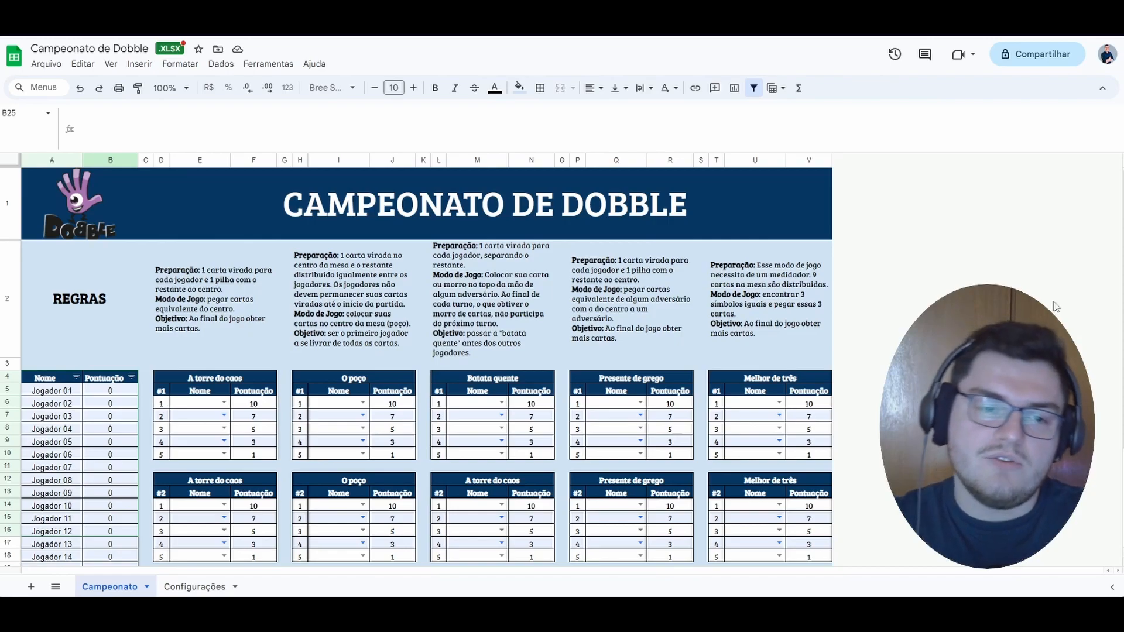
Look over the five game-mode headings of round #1, from A torre do caos to Melhor de três.
left_click(236, 379)
left_click(380, 378)
left_click(530, 379)
left_click(614, 382)
left_click(795, 385)
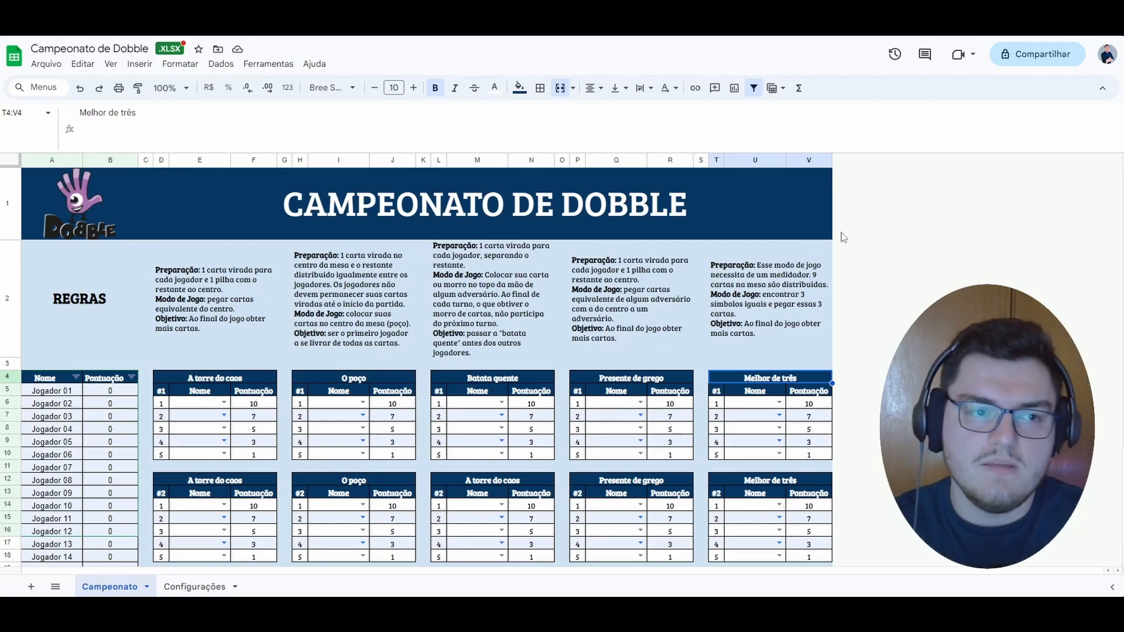
Examine the layout of the round tables, including round numbers, player name cells and the points for each placing.
scroll(291, 460, "down", 2)
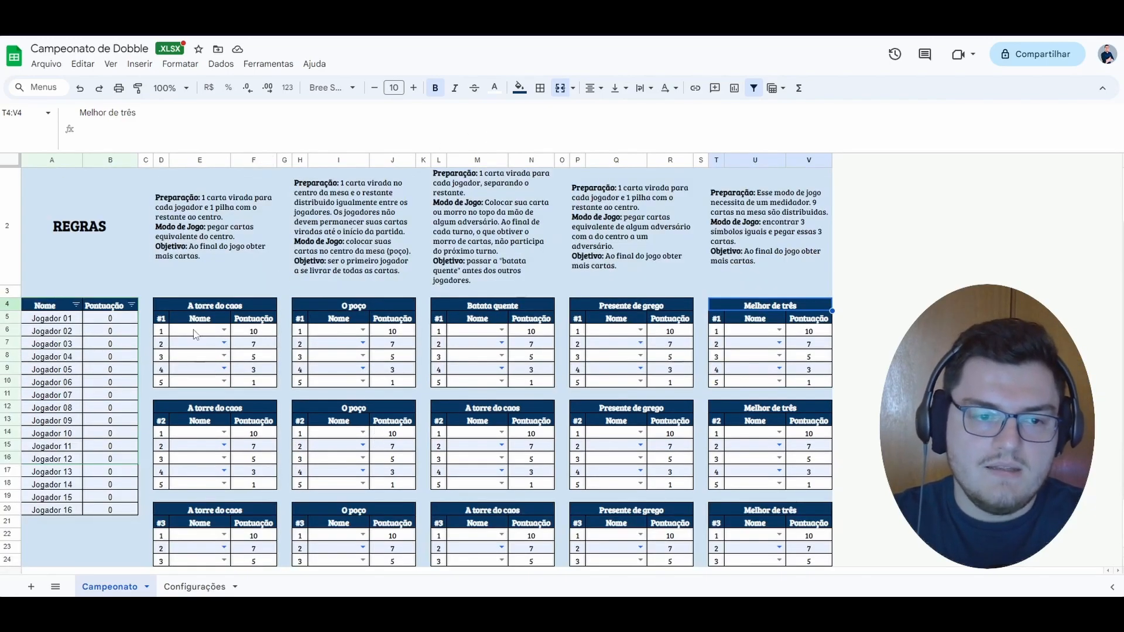
left_click_drag(164, 306, 276, 383)
left_click(280, 399)
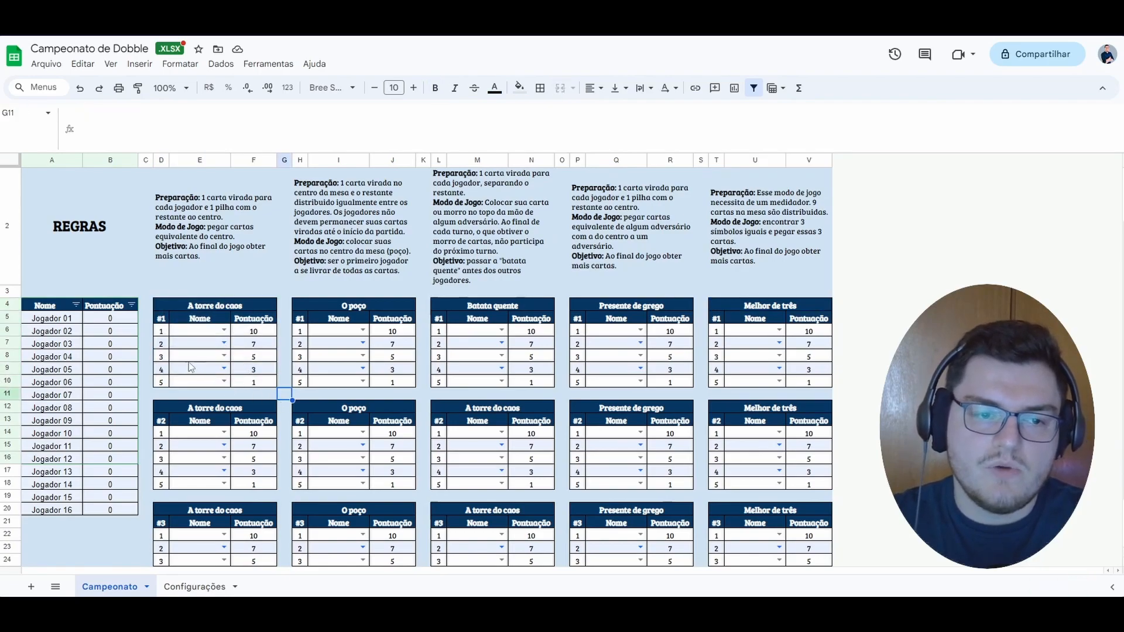
left_click(164, 321)
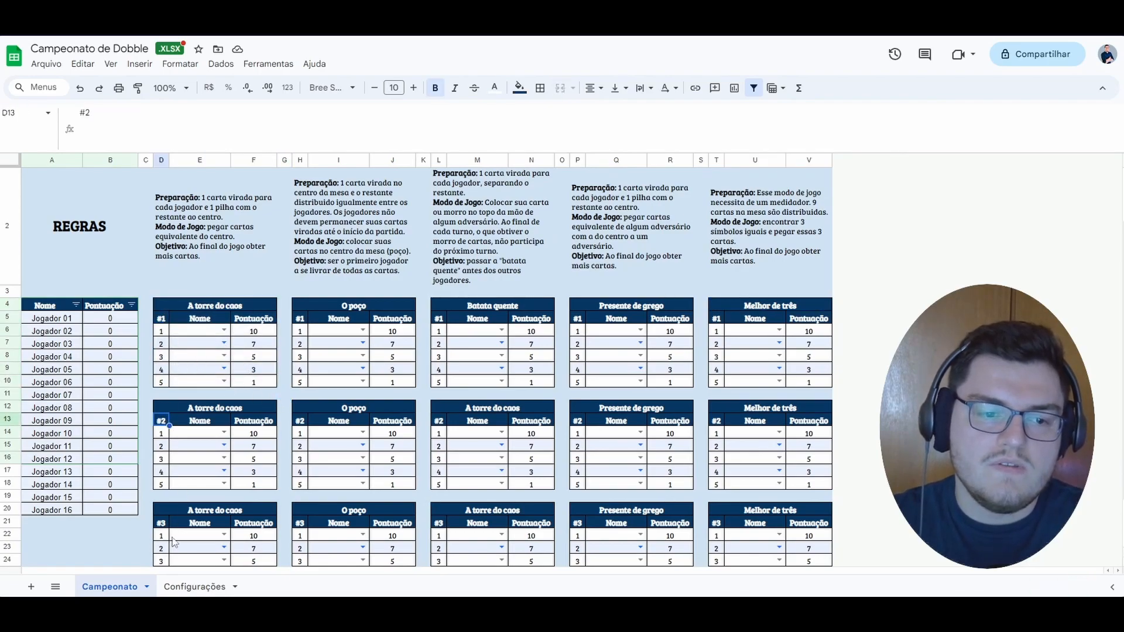
left_click(303, 319)
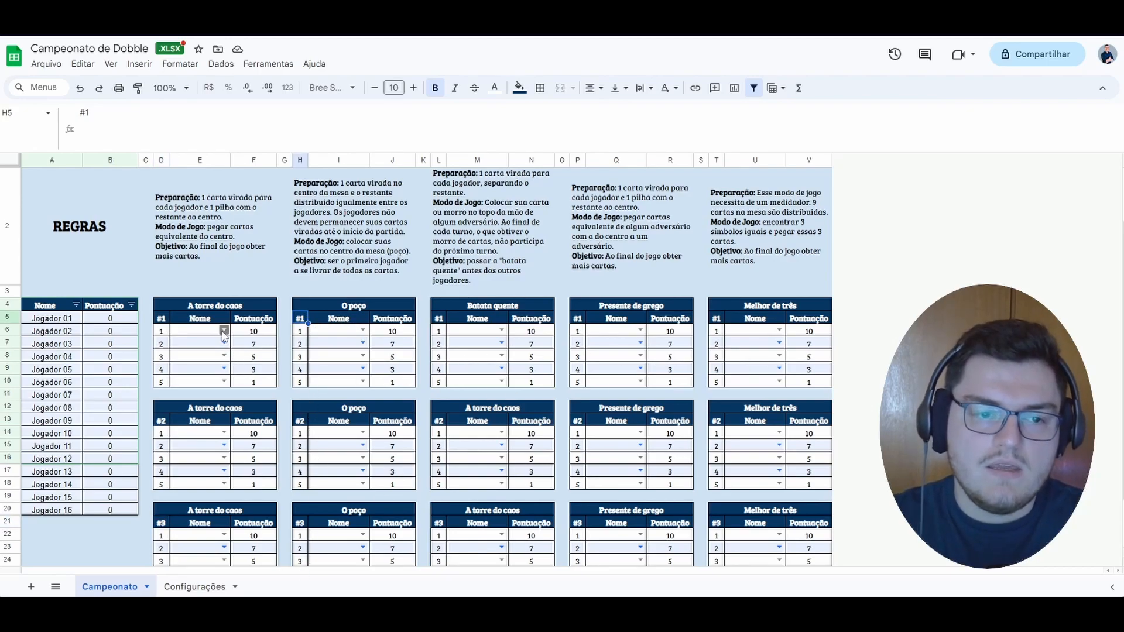
left_click(207, 344)
left_click(201, 359)
left_click(201, 370)
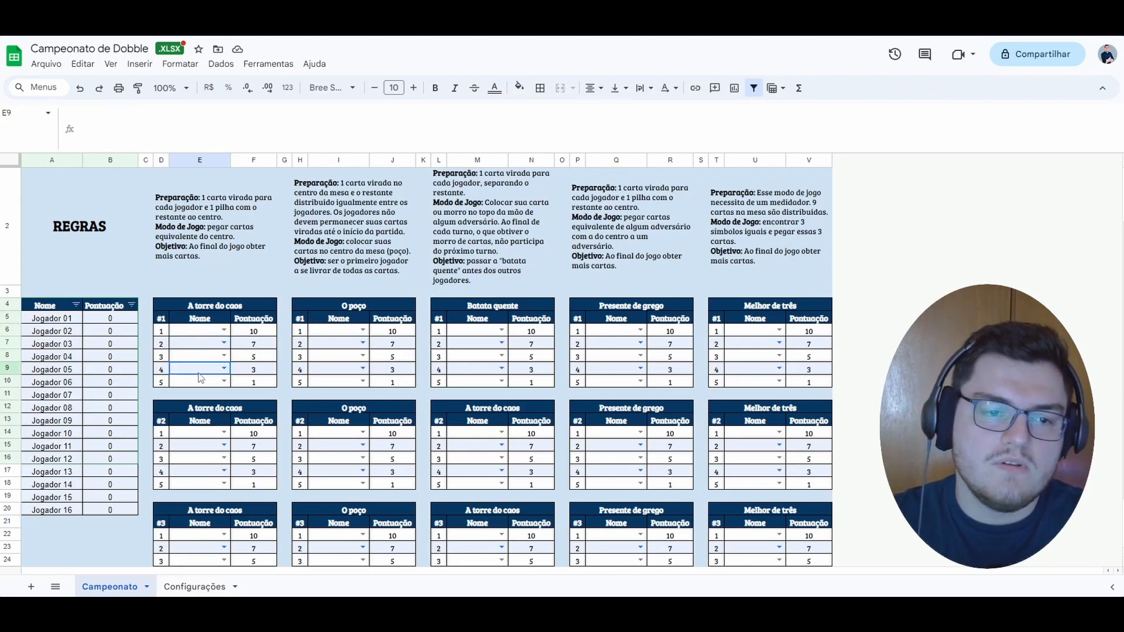
left_click(195, 392)
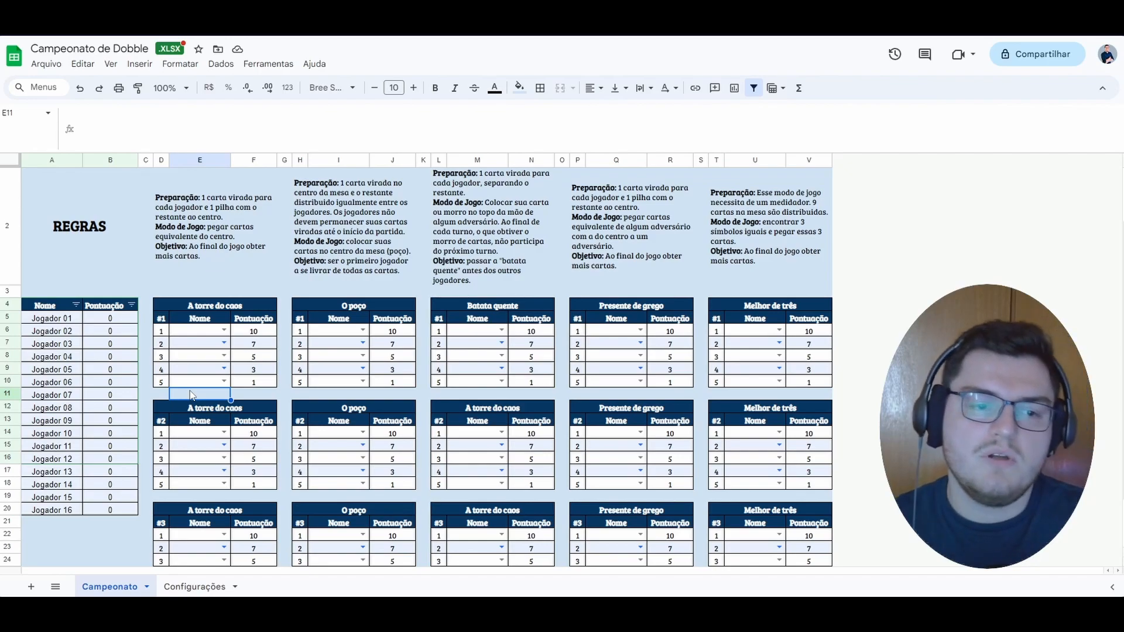
left_click_drag(163, 382, 272, 331)
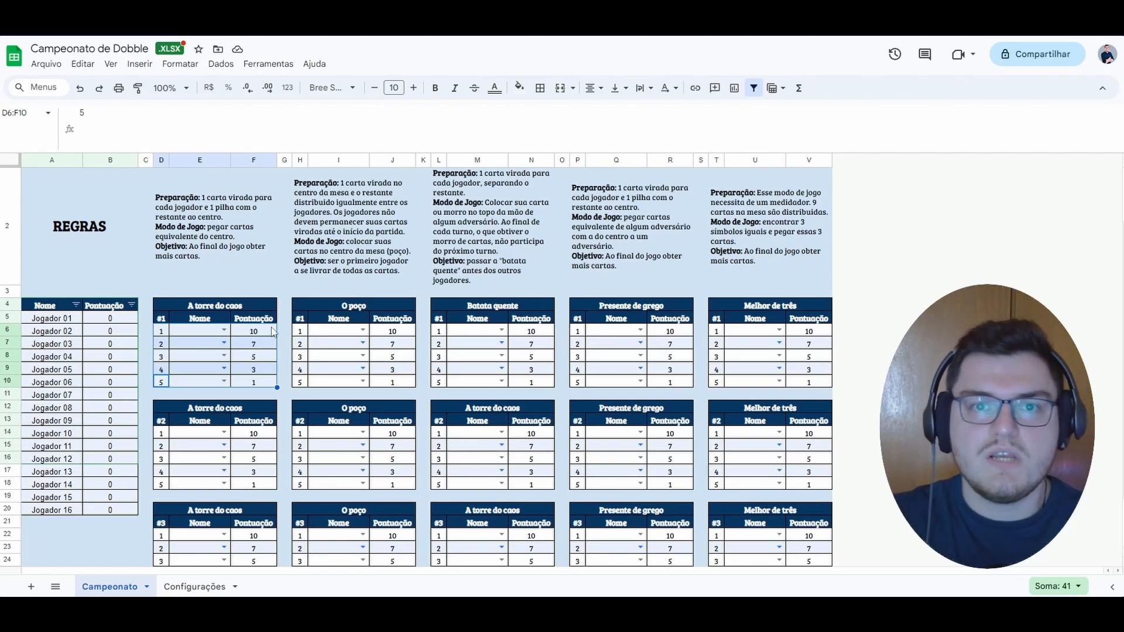
left_click(284, 370)
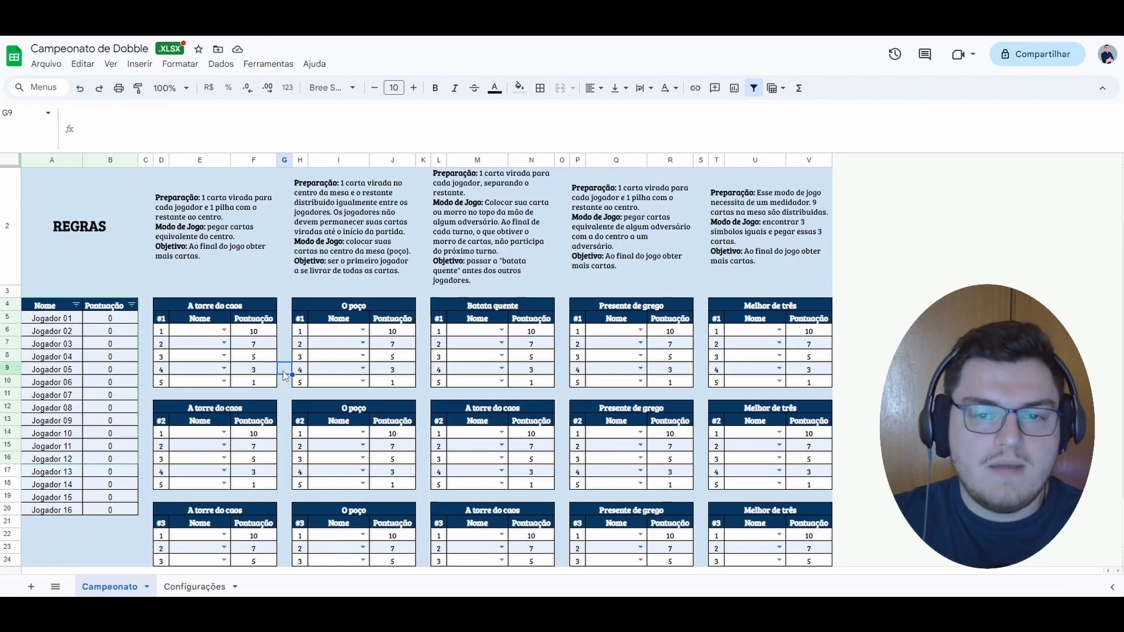
Examine the sheet's header area, including the logo, the championship title and the rules text for each game mode.
scroll(283, 370, "up", 2)
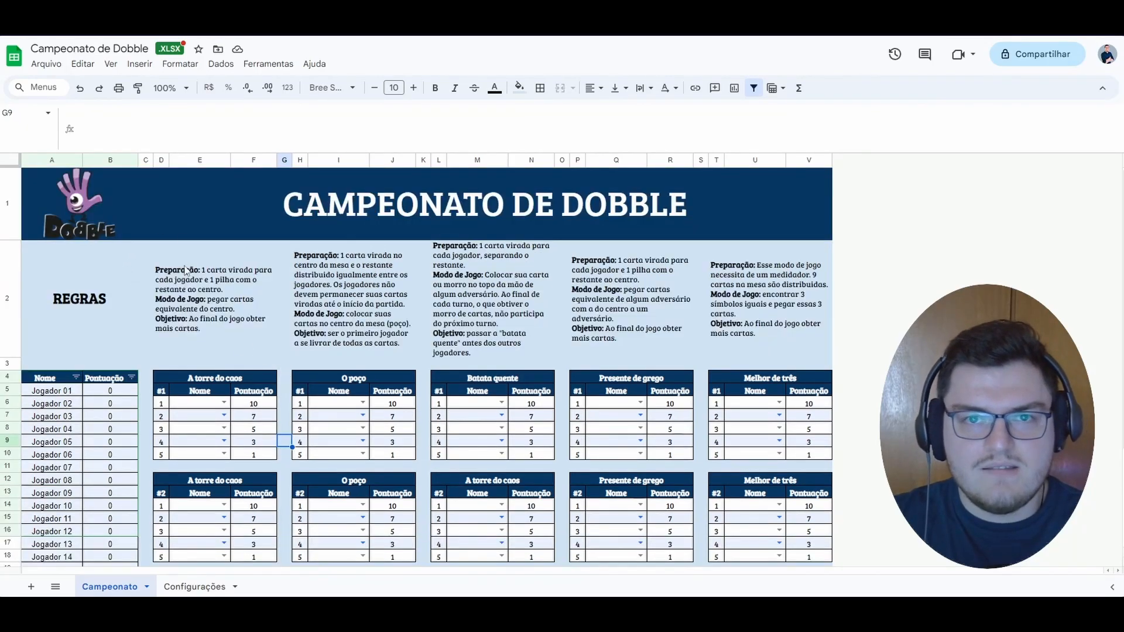
left_click(119, 196)
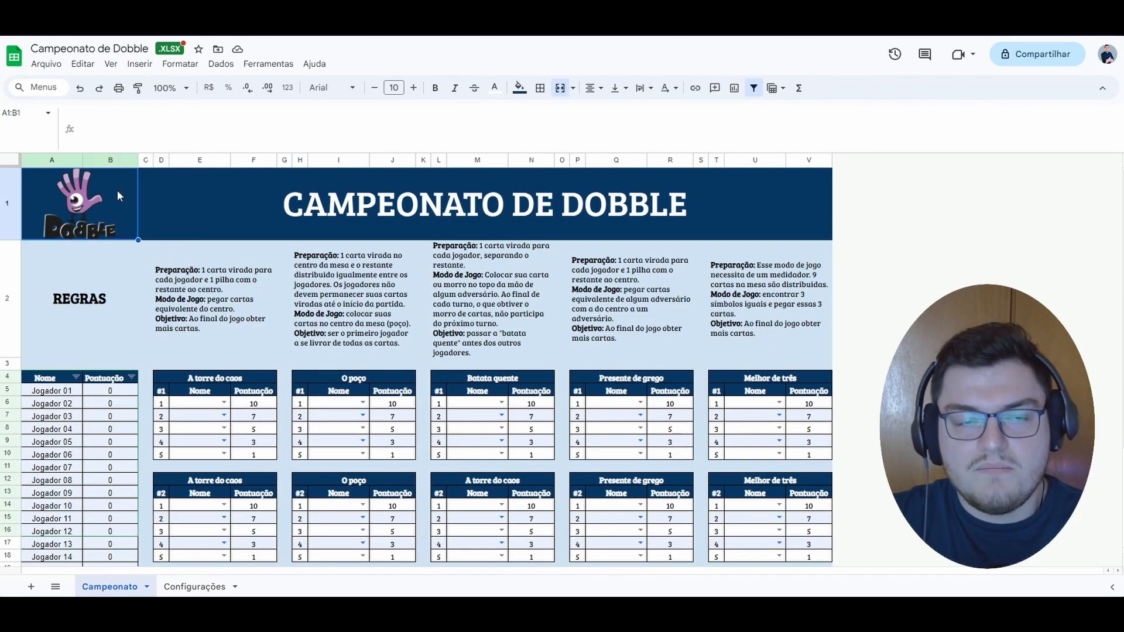
left_click(231, 208)
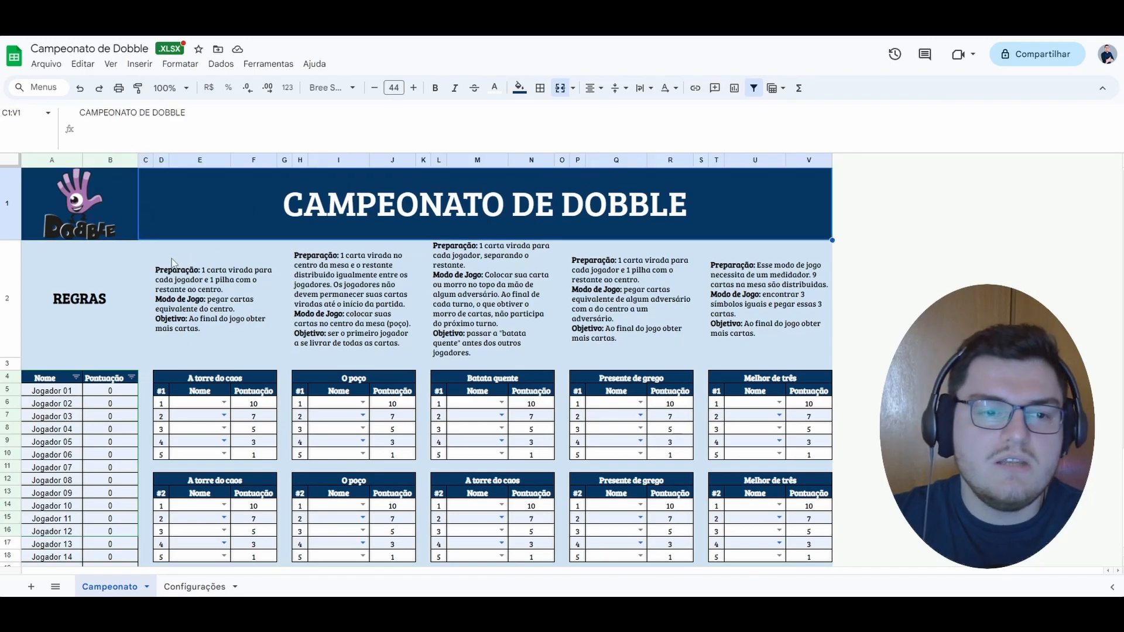
left_click(101, 290)
left_click_drag(101, 291, 820, 291)
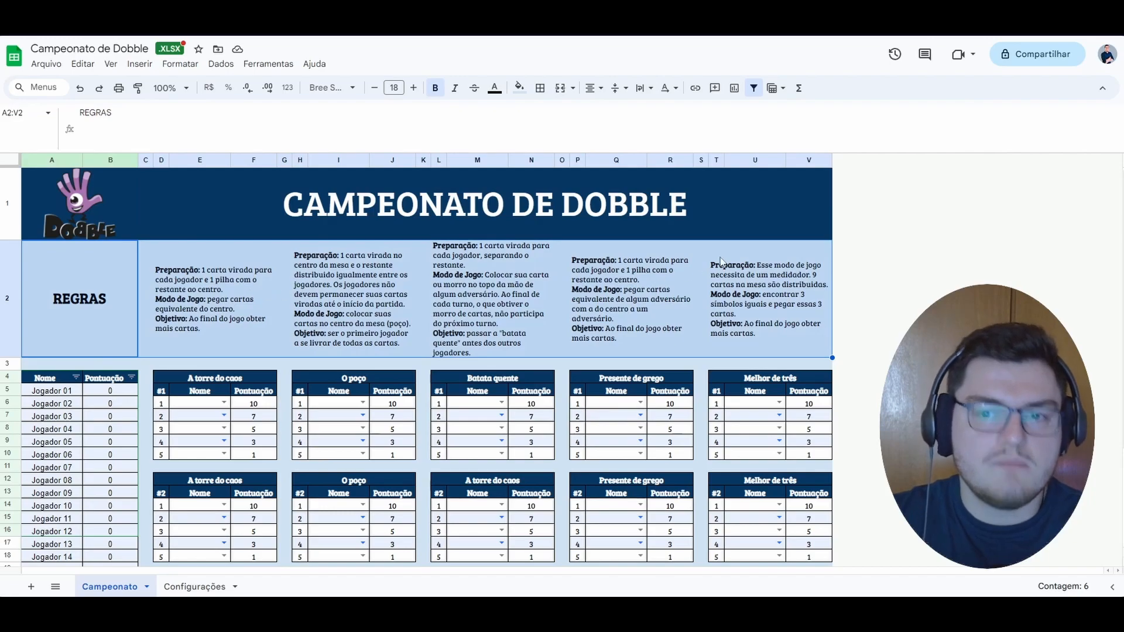
left_click(818, 202)
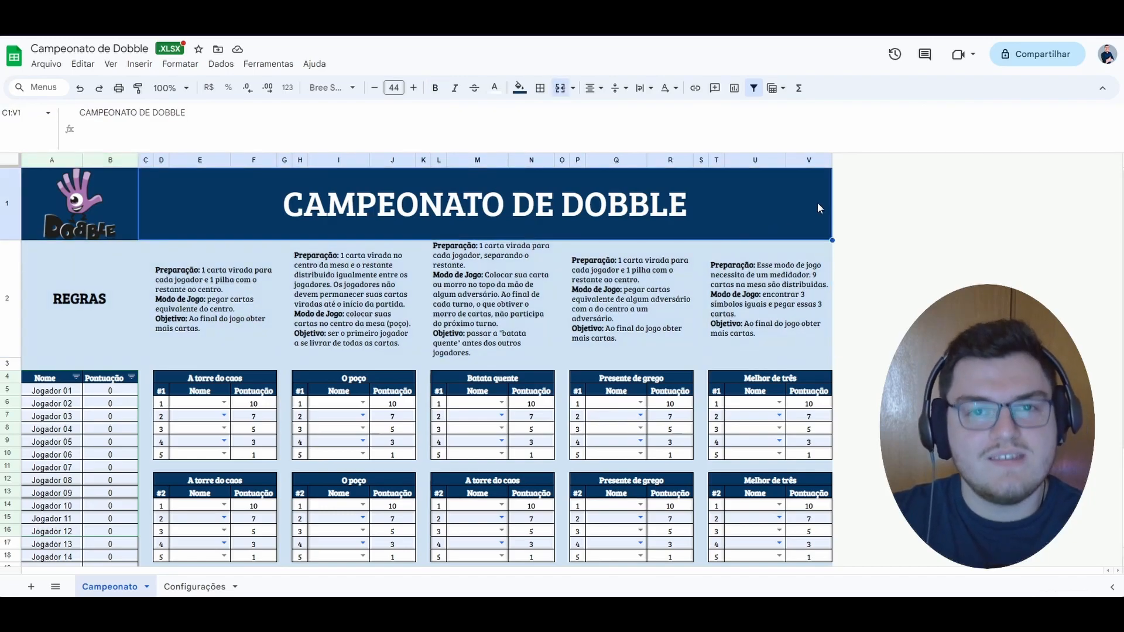
left_click_drag(113, 181, 530, 303)
left_click(701, 296)
left_click(717, 297)
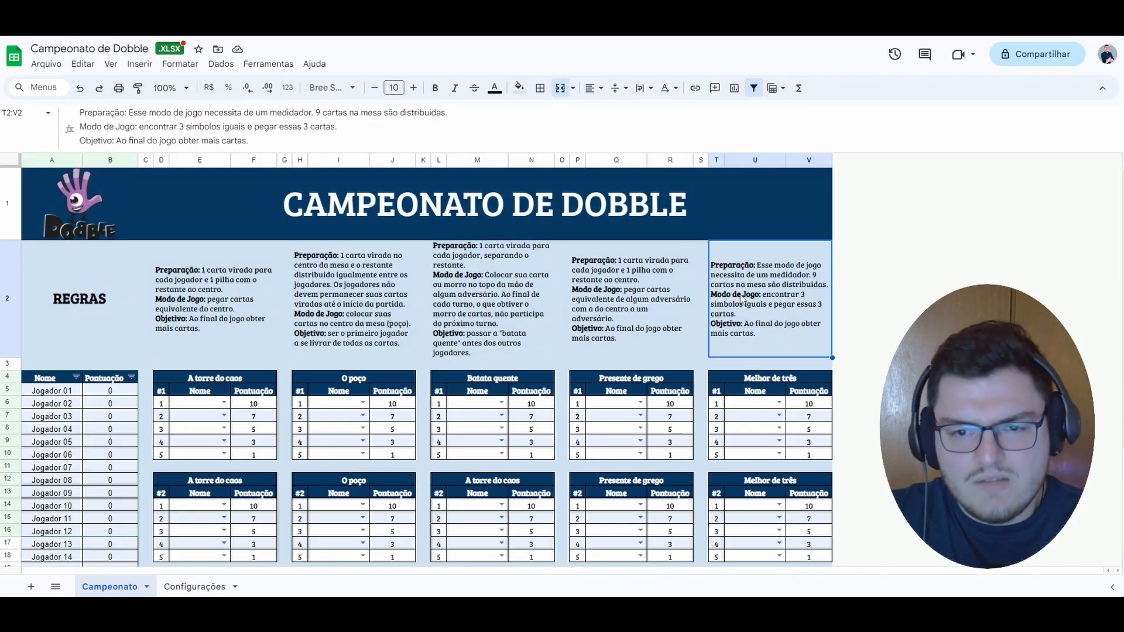
left_click(704, 277)
left_click(149, 271)
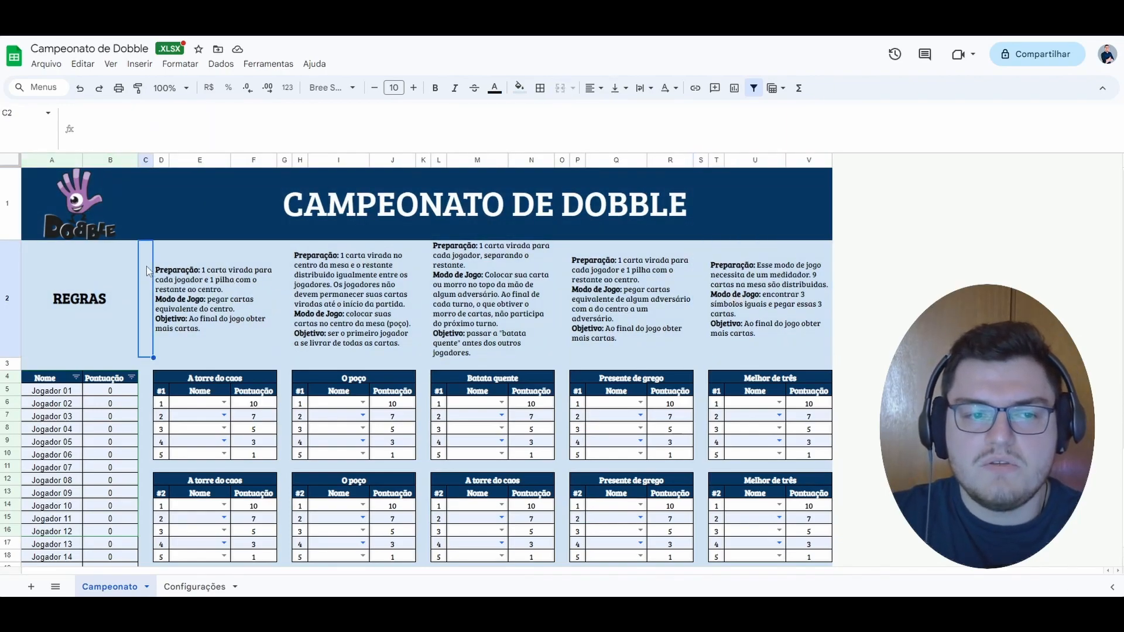
left_click(279, 272)
left_click(107, 209)
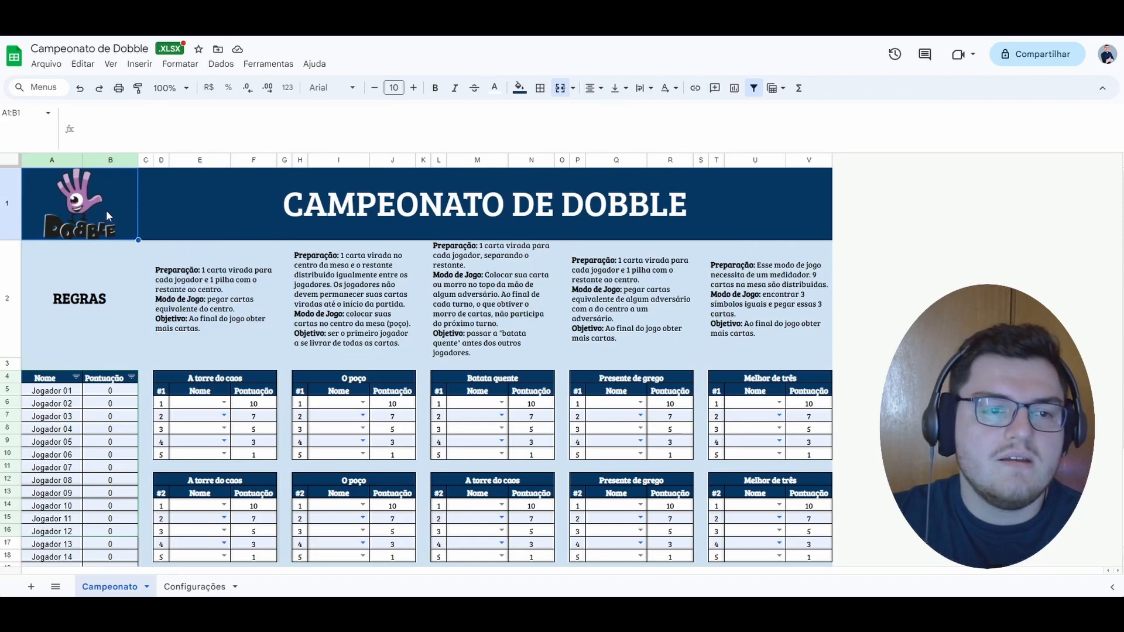
left_click(284, 217)
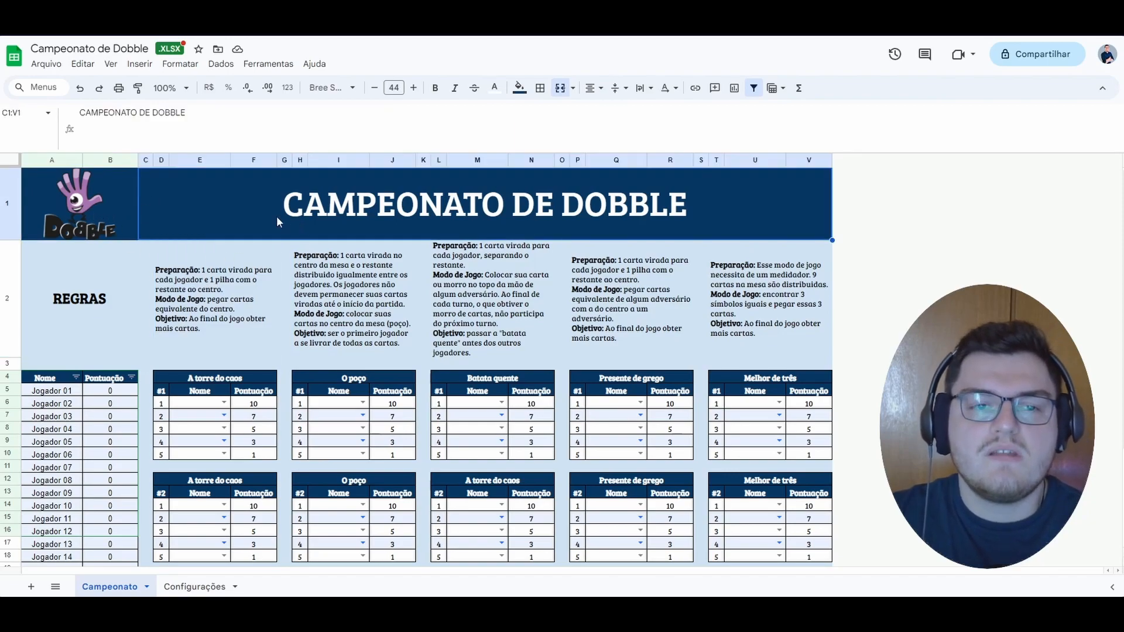
Review the round tables and the player choices offered for first place in round #1 of A torre do caos.
scroll(393, 293, "down", 3)
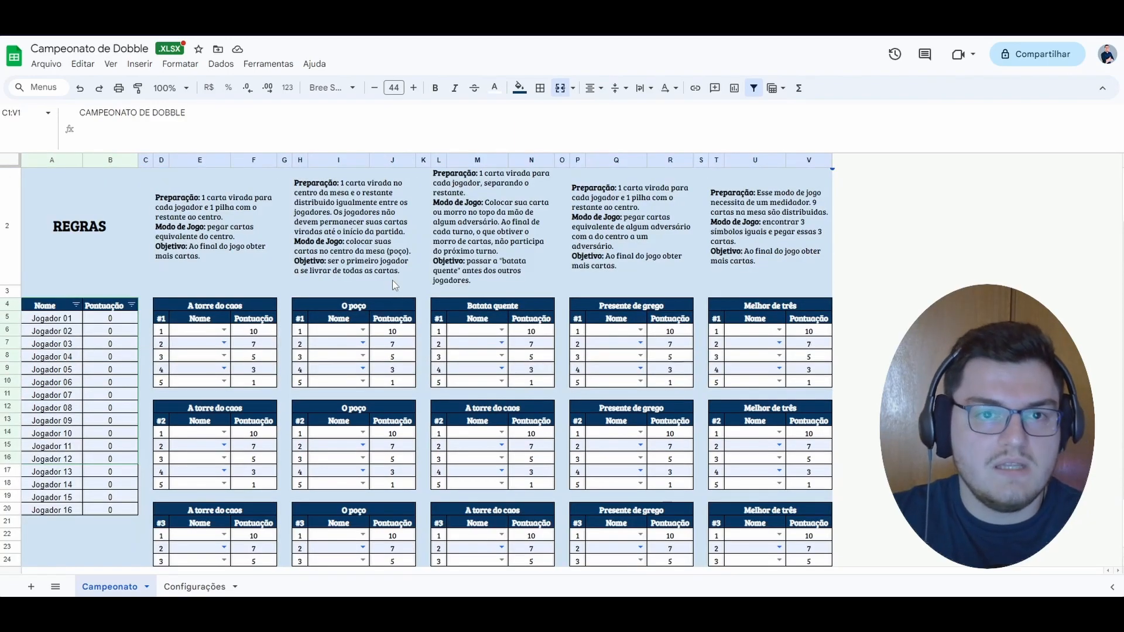
scroll(399, 280, "down", 3)
scroll(876, 345, "up", 3)
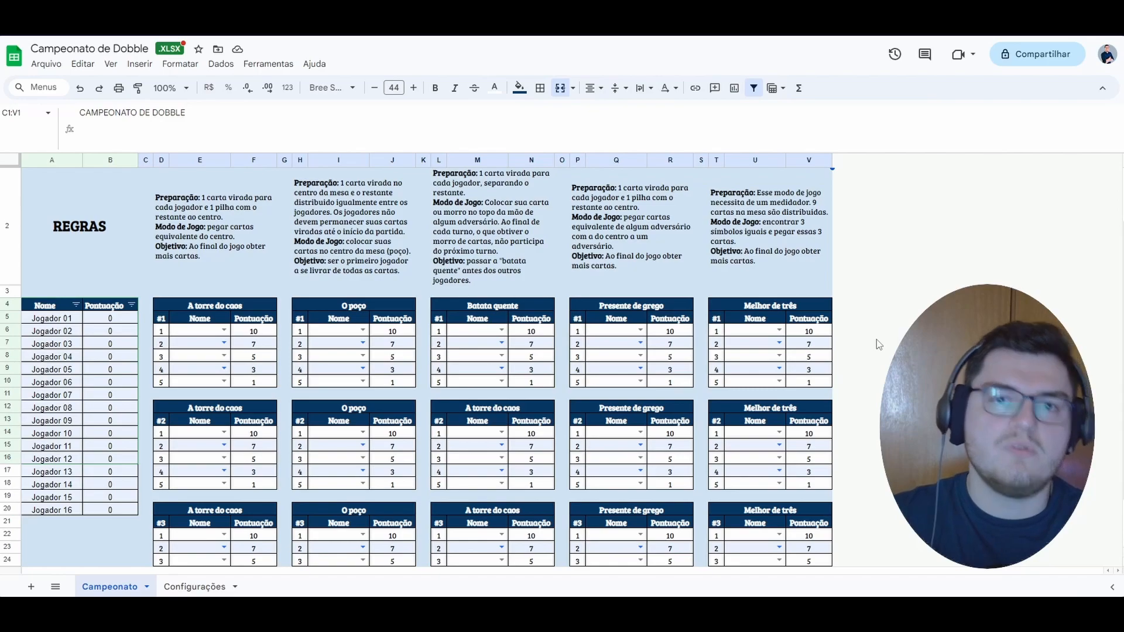
left_click(224, 331)
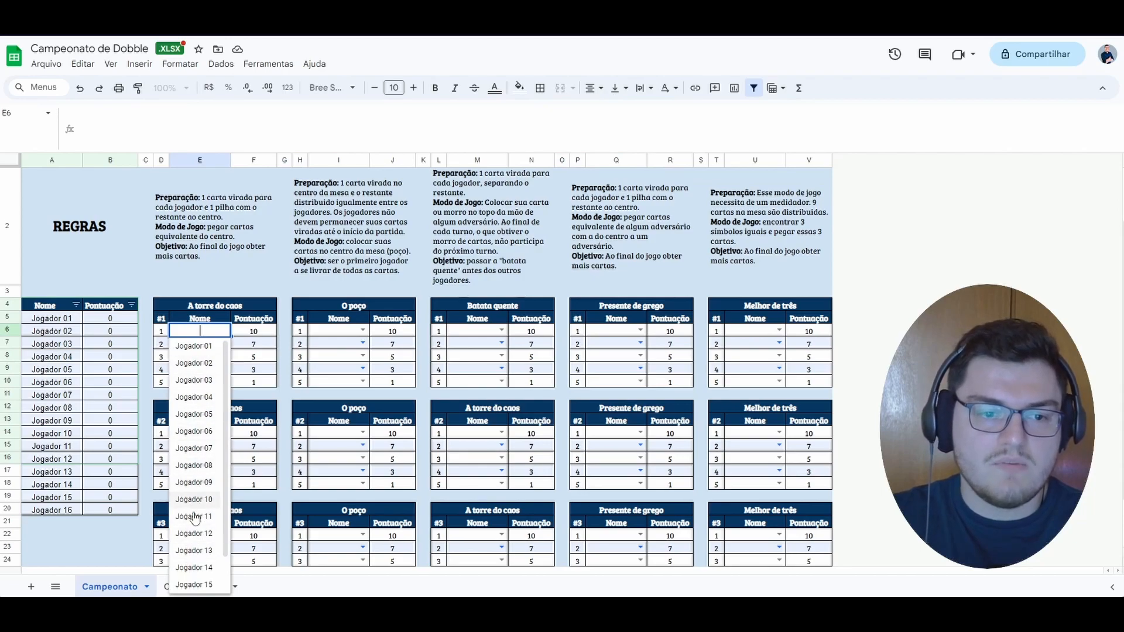
left_click(115, 321)
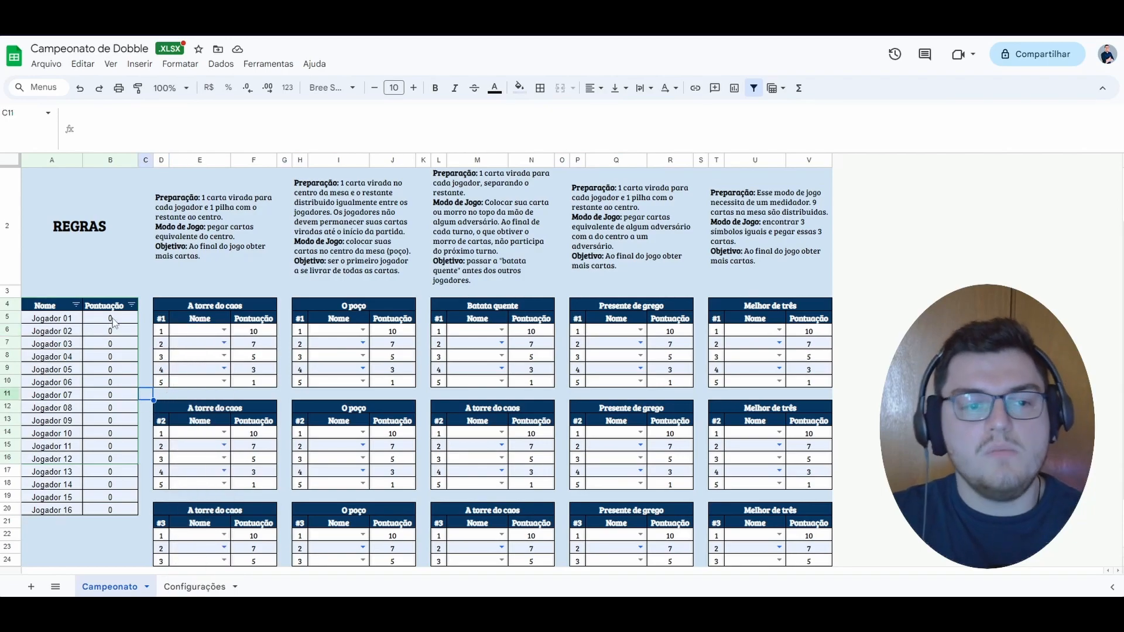
left_click(115, 333)
Assign Jogador 01 to first place in A torre do caos and second place in O poço for round #1, then check the ranking.
left_click(224, 331)
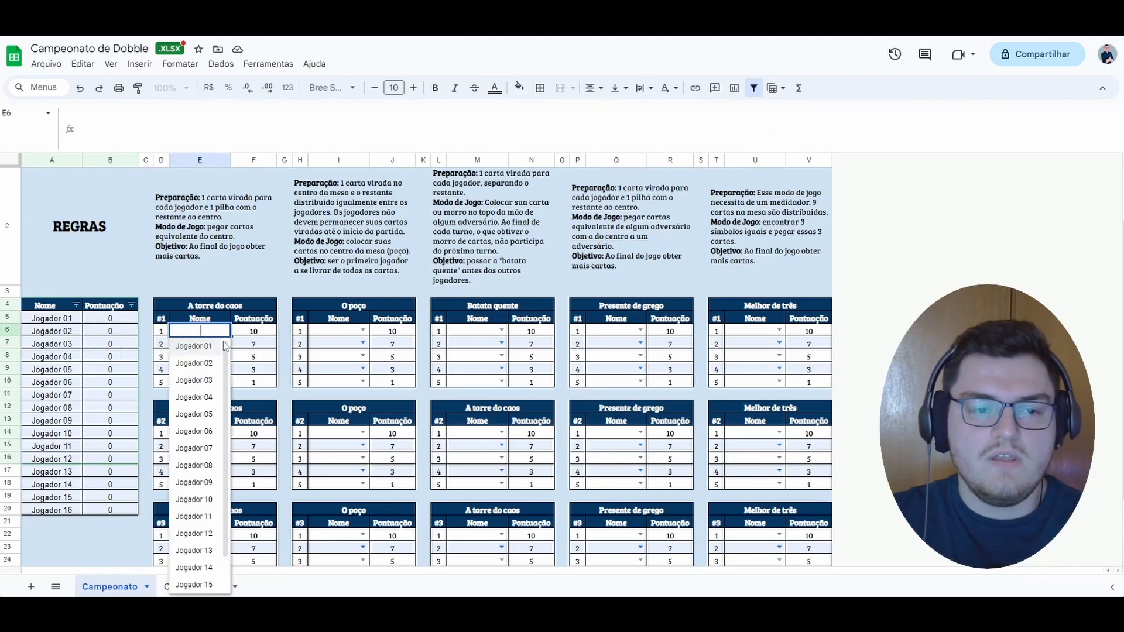
left_click(199, 348)
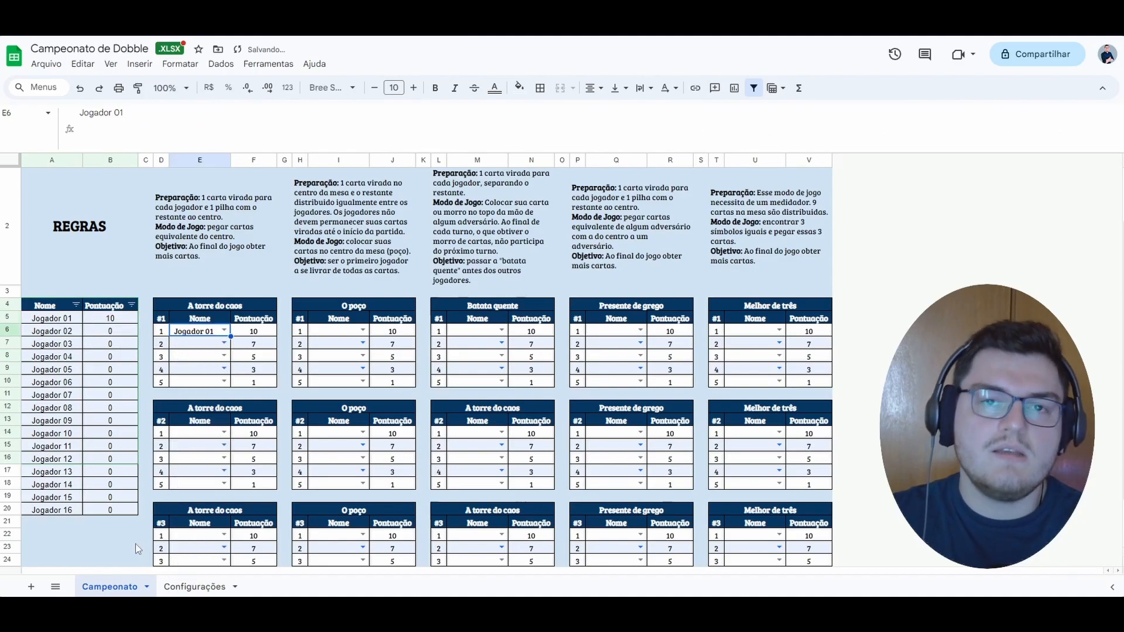
left_click(362, 343)
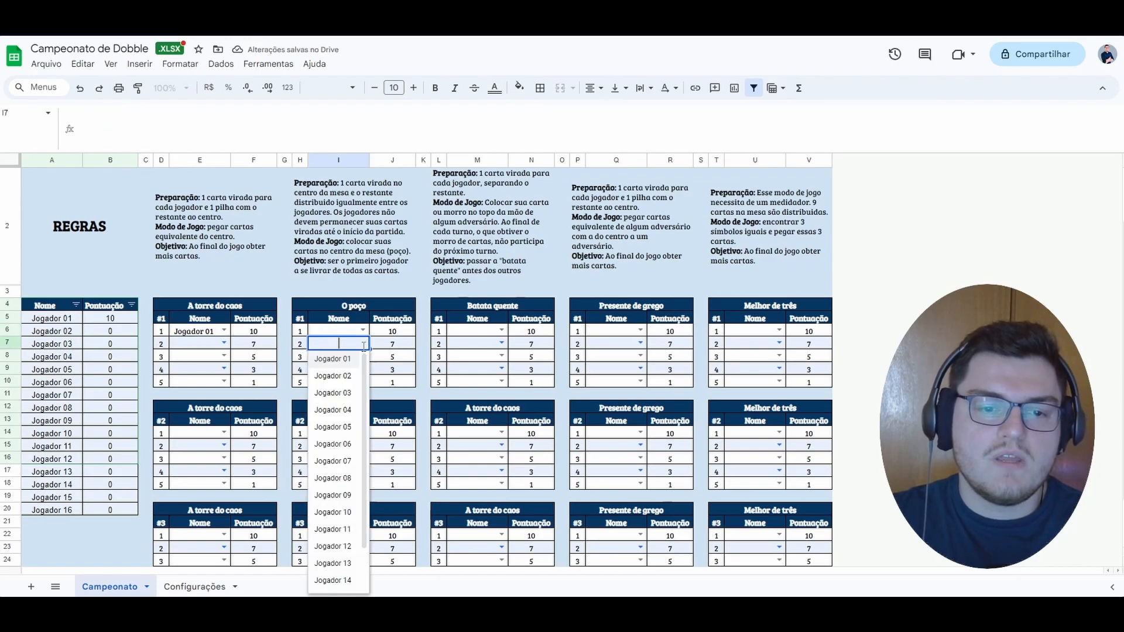
left_click(339, 363)
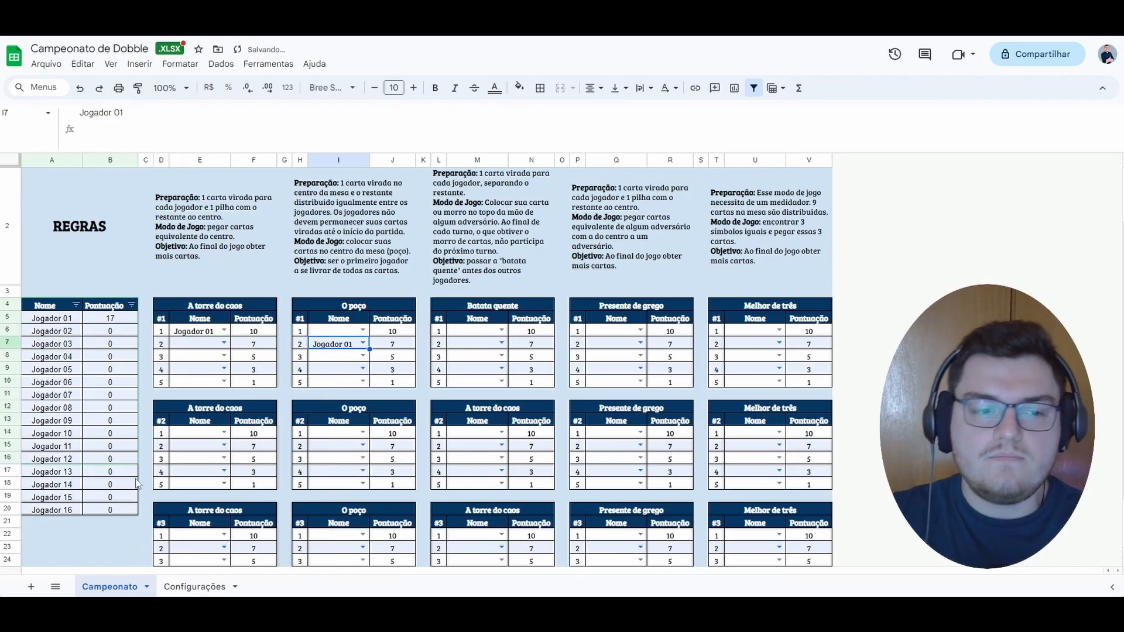
left_click_drag(52, 307, 125, 511)
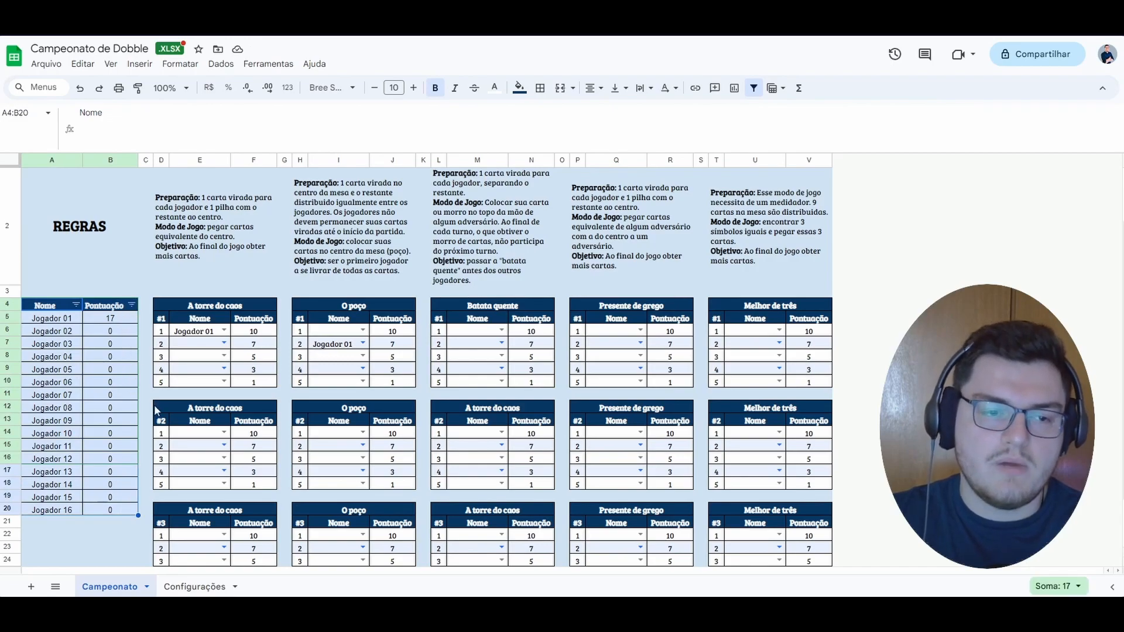
Fill places 2 to 5 of A torre do caos round #1 with Jogador 04, Jogador 07, Jogador 08 and Jogador 09.
left_click(225, 344)
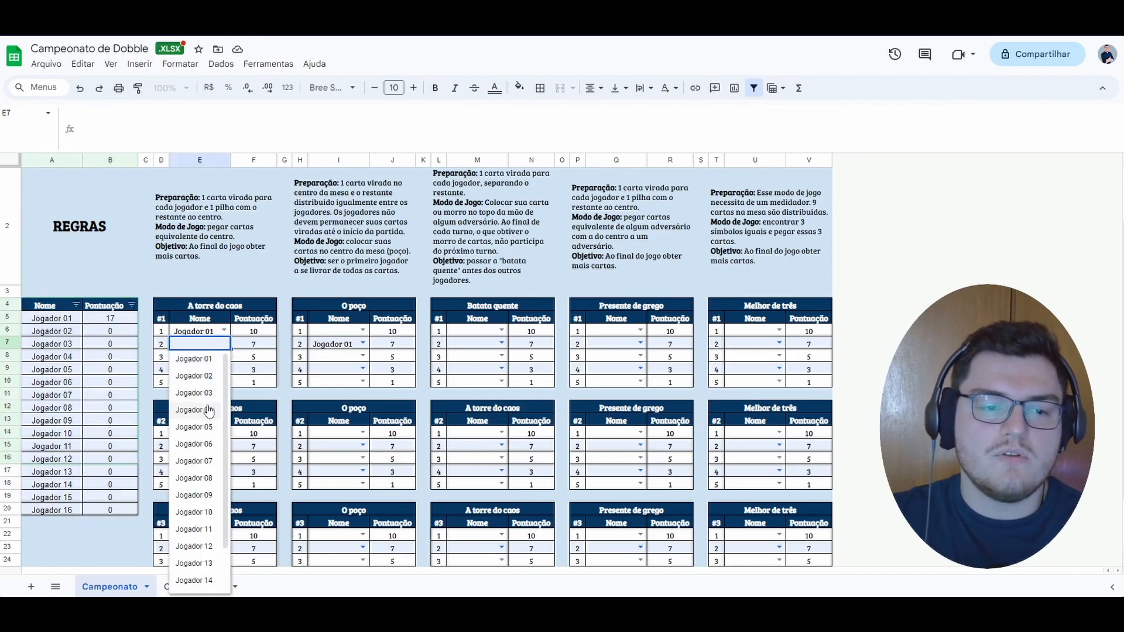
left_click(199, 410)
left_click(224, 356)
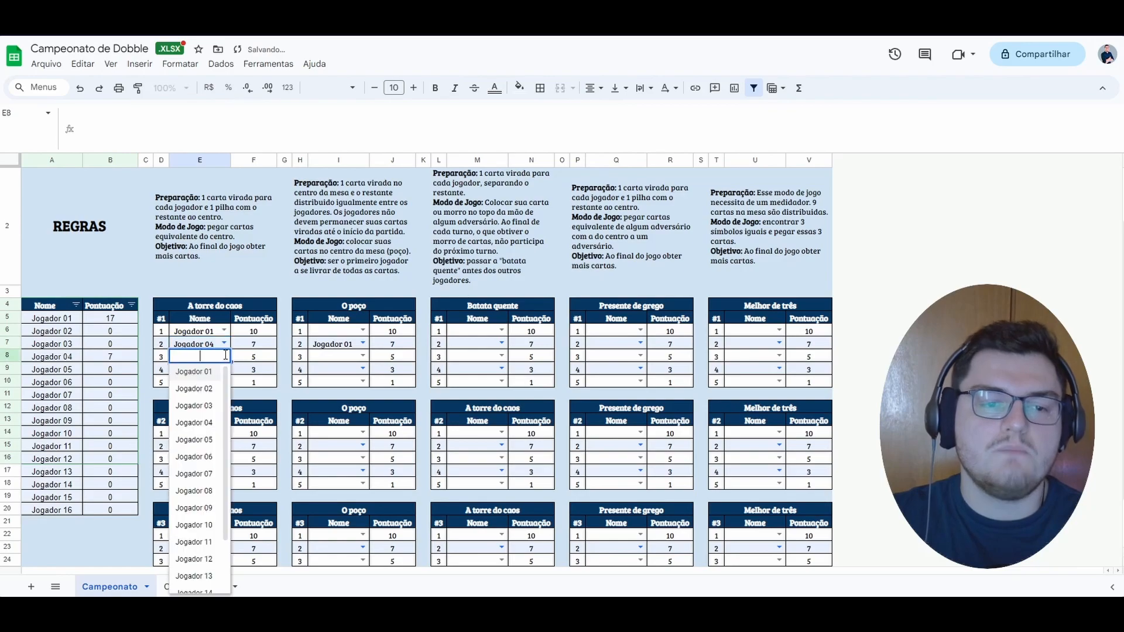
left_click(193, 476)
left_click(224, 368)
left_click(194, 504)
left_click(225, 382)
left_click(194, 534)
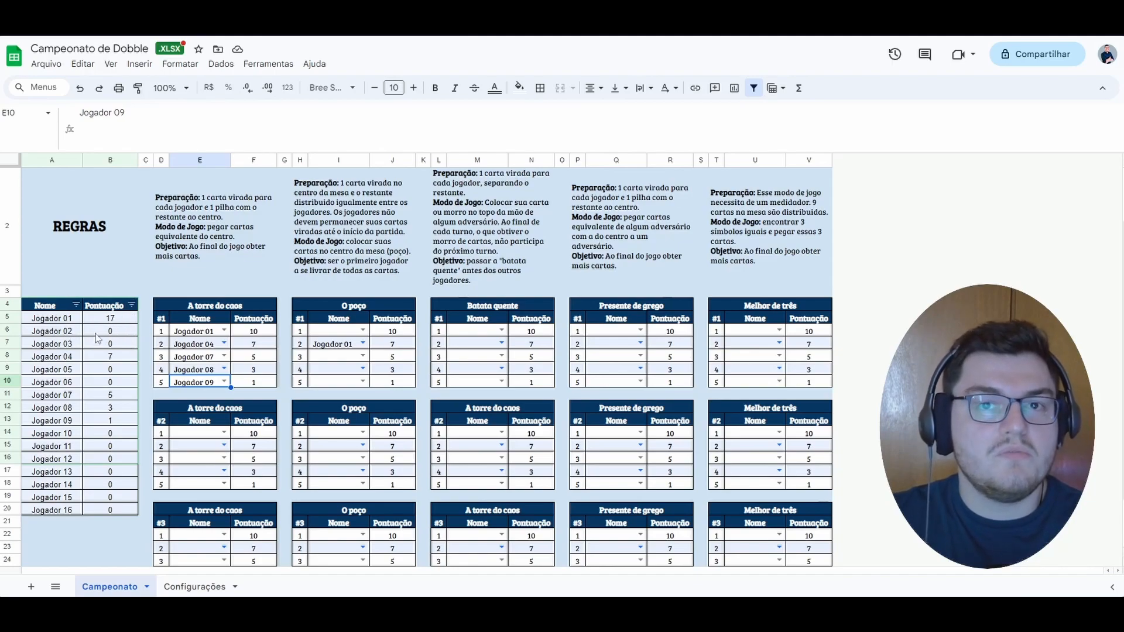
Sort the player ranking by Pontuação in descending order (Z a A).
left_click(132, 305)
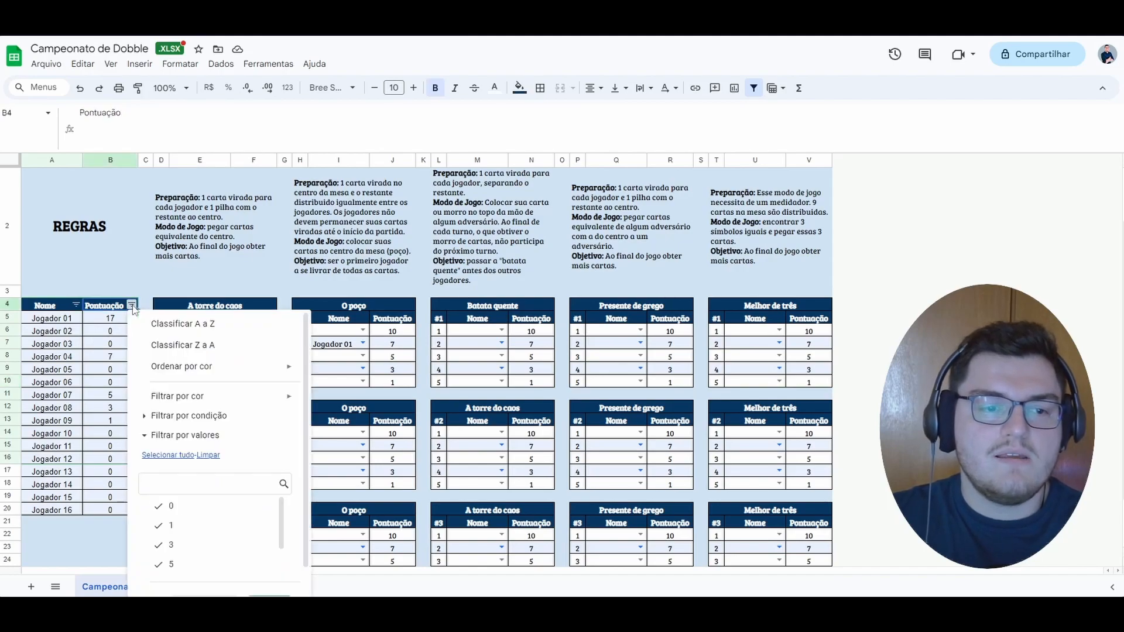
left_click(188, 353)
left_click(106, 548)
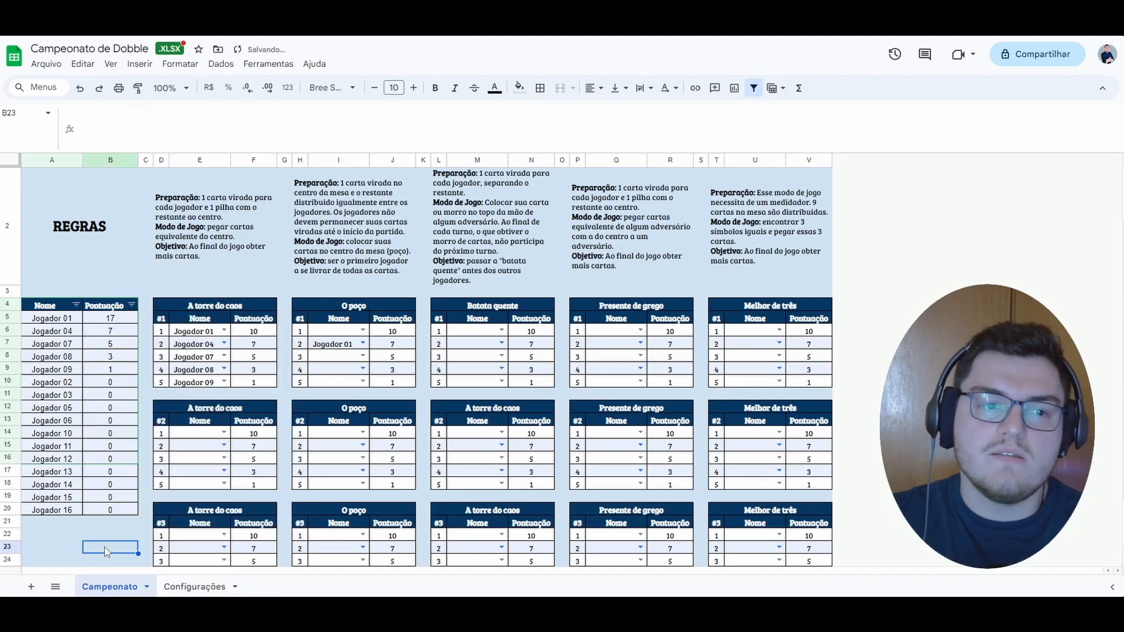
Check the player choices for first place in O poço round #1 and inspect the score formula of Jogador 01.
left_click(363, 331)
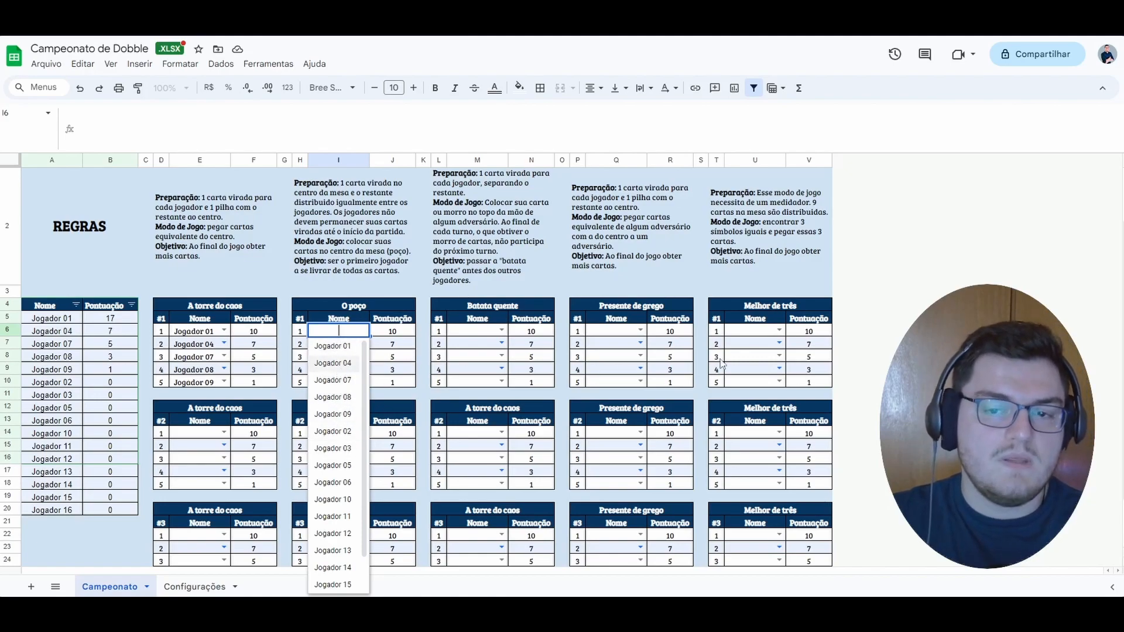
left_click(819, 357)
left_click(421, 396)
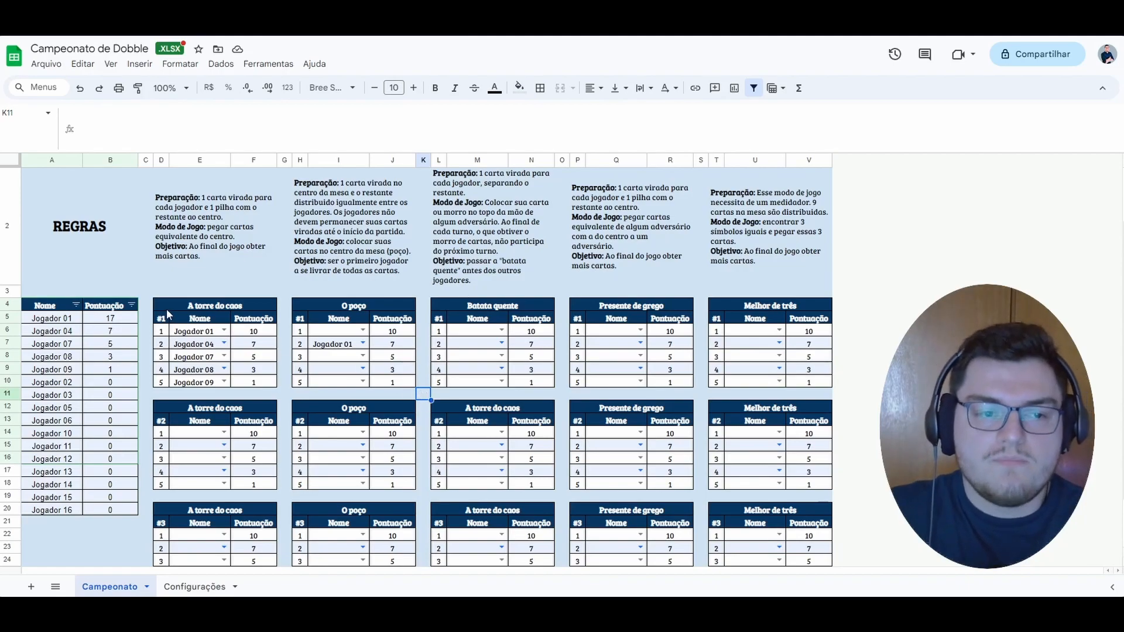
left_click(117, 318)
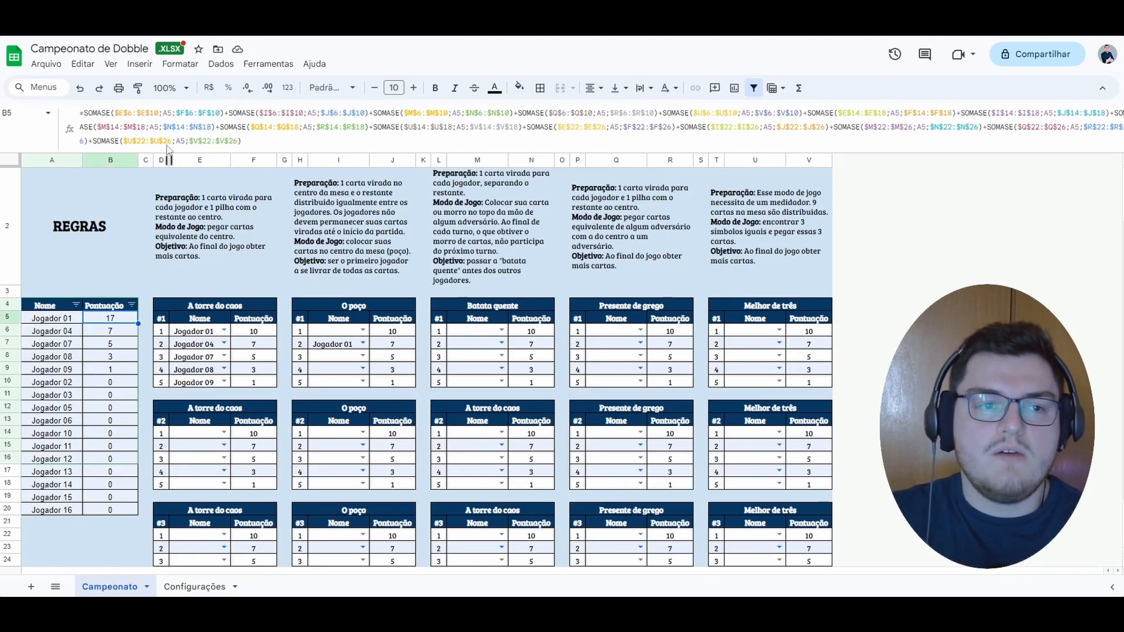
Examine the names and points in A torre do caos round #1 against Jogador 01's entry in the player ranking.
double_click(86, 109)
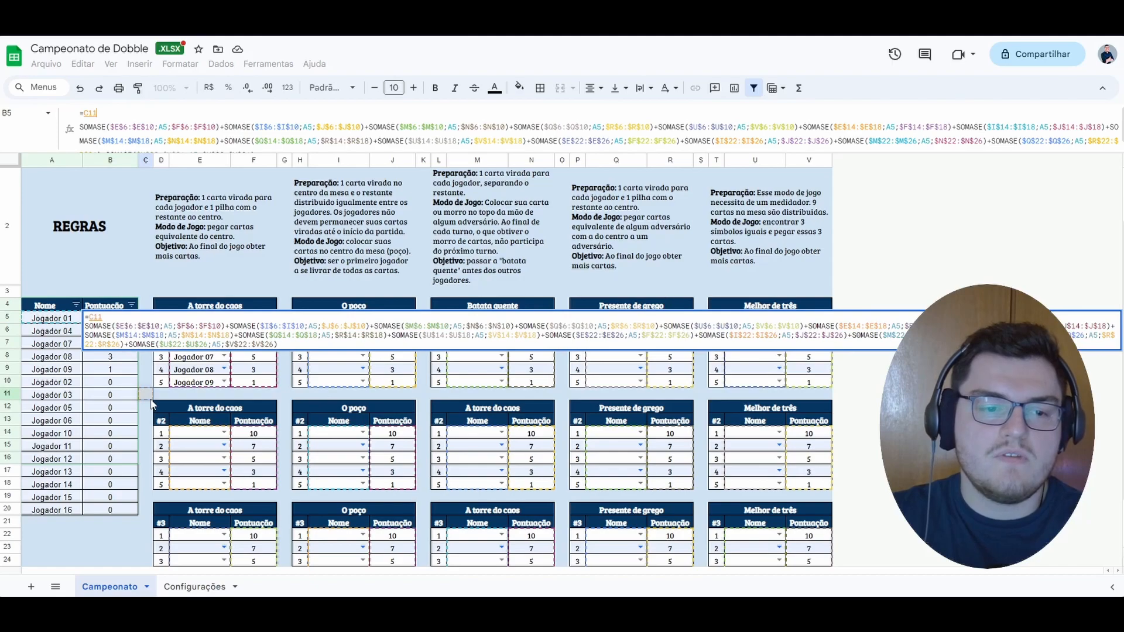
key("Escape")
left_click_drag(205, 331, 245, 384)
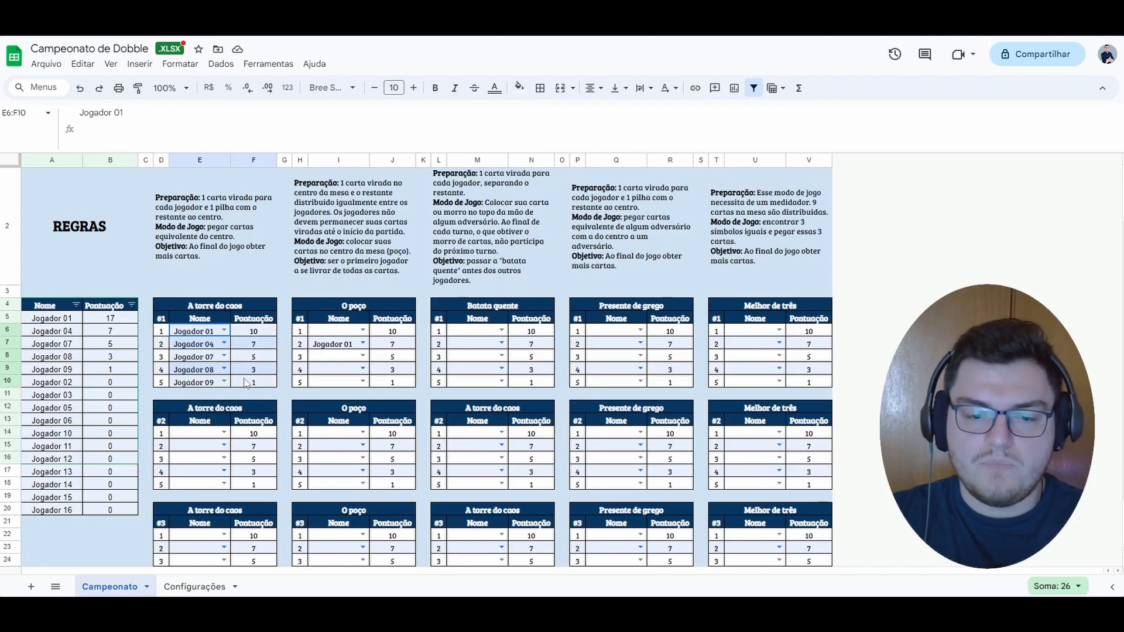
left_click(198, 332)
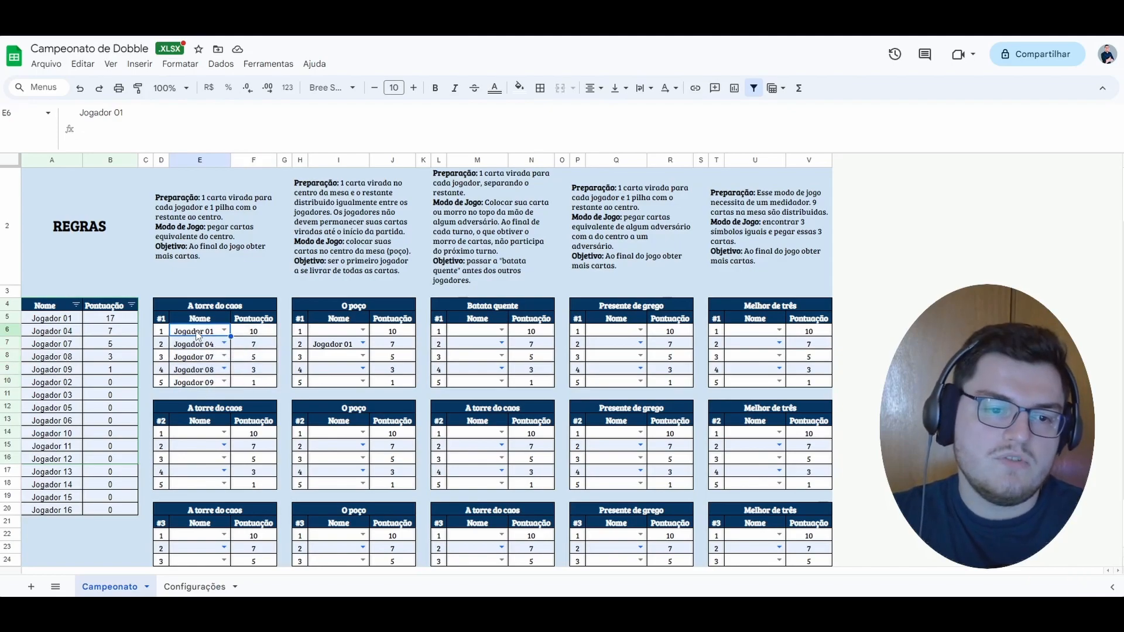
left_click_drag(198, 333, 201, 388)
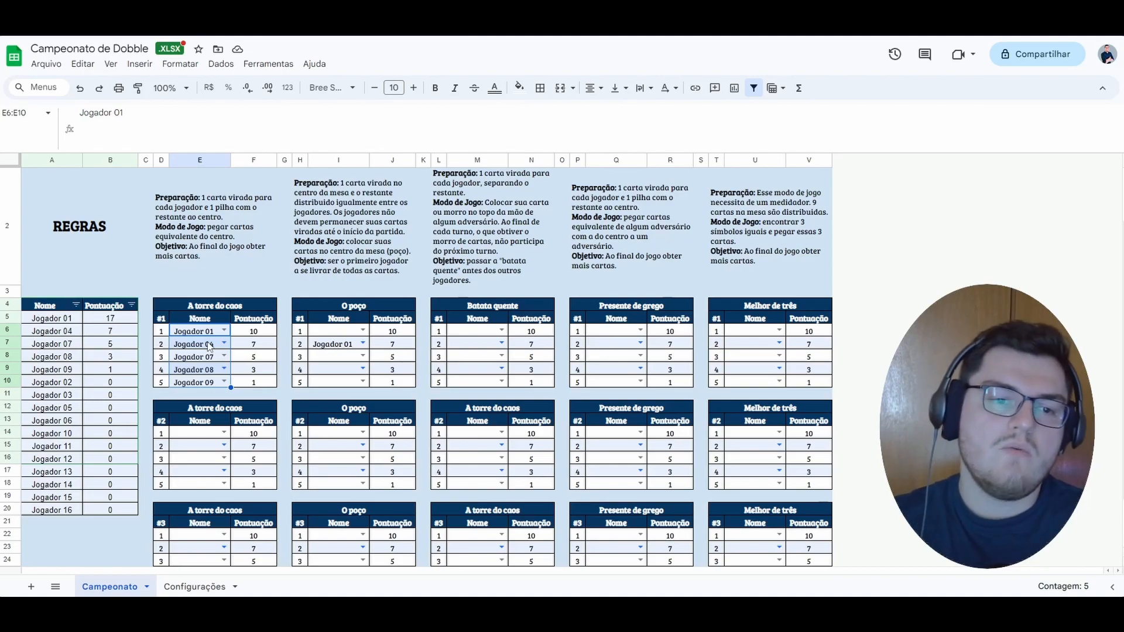
left_click(73, 319)
left_click_drag(213, 333, 212, 387)
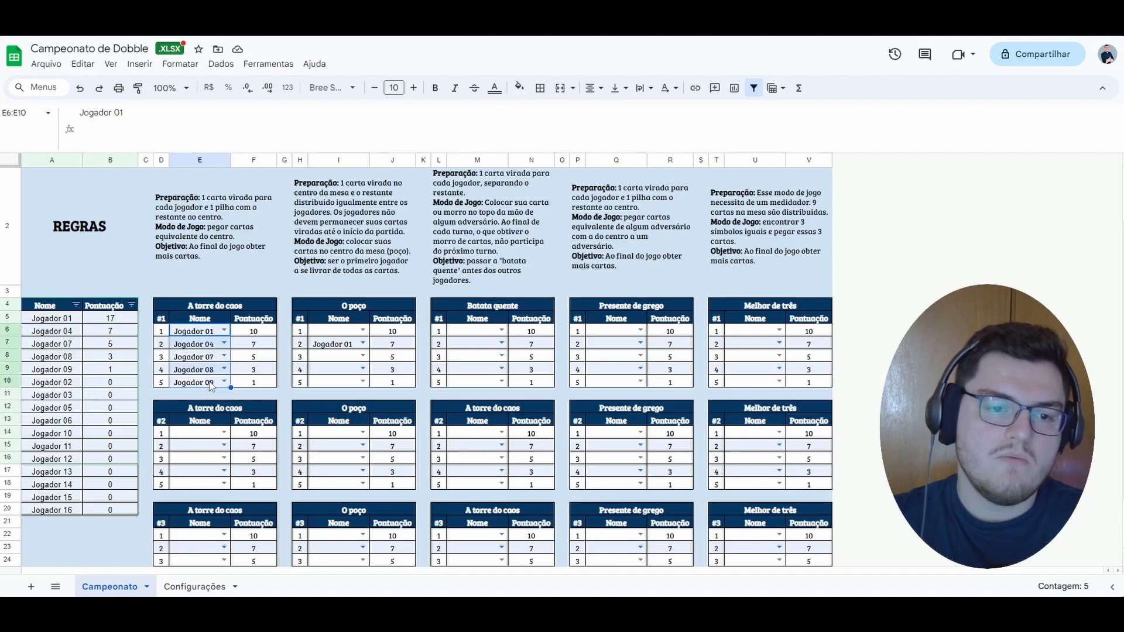
left_click(73, 320)
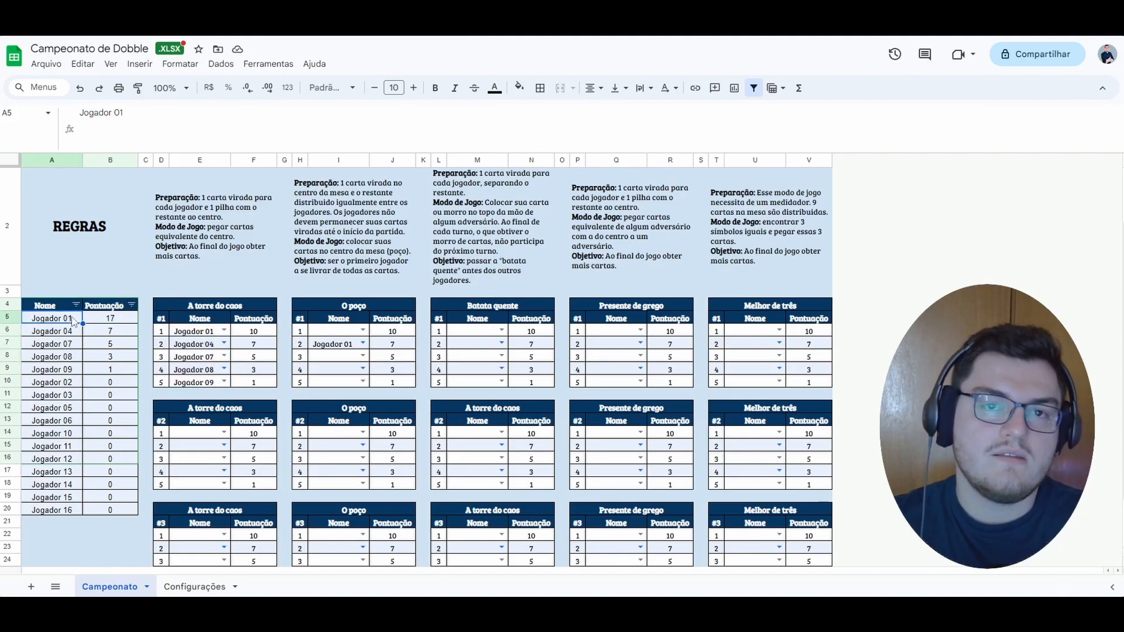
left_click_drag(263, 332, 267, 383)
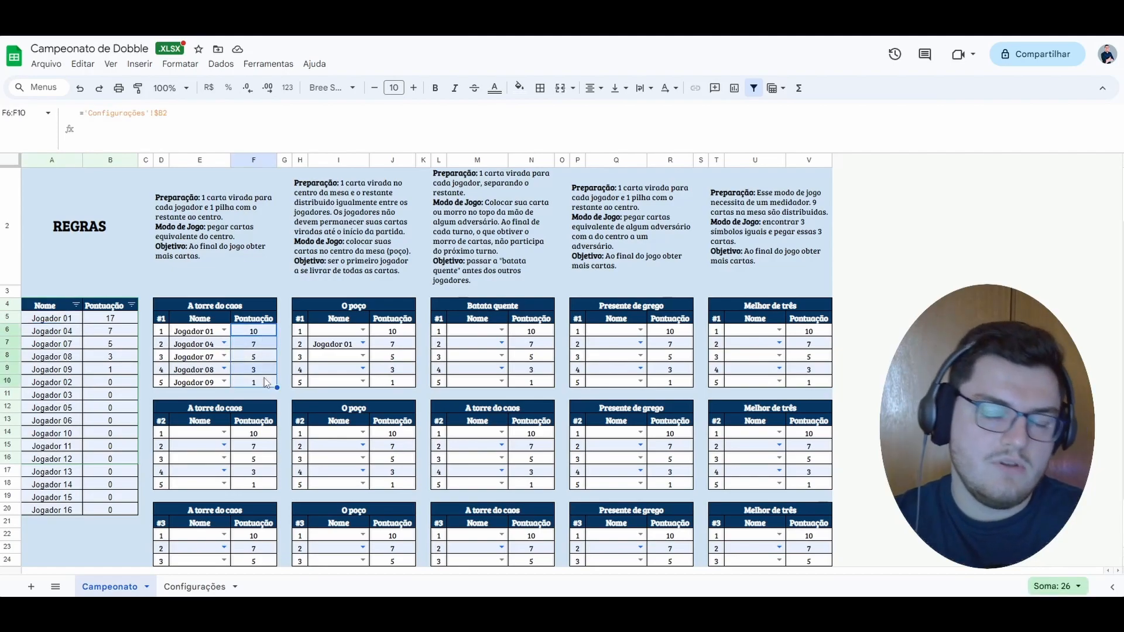
Inspect the ranges $E$6:$E$10 and $F$6:$F$10 in the first SOMASE term of Jogador 01's score formula.
left_click(117, 318)
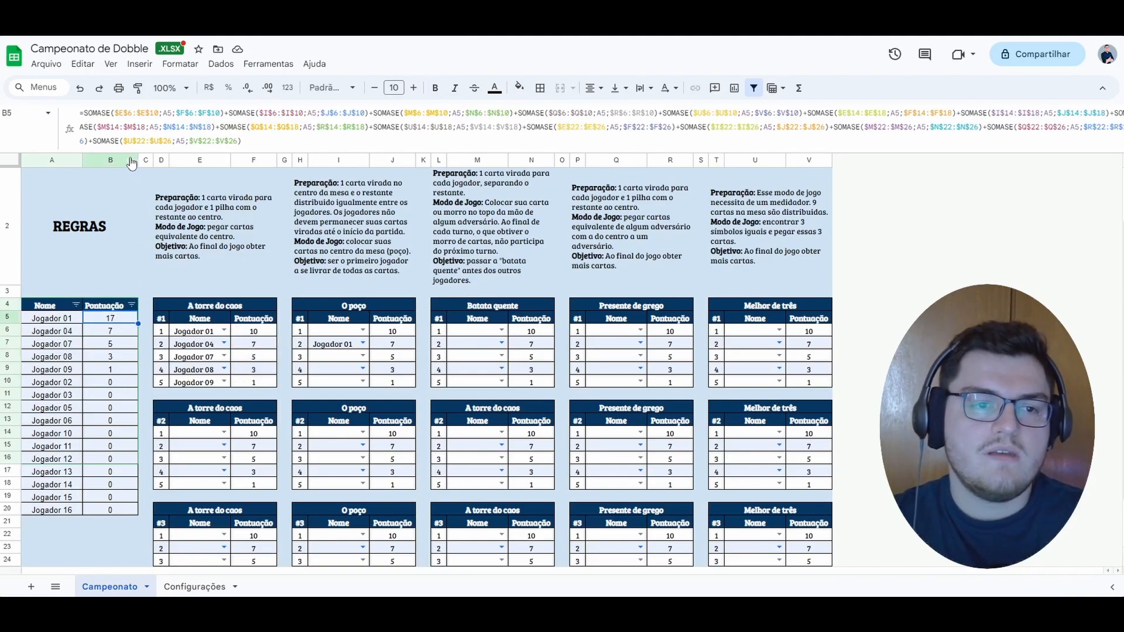
left_click_drag(115, 114, 162, 117)
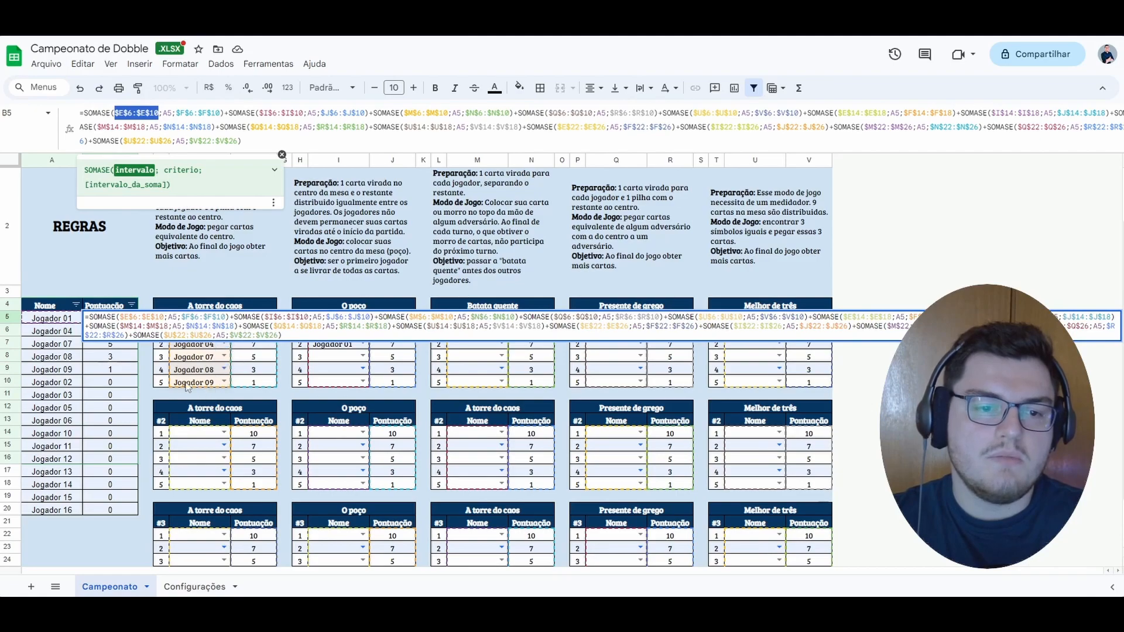
left_click_drag(163, 113, 225, 113)
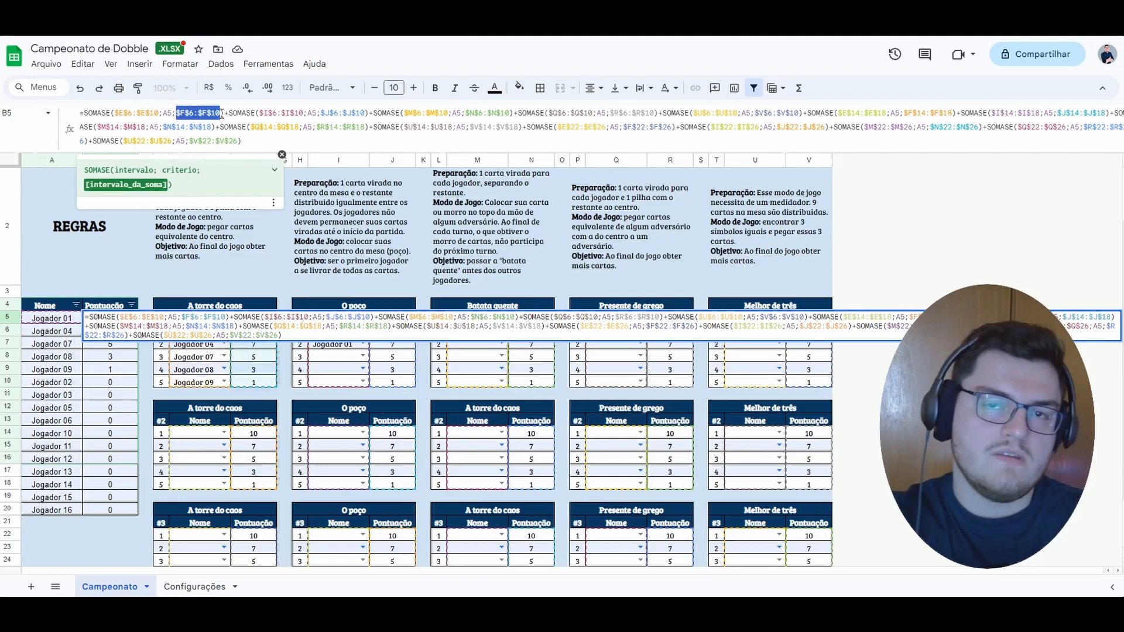
left_click(281, 397)
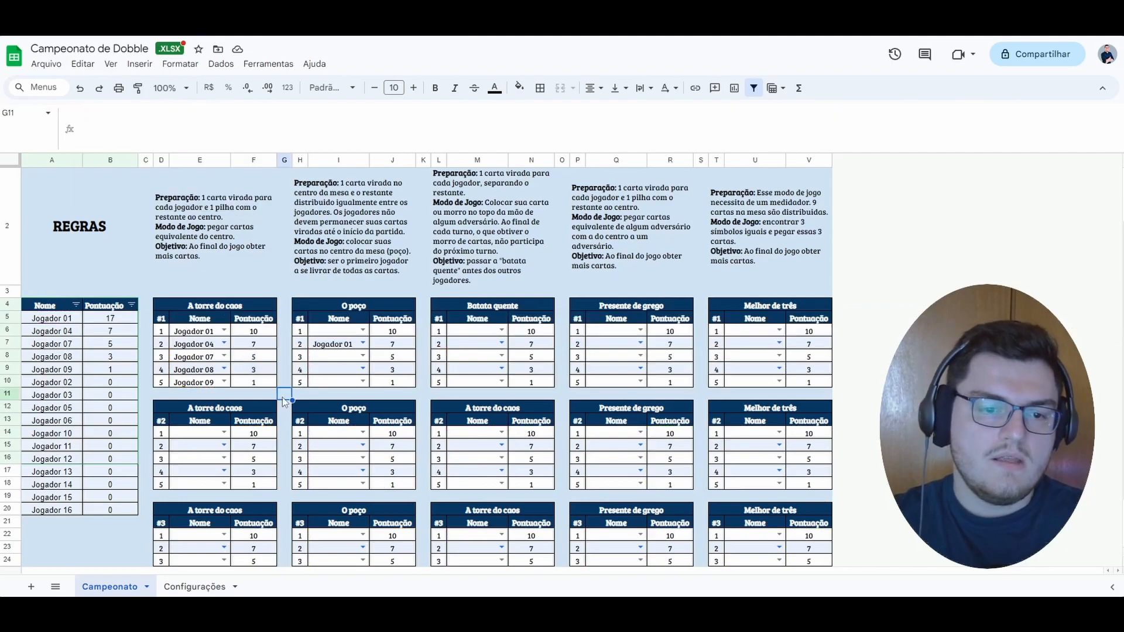
Check the name and points in first place and the player choices for second place in A torre do caos round #1.
left_click(216, 332)
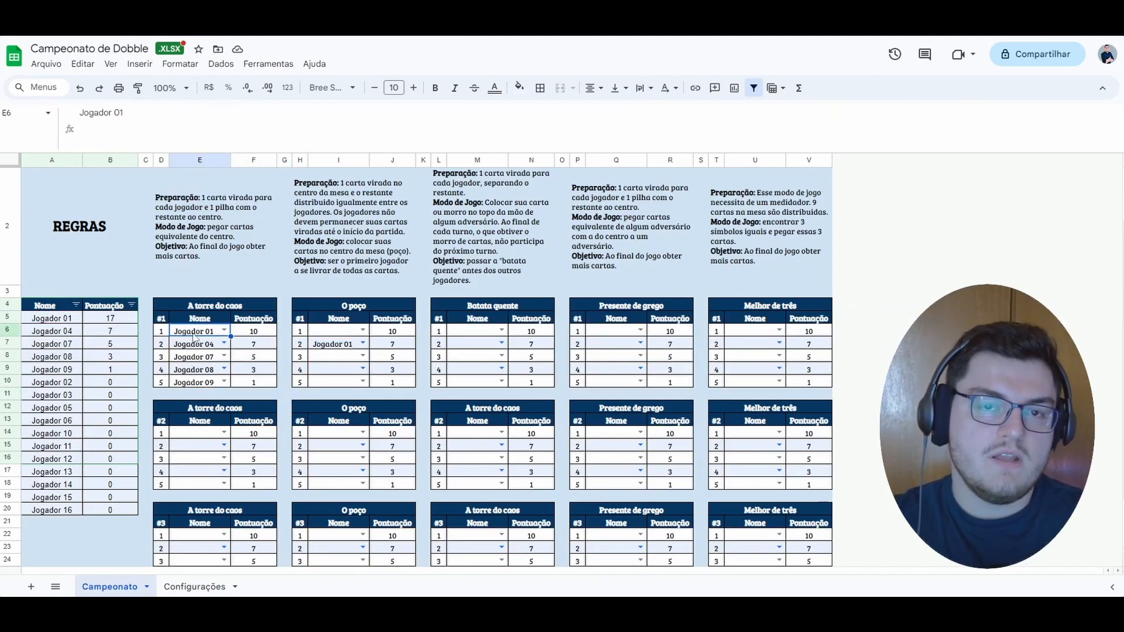
left_click(270, 336)
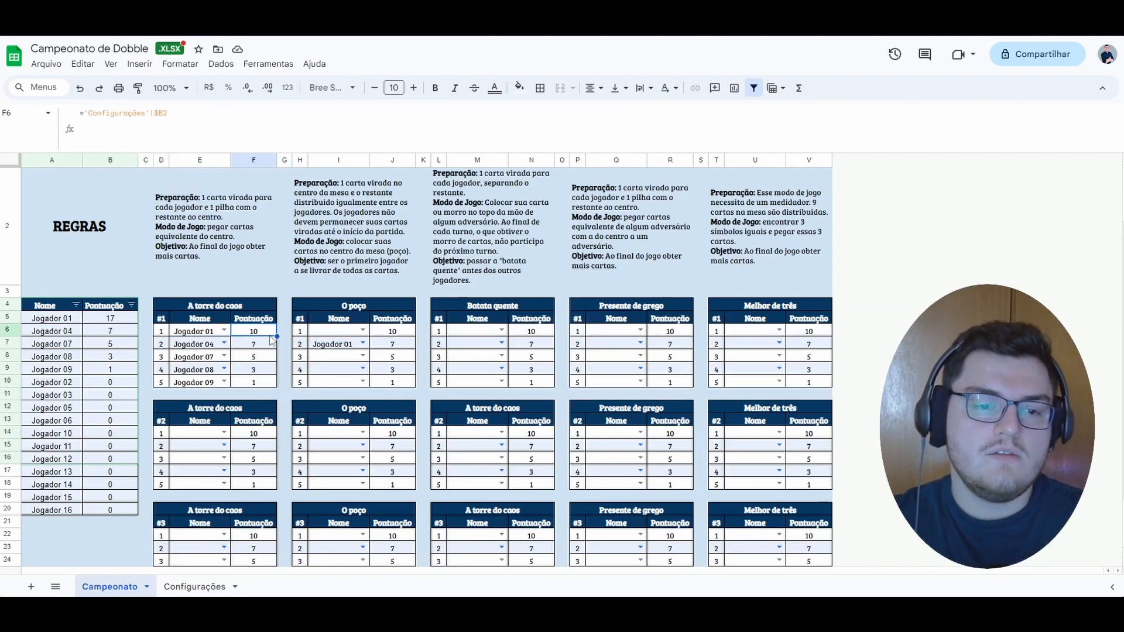
left_click(225, 343)
left_click(202, 359)
left_click(224, 344)
left_click(217, 379)
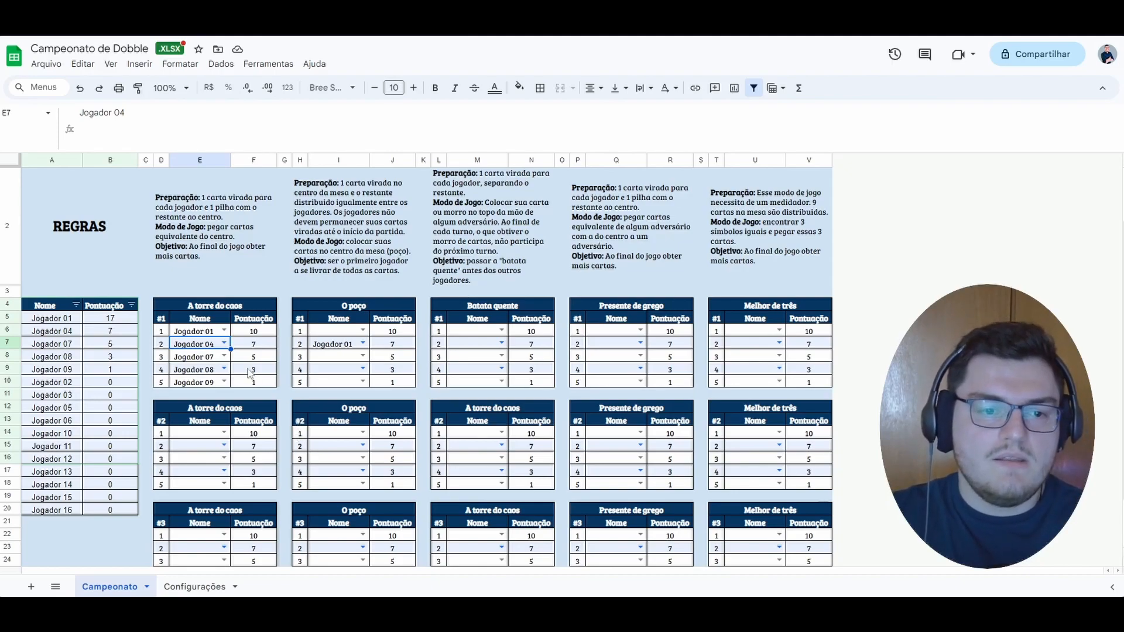
Compare the score formulas of Jogador 01, Jogador 04, Jogador 07 and Jogador 08 and look over the tables down to round #3.
left_click(120, 324)
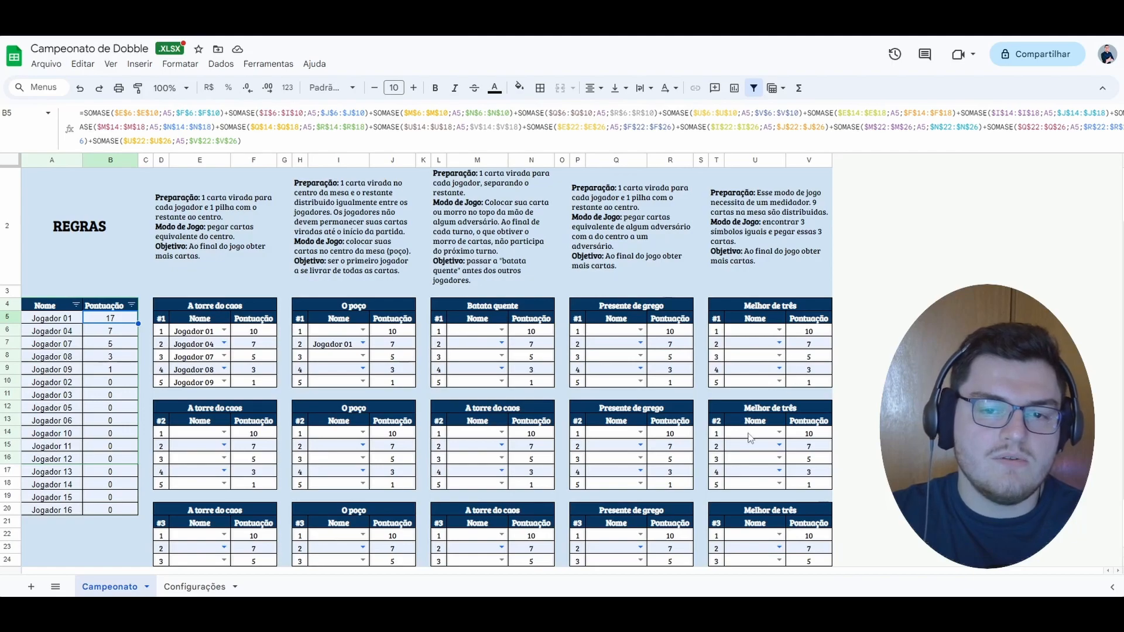
scroll(261, 258, "down", 2)
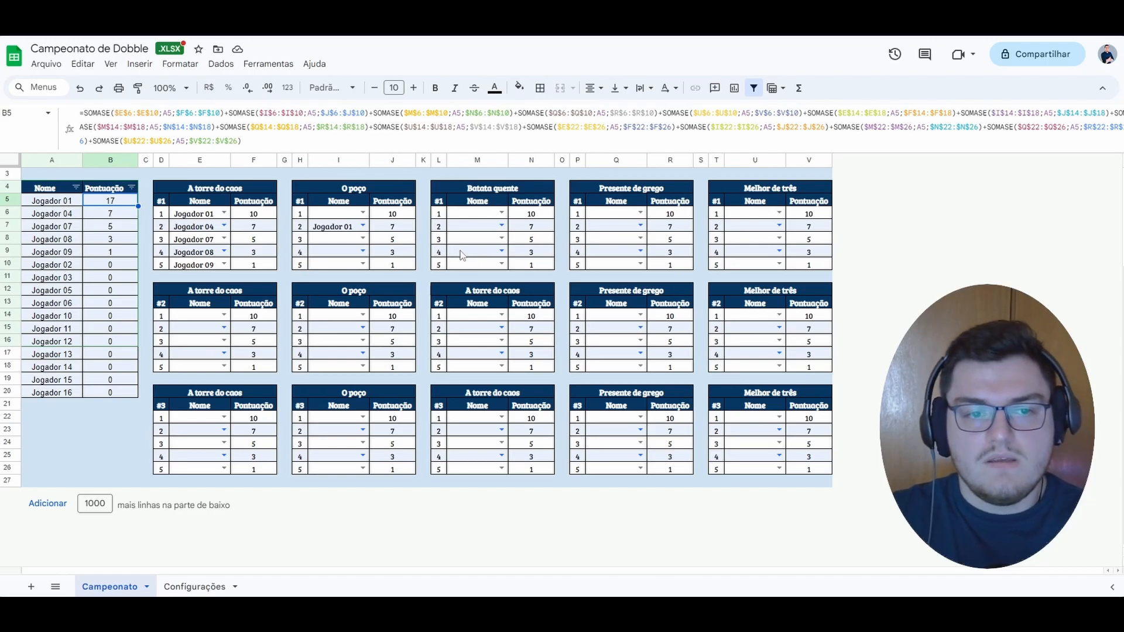
scroll(473, 259, "up", 2)
left_click(120, 331)
left_click(121, 345)
left_click(122, 357)
Fill Jogador 01's score formula down the ranking's Pontuação column to Jogador 16.
left_click(114, 321)
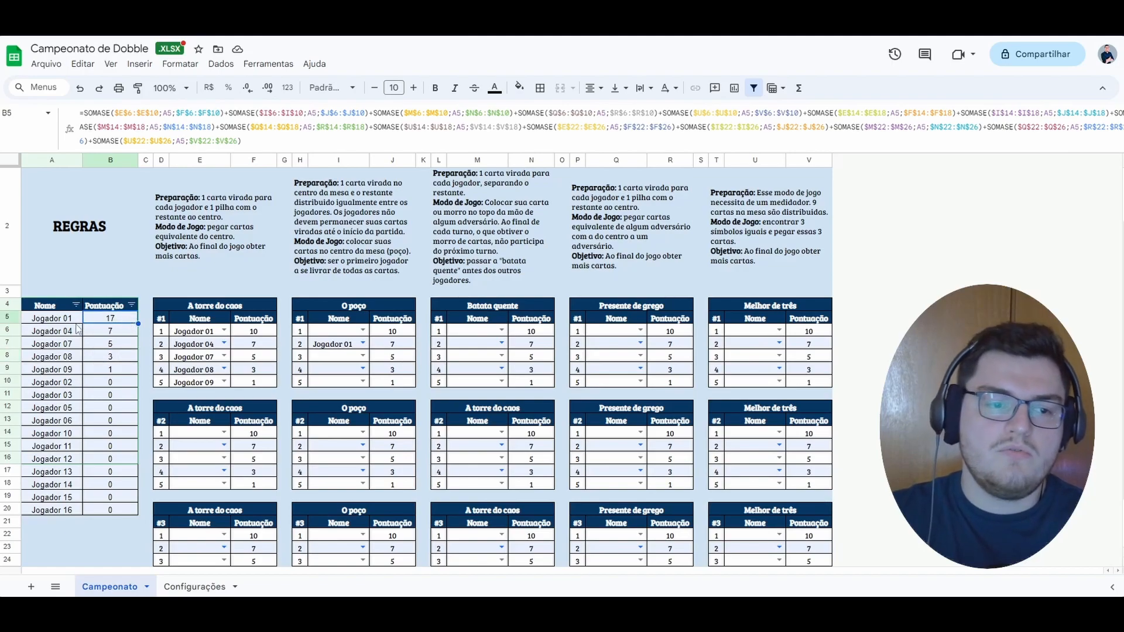
left_click_drag(139, 323, 133, 514)
left_click(123, 536)
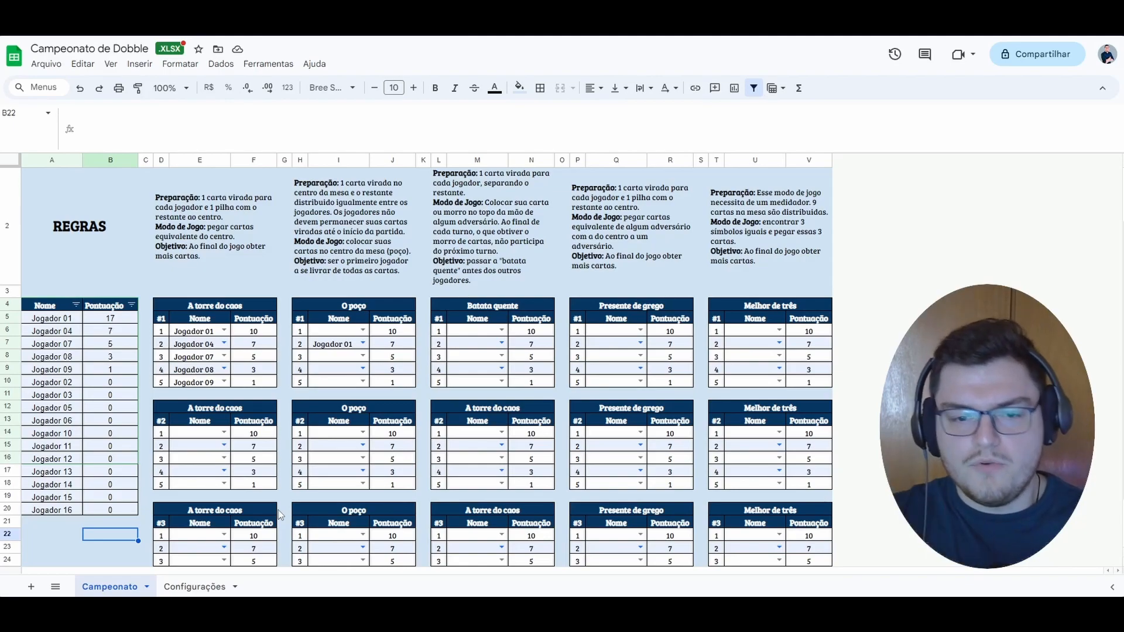
Review the points for each placing under Regras de Pontuação in the Configurações sheet.
left_click(195, 586)
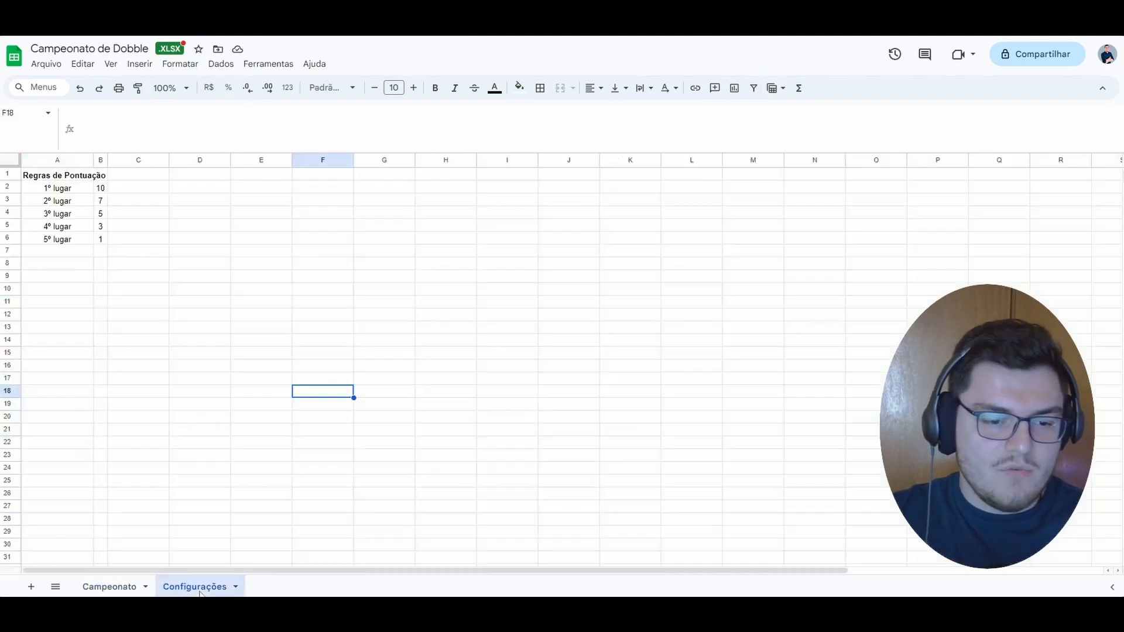
left_click(111, 588)
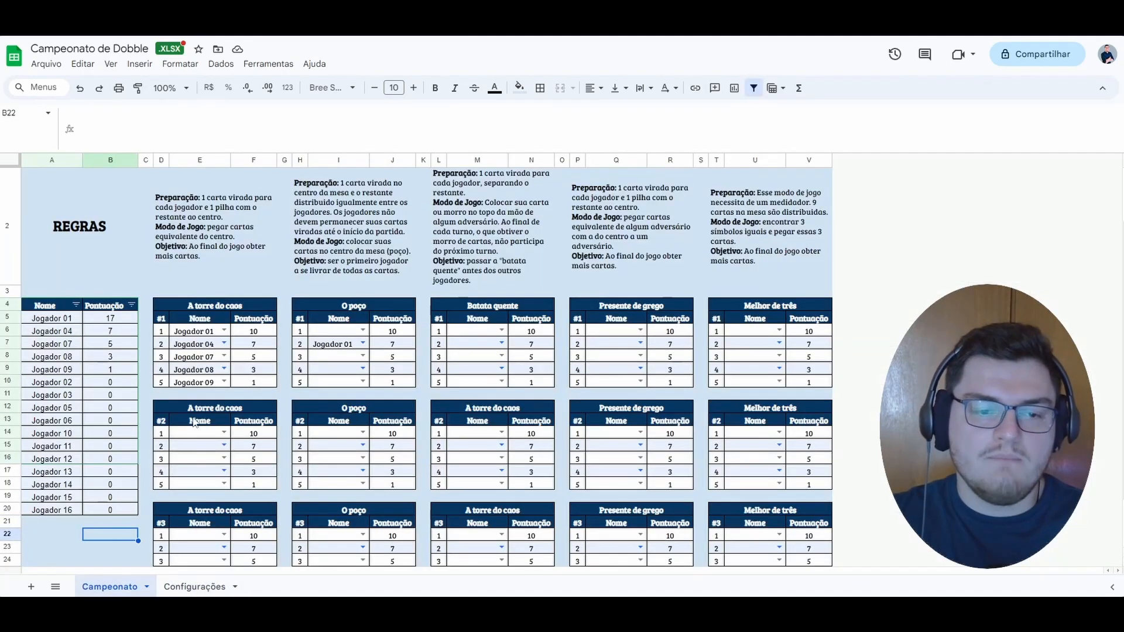
left_click(185, 592)
left_click_drag(67, 175, 82, 249)
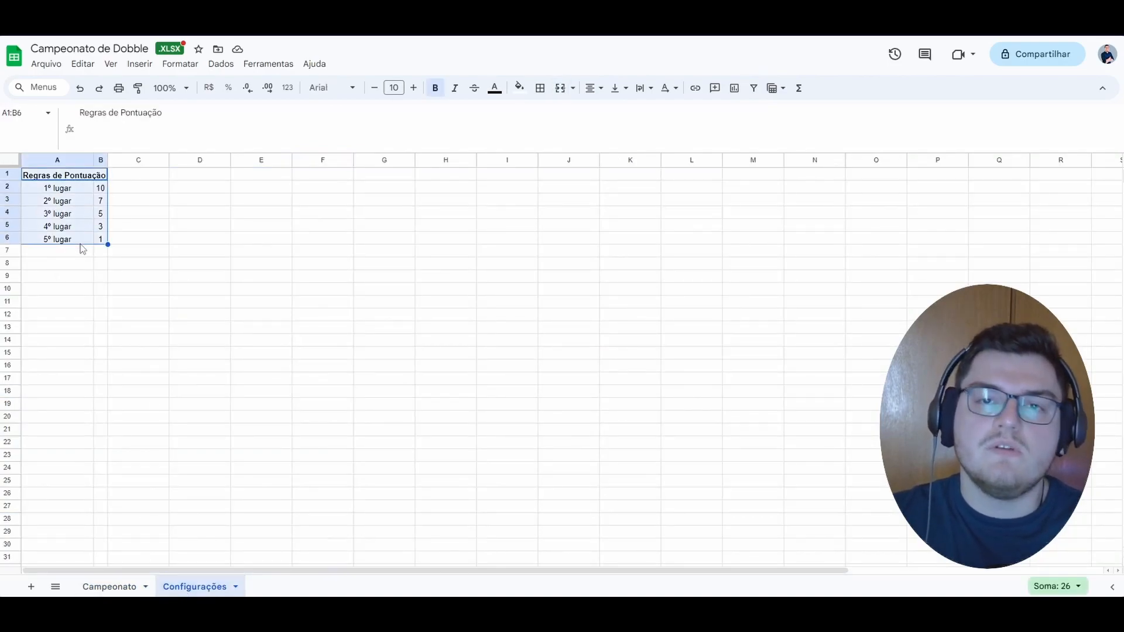
left_click(139, 278)
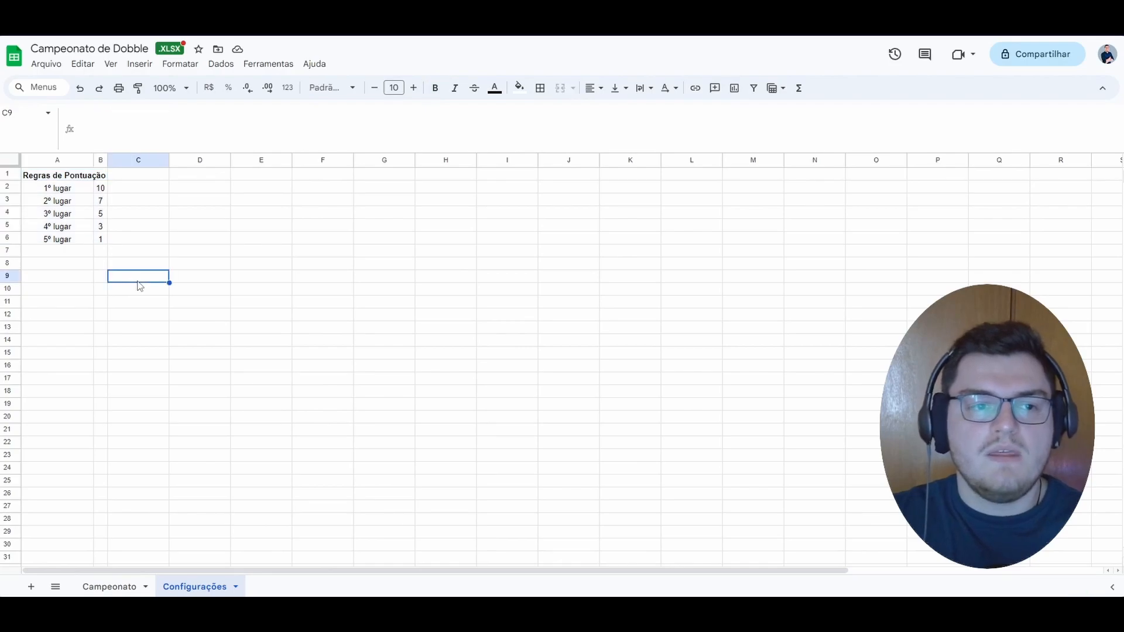
left_click(106, 189)
left_click(104, 202)
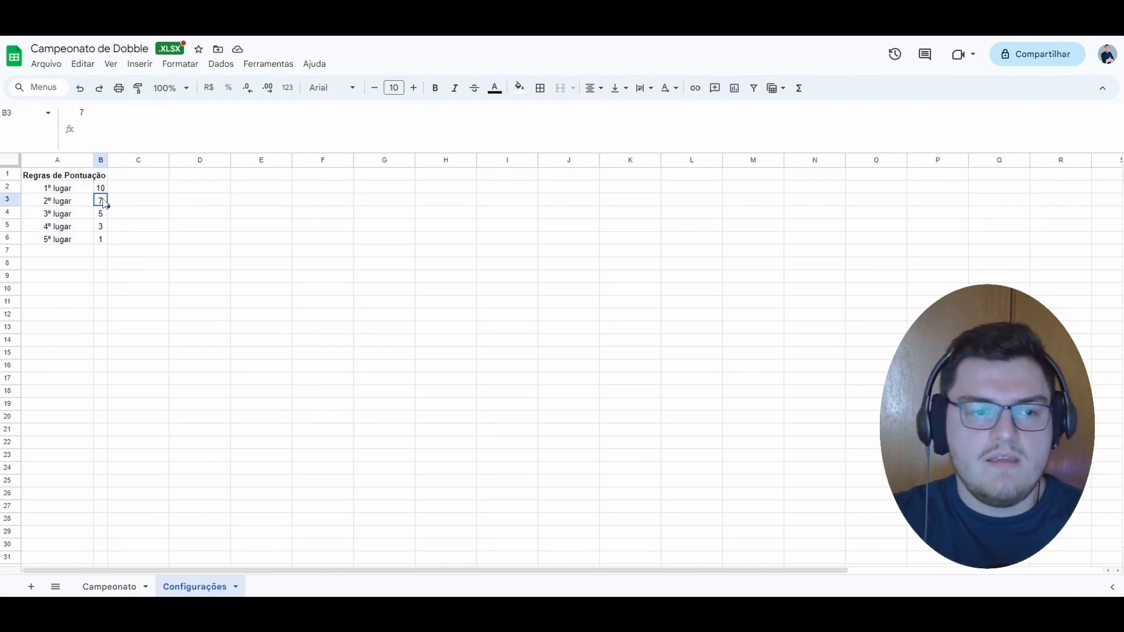
left_click(102, 215)
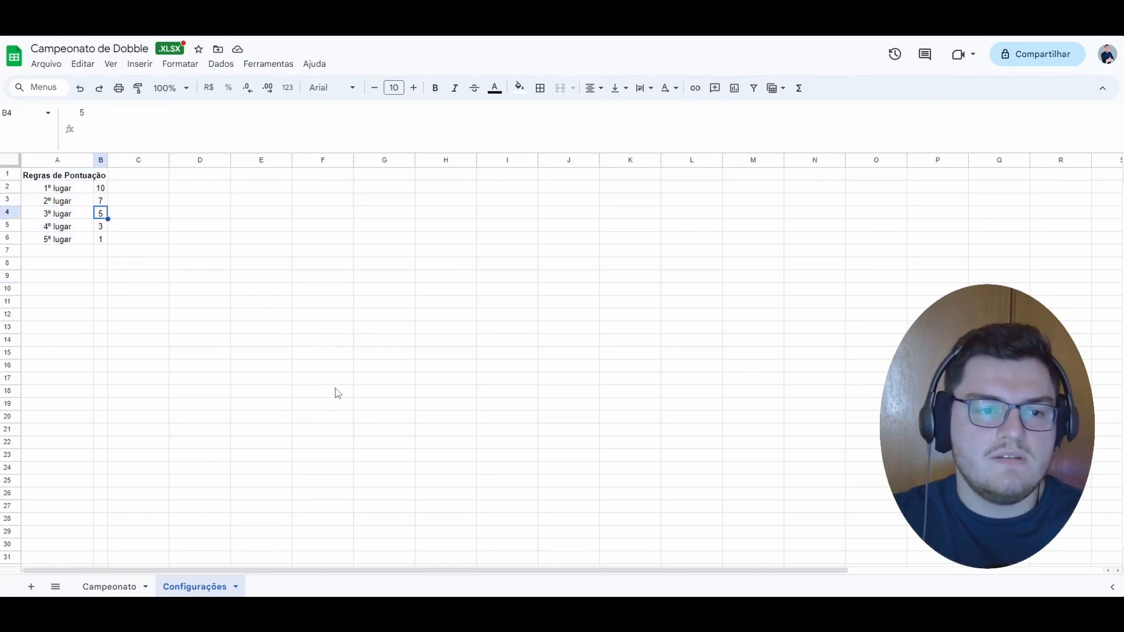
Check the round #1 Pontuação columns of A torre do caos, O poço and Batata quente in the Campeonato sheet.
left_click(110, 587)
left_click_drag(253, 331, 254, 382)
left_click_drag(403, 336, 405, 384)
left_click_drag(537, 340, 542, 384)
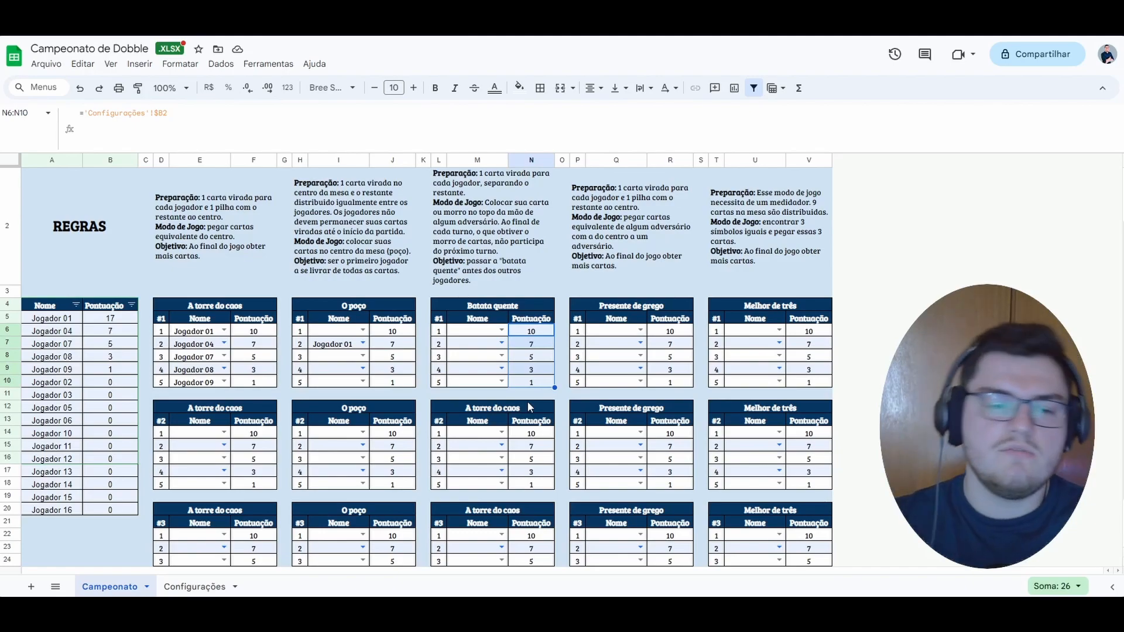
Set the 1º lugar score to 9 in the Configurações sheet and check the first-place points in the Campeonato sheet.
left_click(197, 587)
left_click(101, 188)
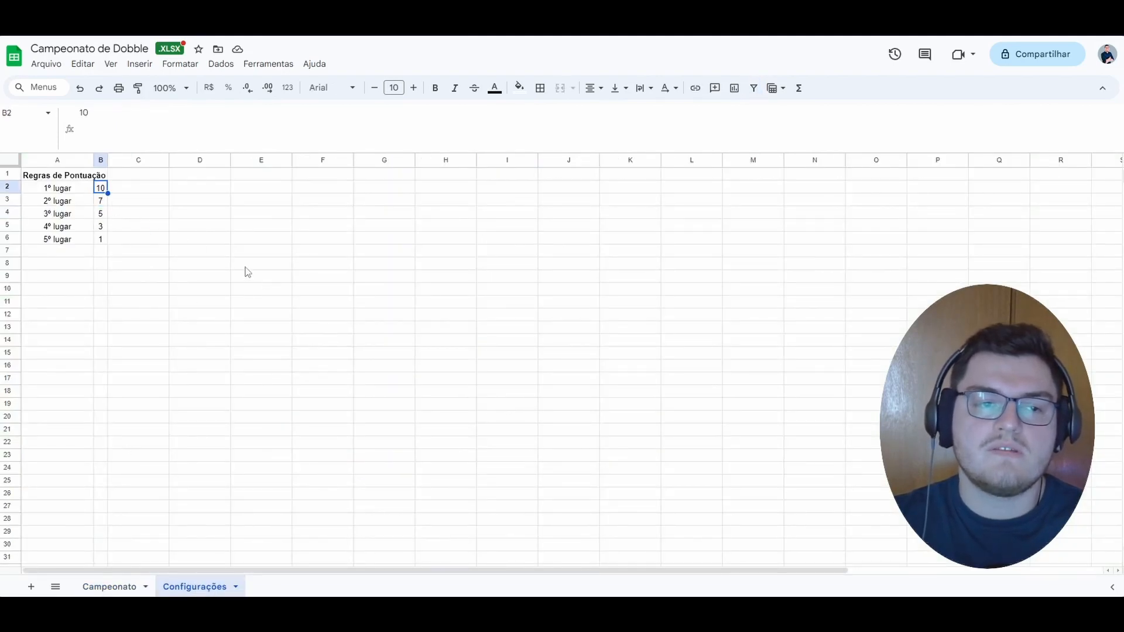
type("9")
key("Return")
left_click(100, 215)
left_click(102, 227)
left_click(102, 240)
left_click(220, 330)
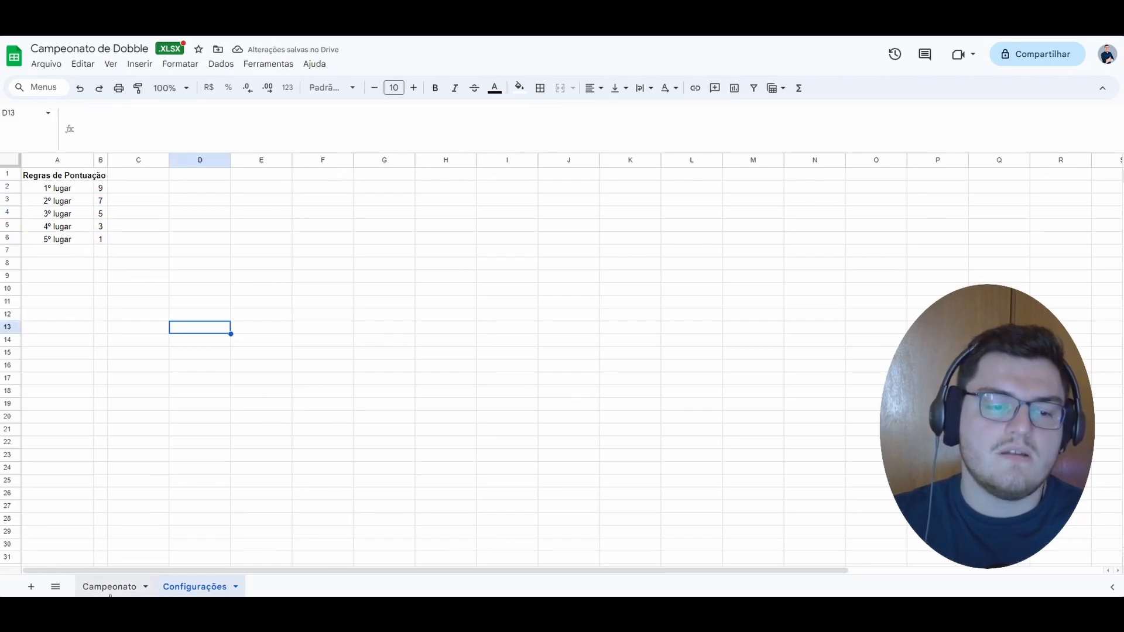
left_click(110, 587)
left_click(538, 331)
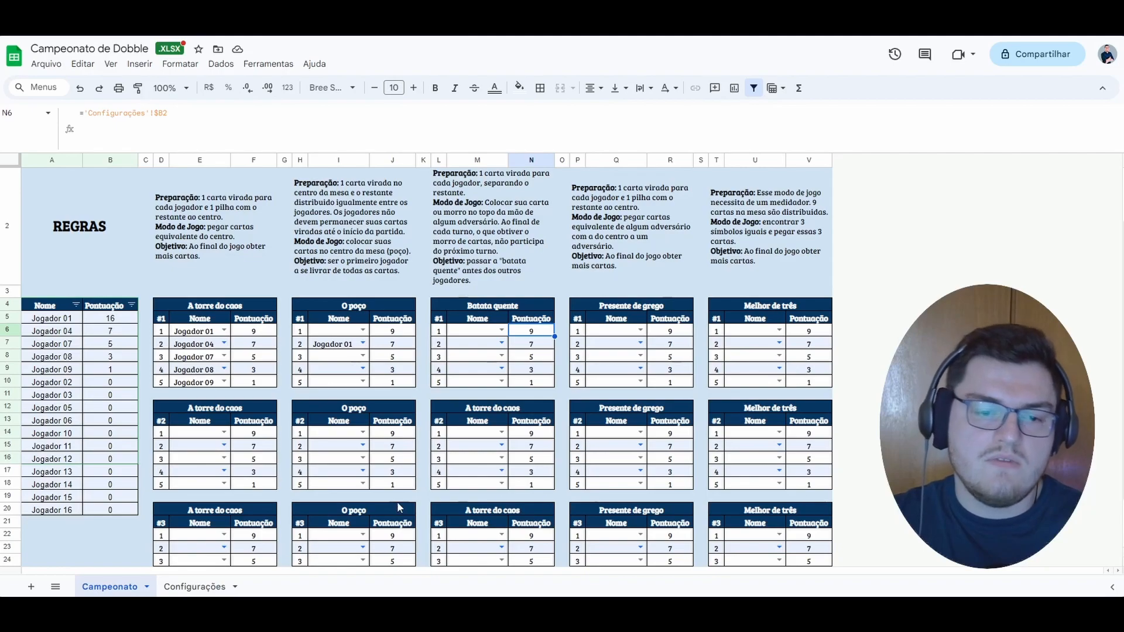
Set the 1º lugar score to 10 in the Configurações sheet.
left_click(193, 585)
left_click(101, 187)
type("10")
key("Return")
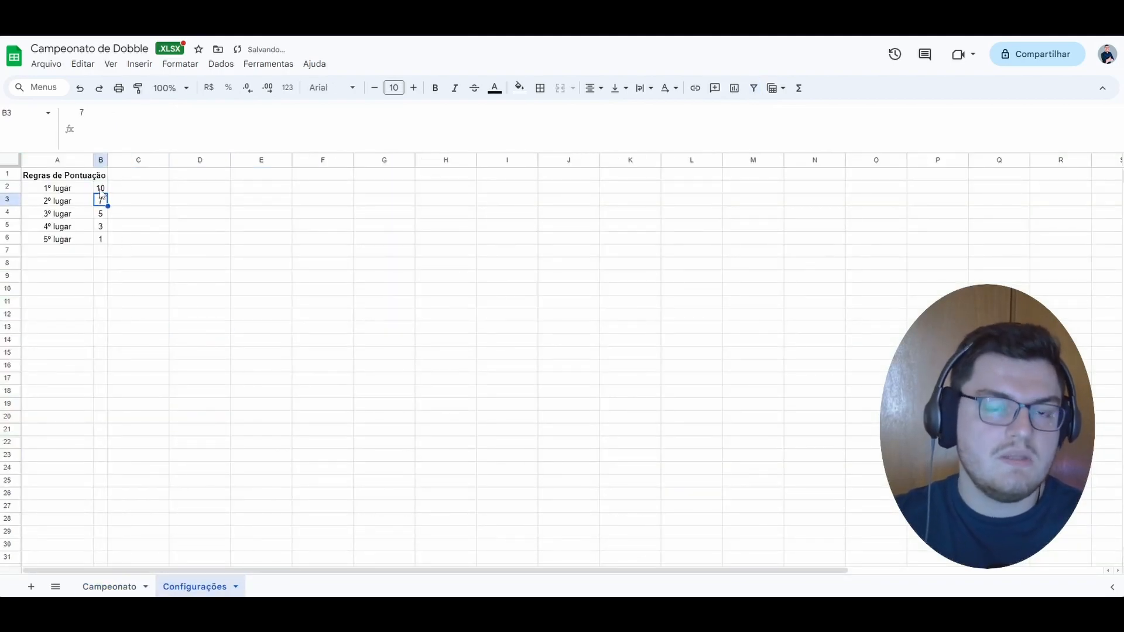
Add a new sheet and enter the headers Participantes in A2 and Pontuação in B2.
left_click(31, 587)
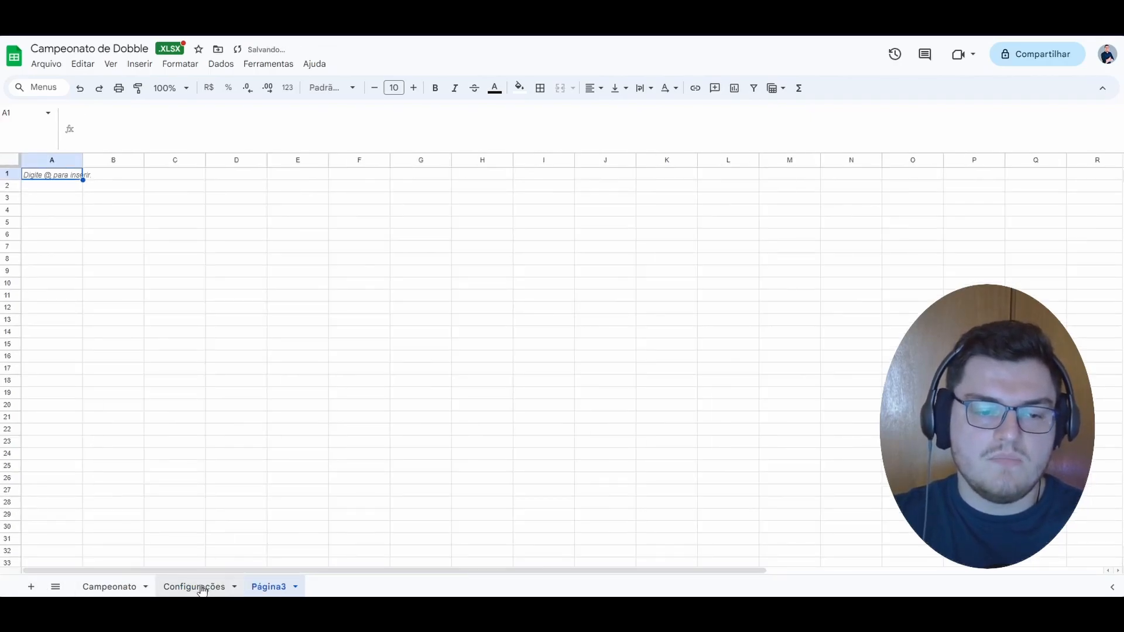
left_click(117, 198)
left_click(52, 187)
type("P")
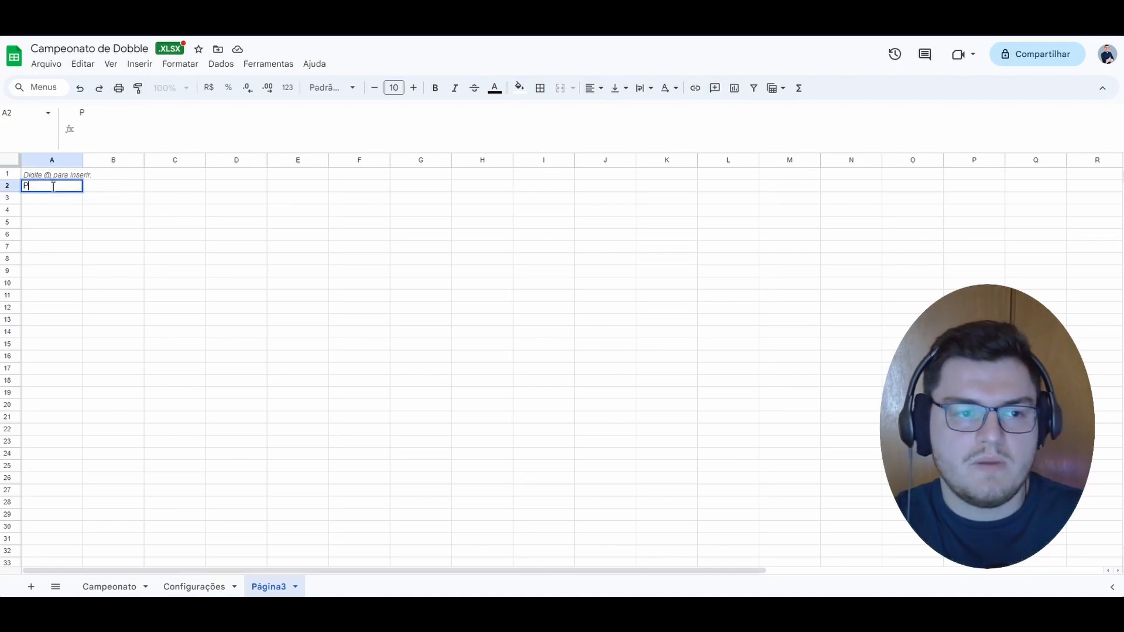
type("articipantes")
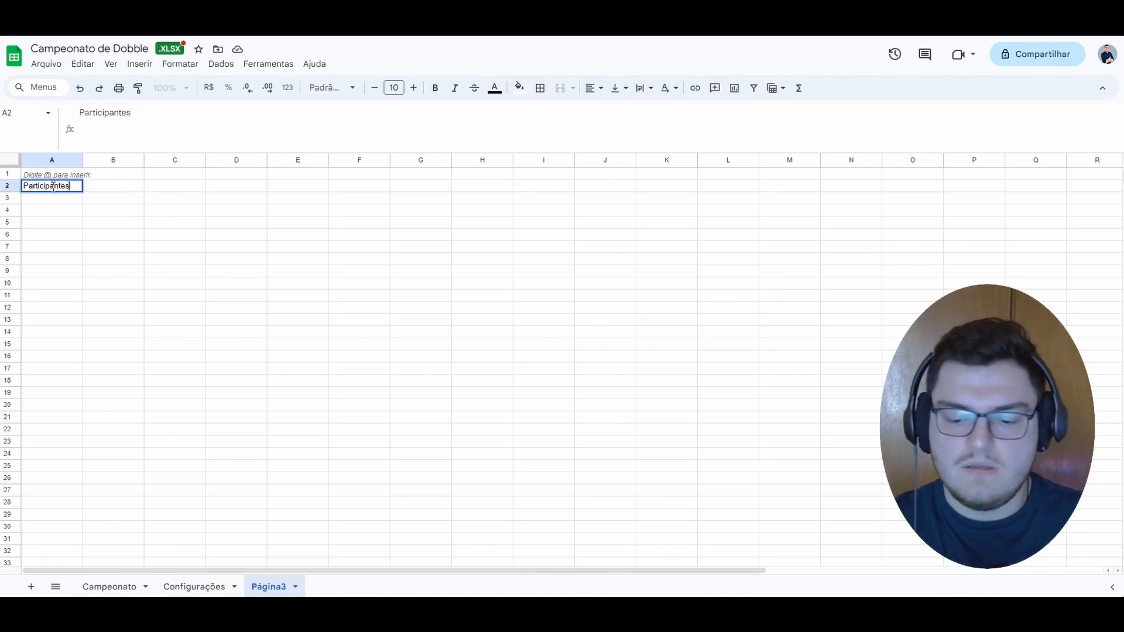
key("Tab")
type("Pontuação")
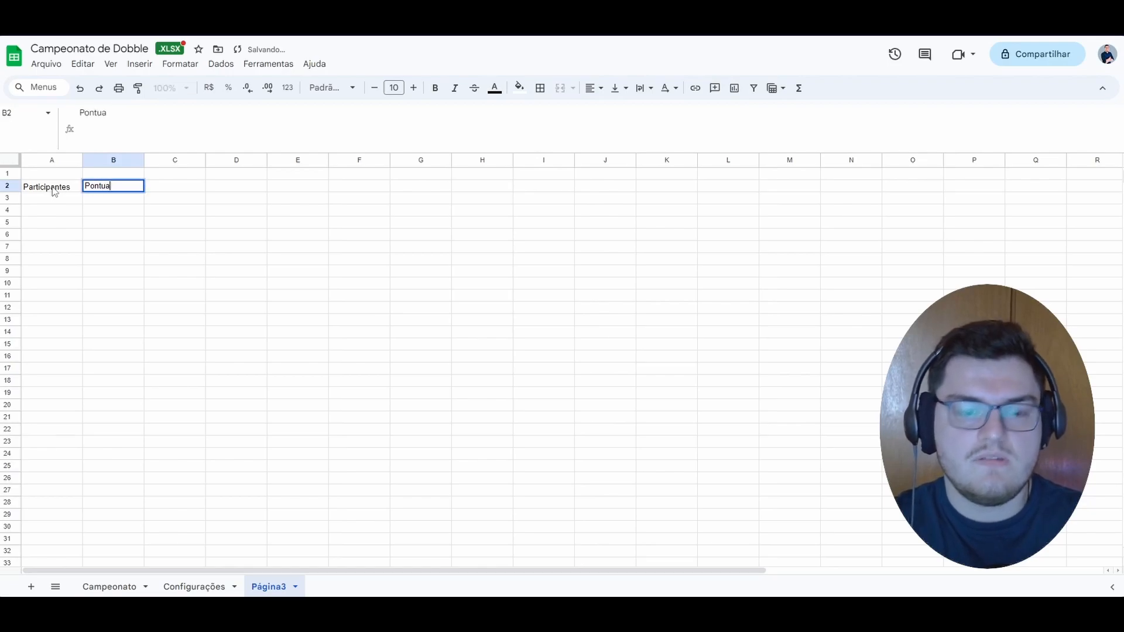
key("Return")
Enter the participants Jogador 01 through Jogador 05 in cells A3 to A7 under the Participantes header.
left_click(44, 202)
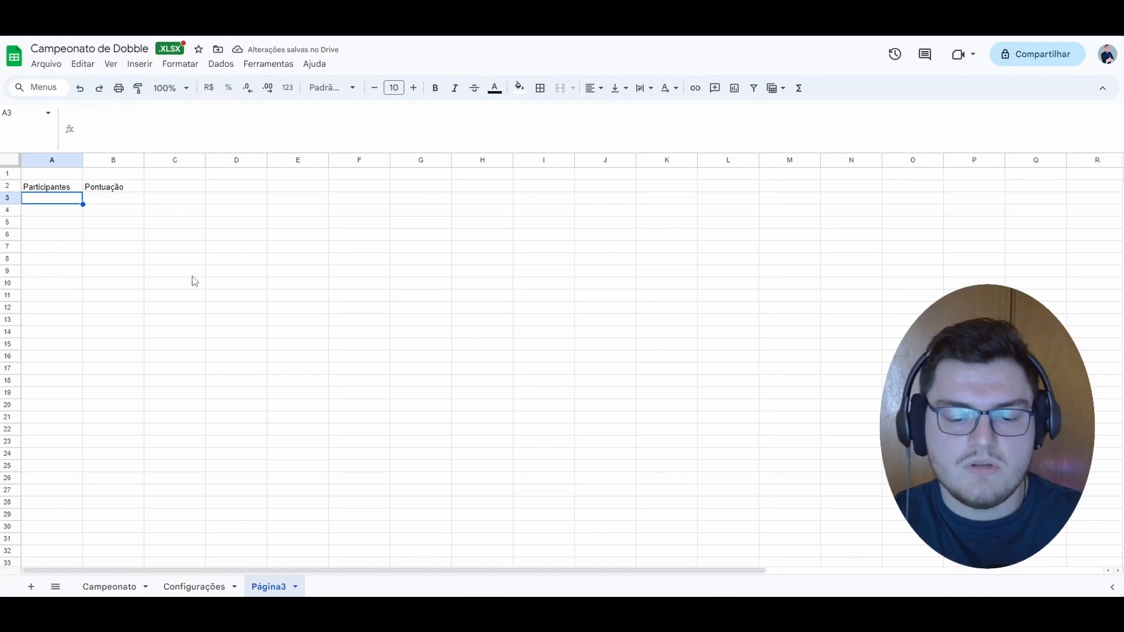
type("Jogador 01")
key("Return")
type("Jogador 02")
key("Return")
type("Jogador 03")
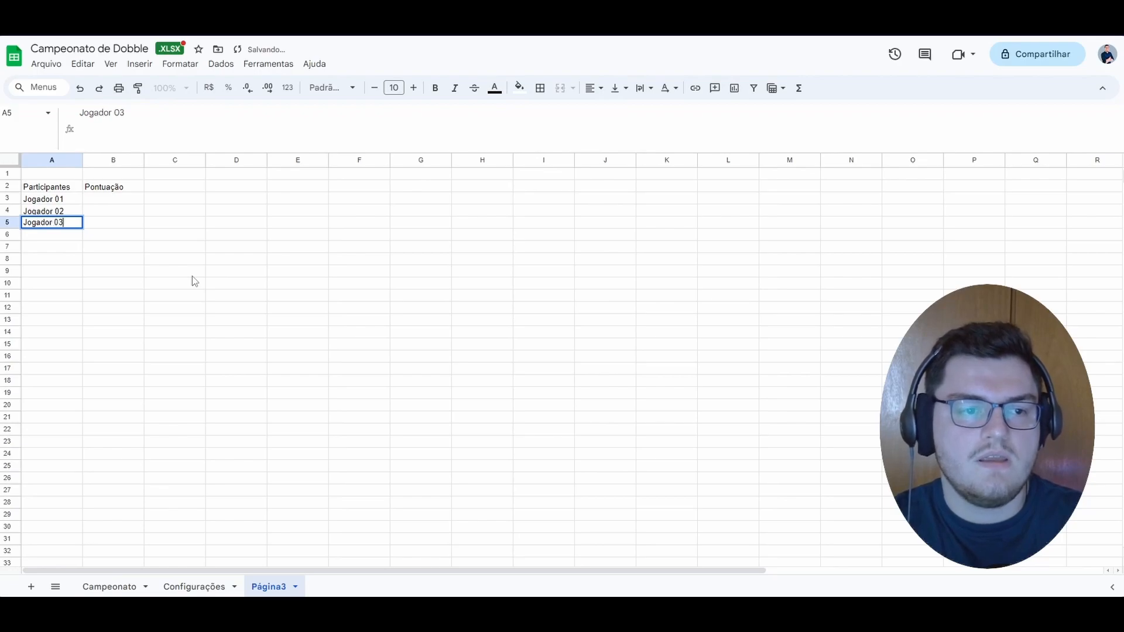
key("Return")
type("Jogador 04")
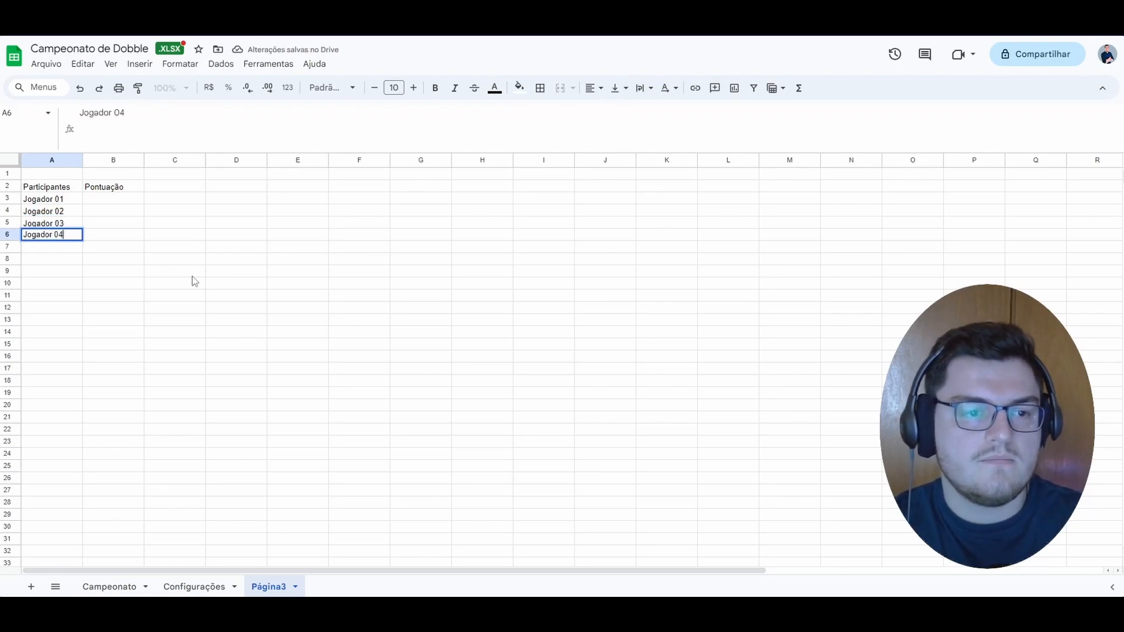
key("Return")
type("Jogador 05")
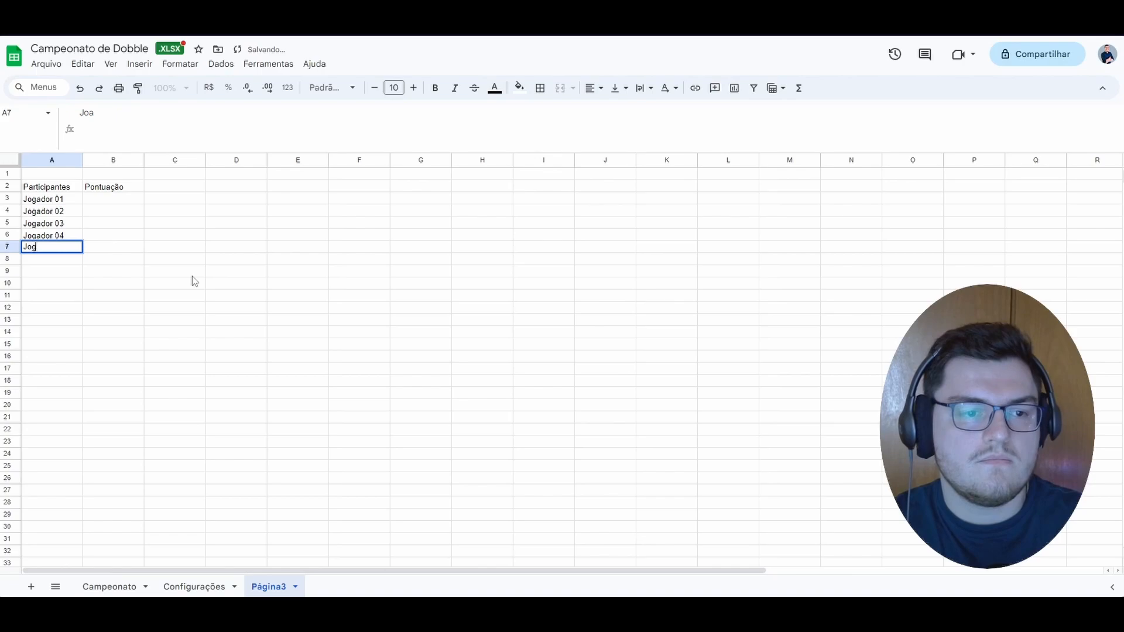
key("Return")
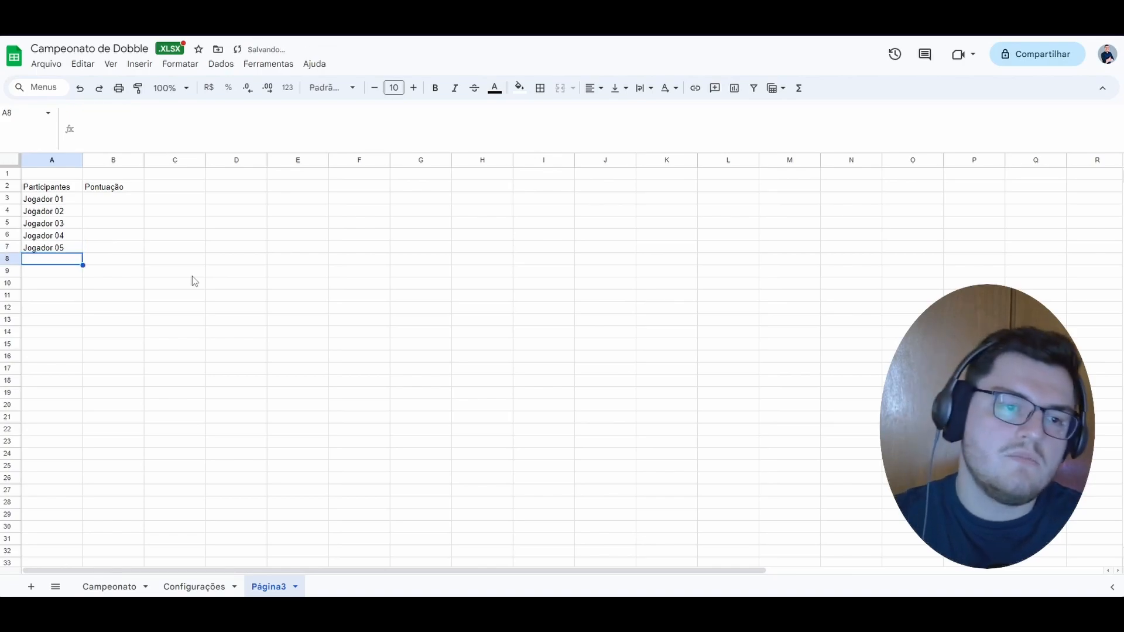
Center the contents of the Participantes and Pontuação table in A2:B7 horizontally.
left_click_drag(56, 187, 96, 253)
left_click(236, 283)
left_click(589, 88)
left_click(612, 118)
left_click_drag(351, 320, 363, 332)
Make the Participantes and Pontuação headers in A2:B2 bold.
left_click(80, 193)
left_click_drag(80, 191, 114, 187)
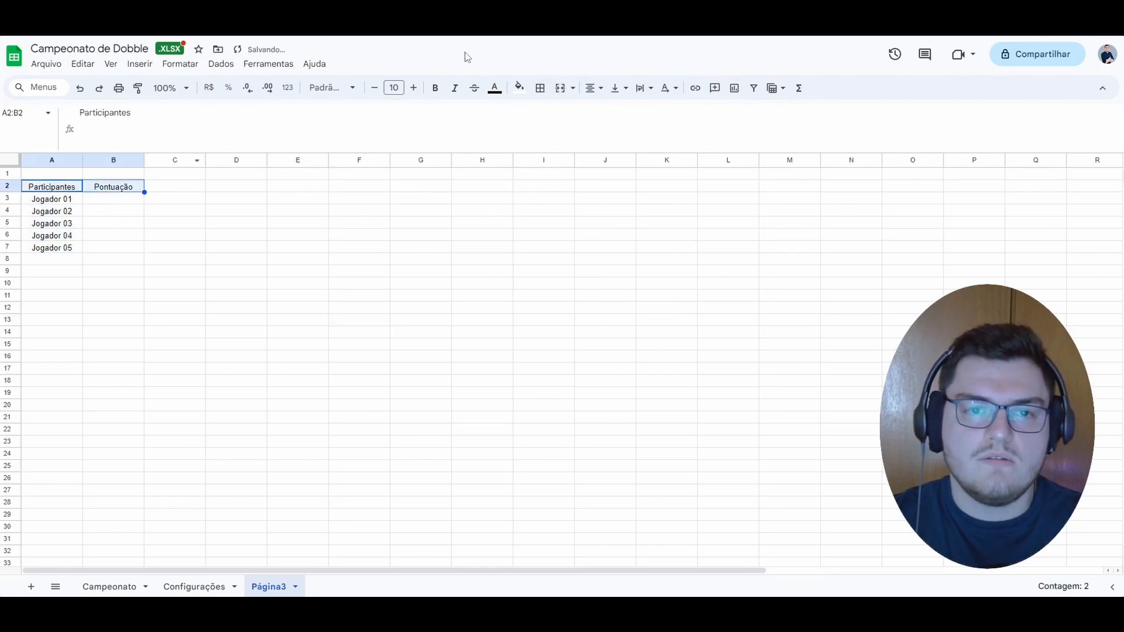
left_click(435, 88)
left_click(357, 258)
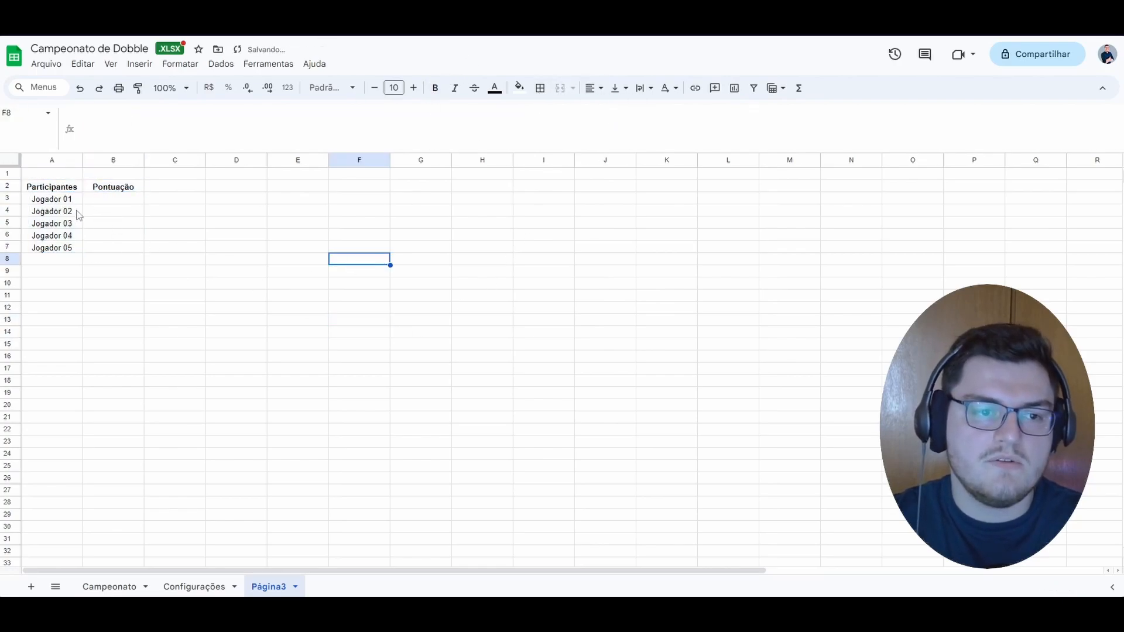
Enter the game mode title A torre do caos in cell D2.
left_click_drag(110, 203, 101, 248)
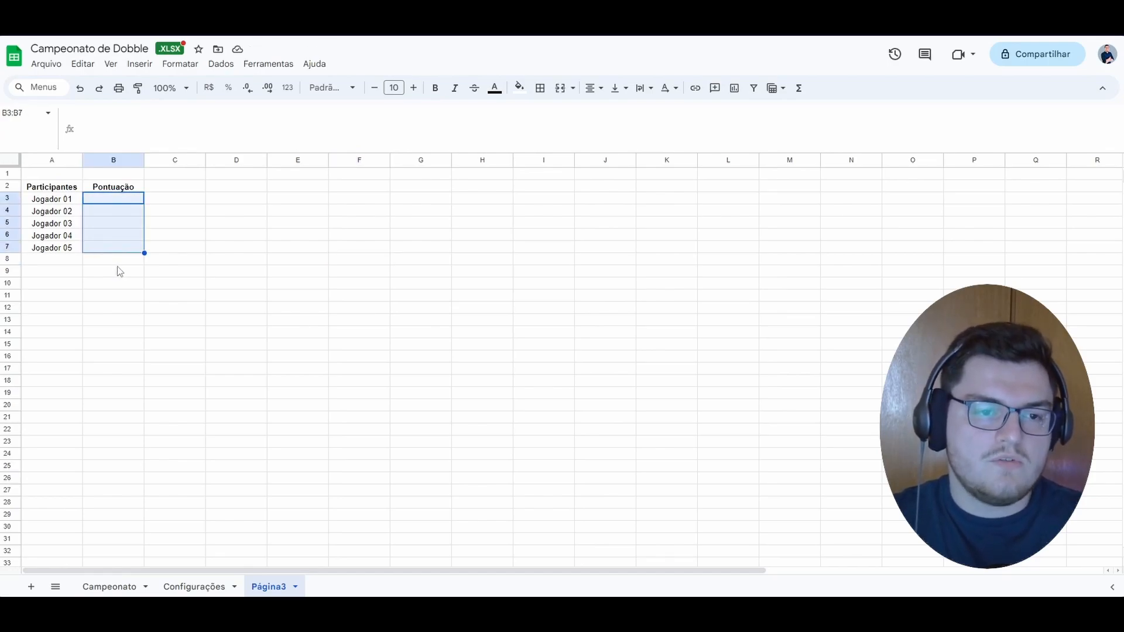
left_click(133, 280)
left_click(237, 187)
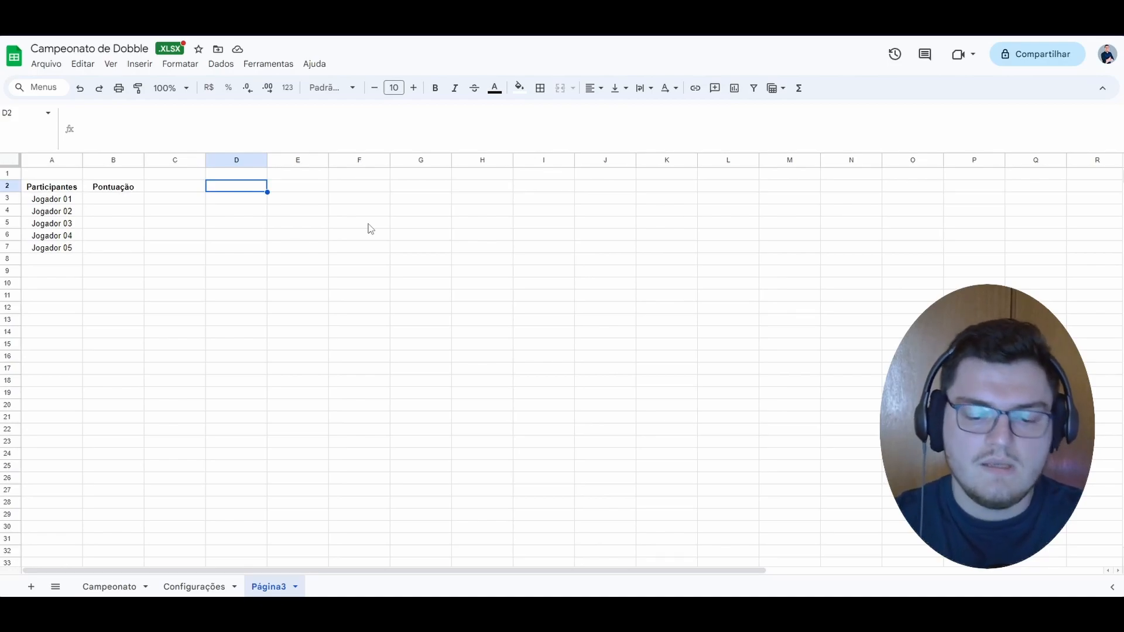
type("A torre do")
type(" ao")
key("BackSpace")
key("BackSpace")
type("ca")
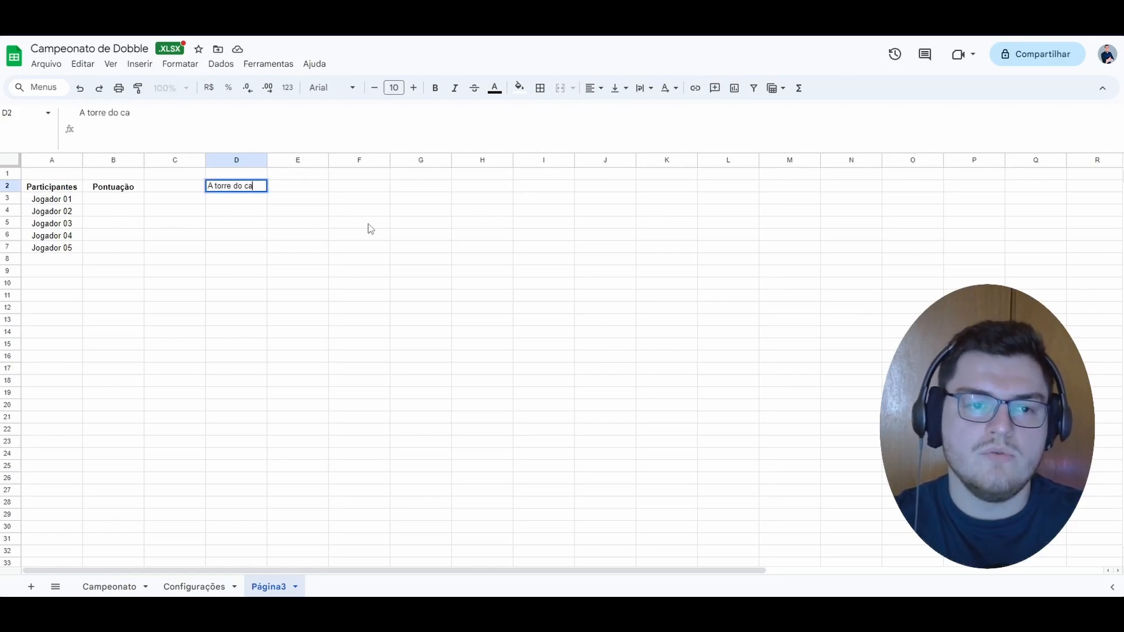
key("Return")
left_click(280, 236)
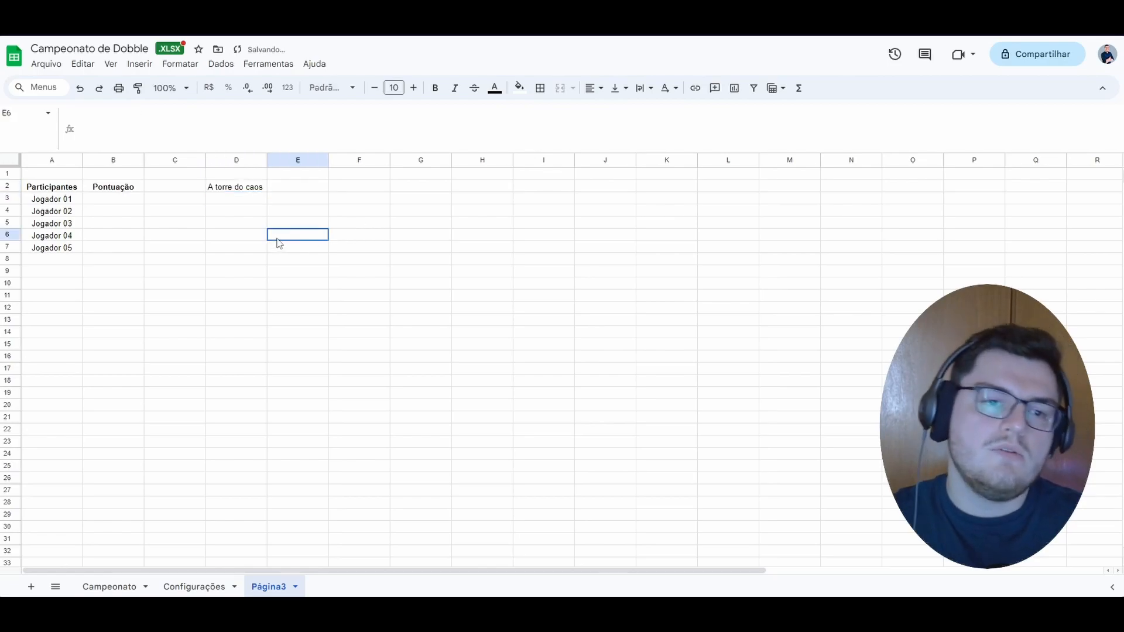
Enter the round label #1 in D3 and compare it with the round labels of A torre do caos in the Campeonato sheet.
left_click(236, 199)
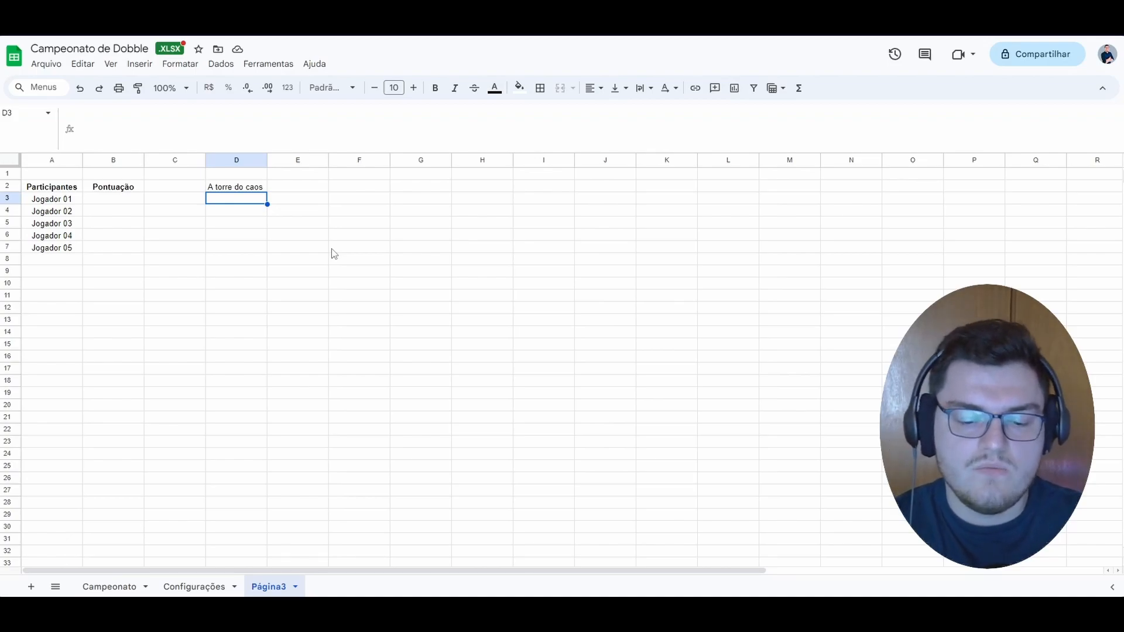
type("#1")
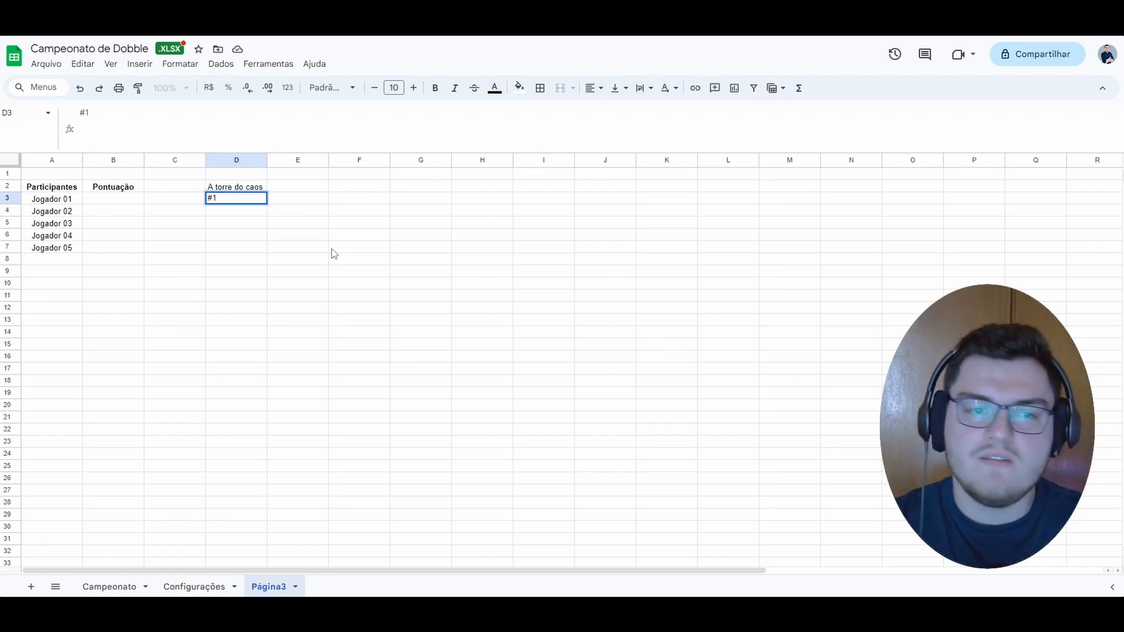
key("Return")
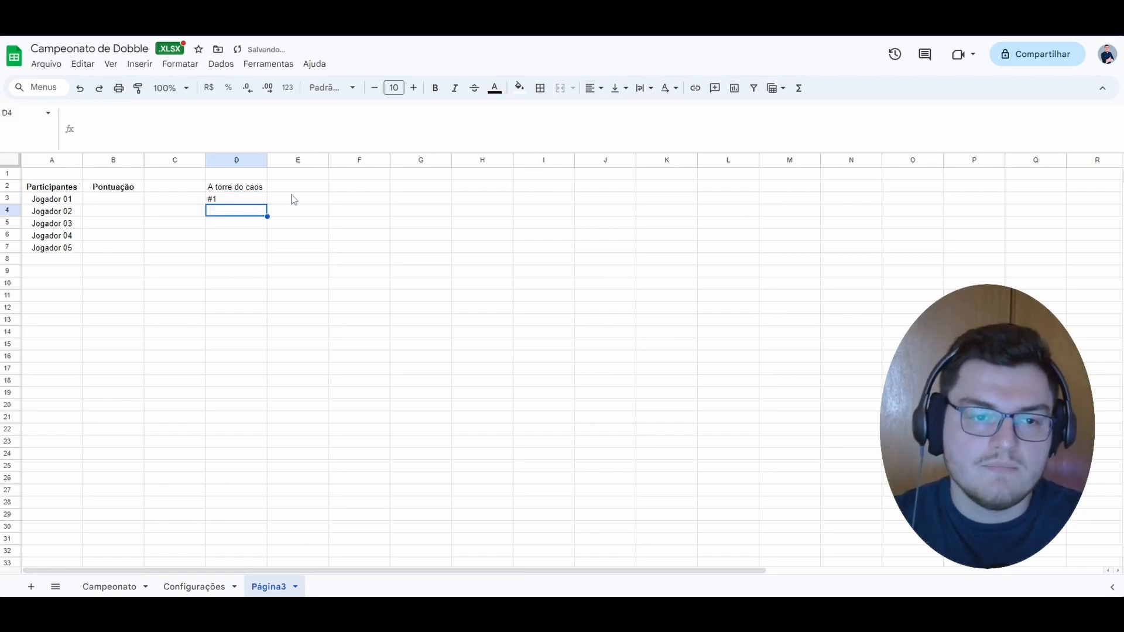
left_click(122, 588)
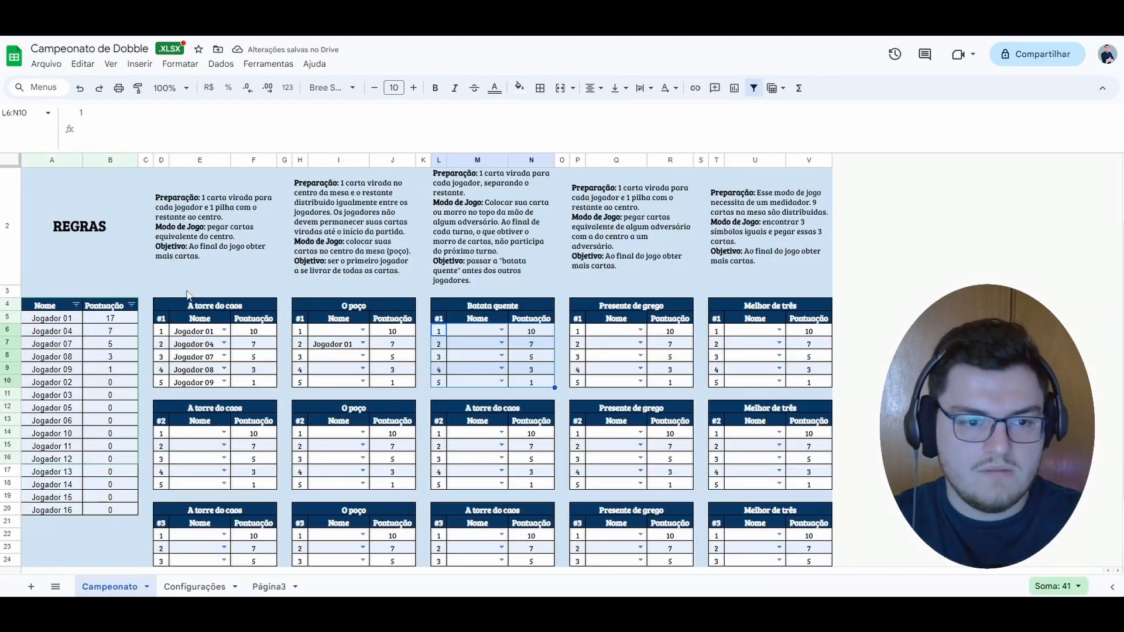
left_click(162, 421)
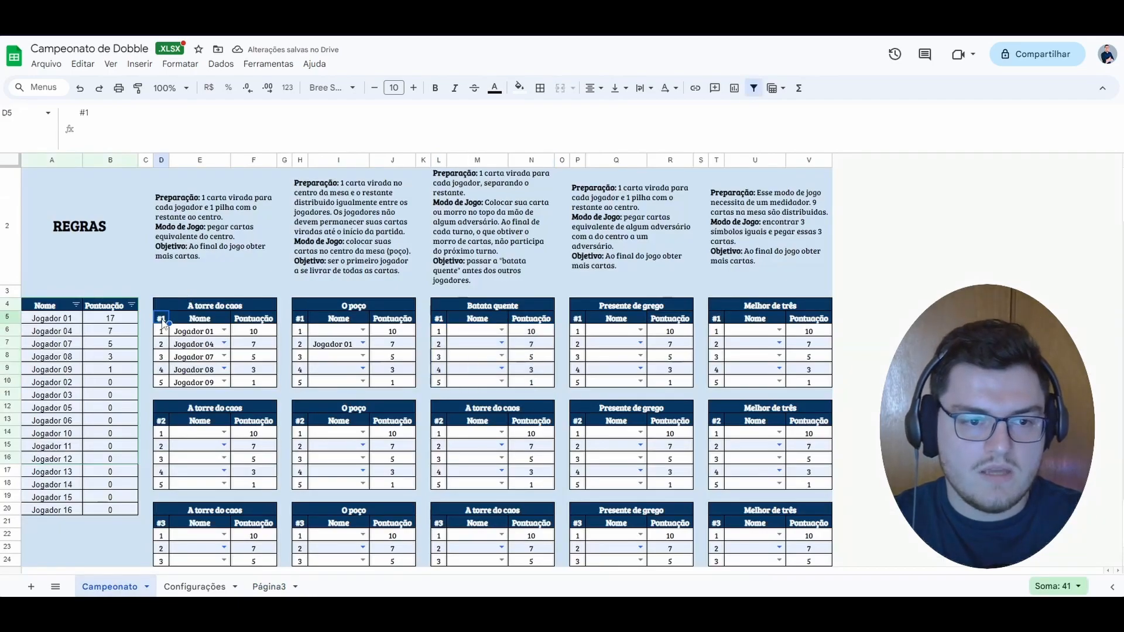
left_click(164, 525)
left_click(269, 587)
Enter the headers Nome in E3 and Pontuação in F3 beside the #1 label.
left_click(295, 203)
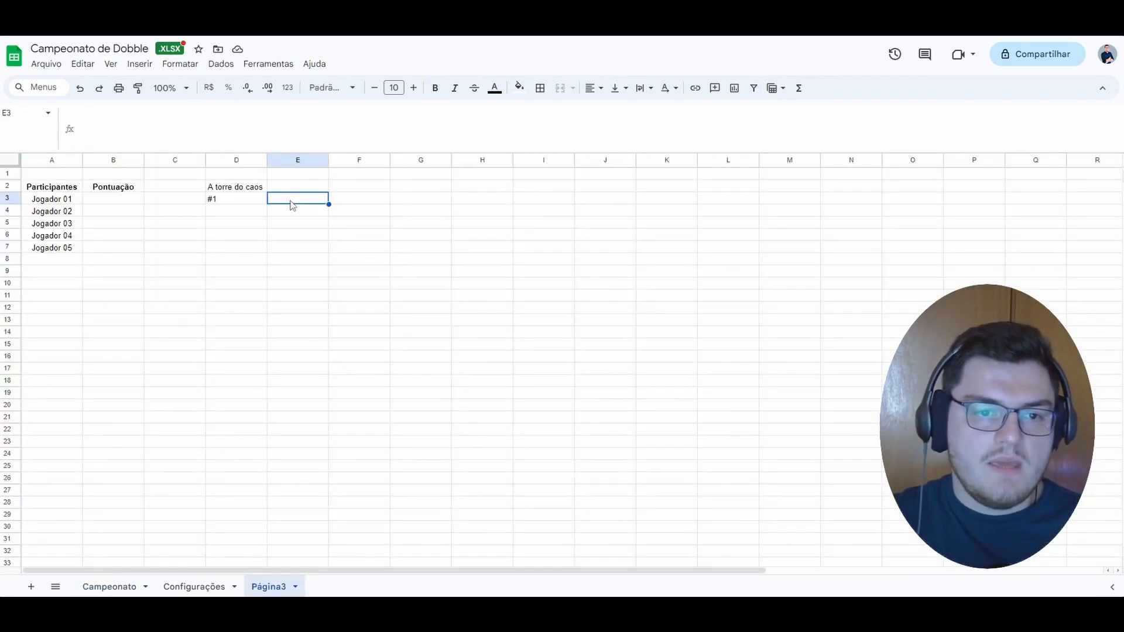
type("Nome")
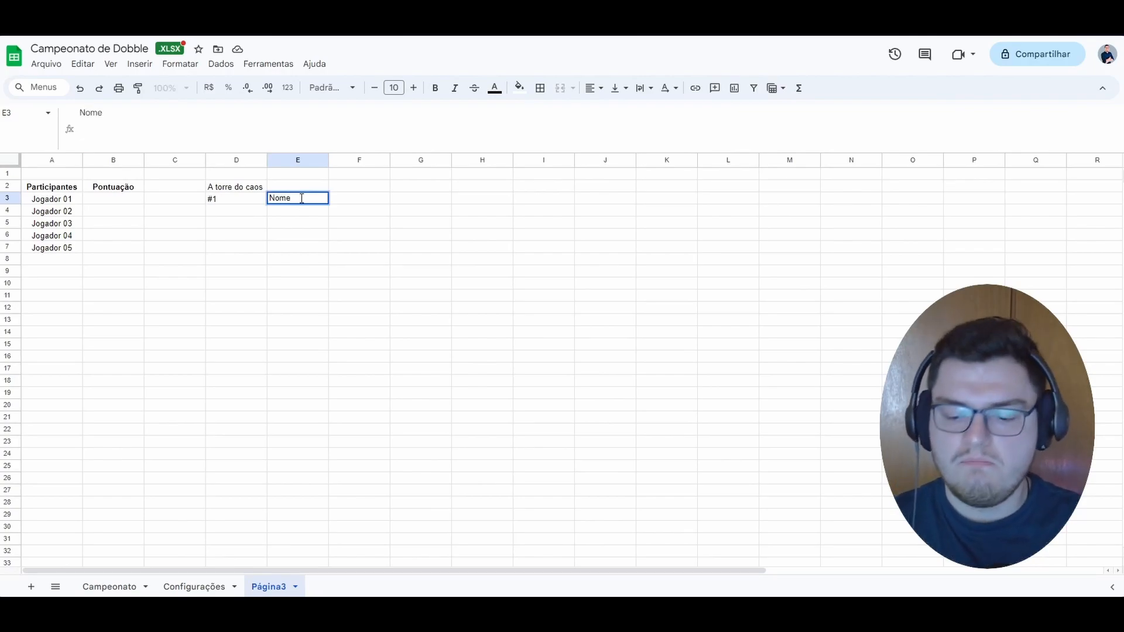
key("Tab")
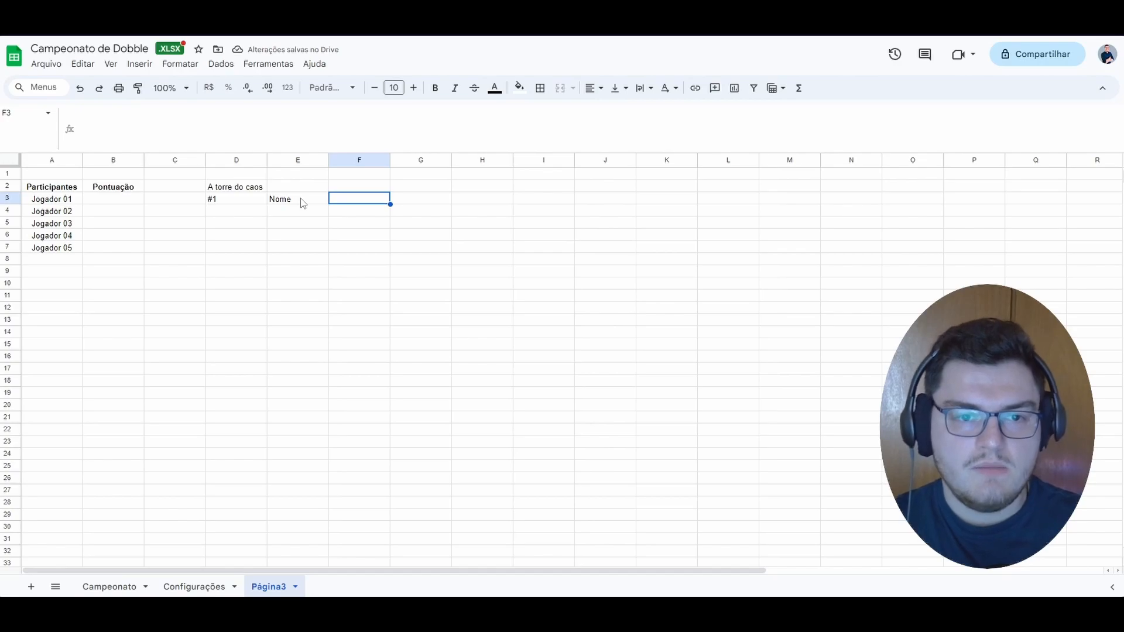
type("Pontu")
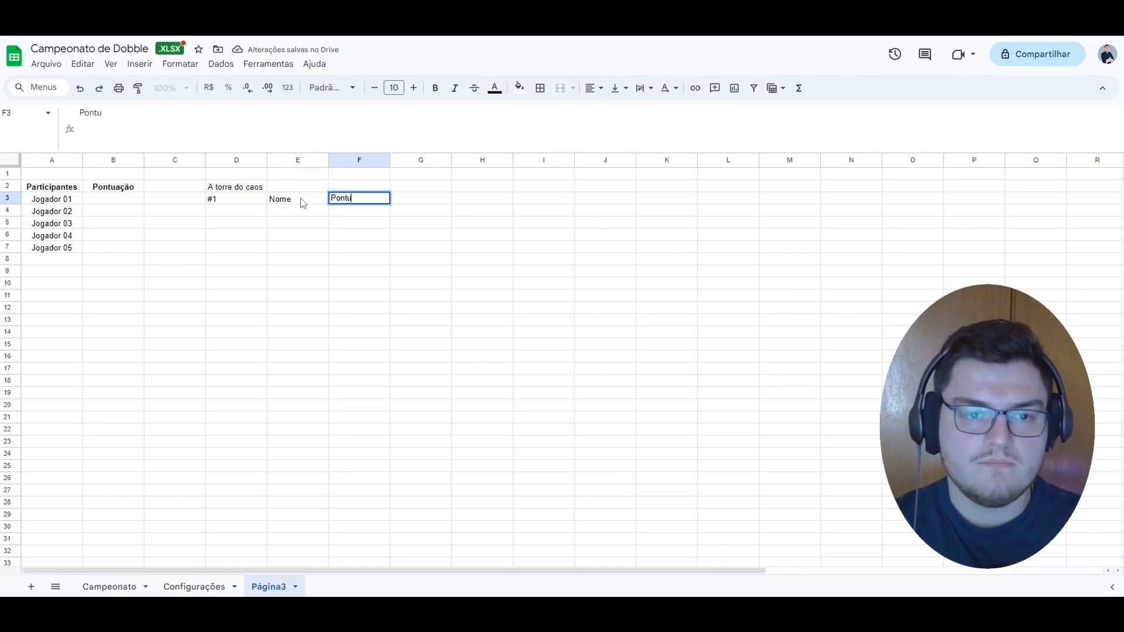
type("ação")
key("Return")
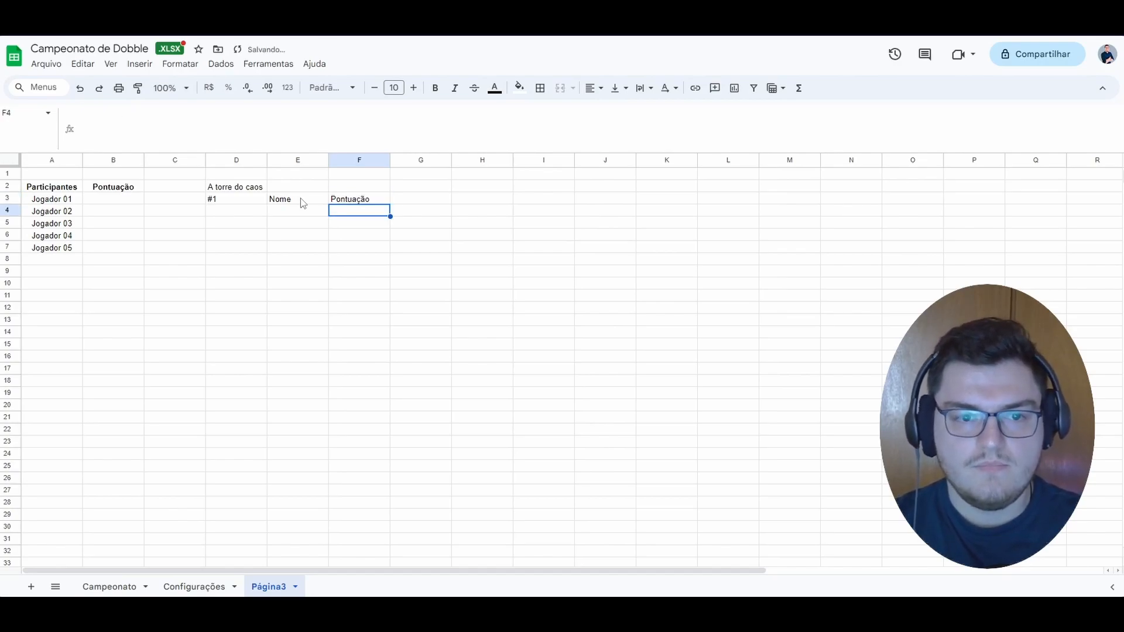
Merge cells D2:F2 and center the A torre do caos title across them.
left_click_drag(243, 189, 350, 190)
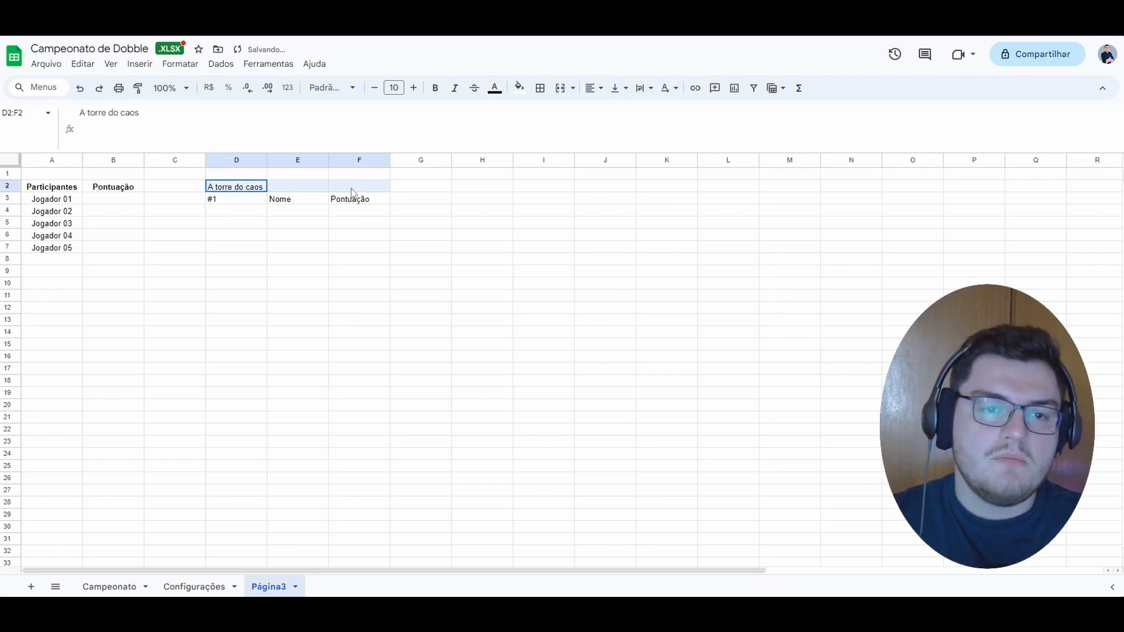
left_click(268, 226)
left_click_drag(230, 188, 359, 191)
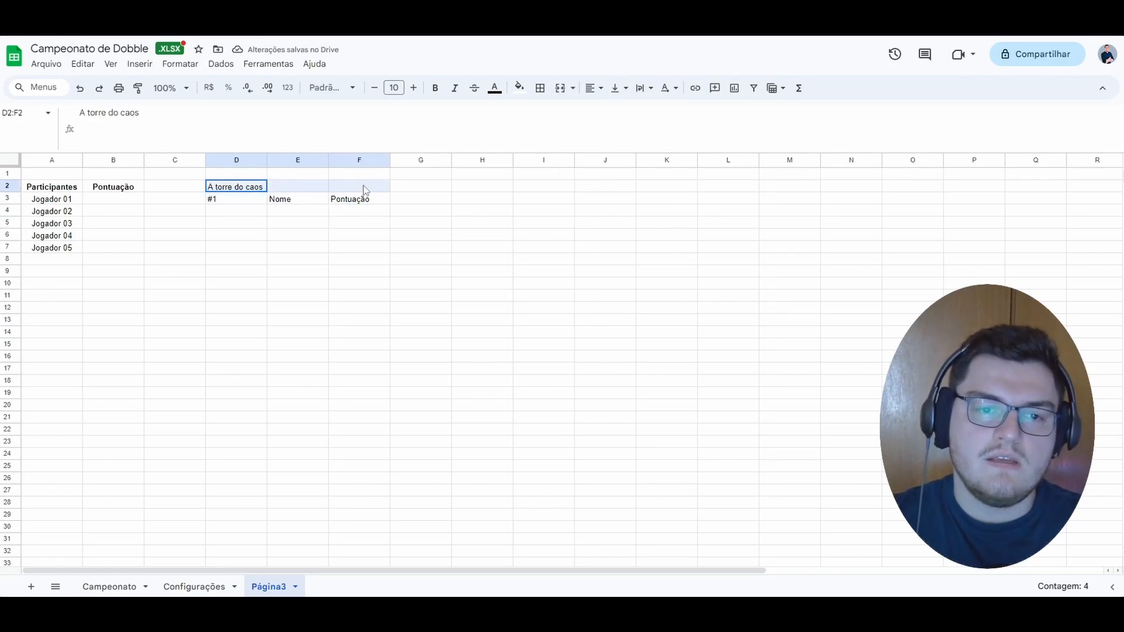
left_click(559, 88)
left_click(592, 88)
left_click(615, 111)
left_click(571, 223)
Make the A torre do caos title and its header row in D2:F3 bold, and narrow column D to fit the #1 label.
left_click_drag(271, 189, 289, 204)
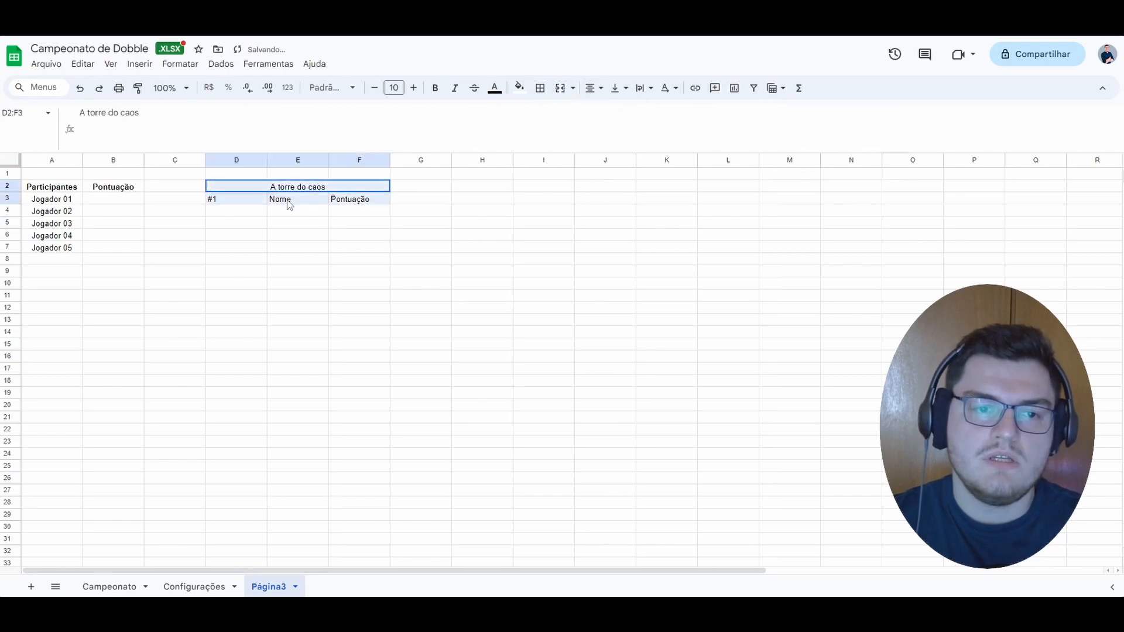
left_click(441, 92)
left_click(421, 234)
left_click_drag(267, 159, 223, 160)
left_click(289, 271)
Enter the placings 1, 2 and 3 in cells D4 to D6 under the #1 label.
left_click(216, 212)
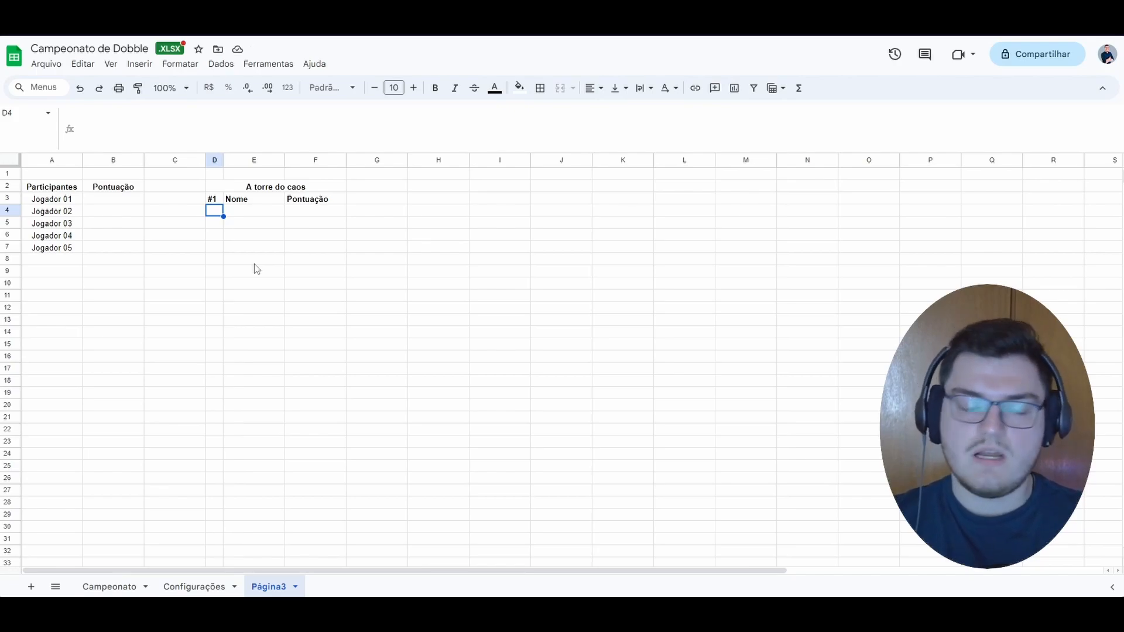
type("1")
key("Return")
type("2")
key("Return")
type("3")
key("Return")
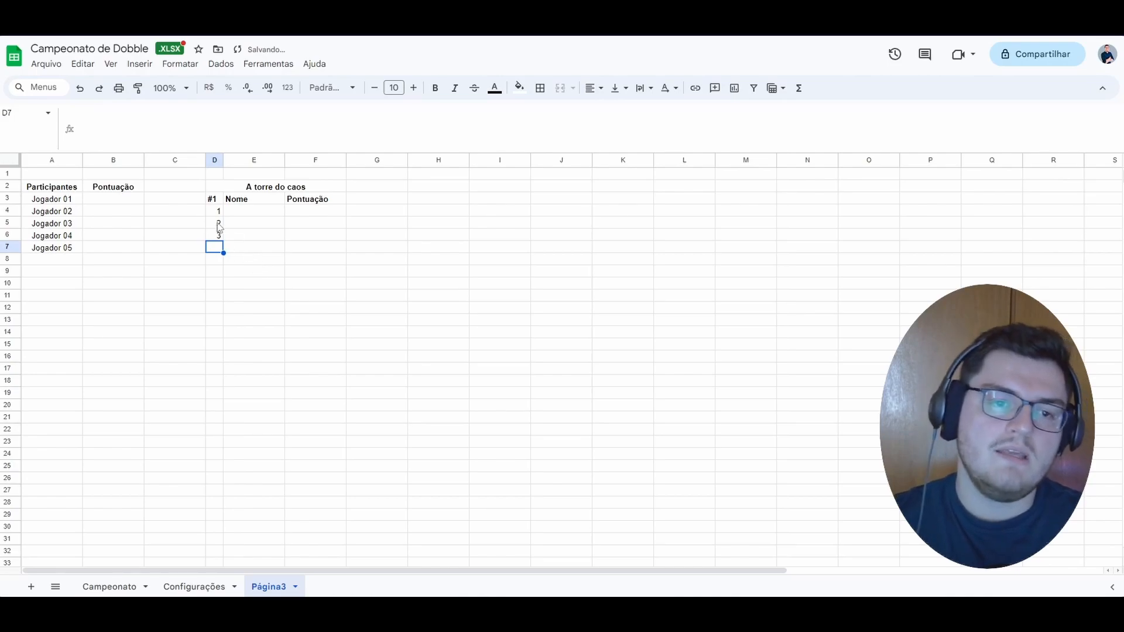
Apply the custom number format 00 to the placings in D4:D6.
left_click_drag(218, 211, 221, 235)
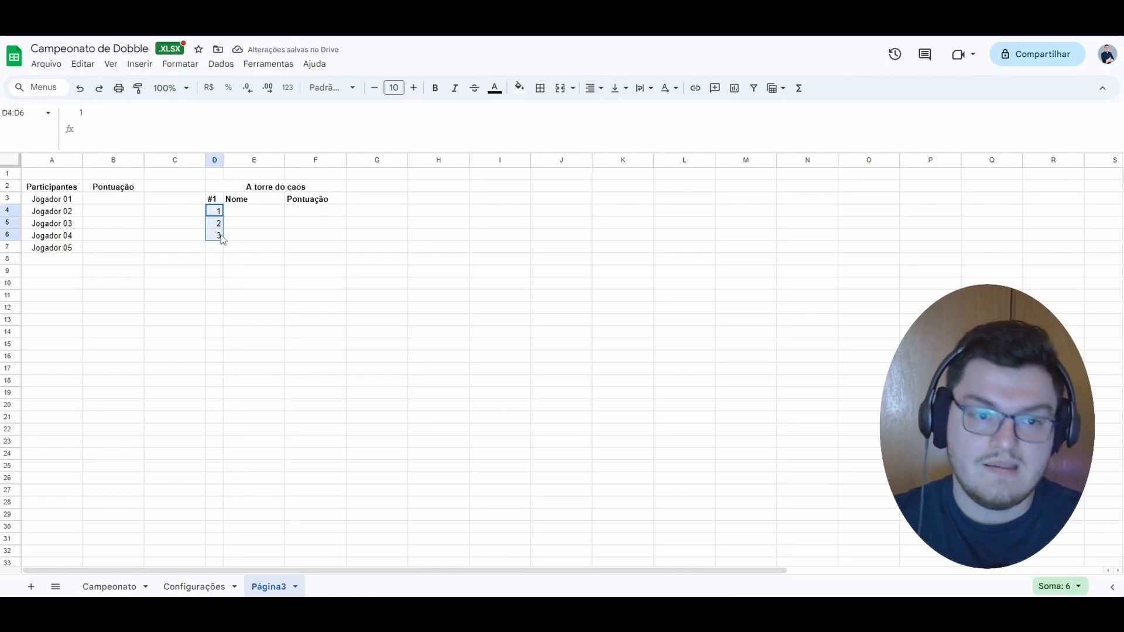
left_click(282, 226)
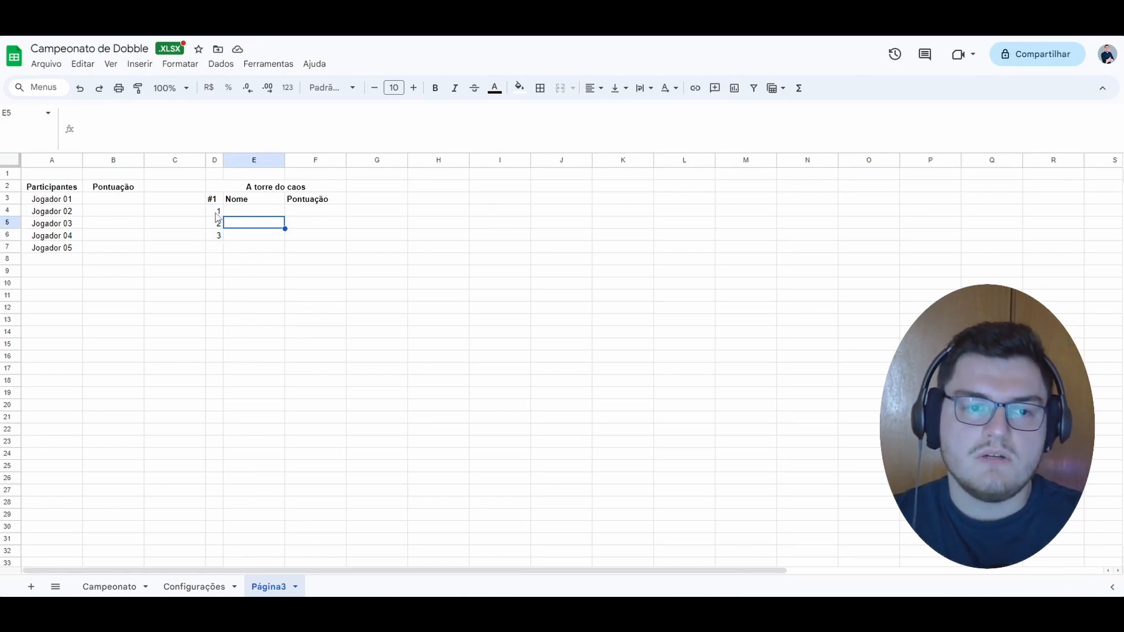
left_click_drag(217, 213, 219, 234)
left_click(177, 66)
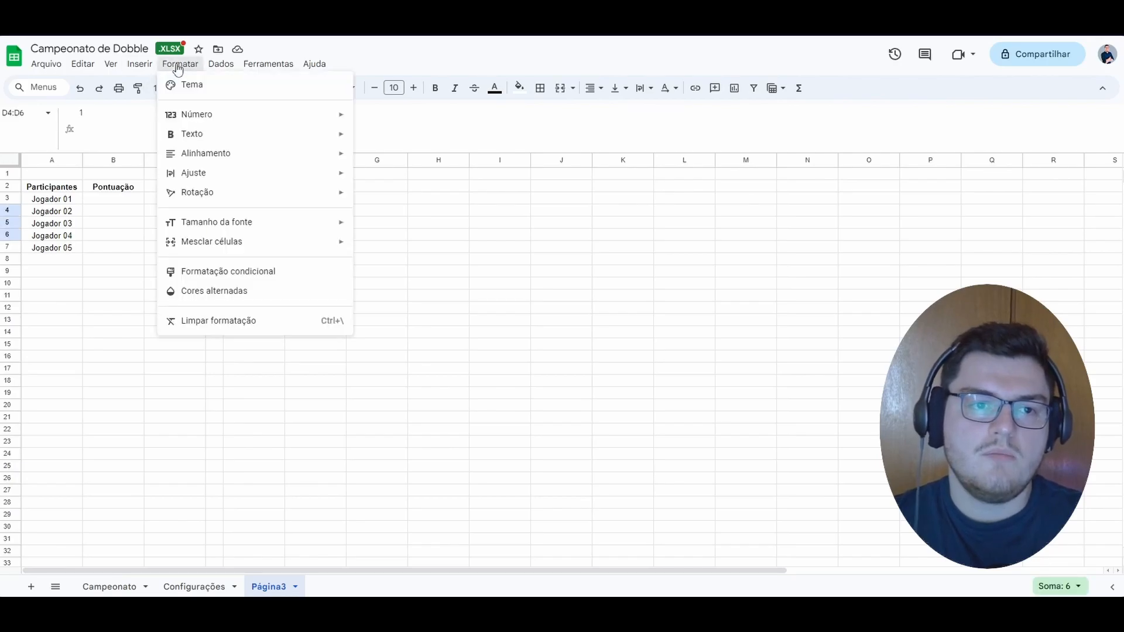
mouse_move(224, 124)
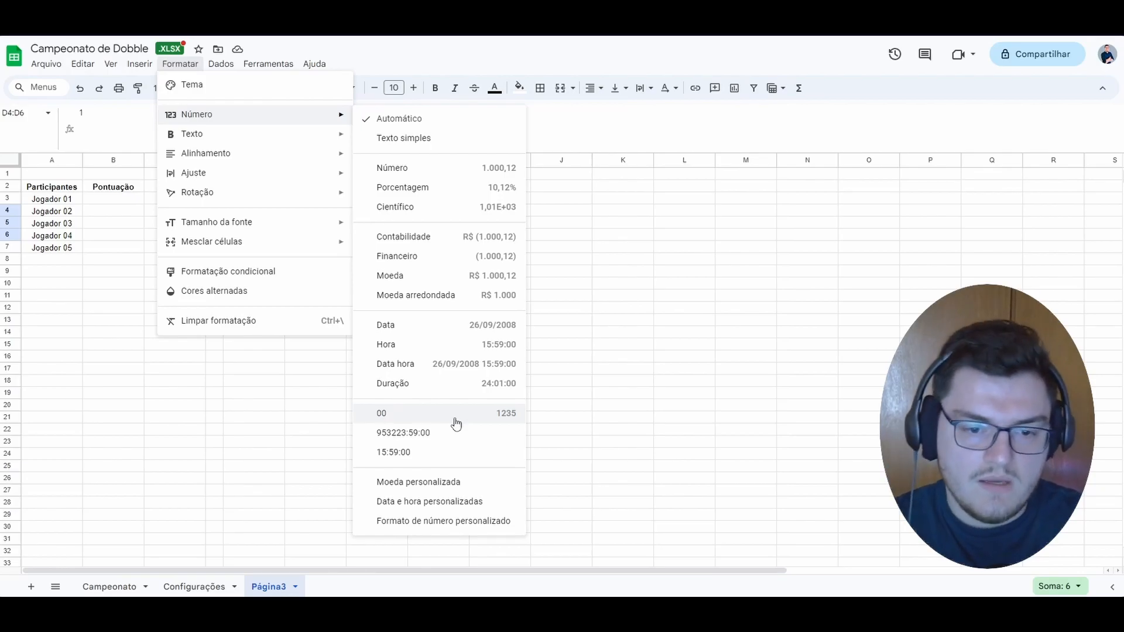
left_click(445, 527)
left_click(459, 193)
type("00")
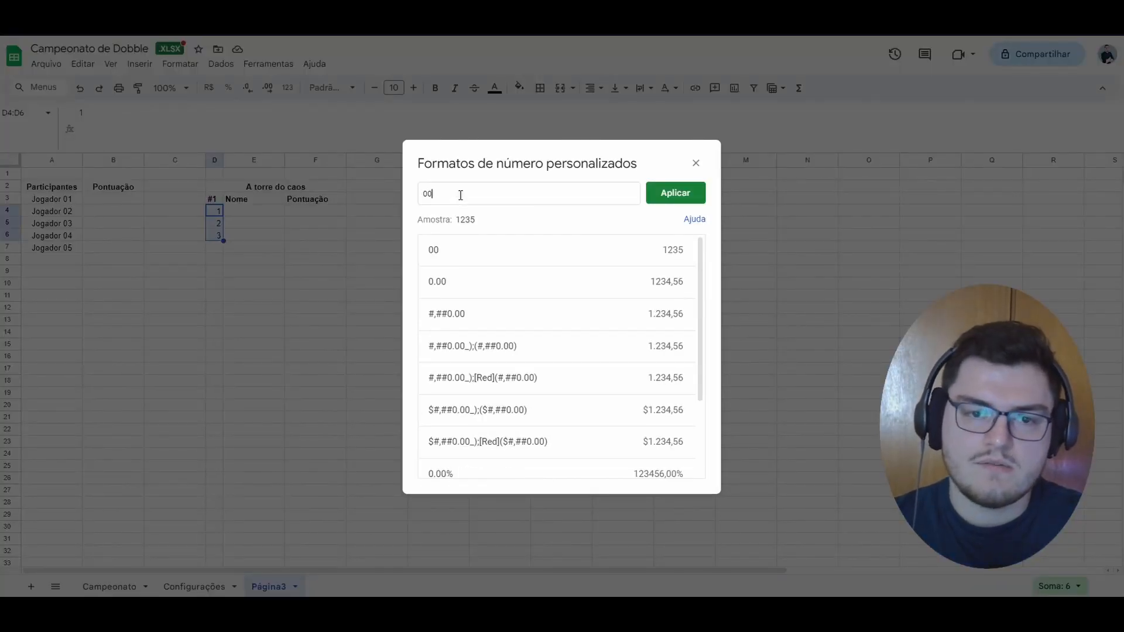
left_click(670, 200)
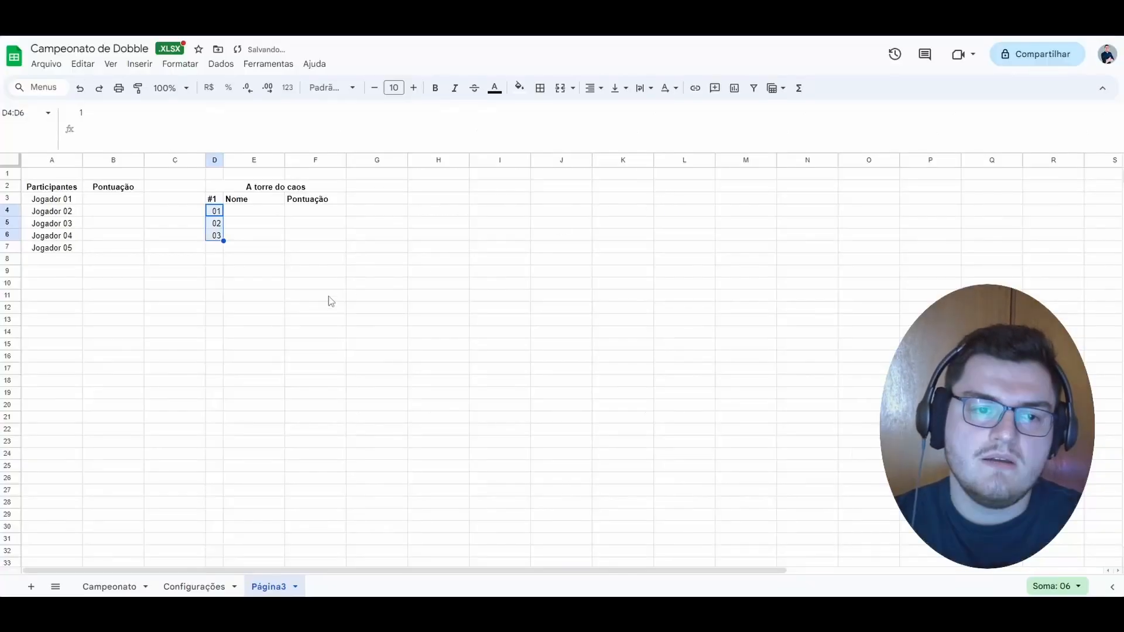
left_click(341, 296)
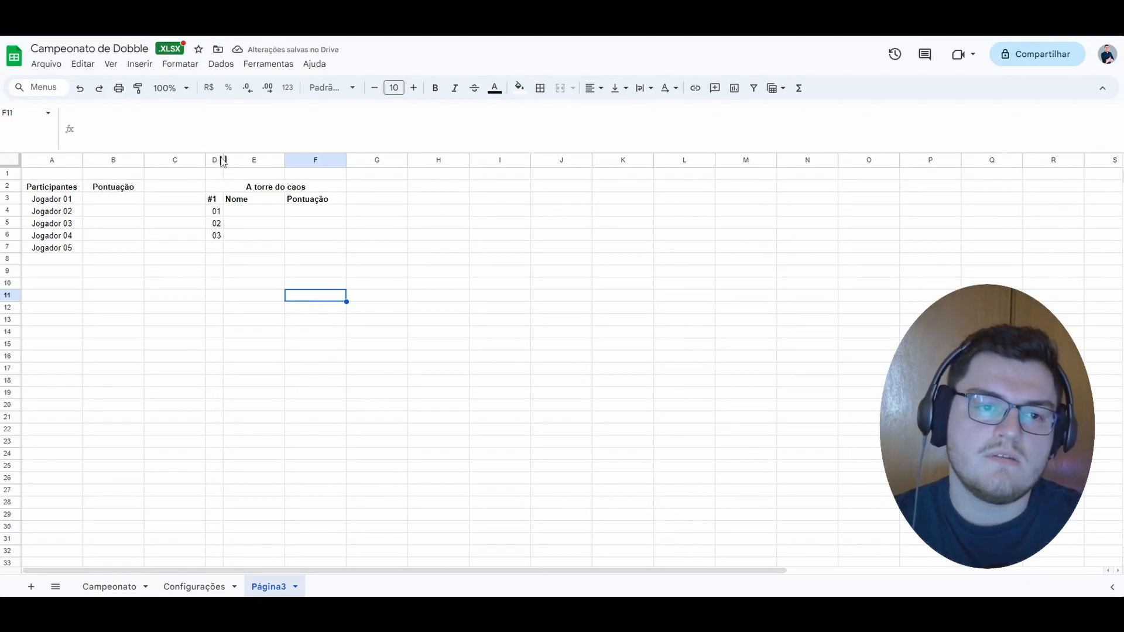
Narrow column D slightly more and select the first-place Nome cell E4.
left_click_drag(221, 158, 221, 158)
left_click(302, 251)
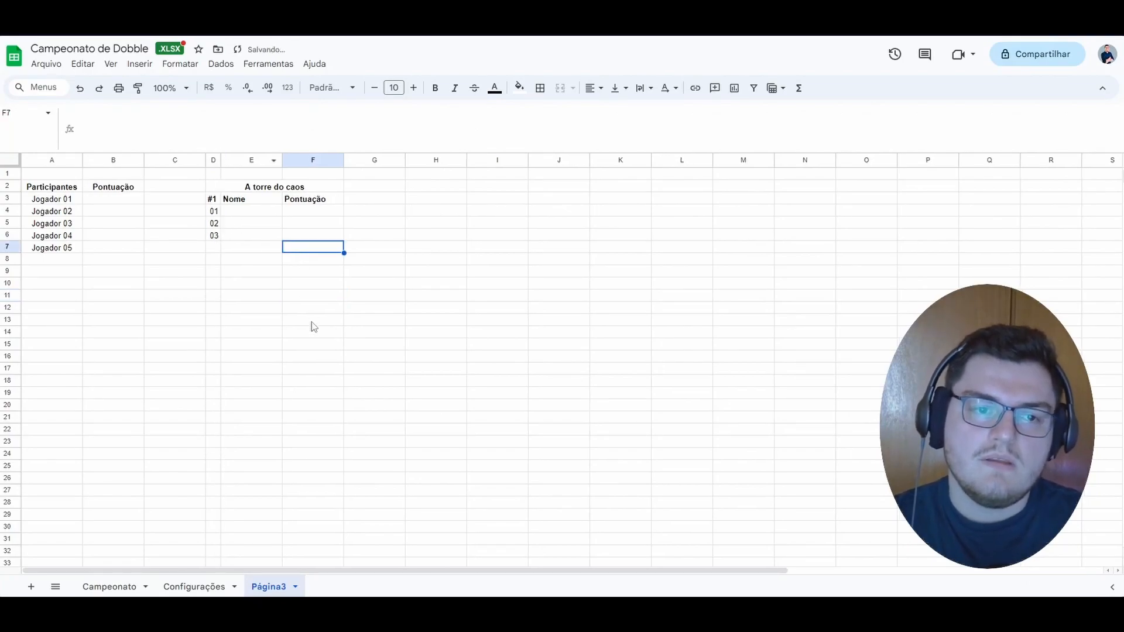
left_click(246, 211)
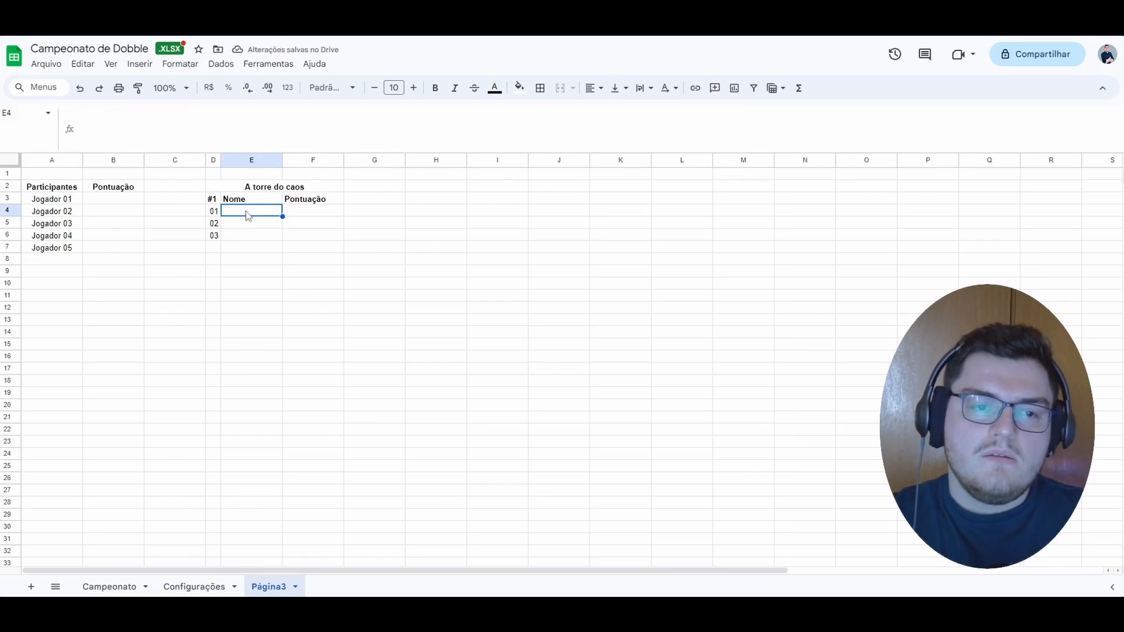
Check how the Nome dropdowns of the A torre do caos table work in the Campeonato sheet, and return to Página3.
left_click_drag(248, 216, 253, 233)
left_click(324, 240)
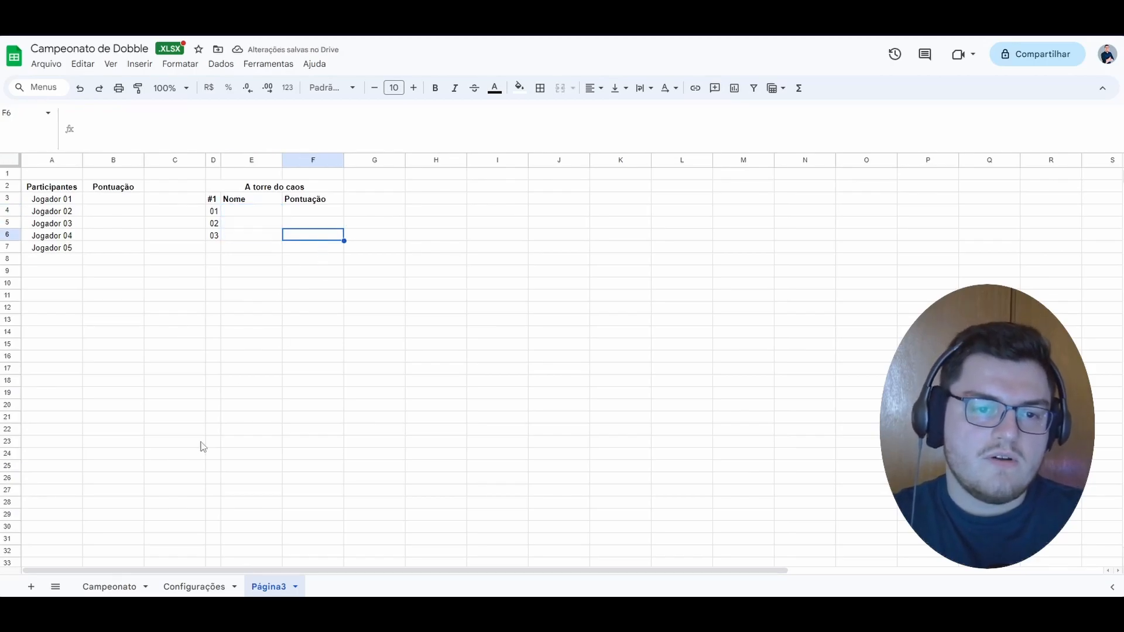
left_click(110, 587)
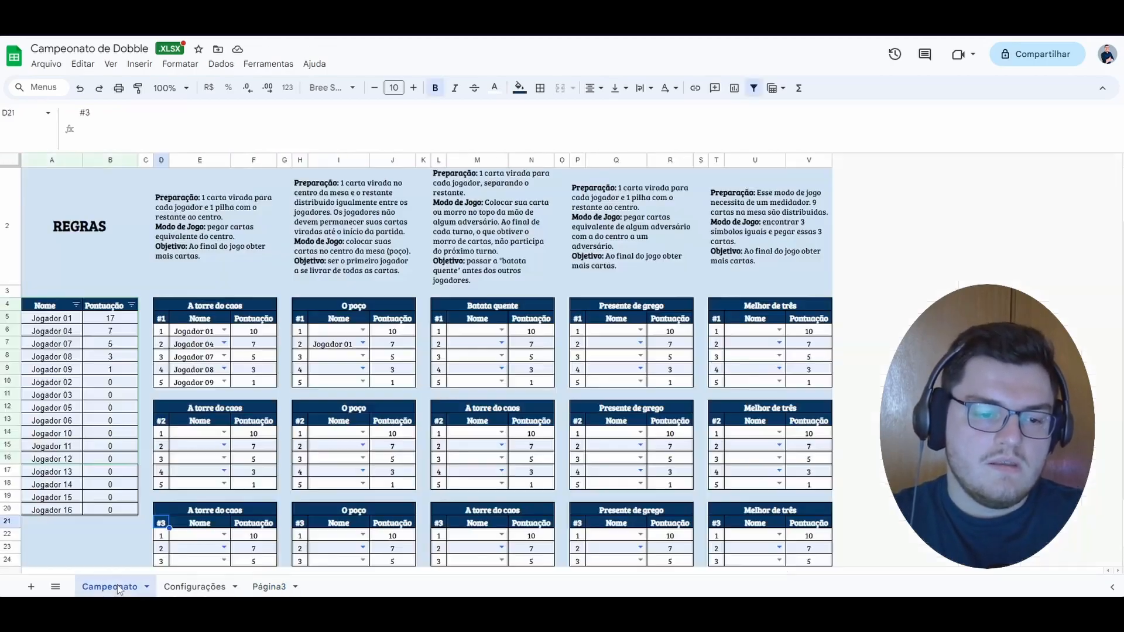
left_click(224, 331)
left_click(269, 586)
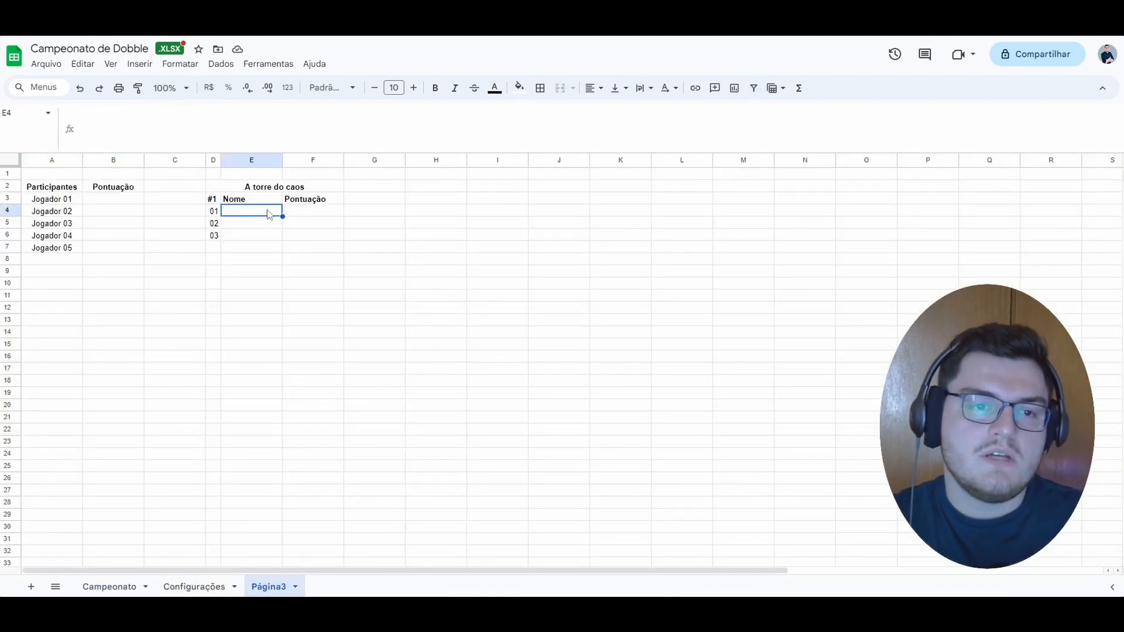
Insert a dropdown list in the first-place Nome cell E4.
left_click(257, 236)
left_click(256, 215)
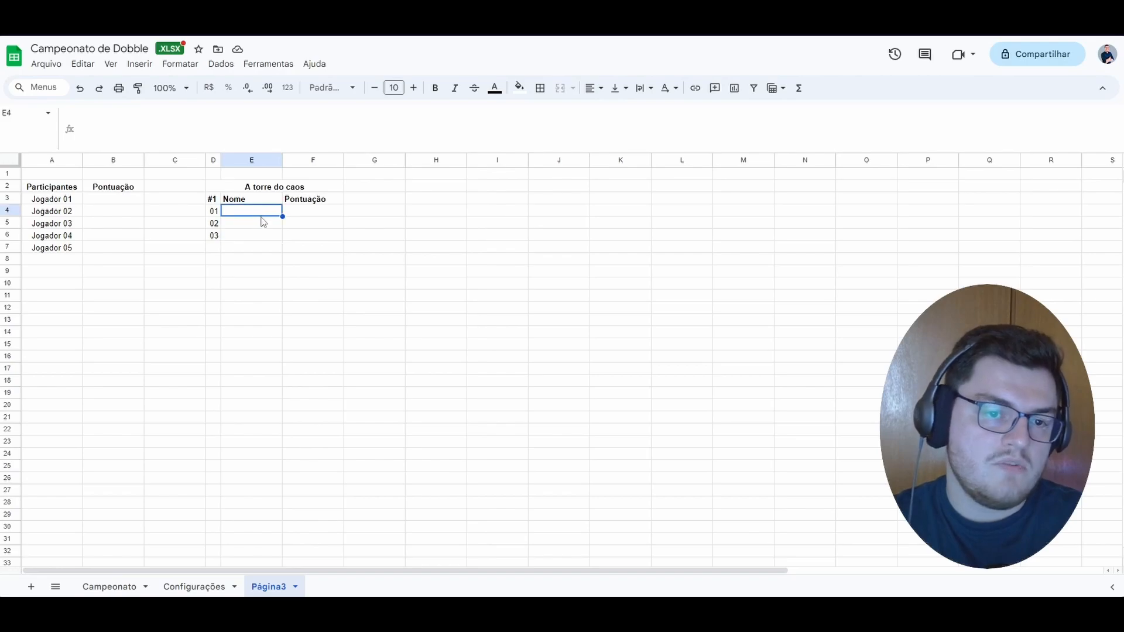
left_click(139, 64)
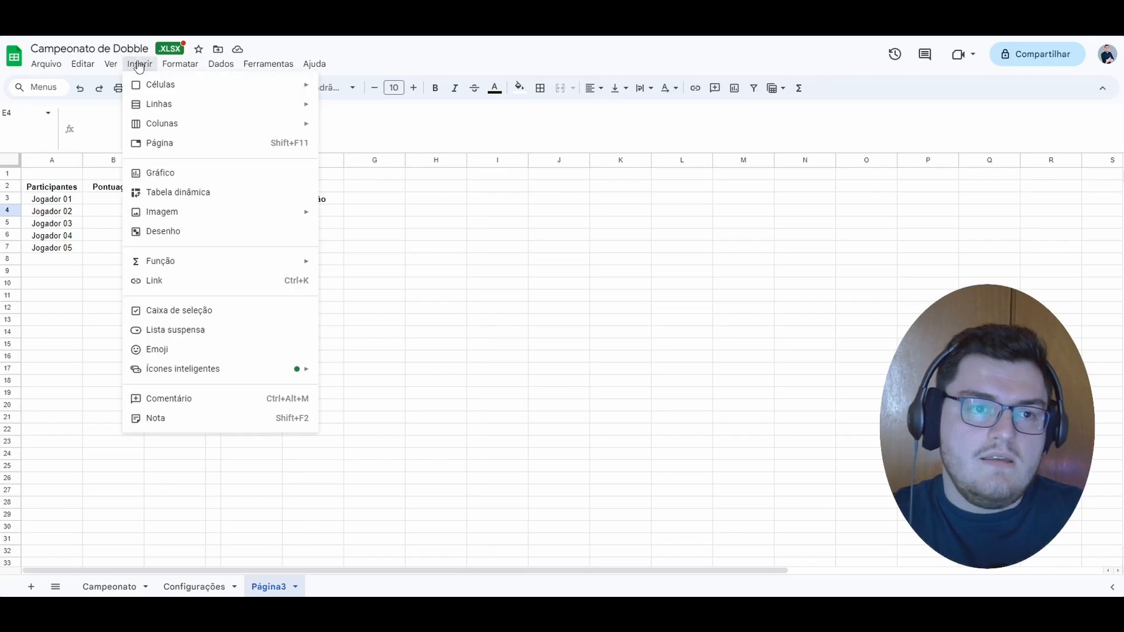
left_click(162, 331)
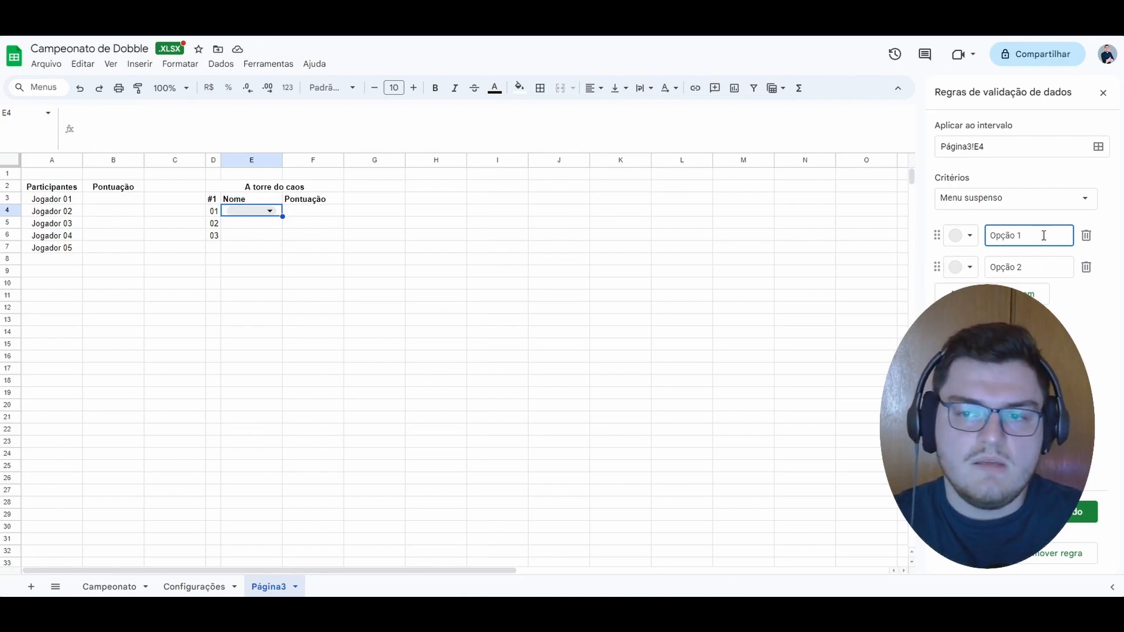
Enter placeholder items for the E4 dropdown, asdasd for the first option and Opção 2asdasdasd for the second.
left_click_drag(1027, 233, 988, 235)
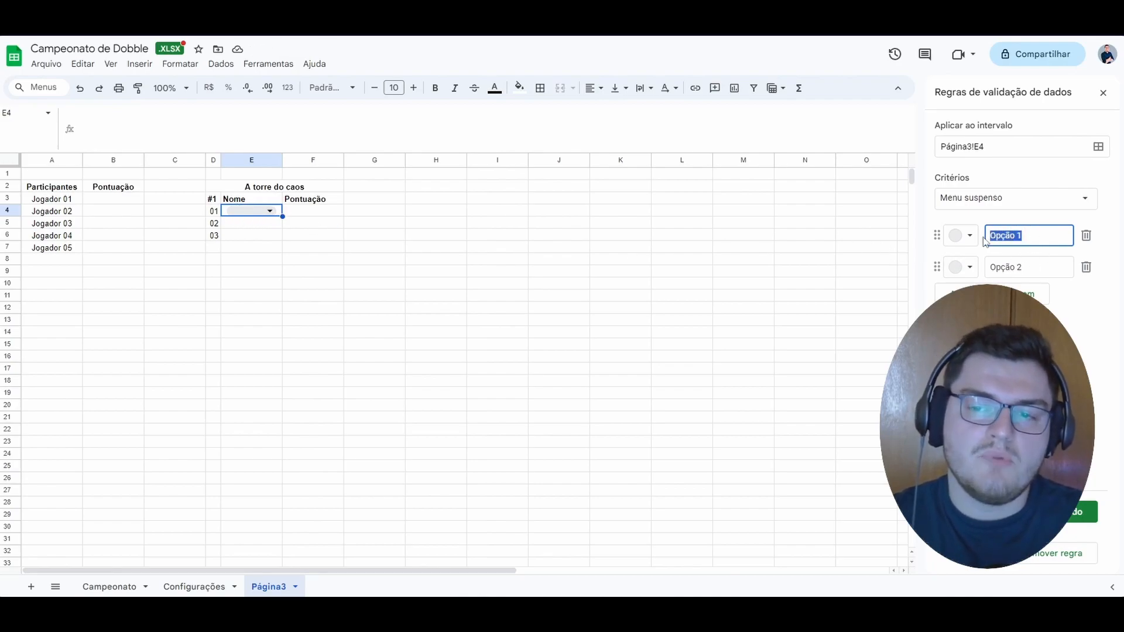
type("asdasd")
left_click(1046, 269)
type("asdasdasd")
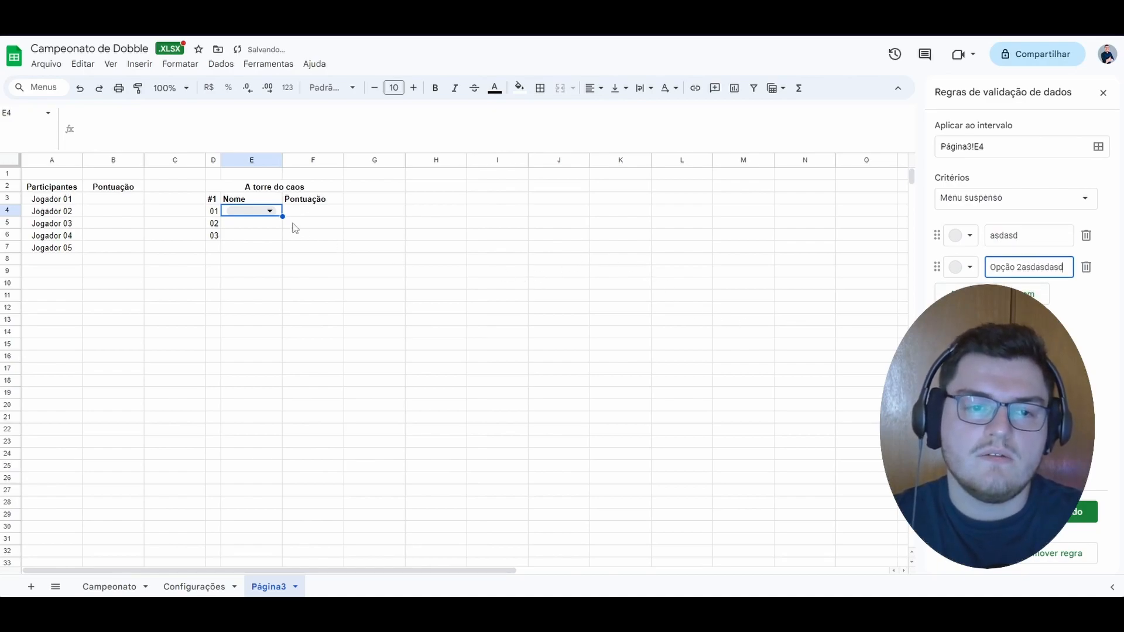
left_click(269, 211)
left_click(556, 259)
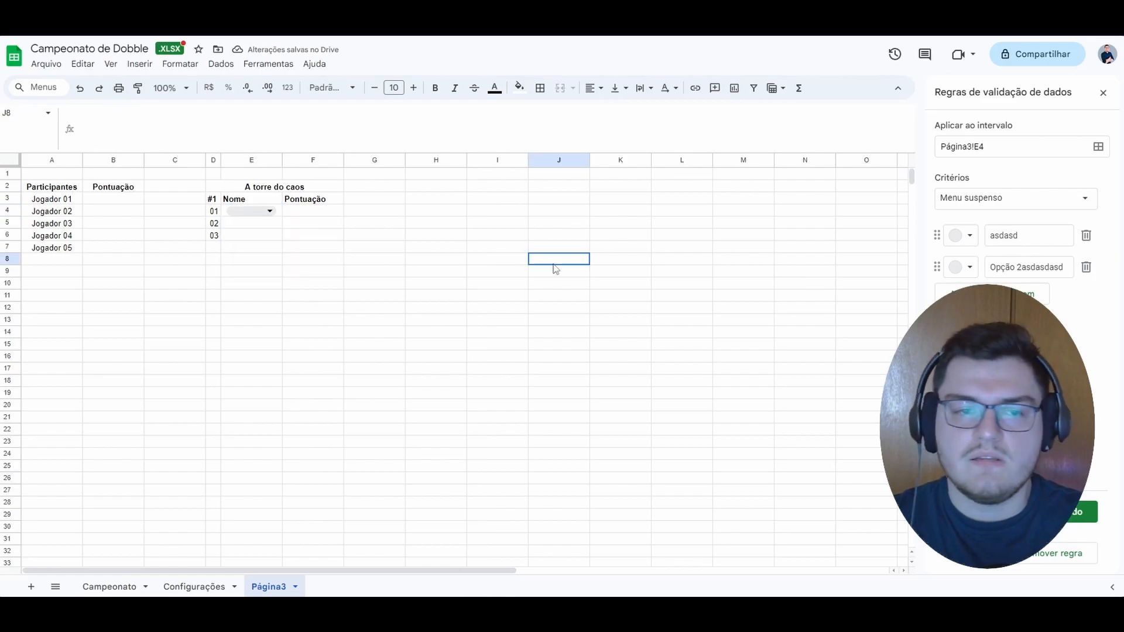
left_click(280, 212)
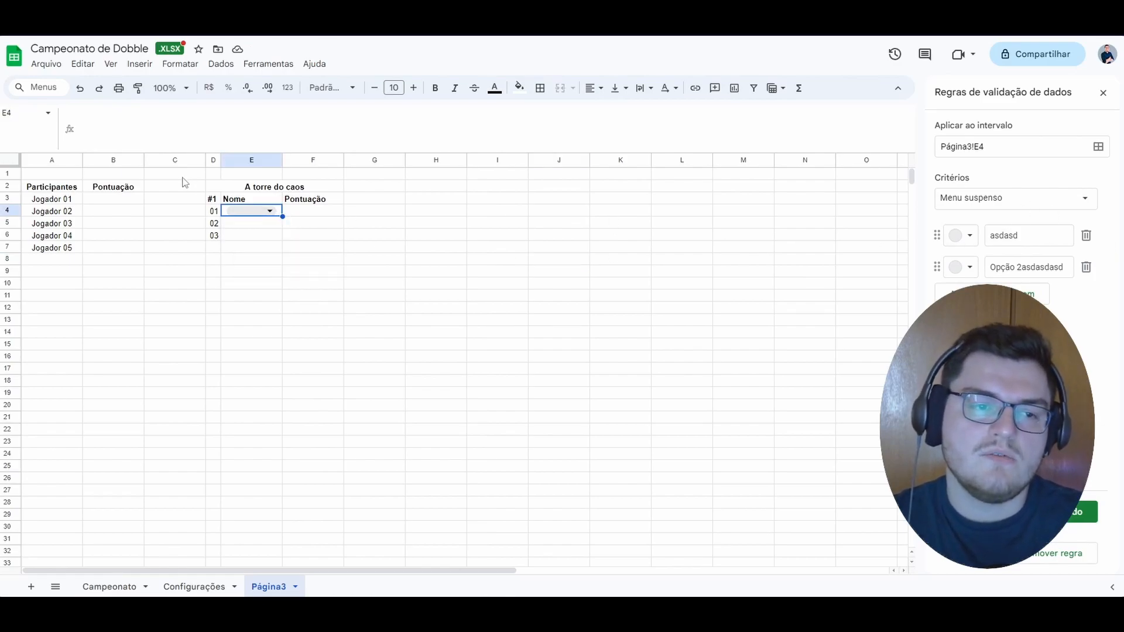
Change the E4 dropdown criterion to Menu suspenso (de um intervalo) with the participants range Página3!A3:A7 as its source.
left_click_drag(68, 202, 51, 253)
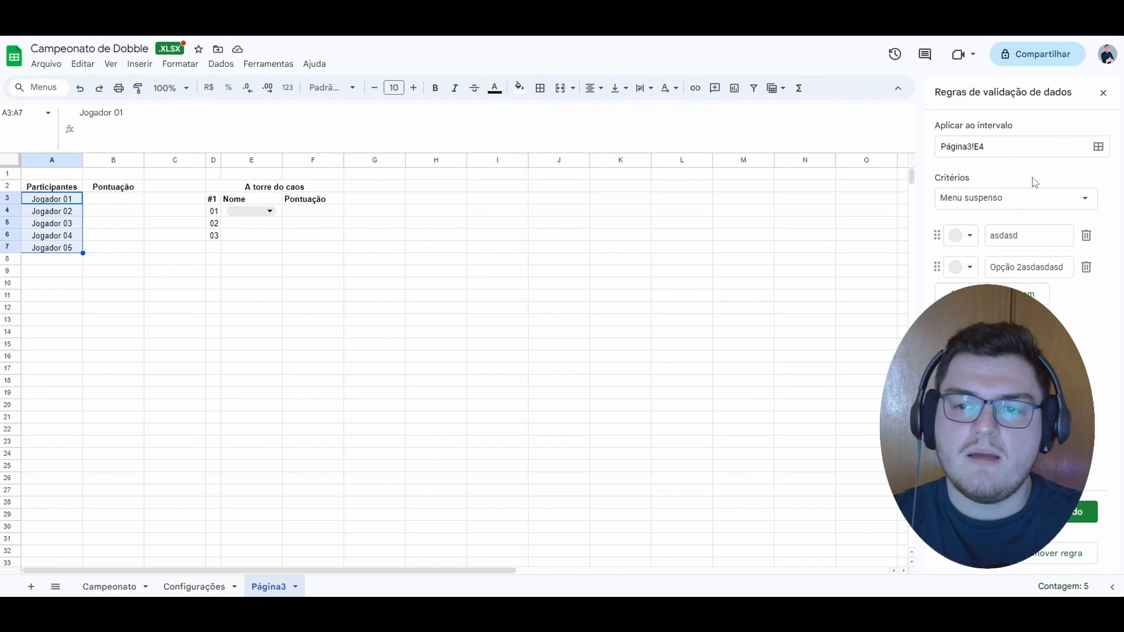
left_click(1028, 199)
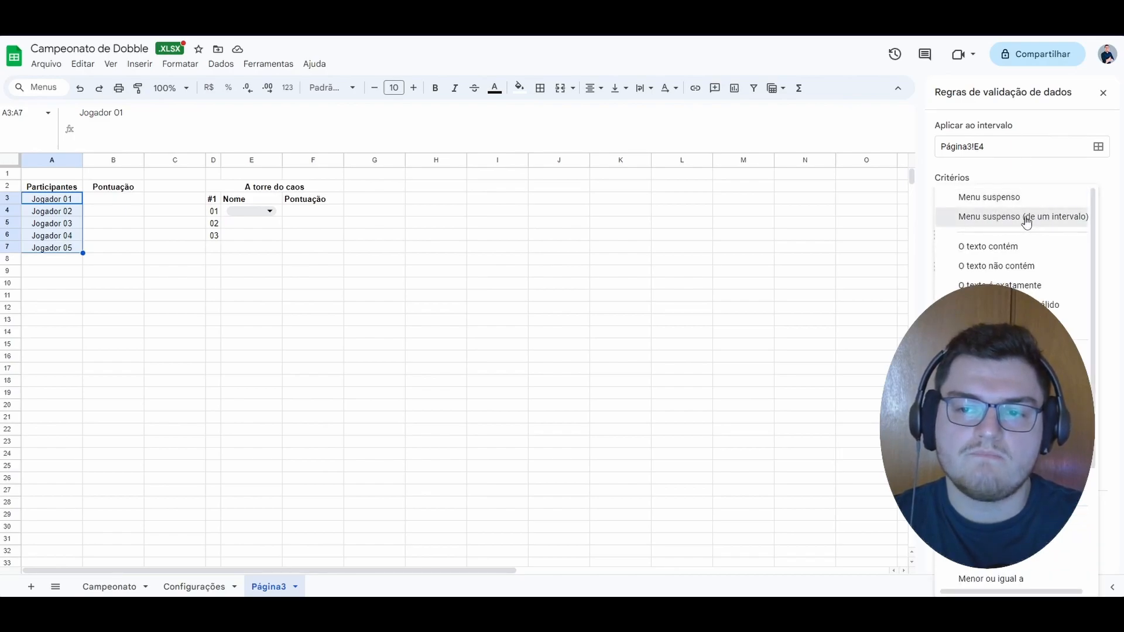
left_click(1027, 220)
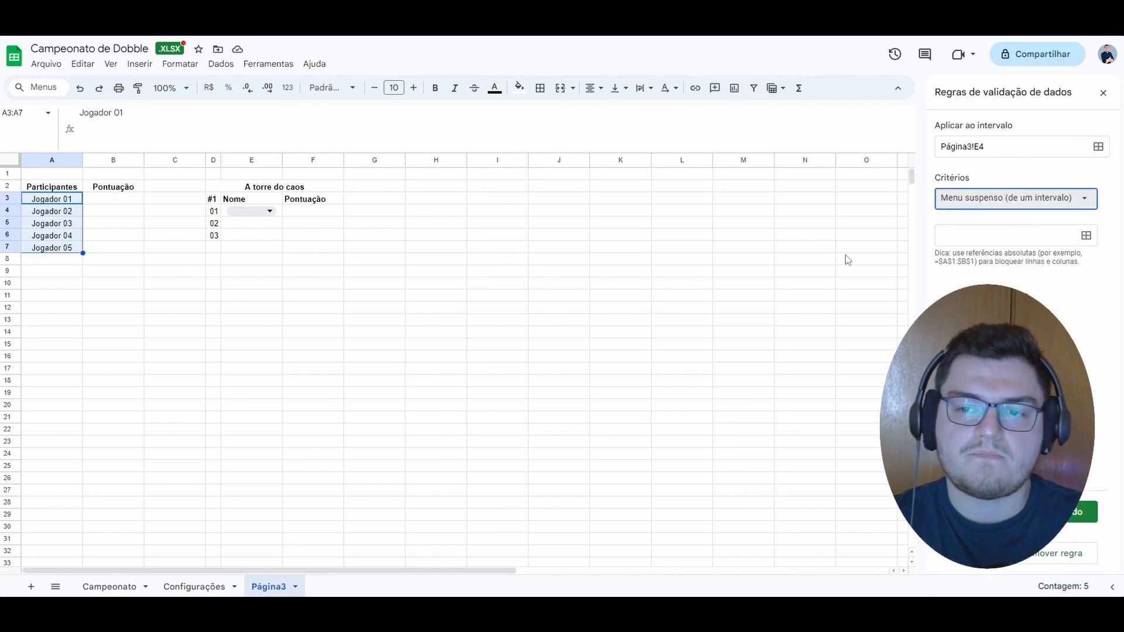
left_click(1086, 237)
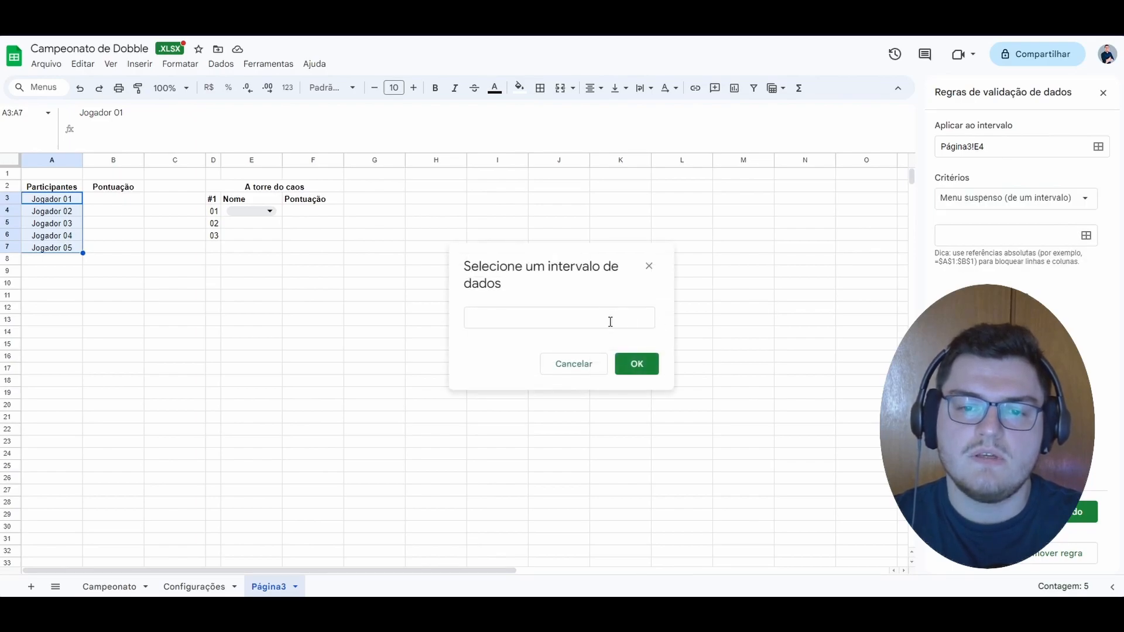
left_click(77, 203)
left_click_drag(78, 209, 83, 251)
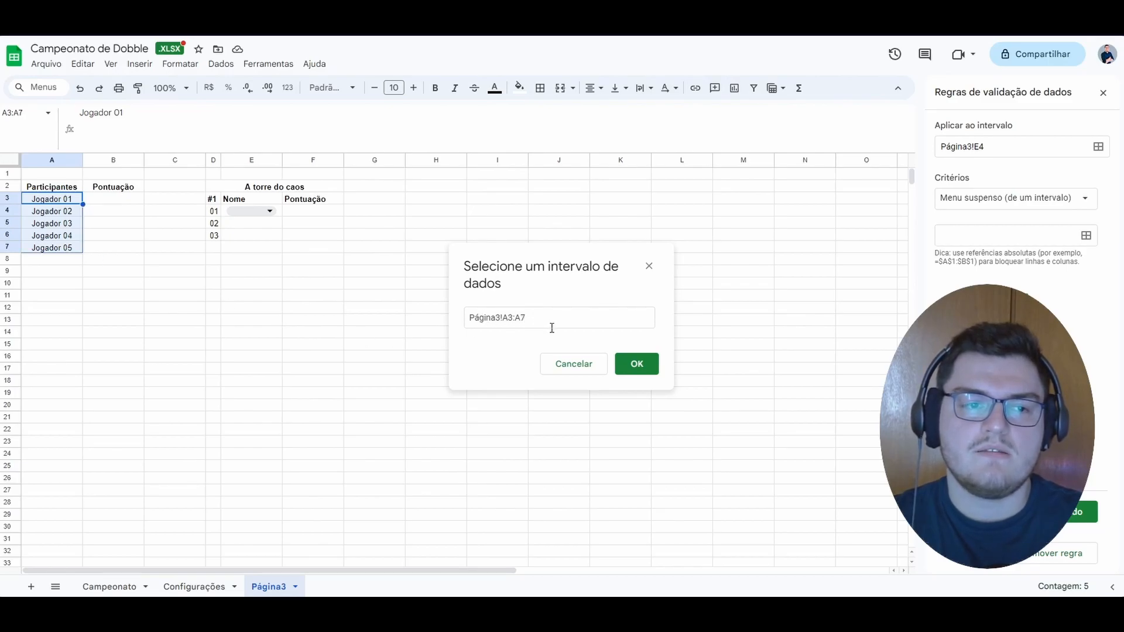
left_click(643, 363)
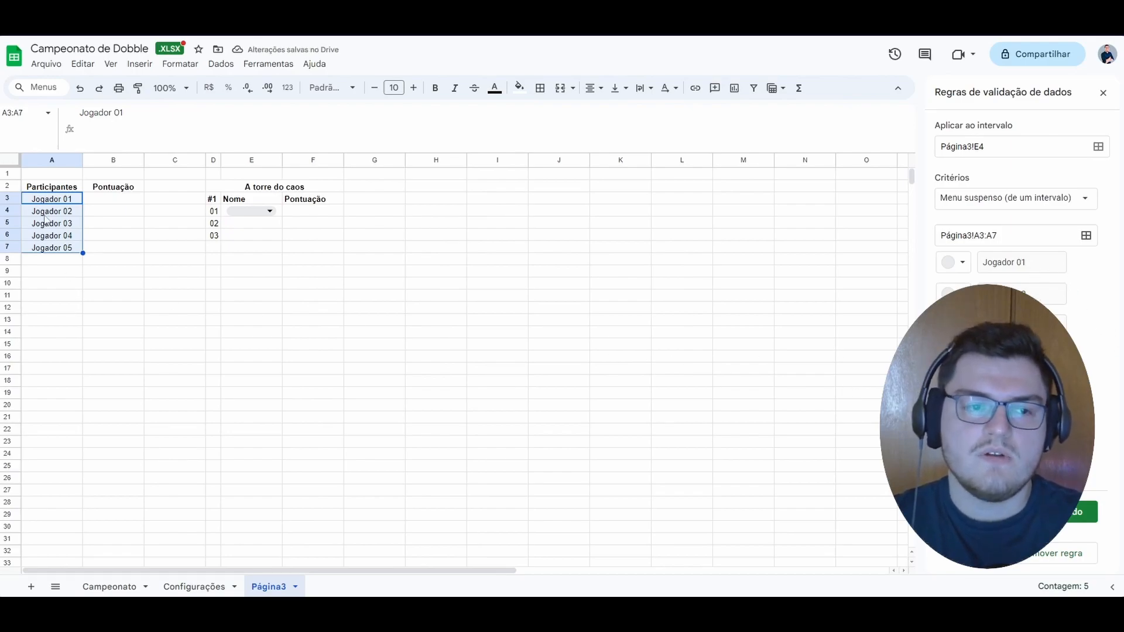
Replace the first participant's label in A3 with a person's first name.
left_click(129, 223)
type("Carlos")
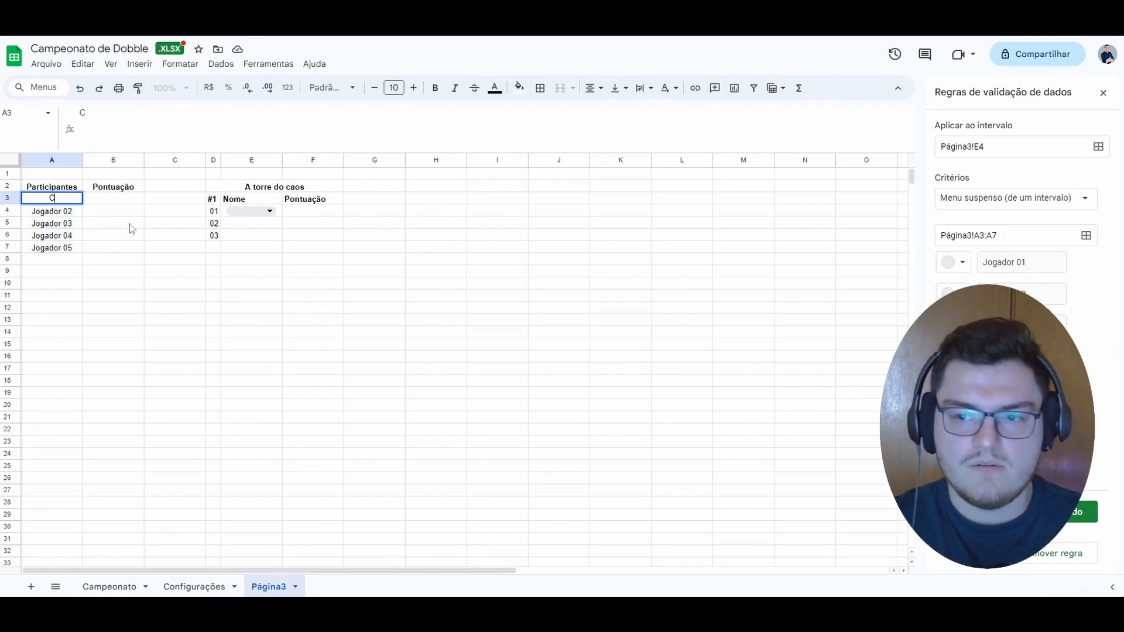
key("Return")
left_click(240, 312)
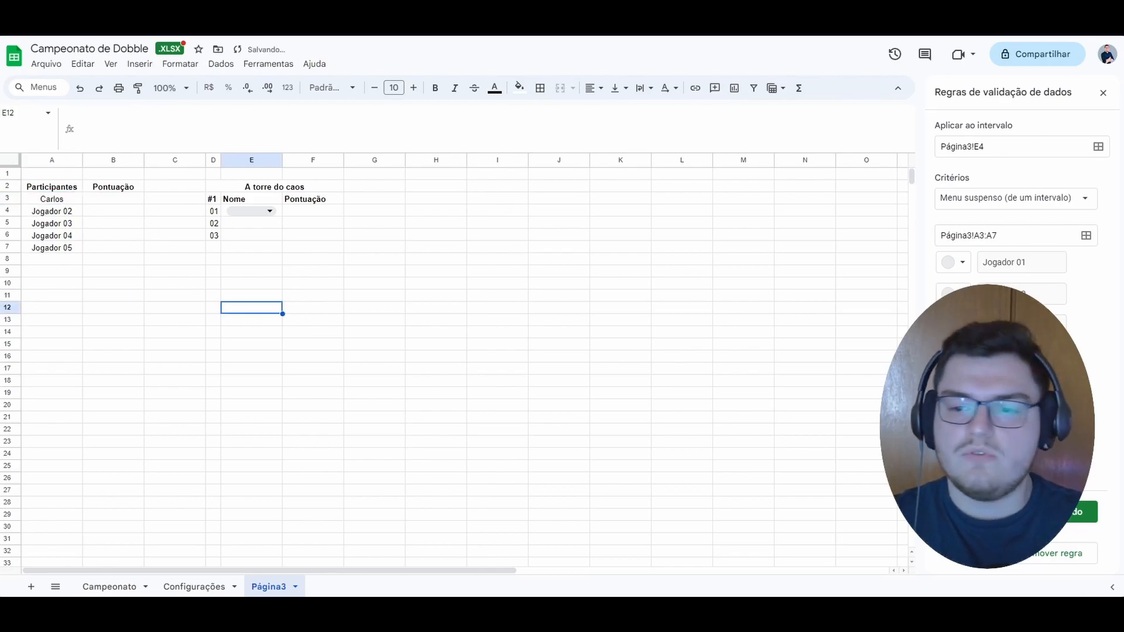
Apply the E4 dropdown rule and check the options in its list.
left_click(1081, 512)
left_click(230, 345)
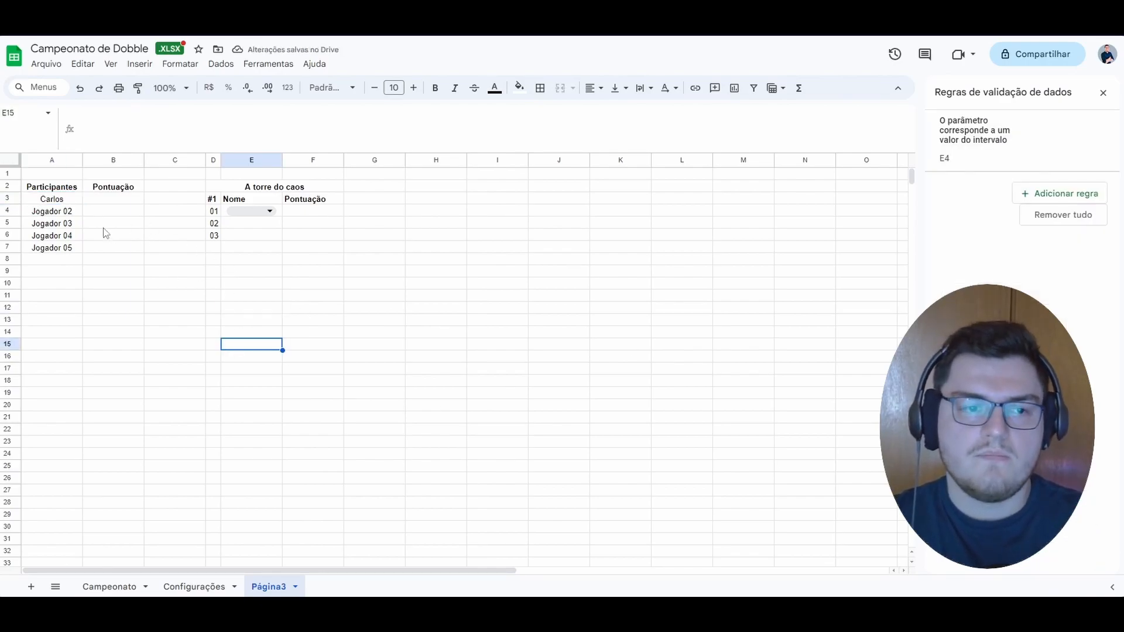
left_click(269, 211)
left_click(124, 248)
Restore the first participant's label in A3 to Jogador 01.
left_click(74, 214)
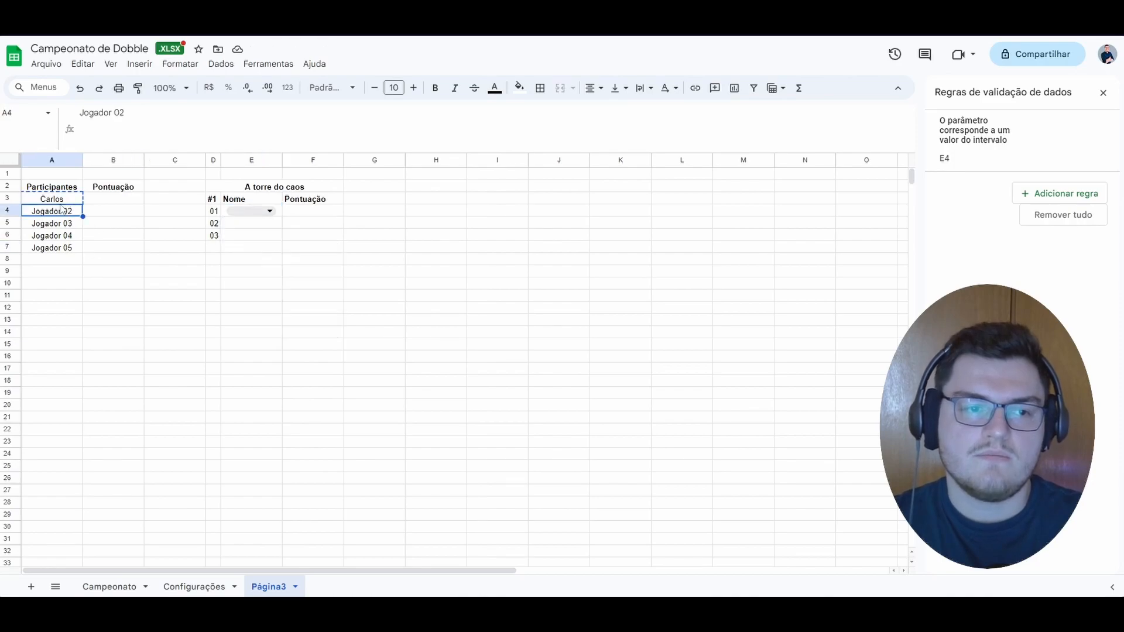
left_click_drag(66, 205, 67, 200)
key("ctrl+z")
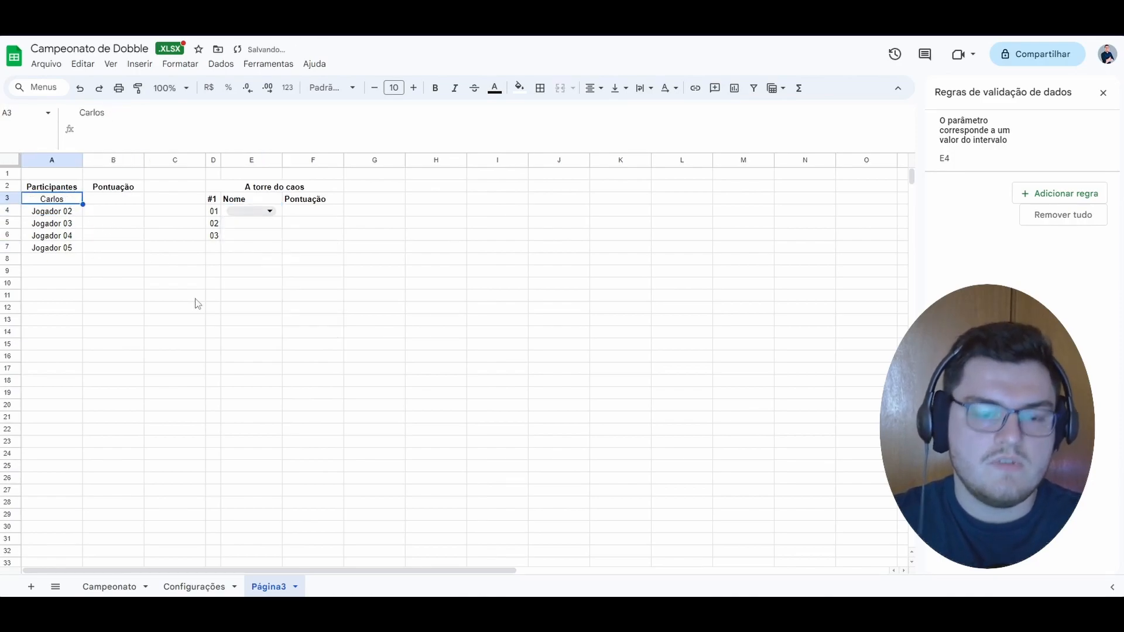
type("Jogador ")
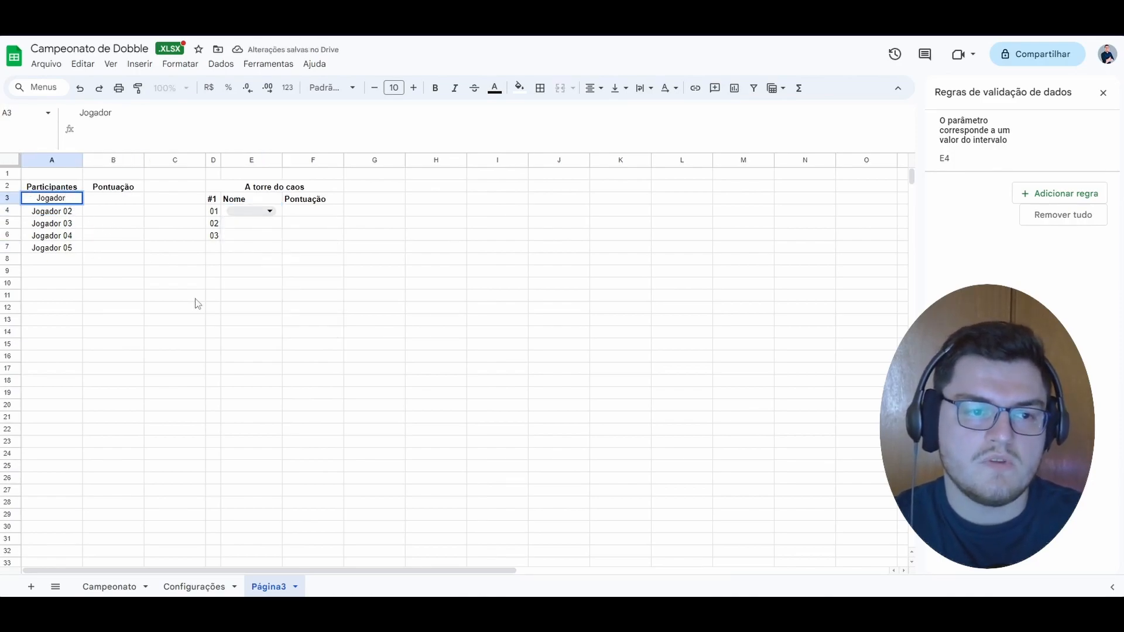
type("01")
key("Return")
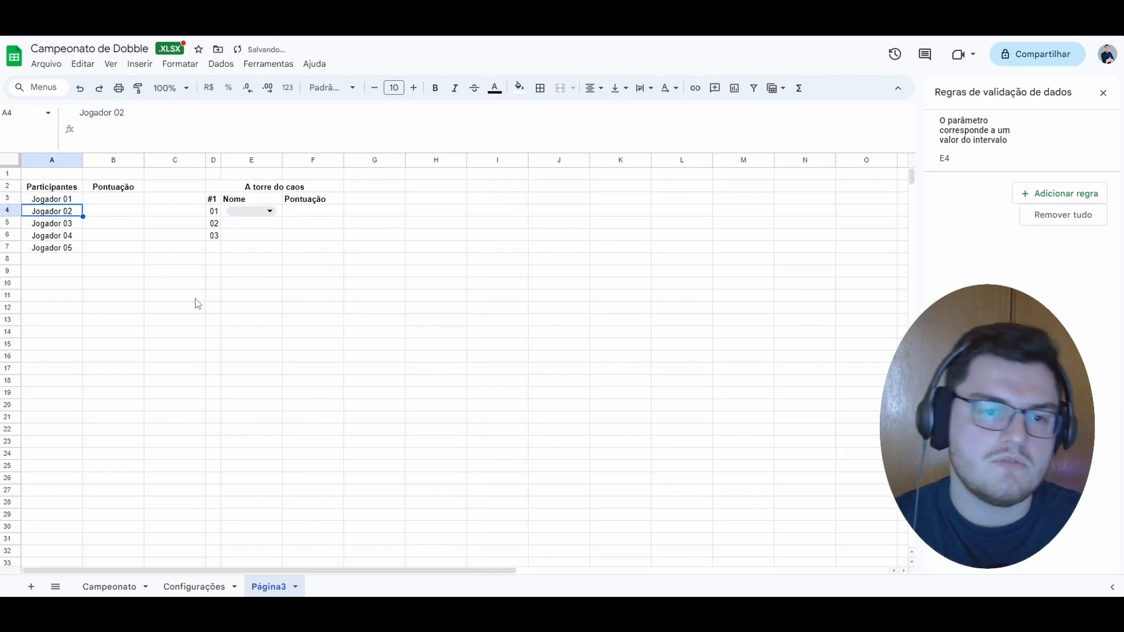
Review the participants offered by the E4 dropdown and the Nome cells E5:E6 that still lack one.
left_click(269, 211)
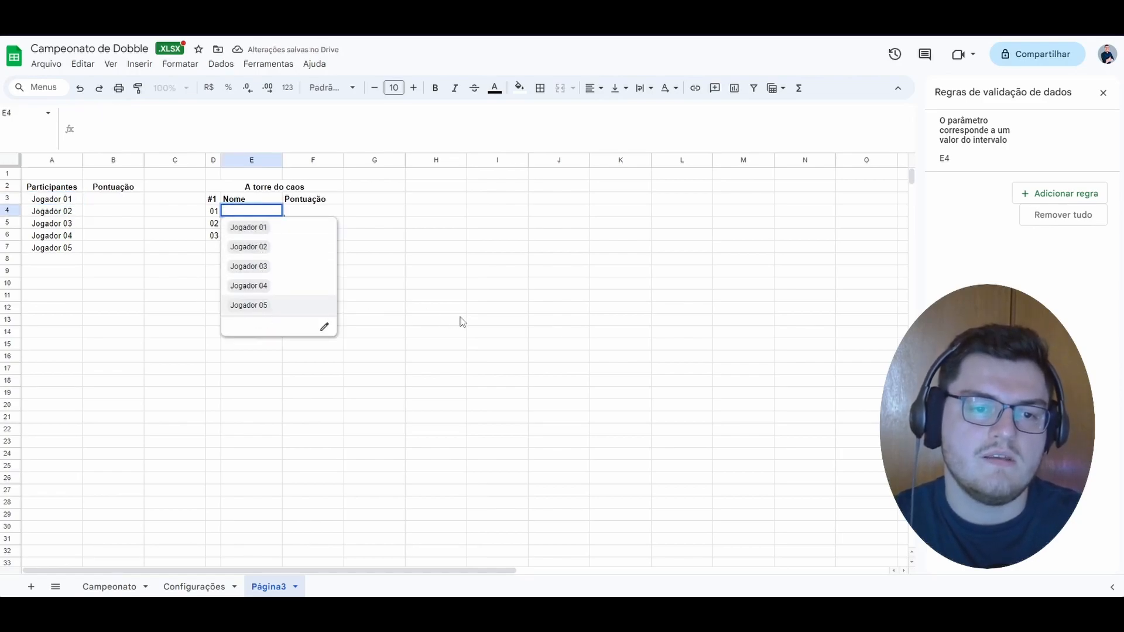
left_click(420, 300)
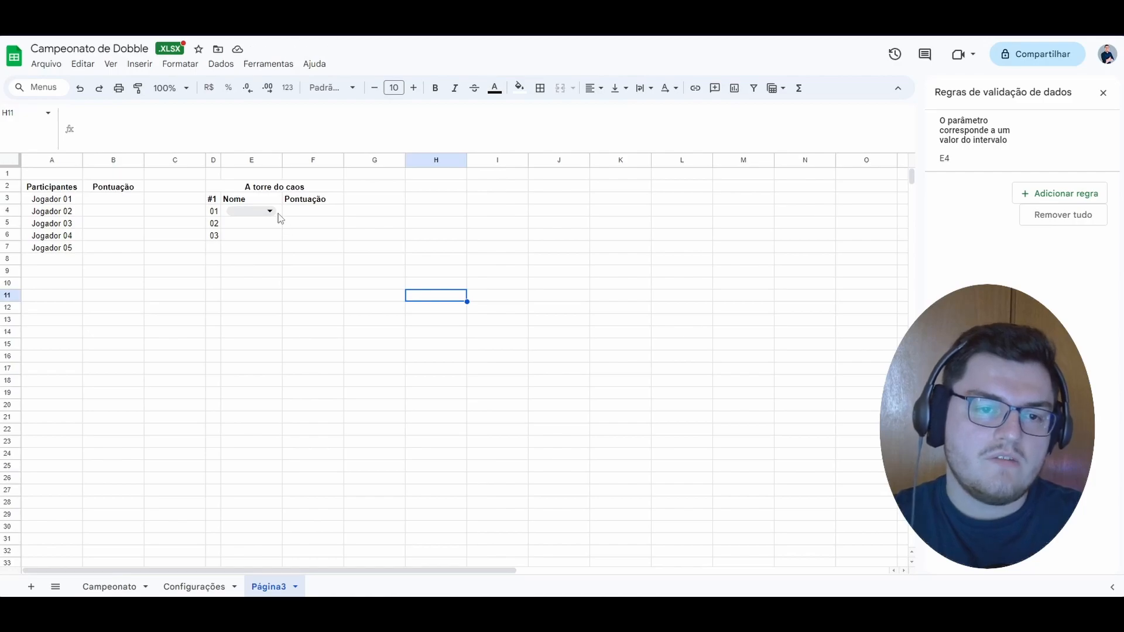
left_click_drag(251, 226, 250, 237)
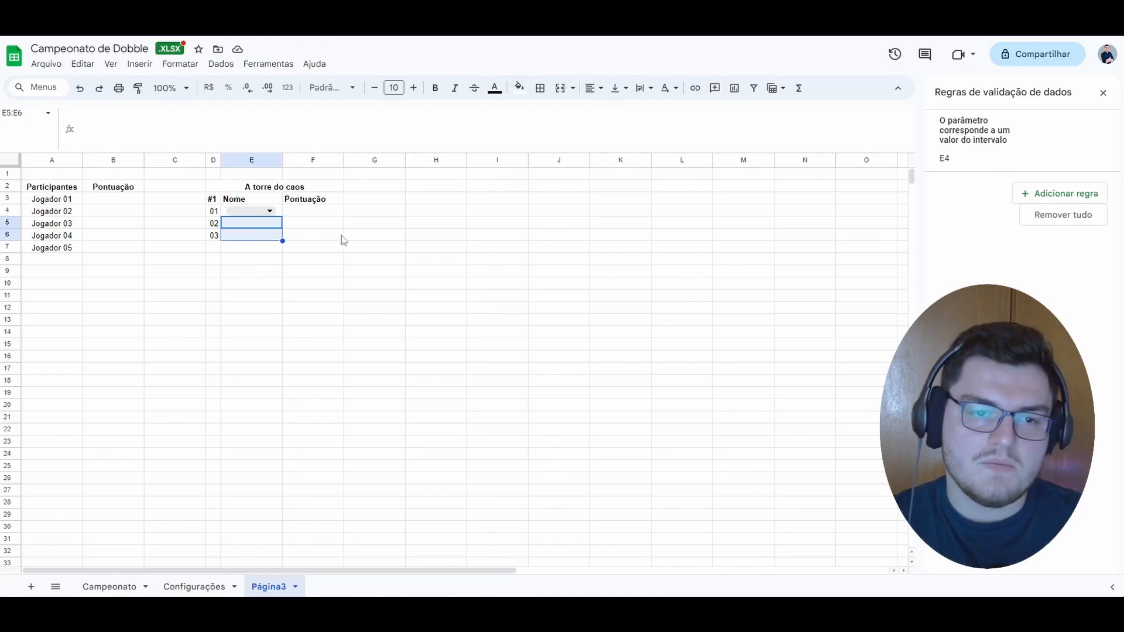
left_click(278, 211)
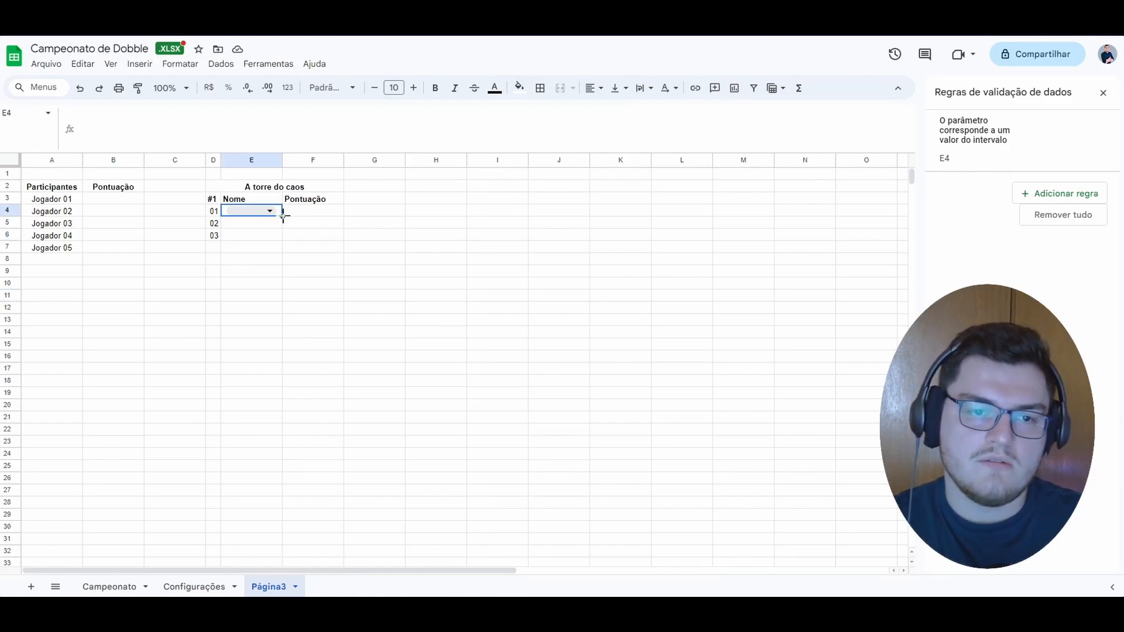
left_click(279, 237)
left_click(271, 211)
left_click(425, 230)
left_click(279, 211)
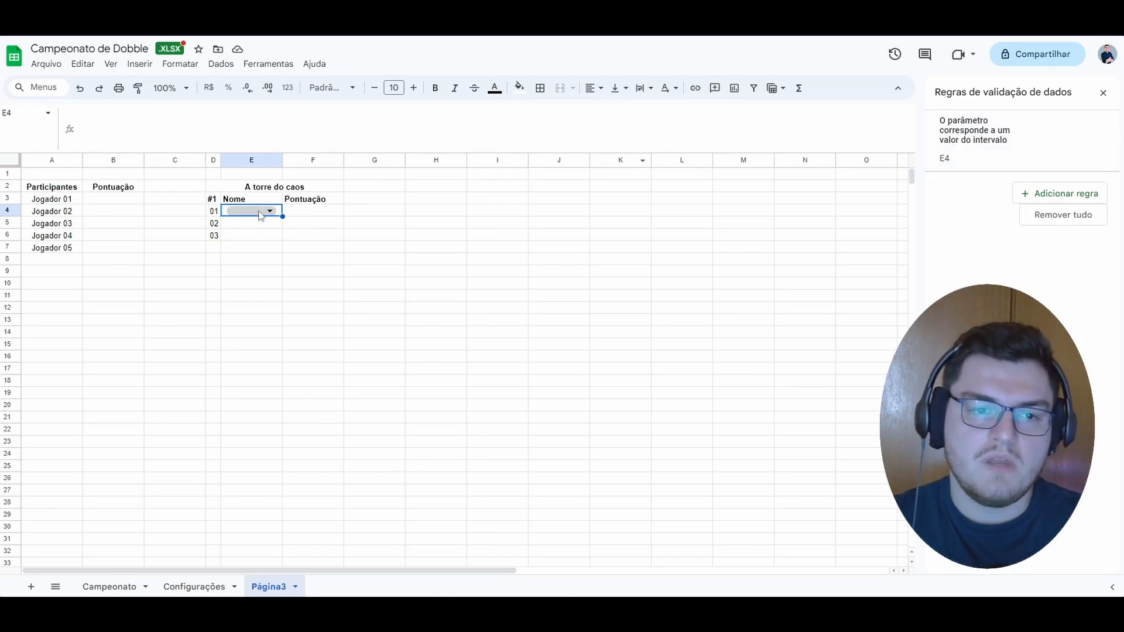
Look at the dropdown style used in the Campeonato sheet and return to Página3.
left_click(132, 586)
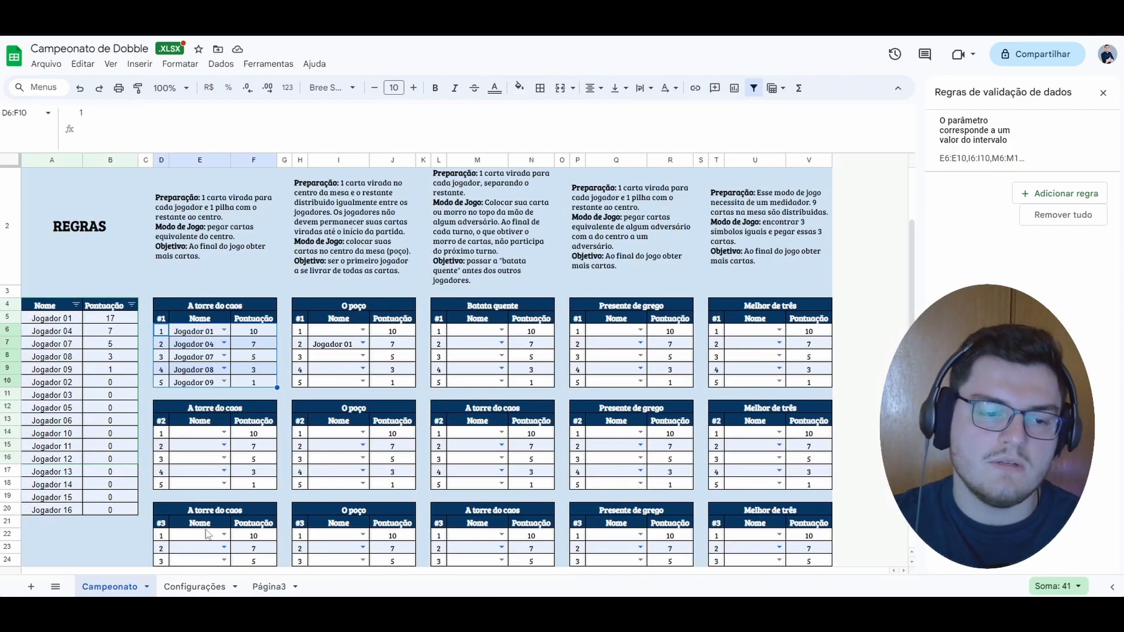
left_click(203, 587)
key("ctrl+shift+Page_Down")
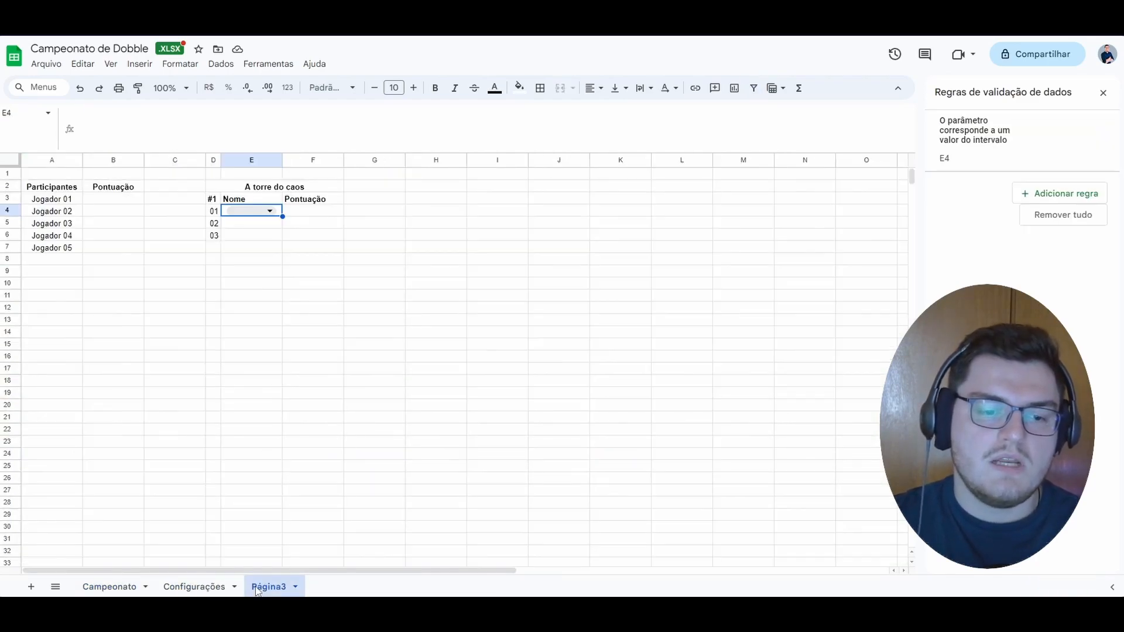
Set the E4 dropdown's display style to Seta in its advanced options and apply the rule.
left_click(141, 63)
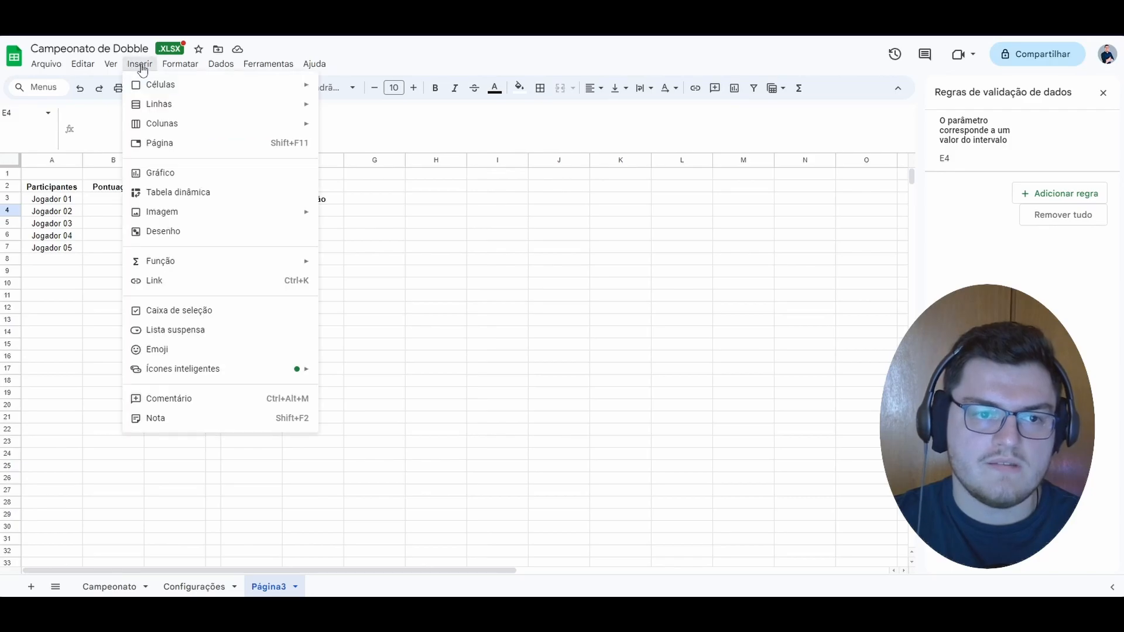
left_click(179, 340)
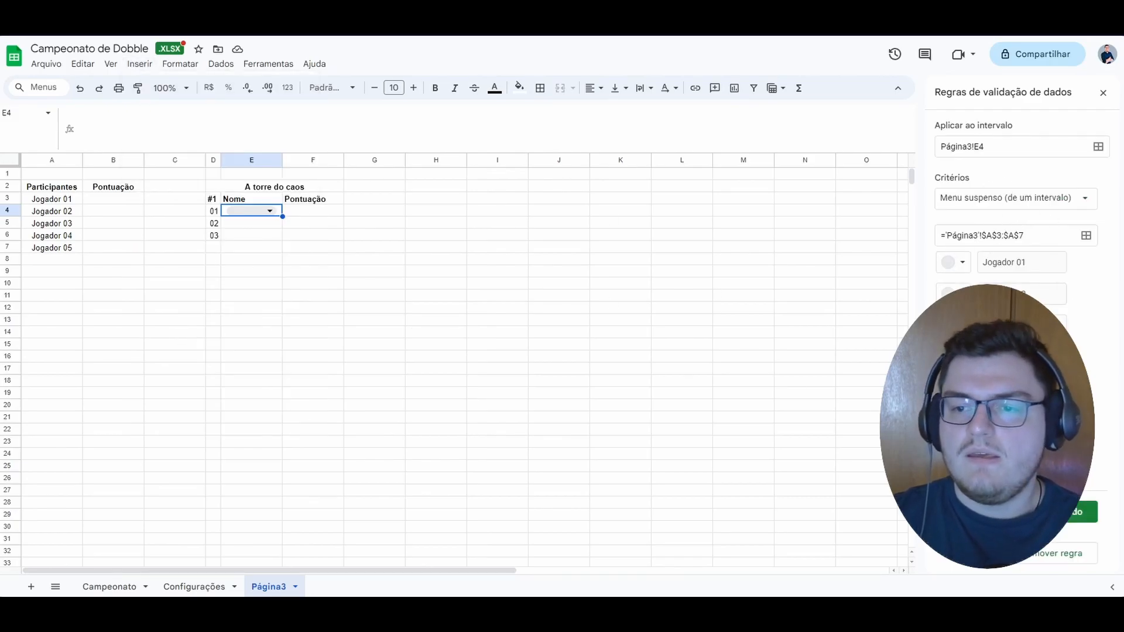
left_click(989, 454)
scroll(989, 454, "down", 3)
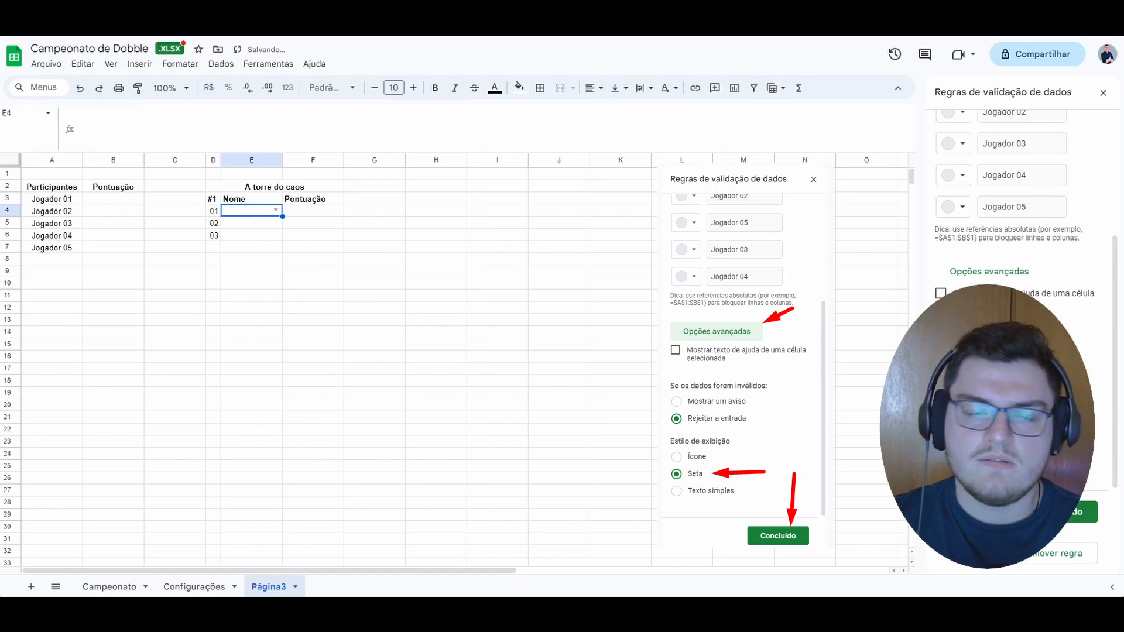
left_click(1076, 517)
left_click(510, 371)
Choose Jogador 01 from the dropdown in the first-place Nome cell E4, and keep that cell selected.
left_click(274, 211)
left_click(268, 226)
left_click(362, 326)
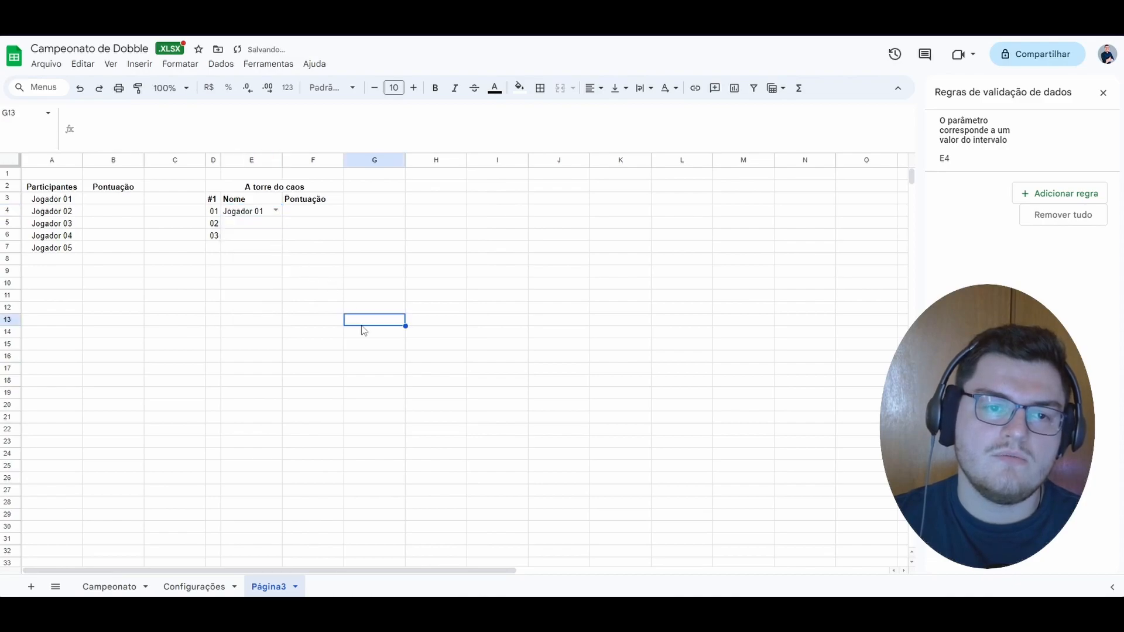
left_click(276, 211)
left_click(301, 283)
left_click(267, 217)
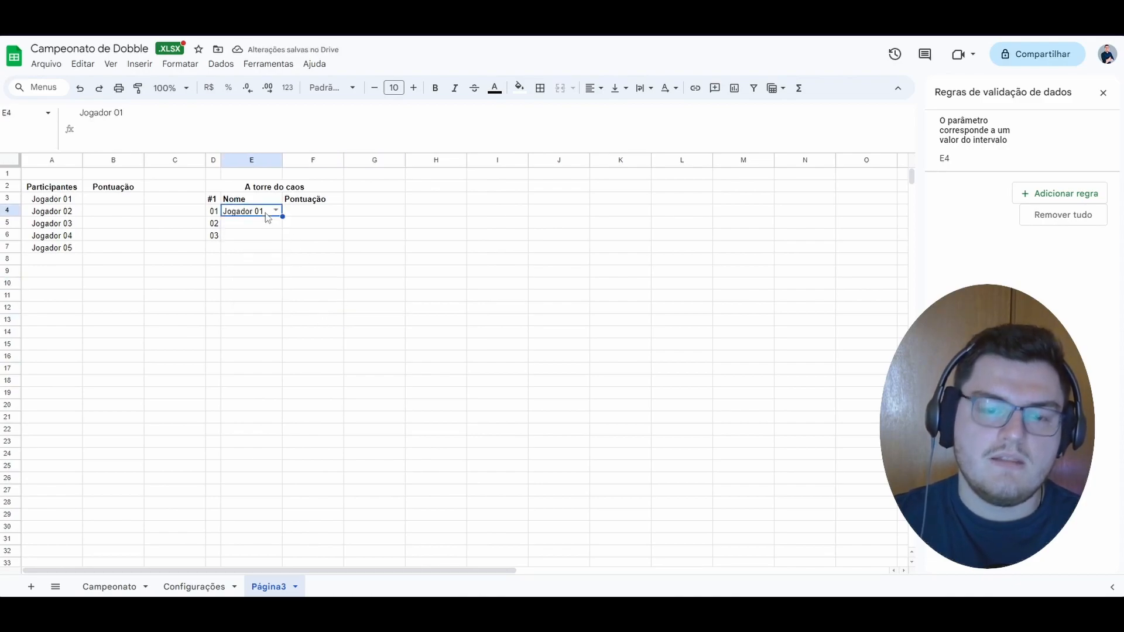
Clear the participant chosen in the first-place Nome cell E4, keeping its dropdown.
key("Delete")
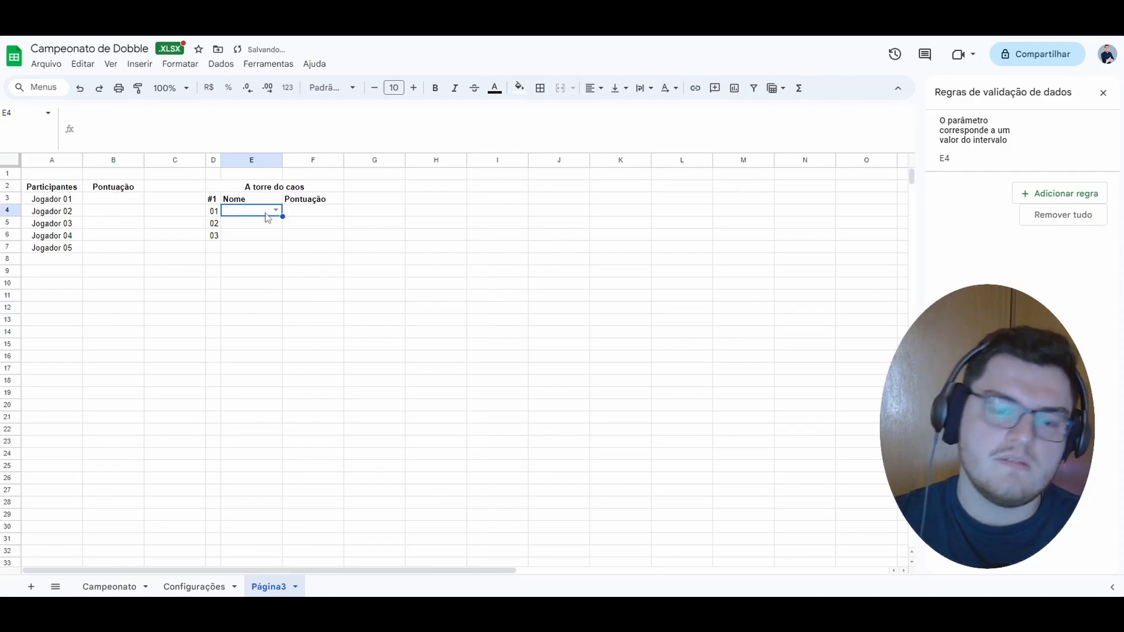
left_click(269, 251)
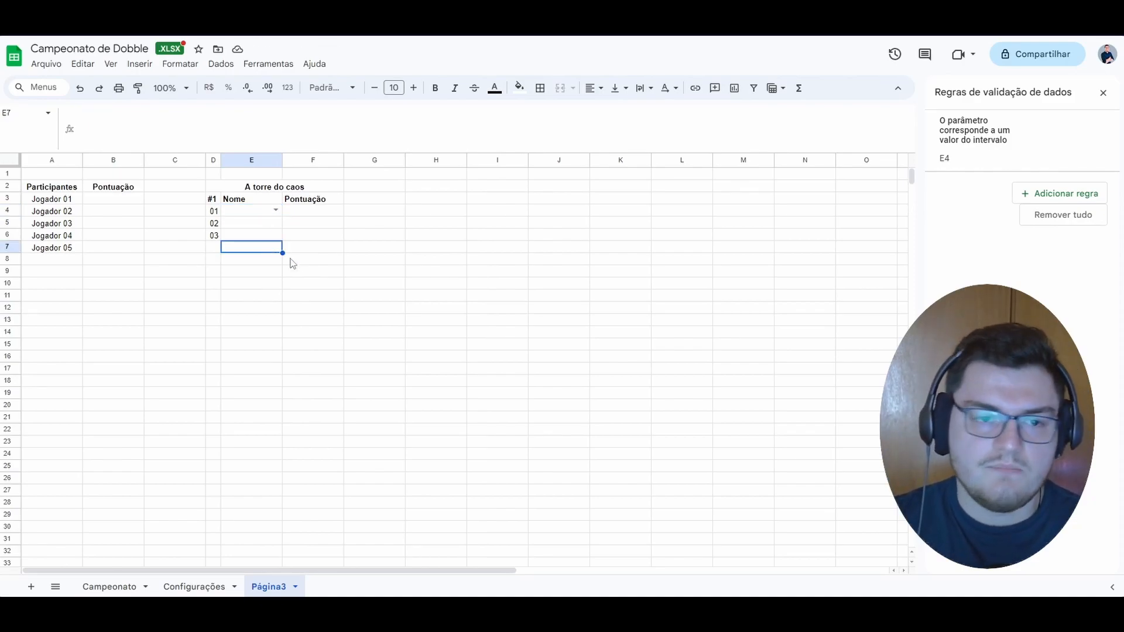
left_click(284, 260)
Review the participants offered by the E4 dropdown and the neighbouring Pontuação cells F4:F5.
left_click(282, 214)
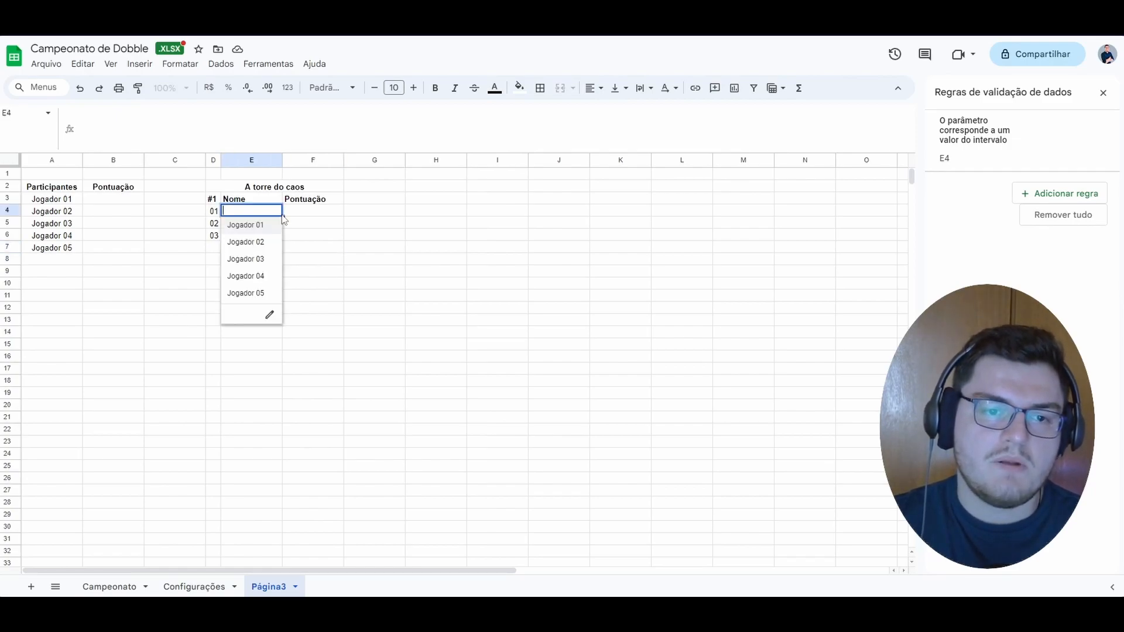
left_click(285, 221)
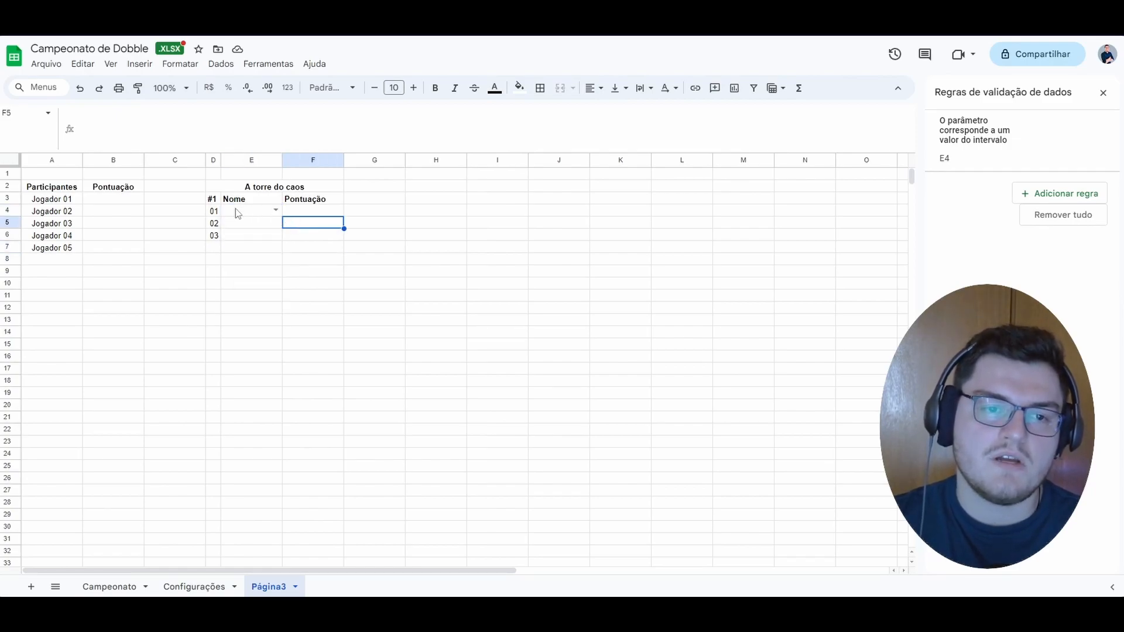
left_click(235, 209)
left_click(325, 225)
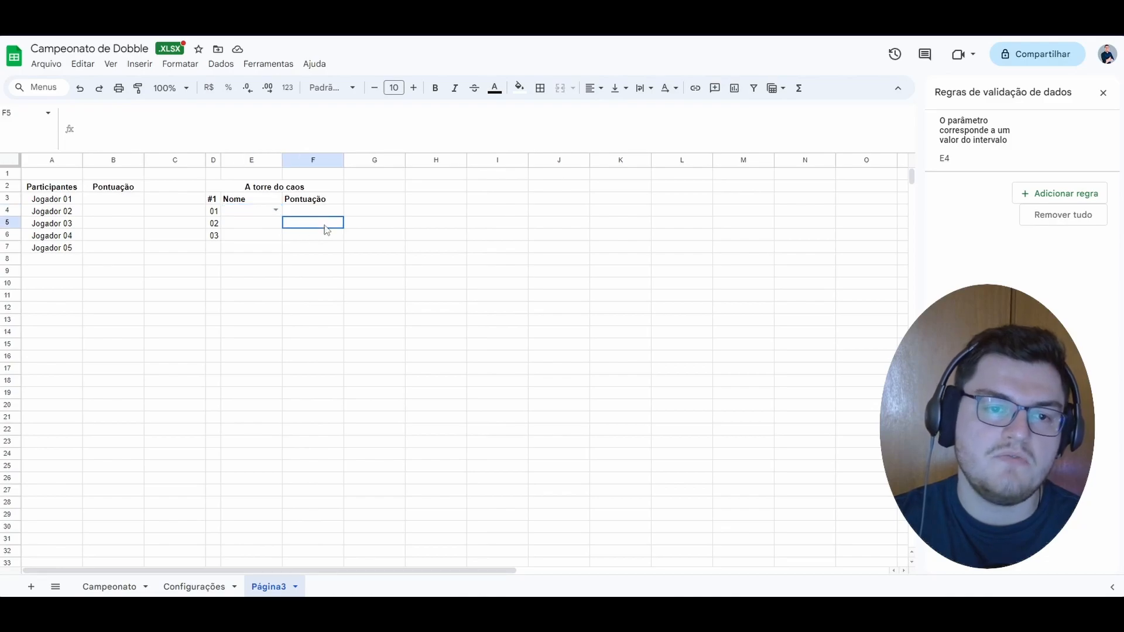
left_click(235, 212)
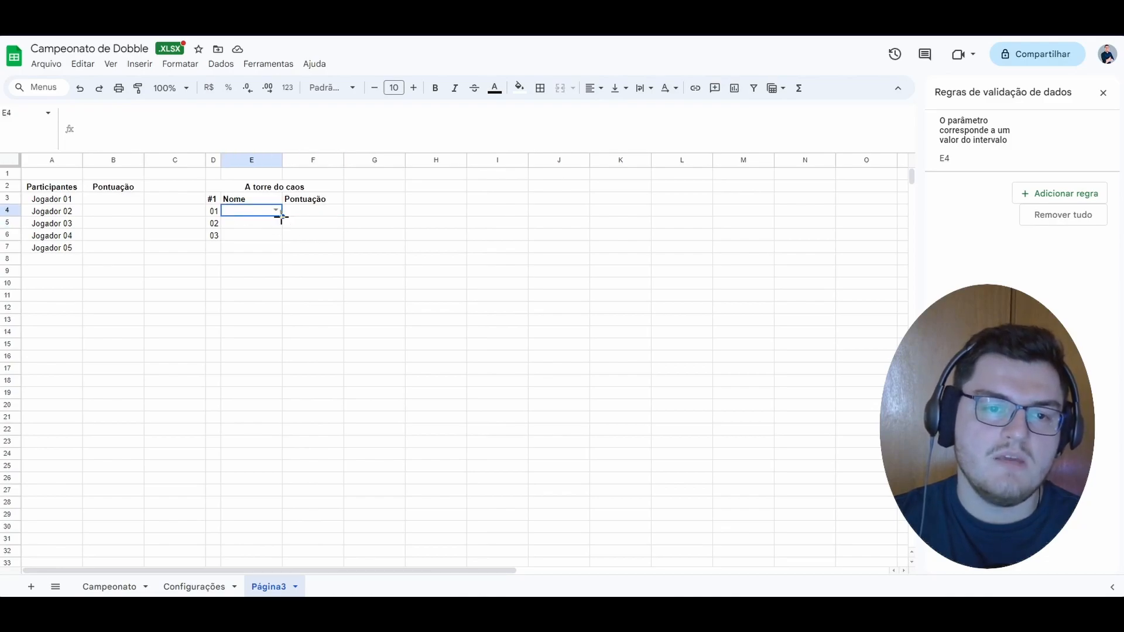
left_click(364, 249)
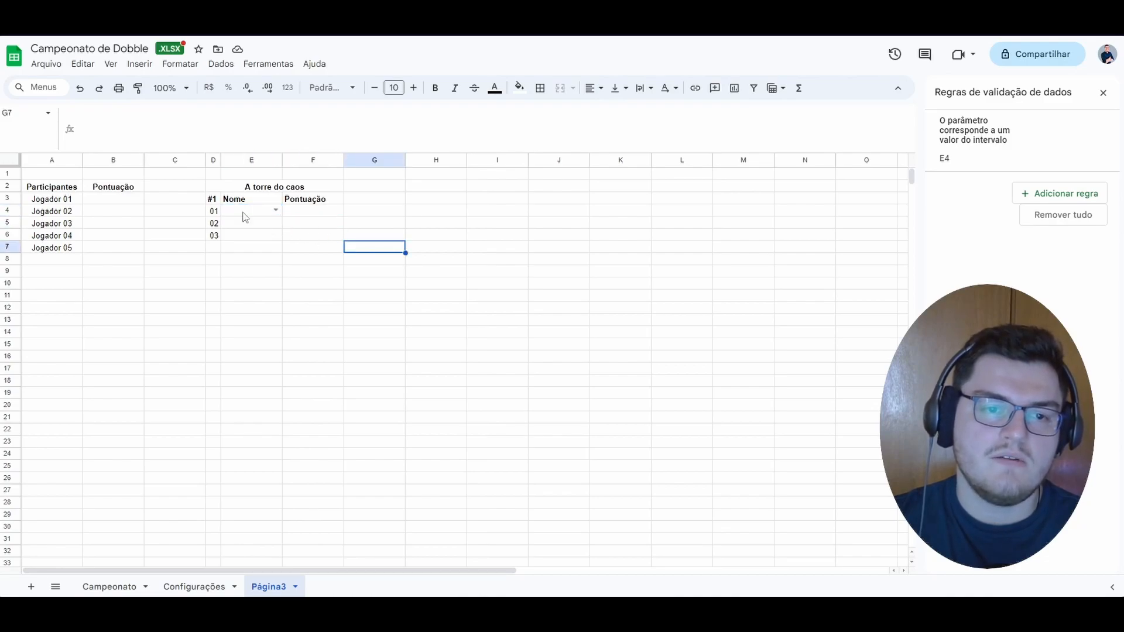
left_click(280, 213)
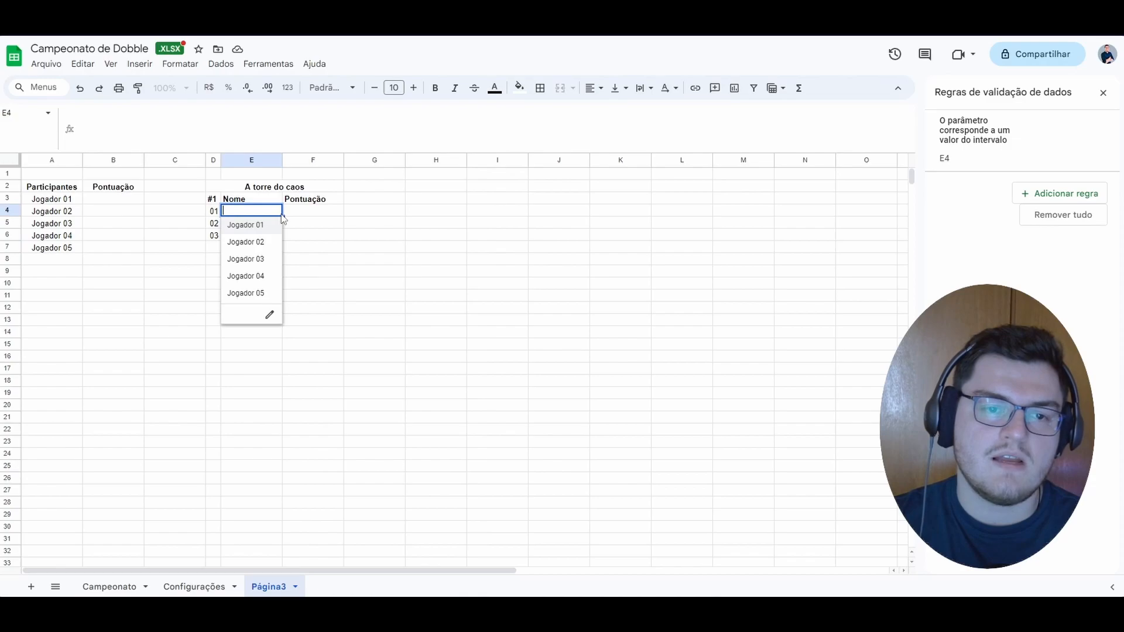
left_click(323, 226)
left_click(234, 213)
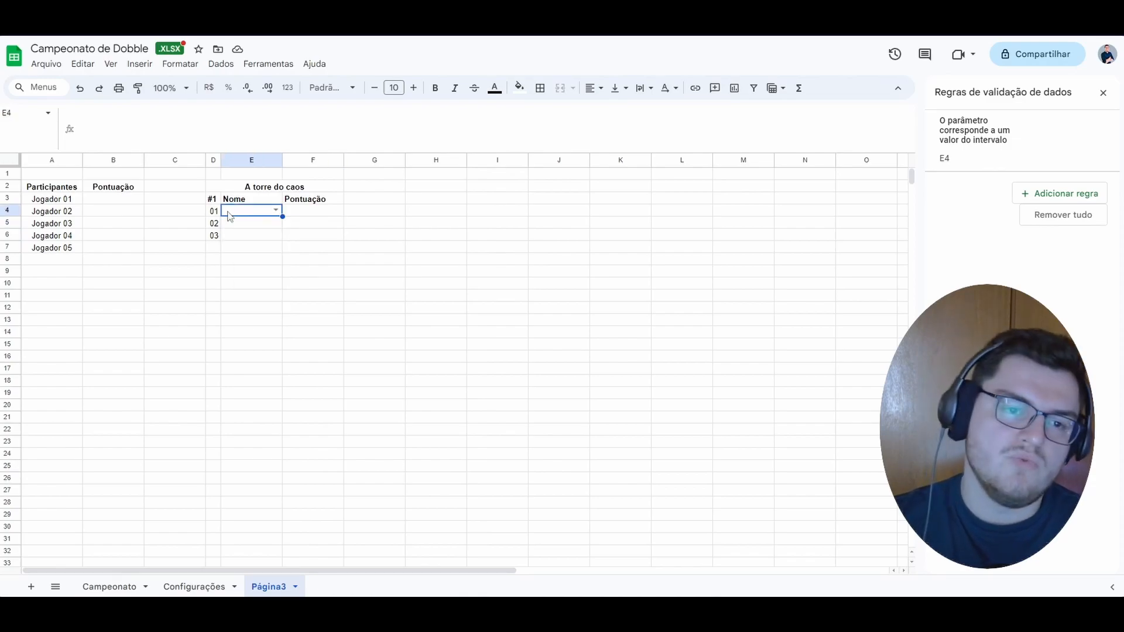
left_click(308, 214)
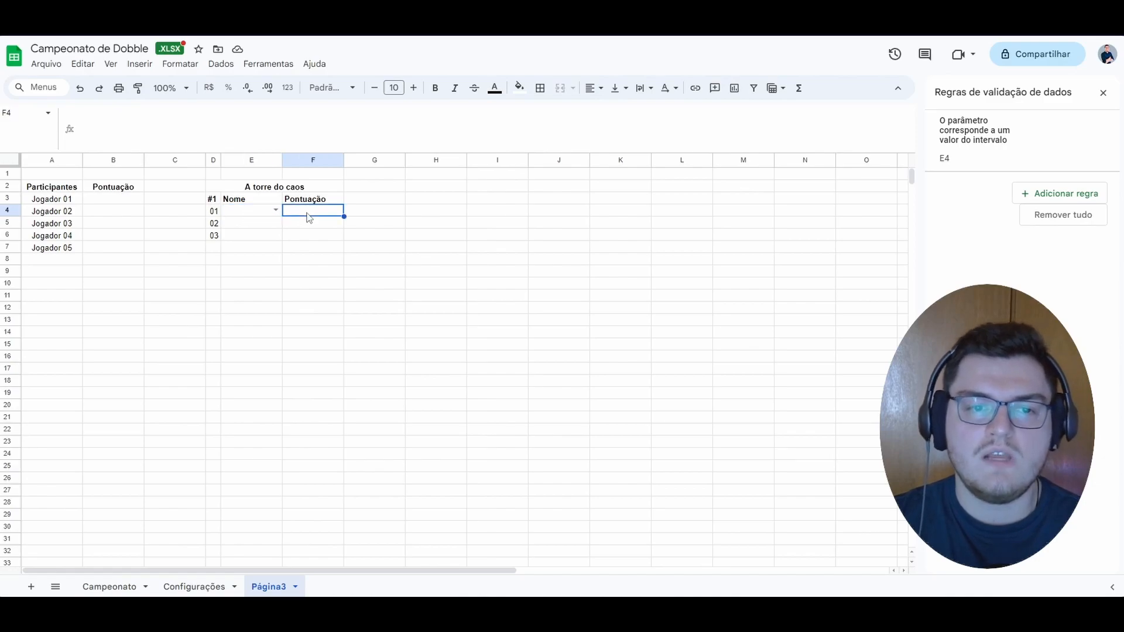
Fill the E4 participant dropdown down to E5:E6 and check the list of options it offers.
key("Left")
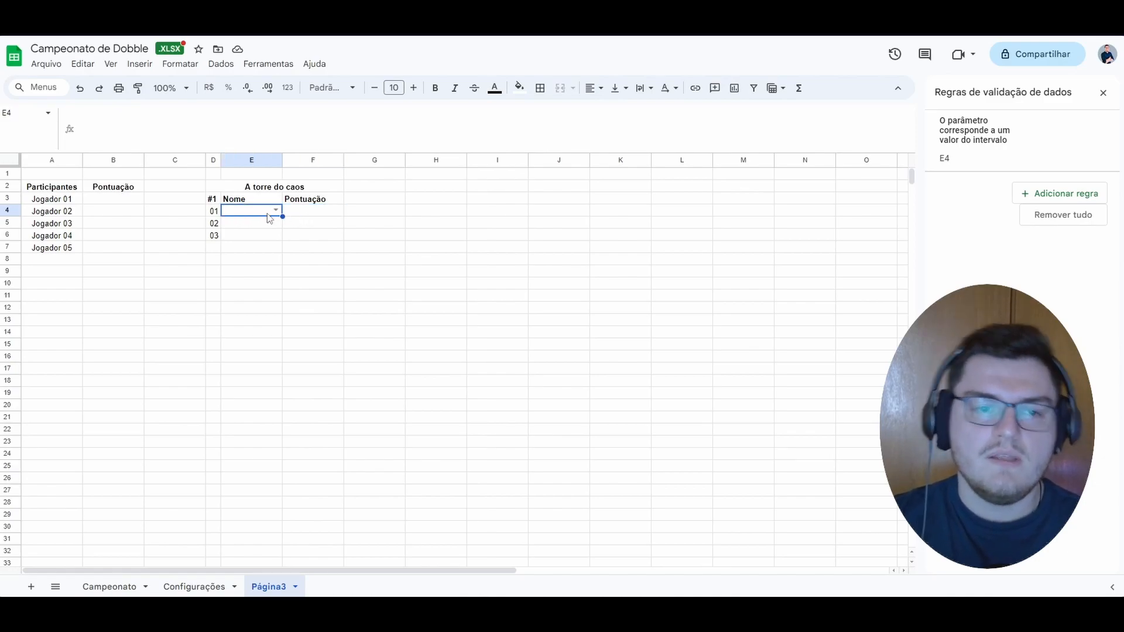
left_click_drag(280, 217, 284, 237)
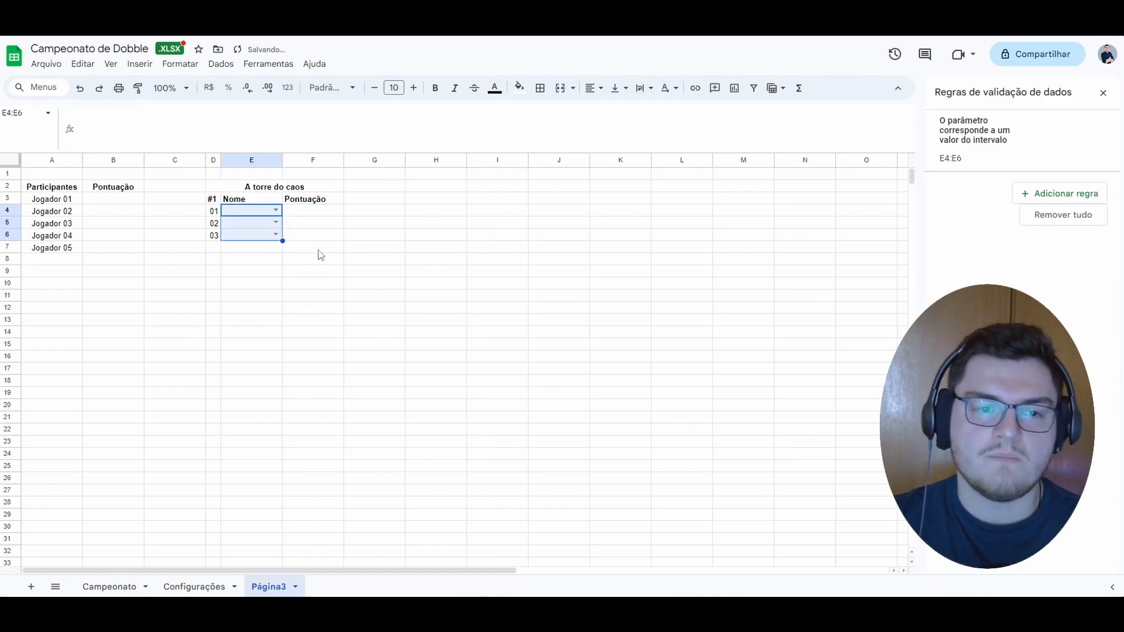
left_click(313, 252)
left_click(276, 210)
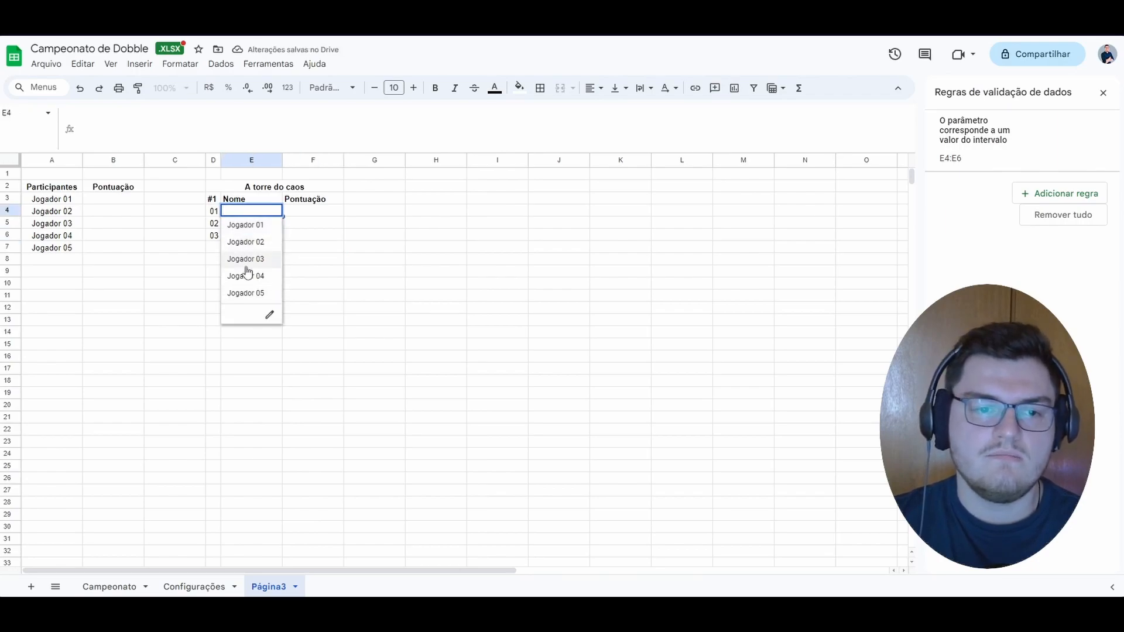
left_click(358, 261)
left_click(310, 213)
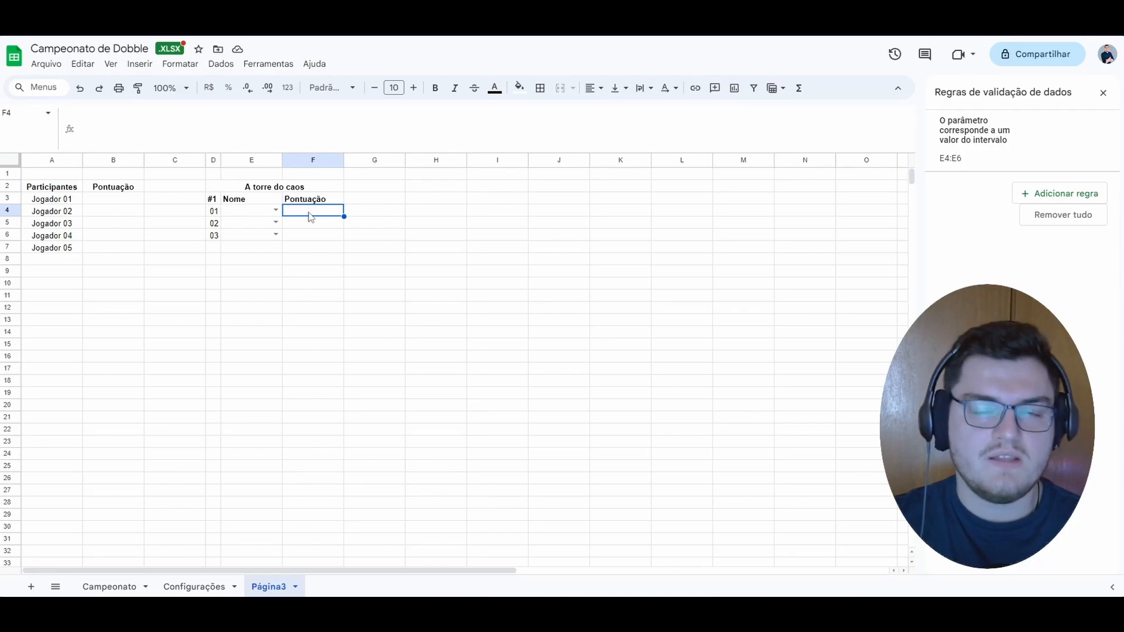
Enter the heading Regras de Pontuação in cell A8 of the Configurações sheet, below the existing scoring rules.
left_click(188, 586)
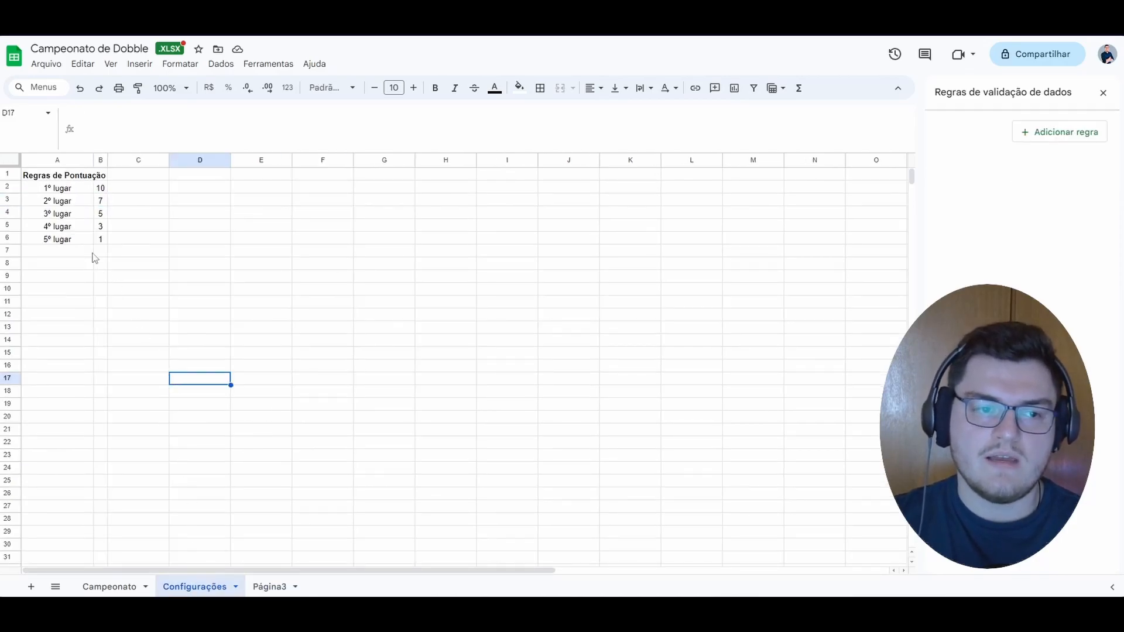
left_click_drag(64, 175, 100, 214)
left_click(230, 280)
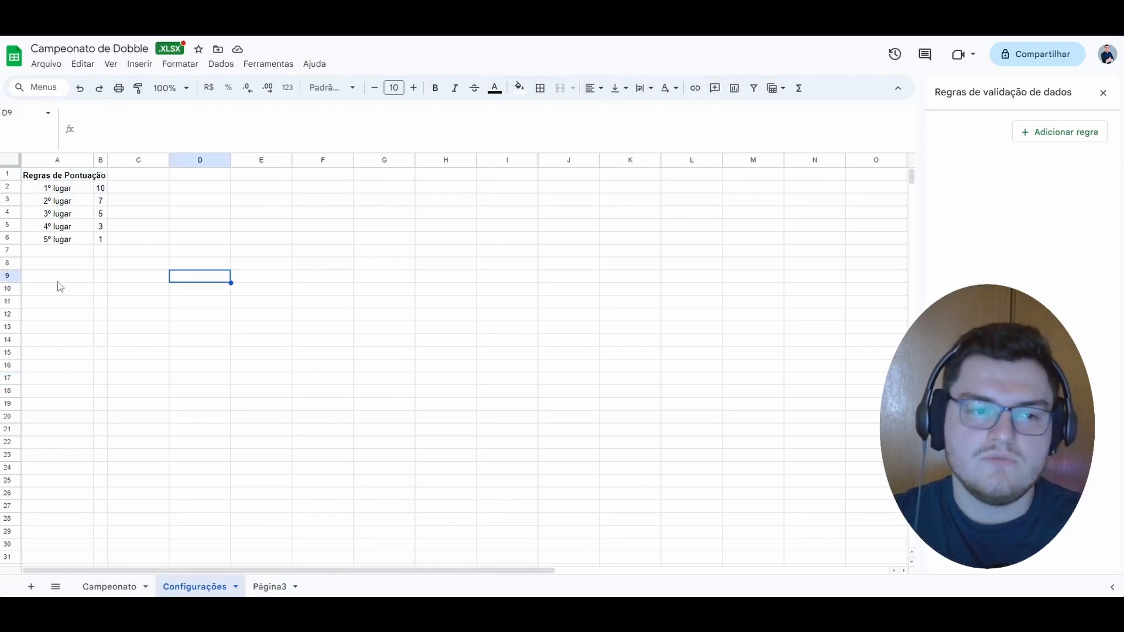
left_click(57, 264)
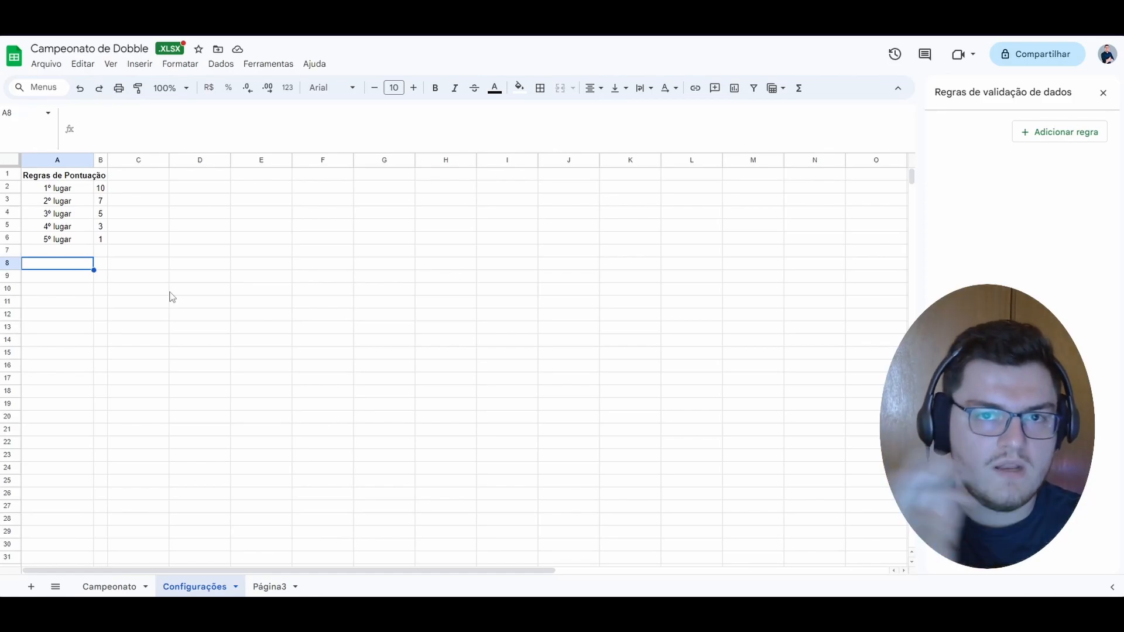
type("Regras")
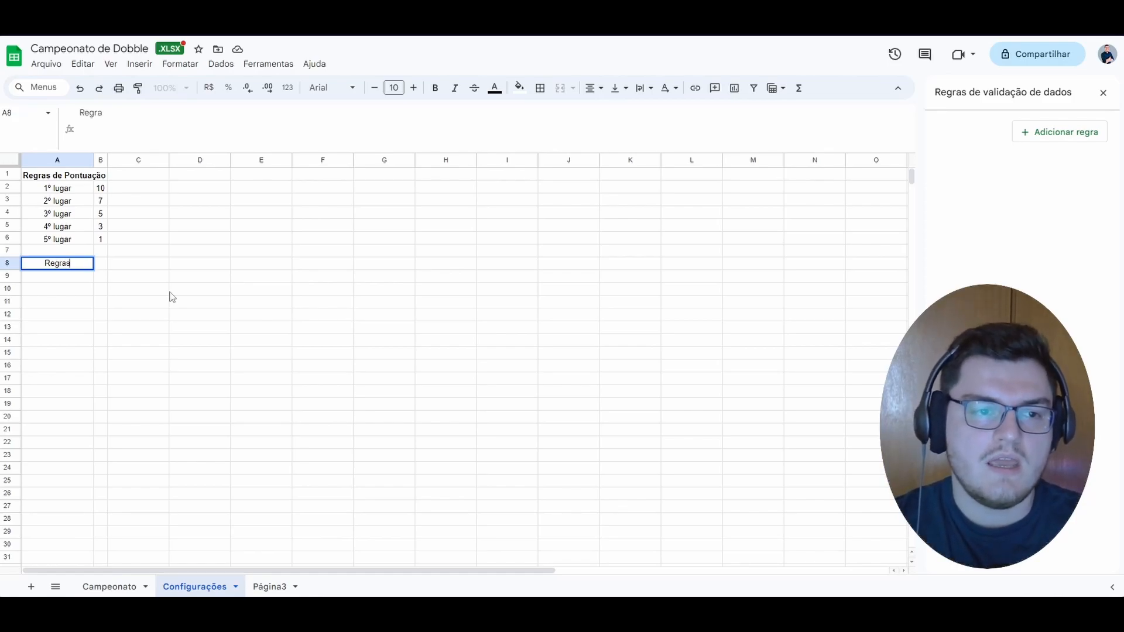
type(" de Pontu")
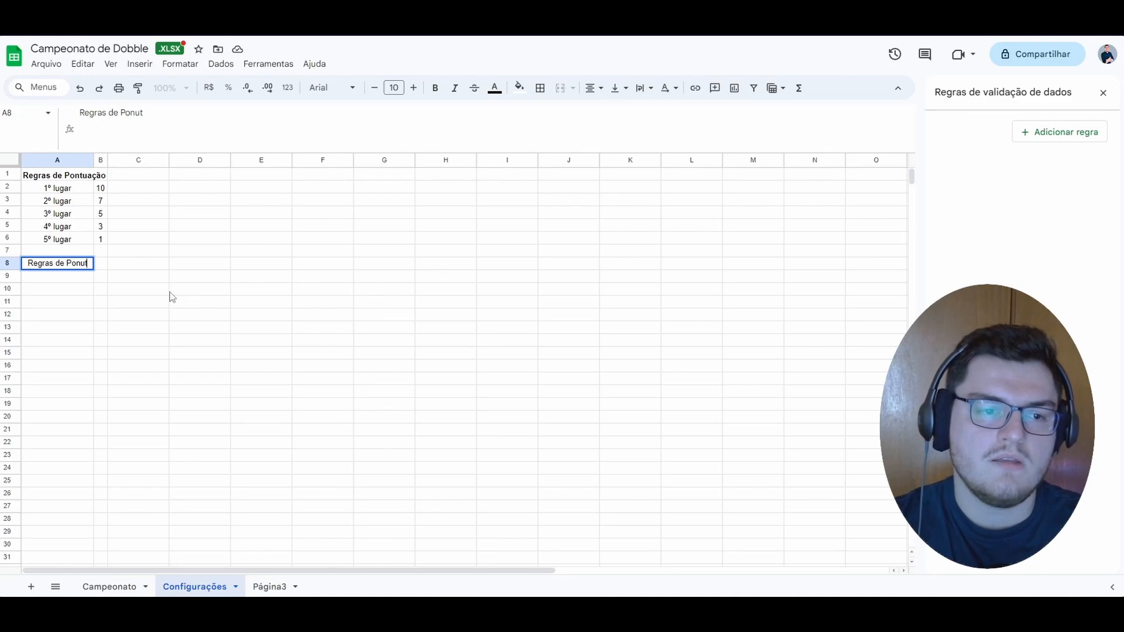
type("ação")
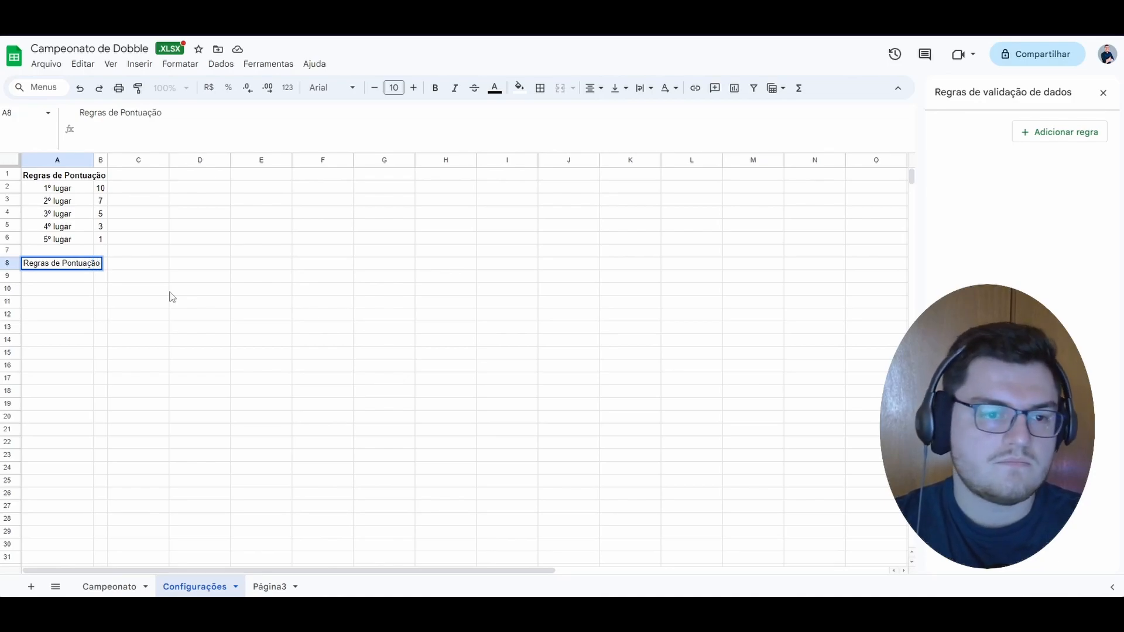
key("Return")
Merge the new Regras de Pontuação heading across cells A8:B8.
left_click_drag(63, 267, 100, 269)
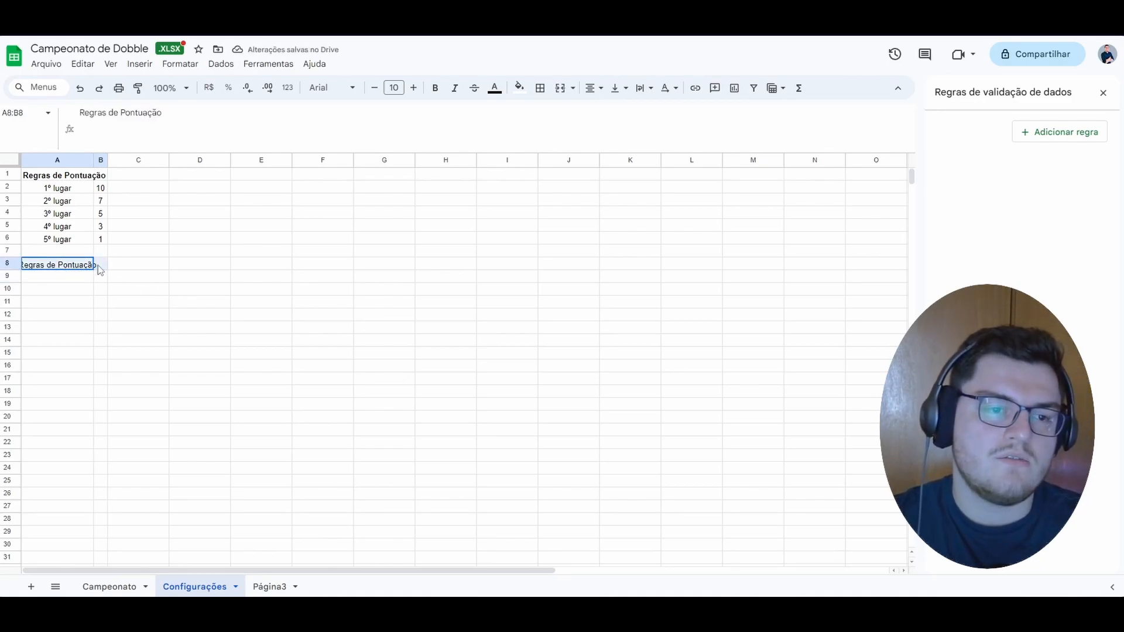
left_click(561, 88)
left_click(360, 315)
List the places 1º lugar, 2º lugar and 3º lugar in cells A9:A11 under the new heading.
left_click(47, 276)
type("1º lugar")
key("Return")
type("2º lugar")
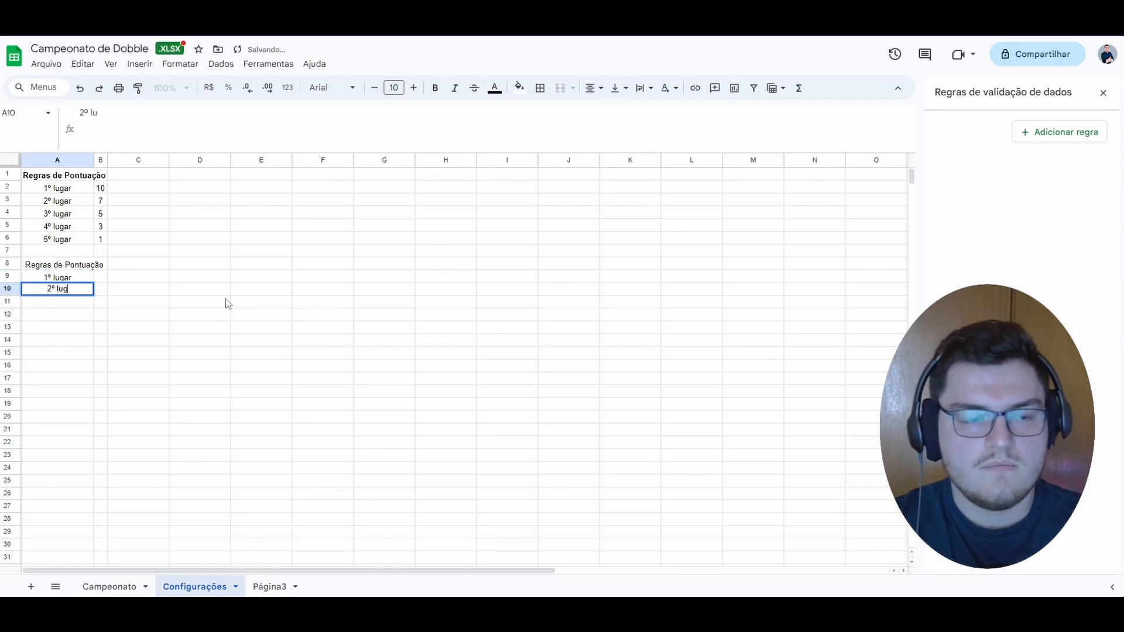
key("Return")
type("3º lugar")
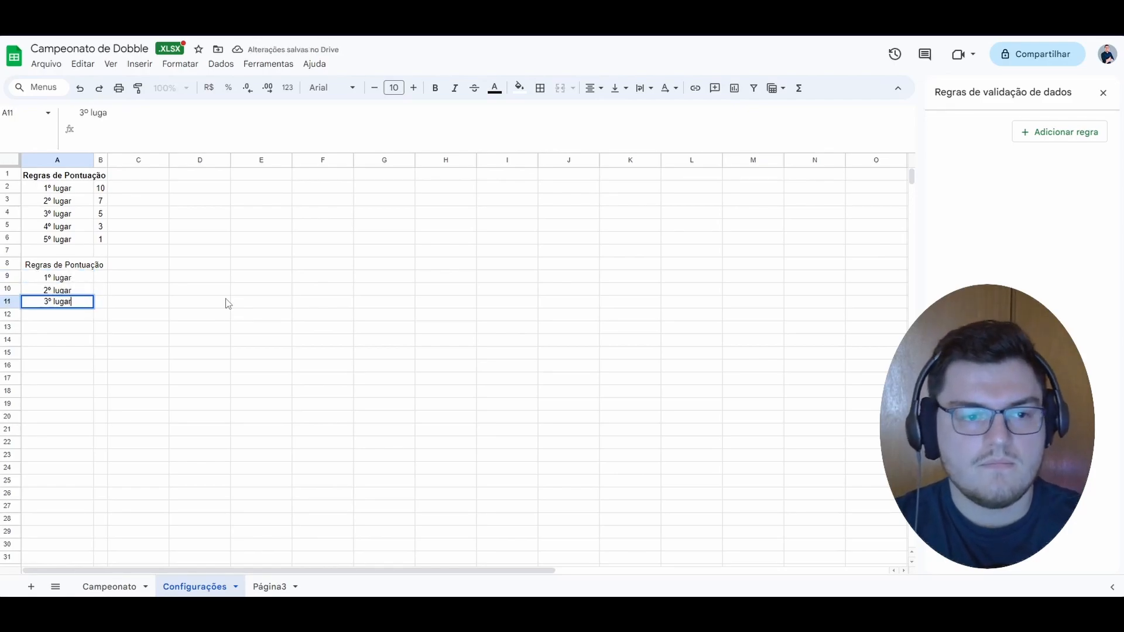
key("Return")
Enter the points 3, 2 and 1 in cells B9:B11 for first, second and third place.
left_click(101, 279)
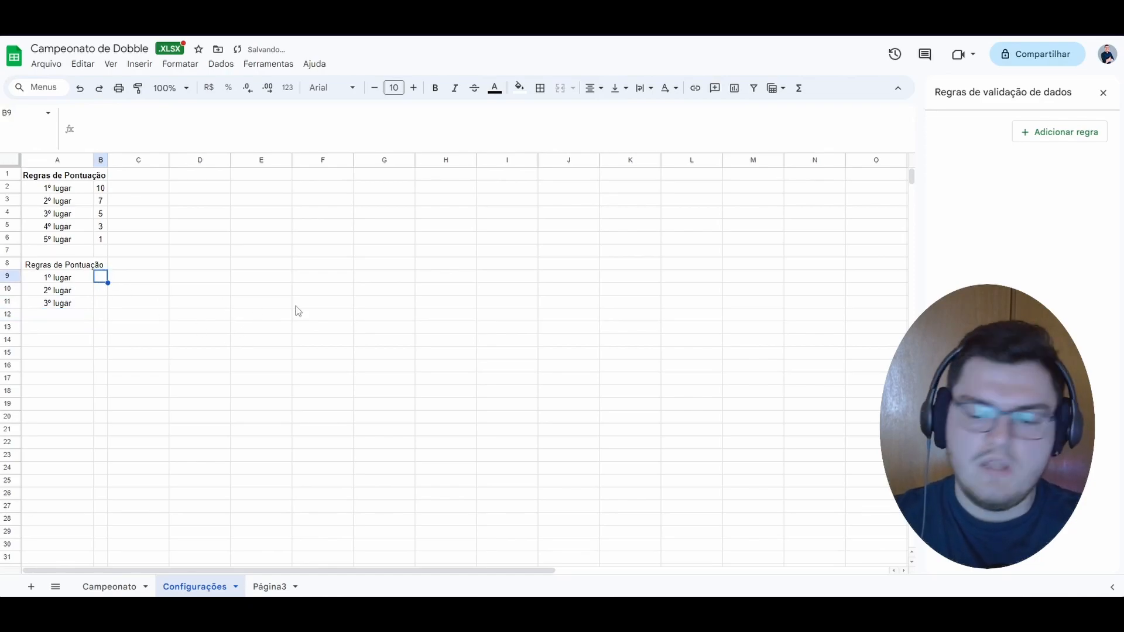
type("3")
key("Return")
type("2")
key("Return")
type("1")
key("Return")
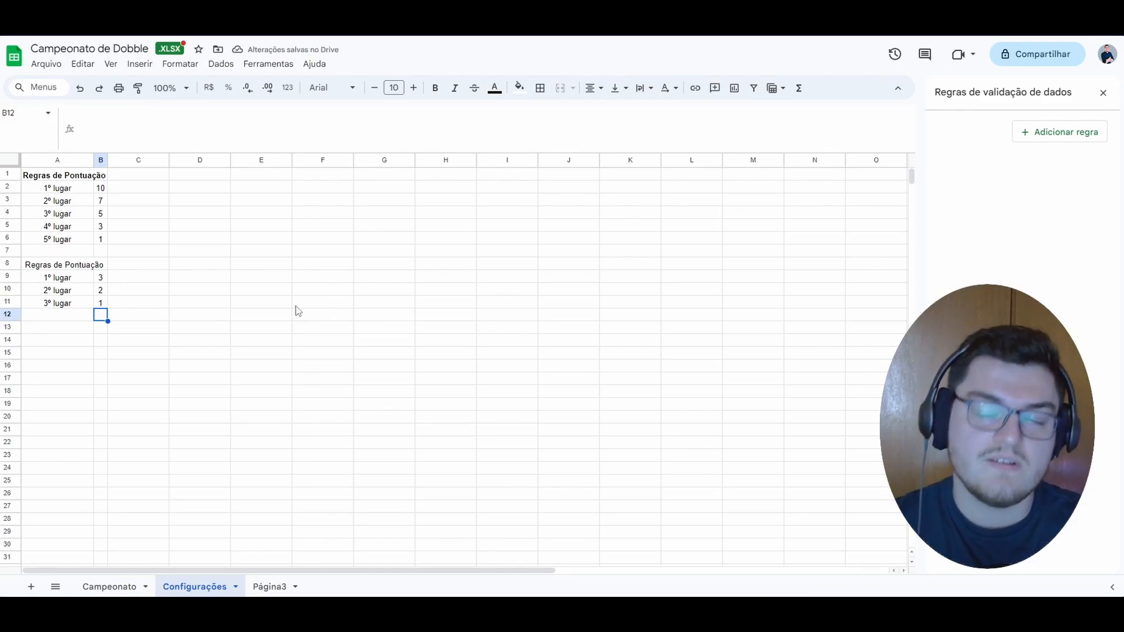
left_click(295, 310)
Make the second Regras de Pontuação heading in A8 bold.
left_click_drag(51, 267, 100, 289)
left_click(151, 305)
left_click(59, 265)
left_click(435, 88)
left_click(380, 339)
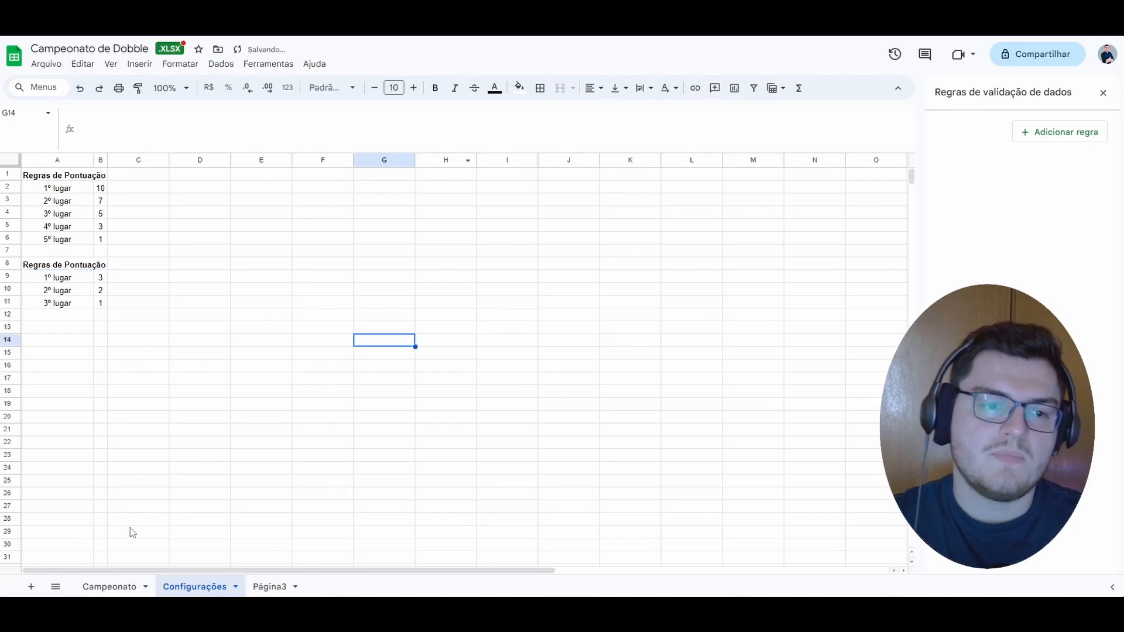
In Página3, link the first-place Pontuação cell F4 to B9 of Configurações and accept the suggested autofill for F5:F6.
left_click_drag(101, 277, 108, 303)
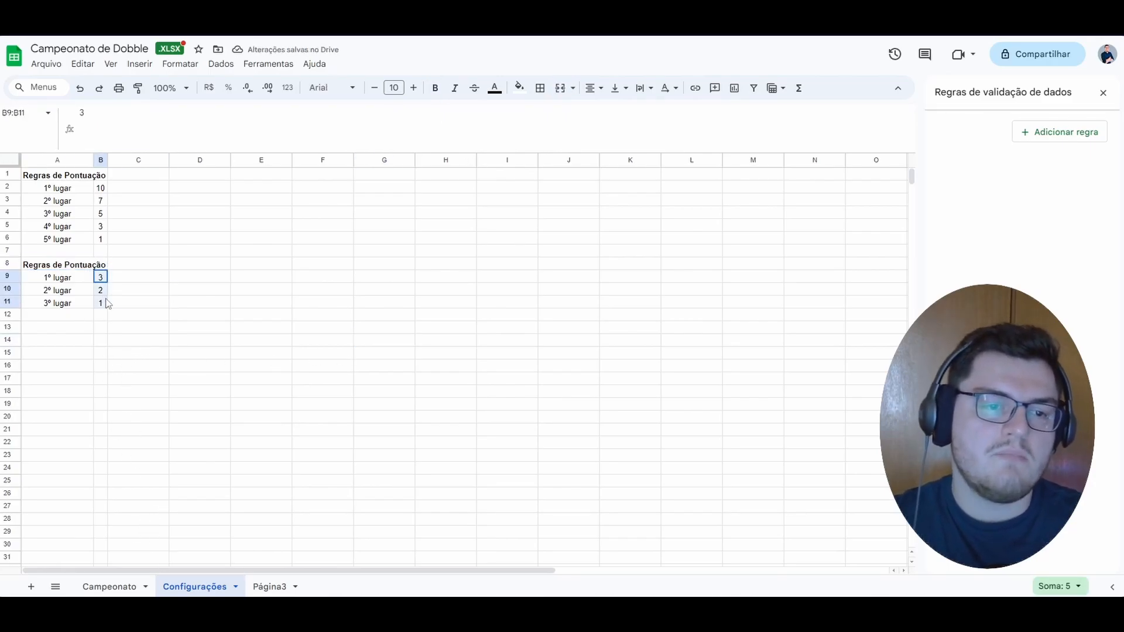
left_click(289, 586)
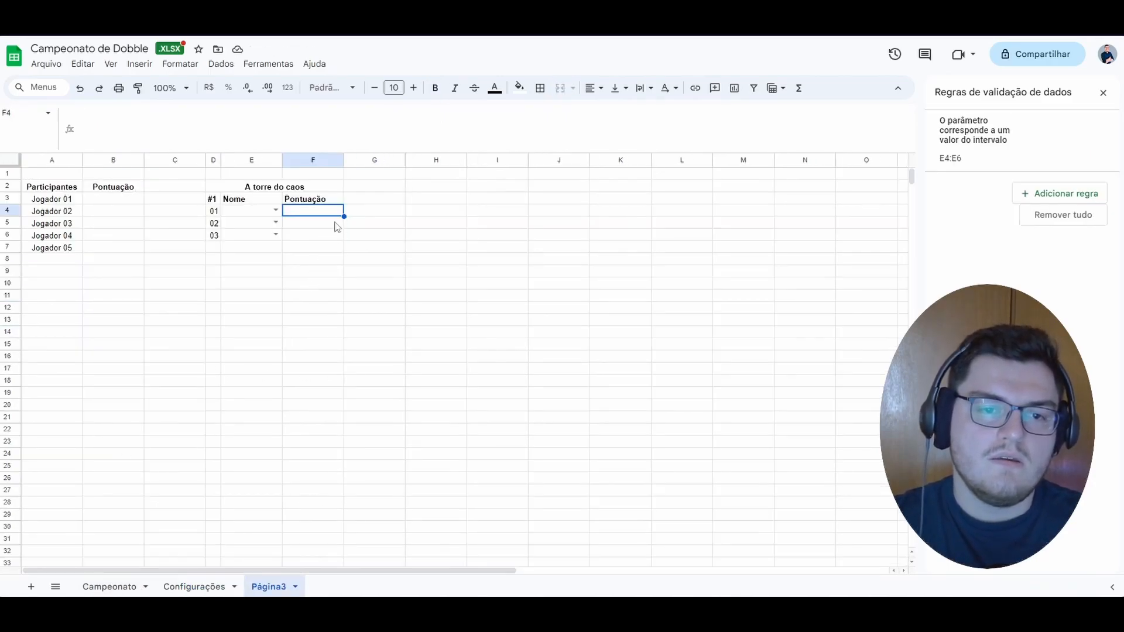
left_click(361, 306)
left_click(316, 212)
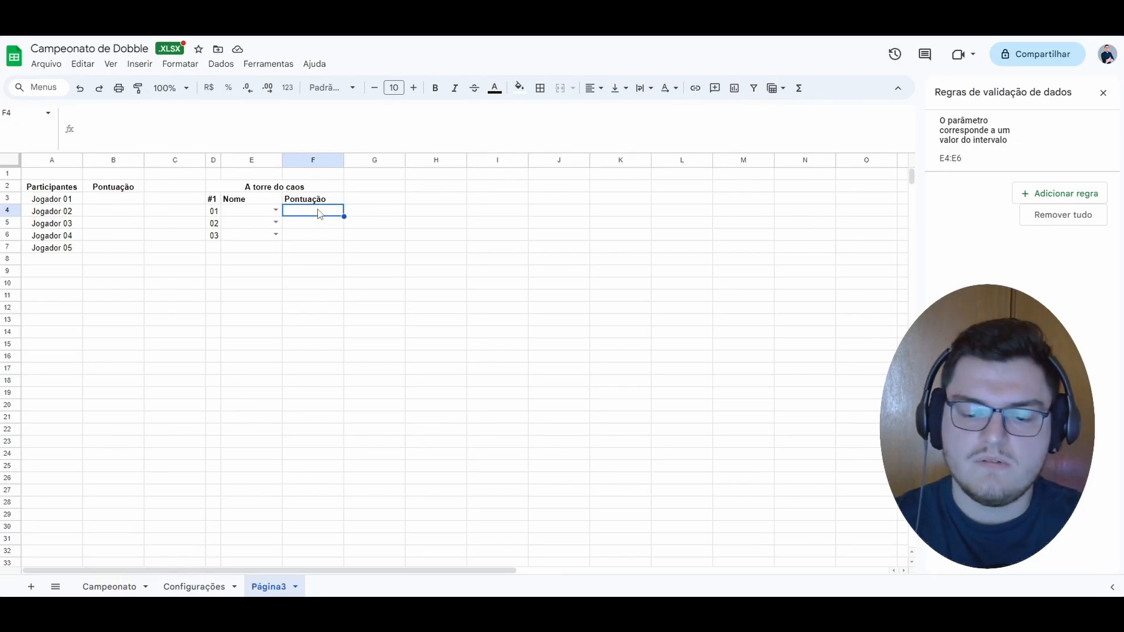
type("=")
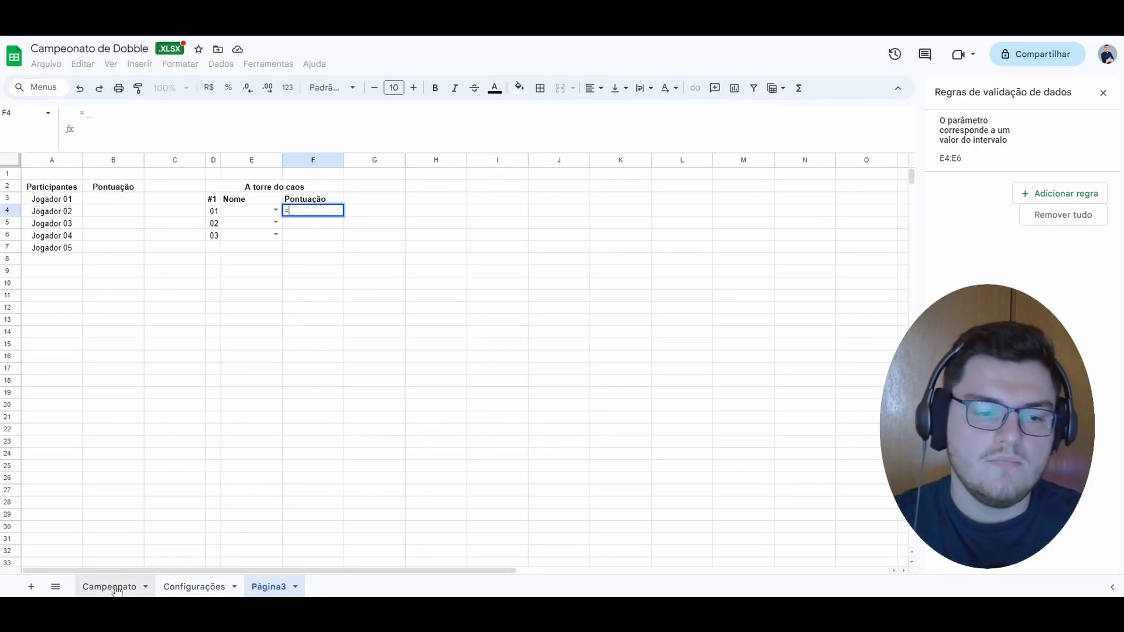
left_click(188, 587)
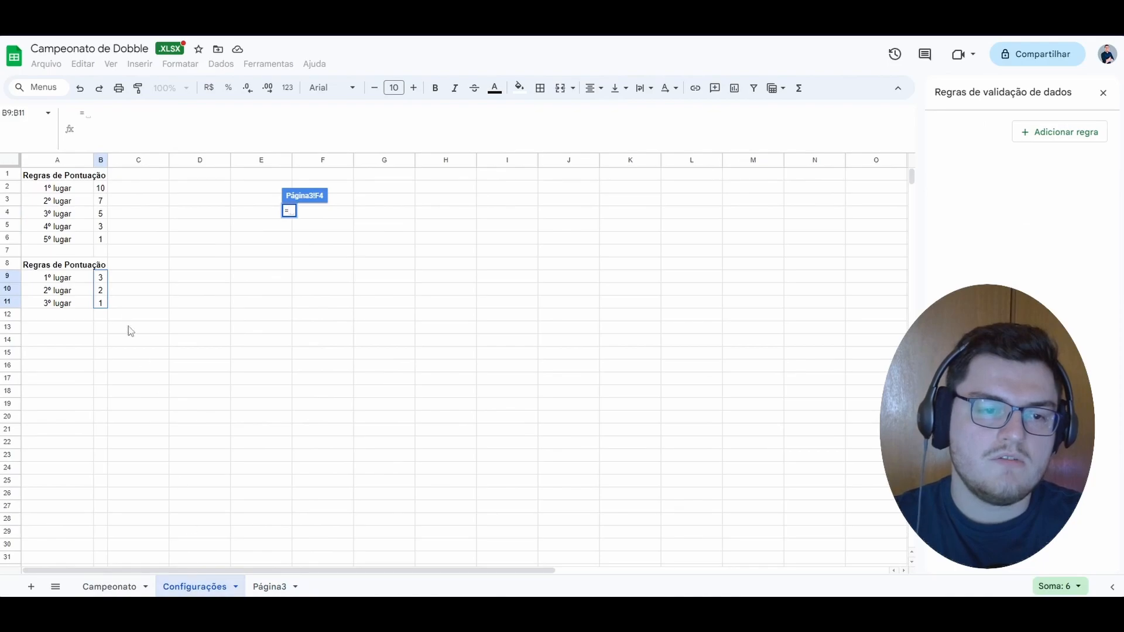
left_click(102, 281)
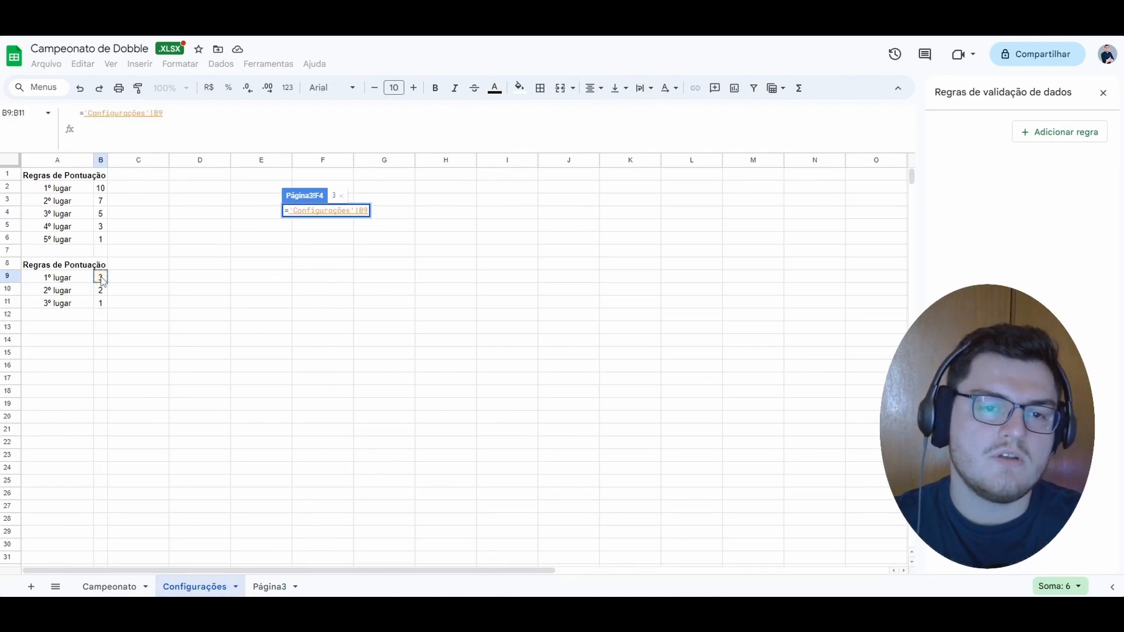
left_click_drag(289, 211, 359, 211)
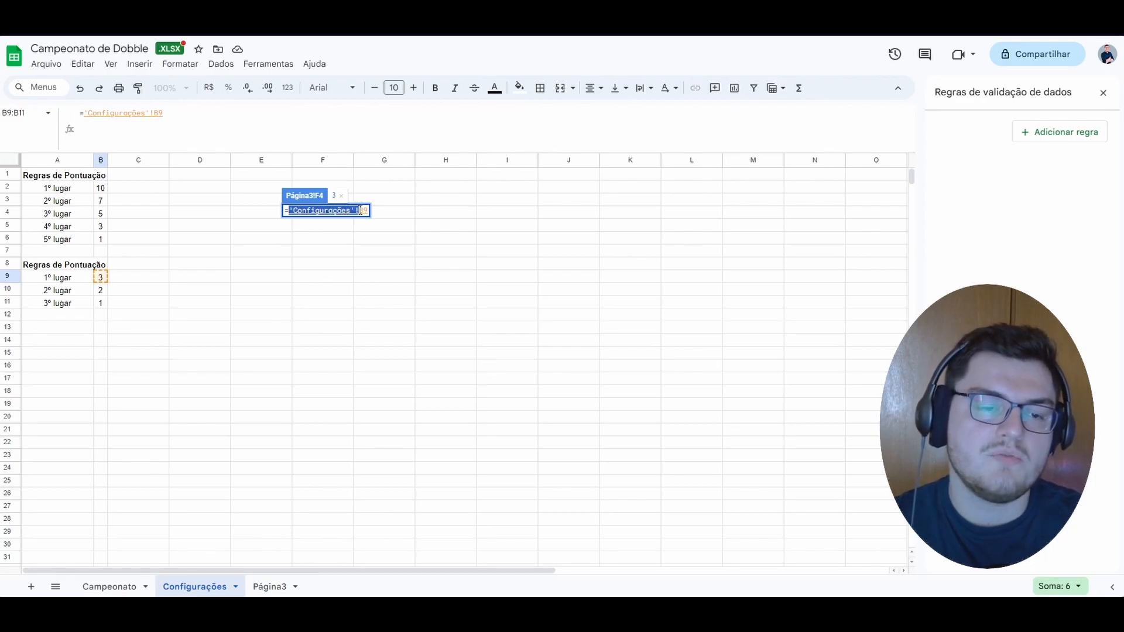
key("Return")
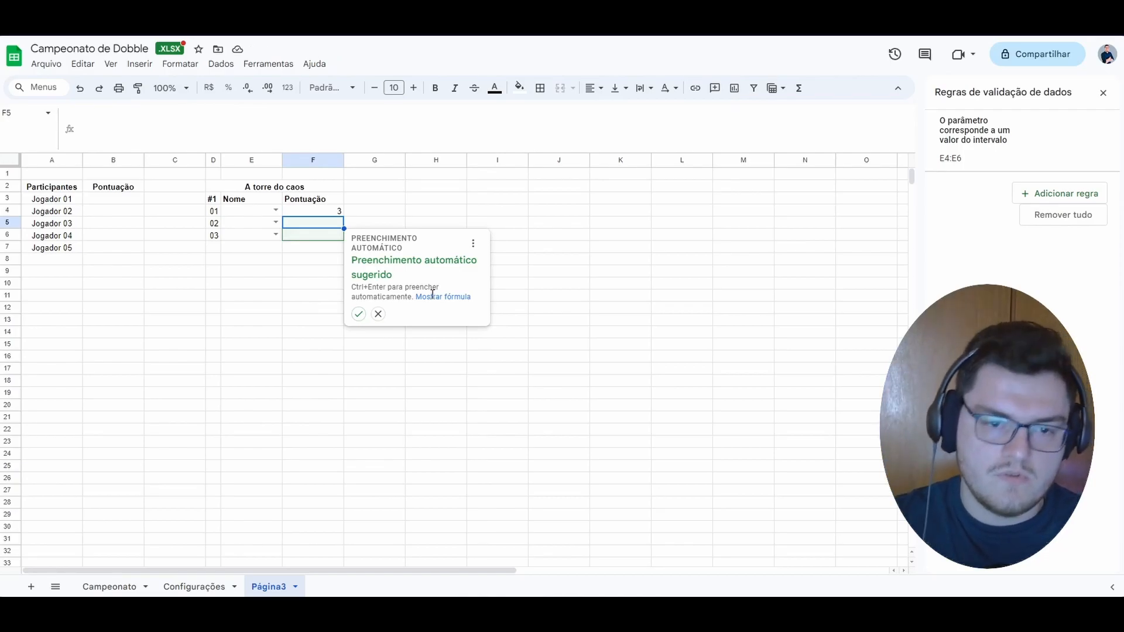
left_click(358, 313)
left_click(479, 350)
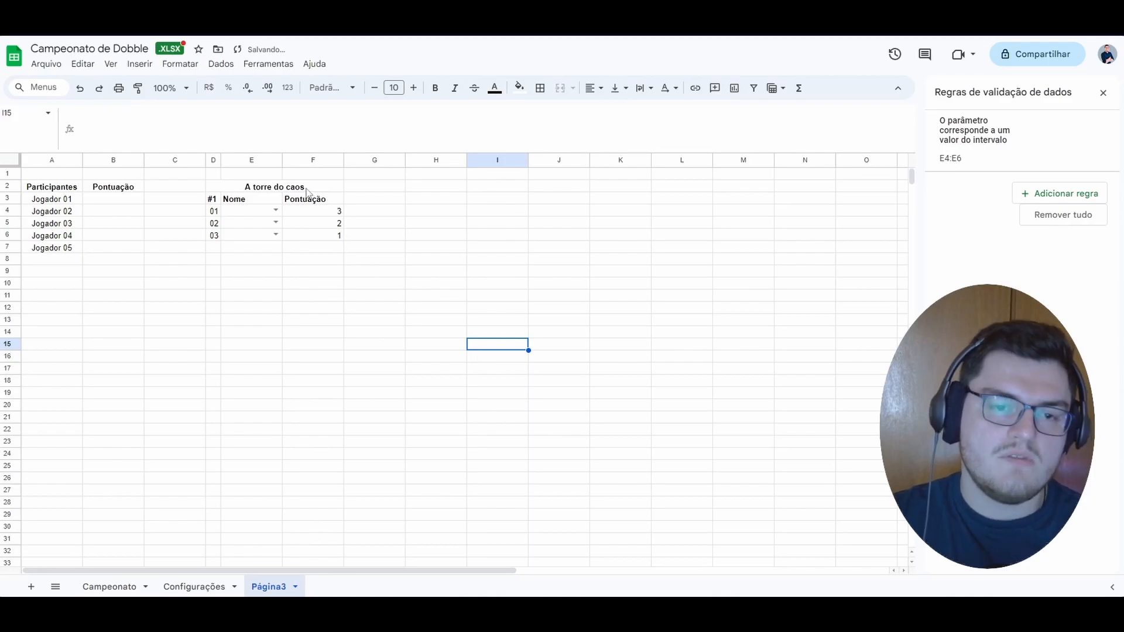
Clear the autofilled second- and third-place points in cells F5:F6.
left_click_drag(316, 223, 311, 237)
key("Delete")
left_click(385, 292)
Try to link F5 to the range B9:B11 of Configurações, and undo the entry.
left_click(340, 230)
type("='Configurações'!B10")
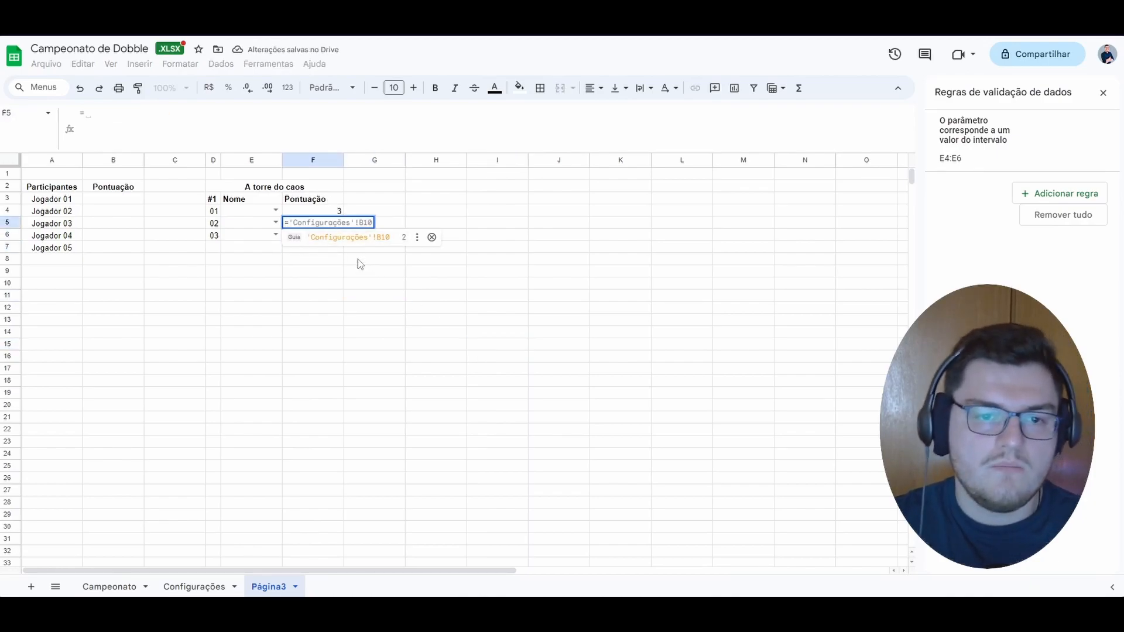
left_click(199, 591)
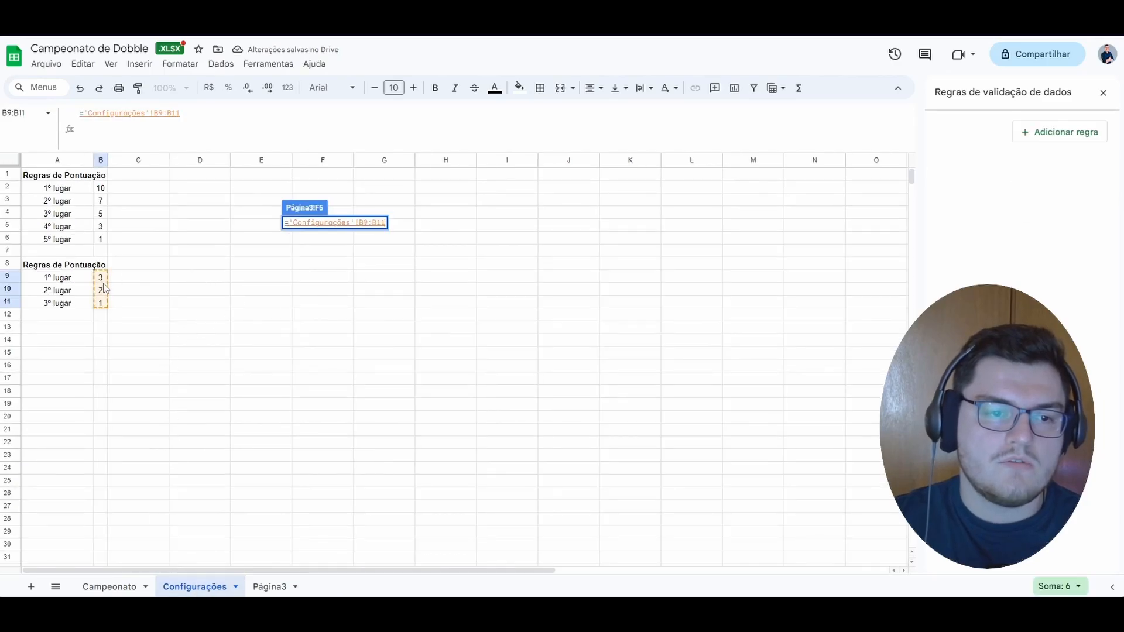
key("Return")
left_click(322, 209)
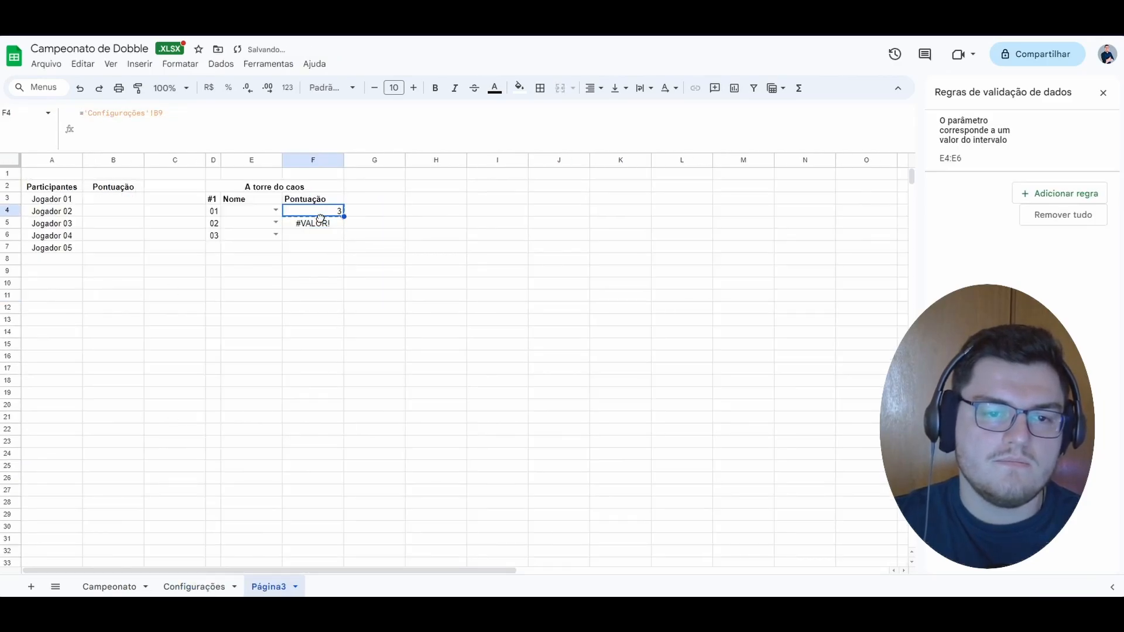
left_click(315, 221)
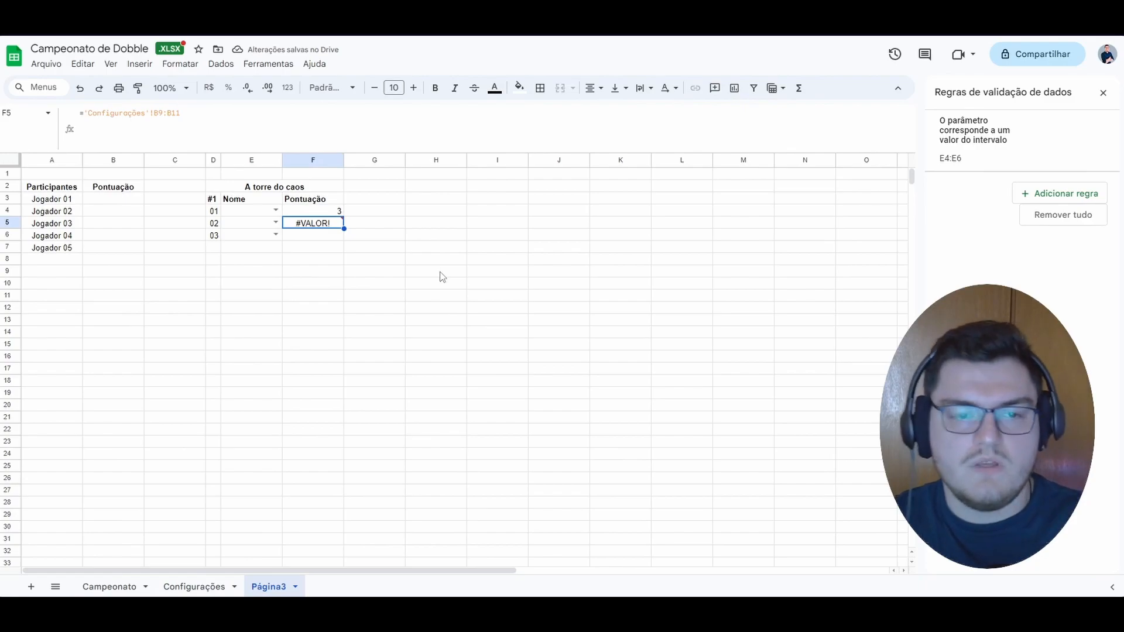
left_click(415, 286)
key("ctrl+z")
left_click(332, 235)
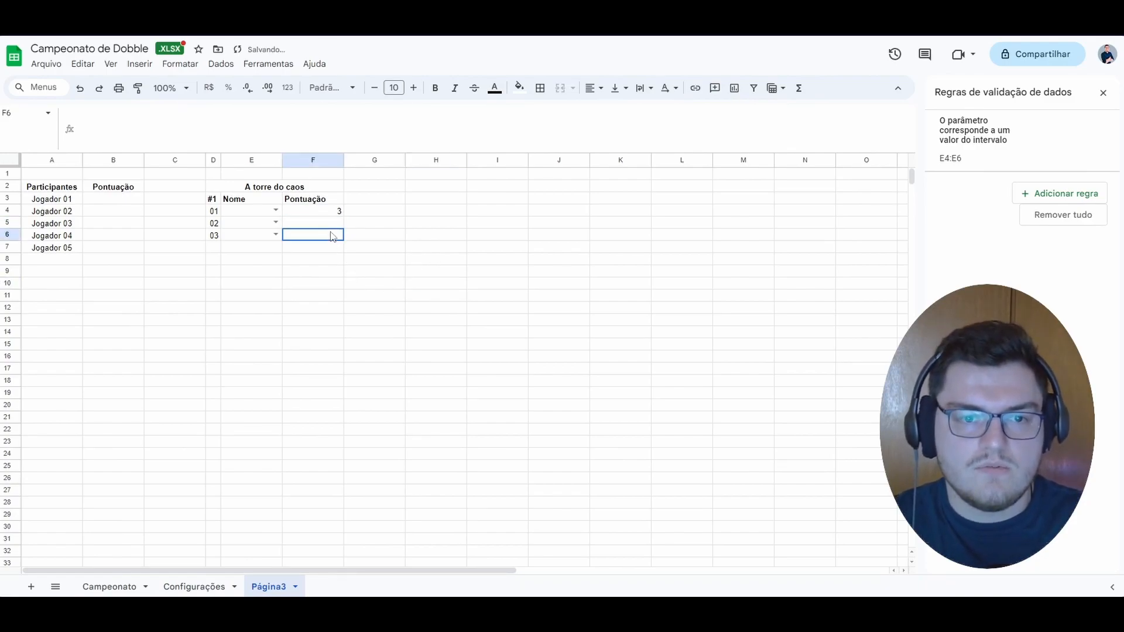
left_click(327, 224)
type("=")
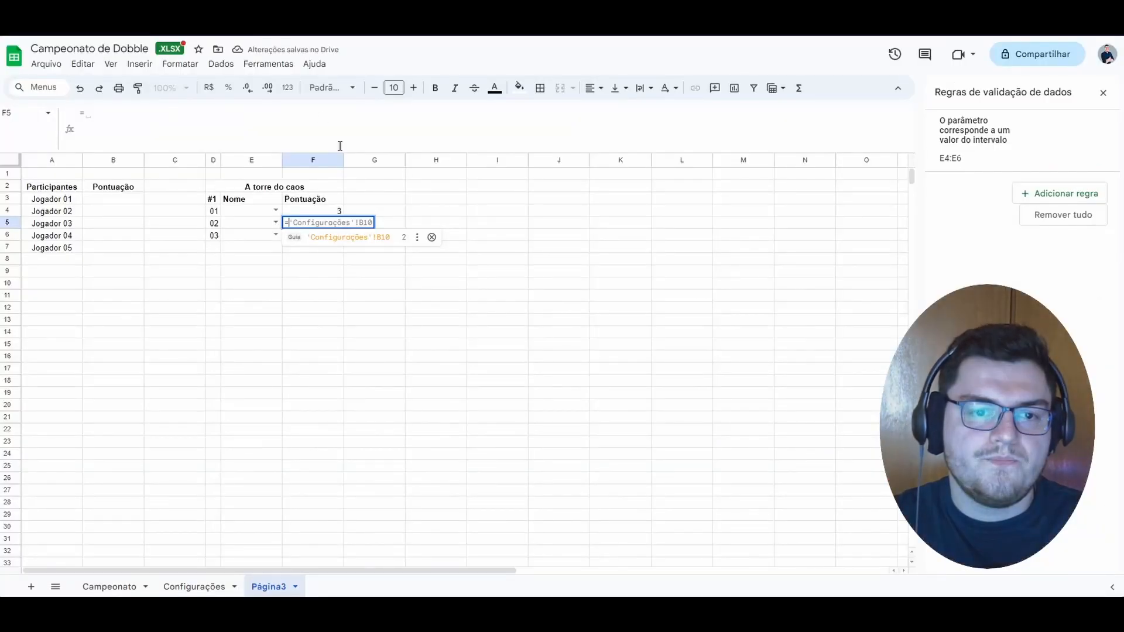
left_click(413, 335)
key("Escape")
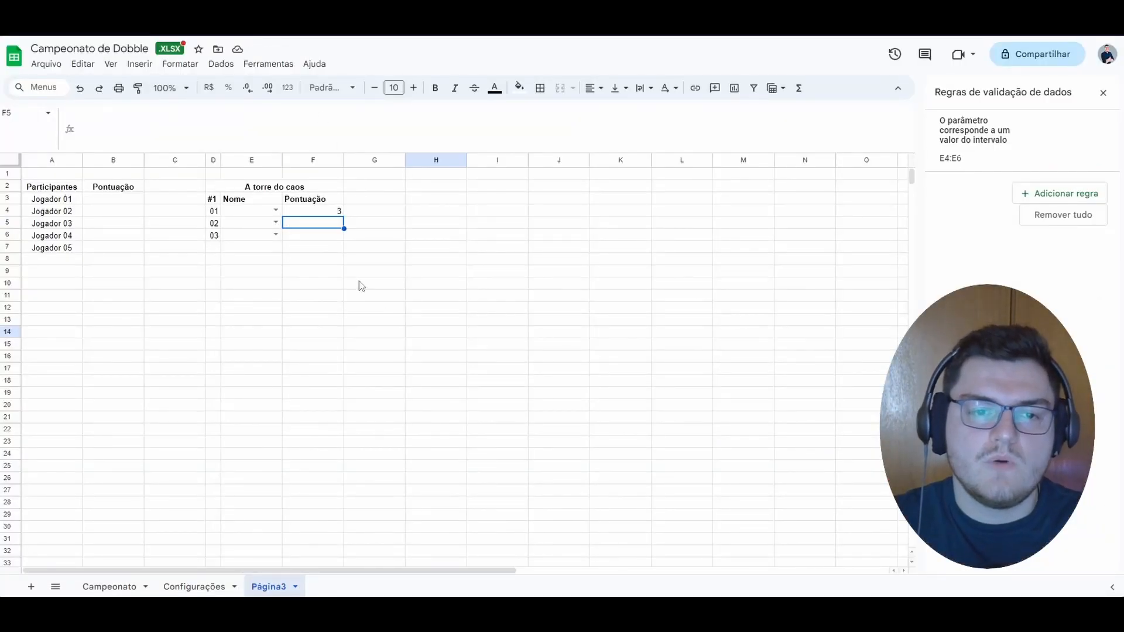
left_click(360, 282)
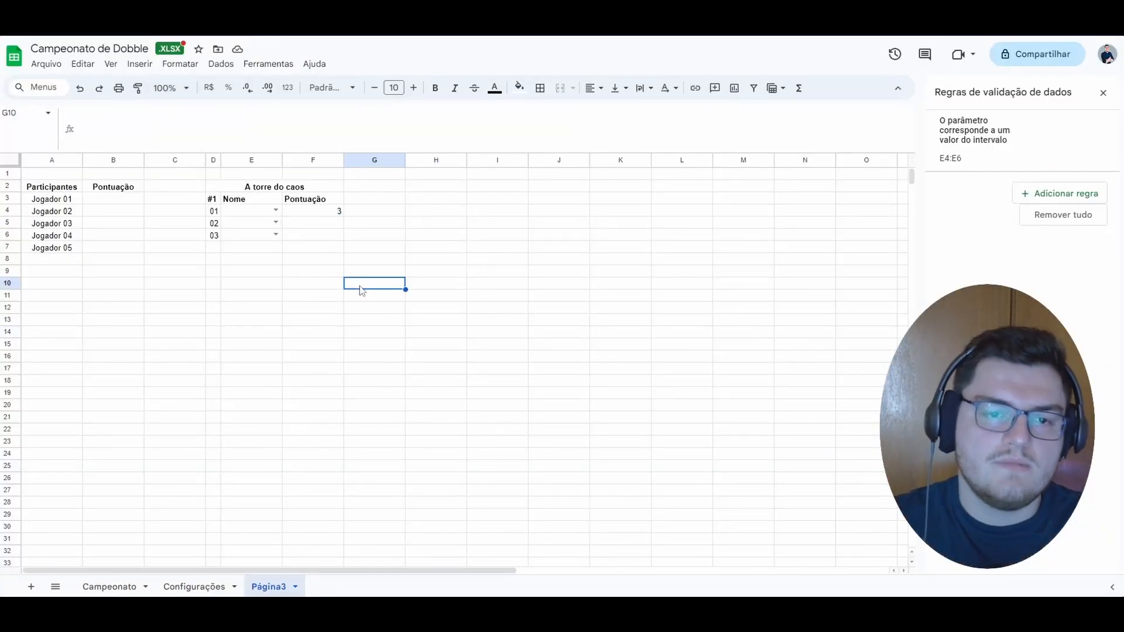
Link the second-place Pontuação cell F5 to B10 of Configurações.
left_click(324, 225)
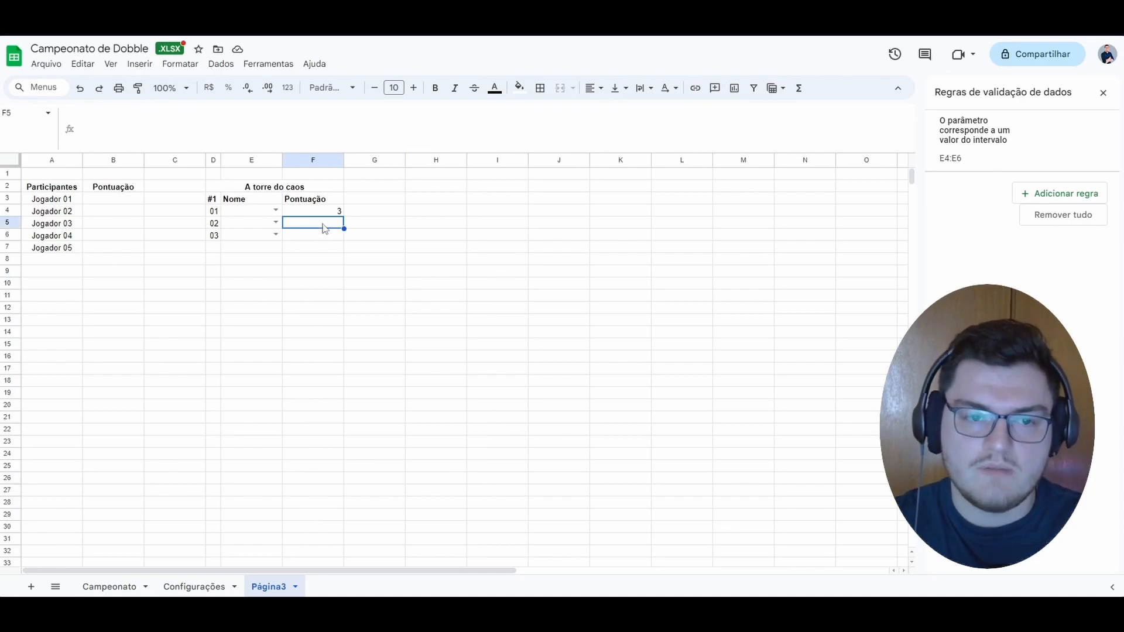
type("=")
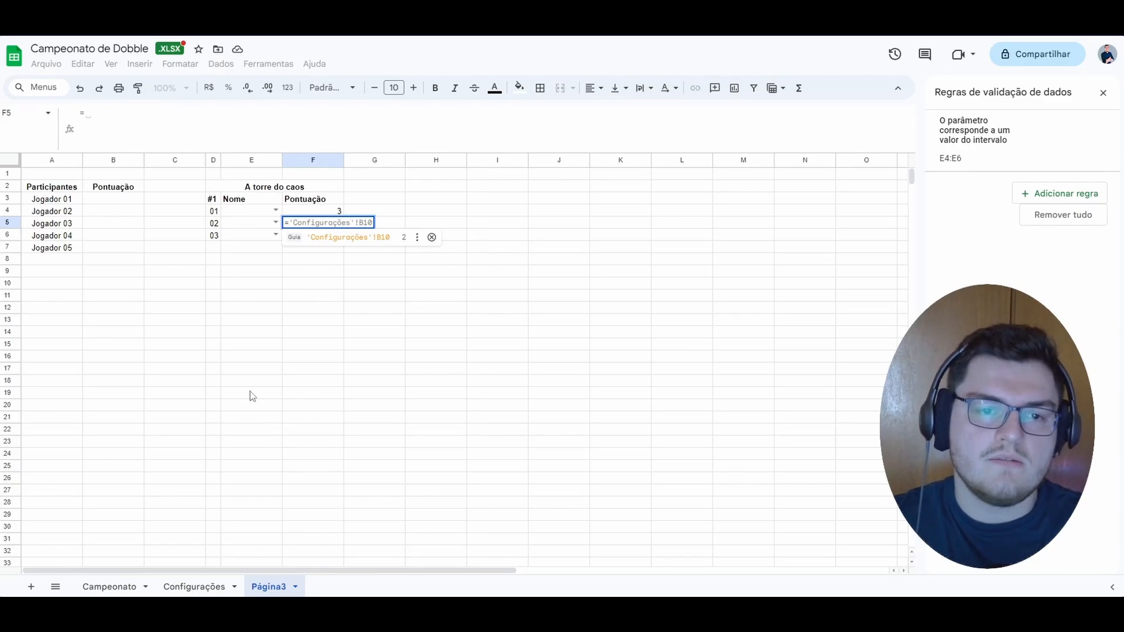
left_click(194, 586)
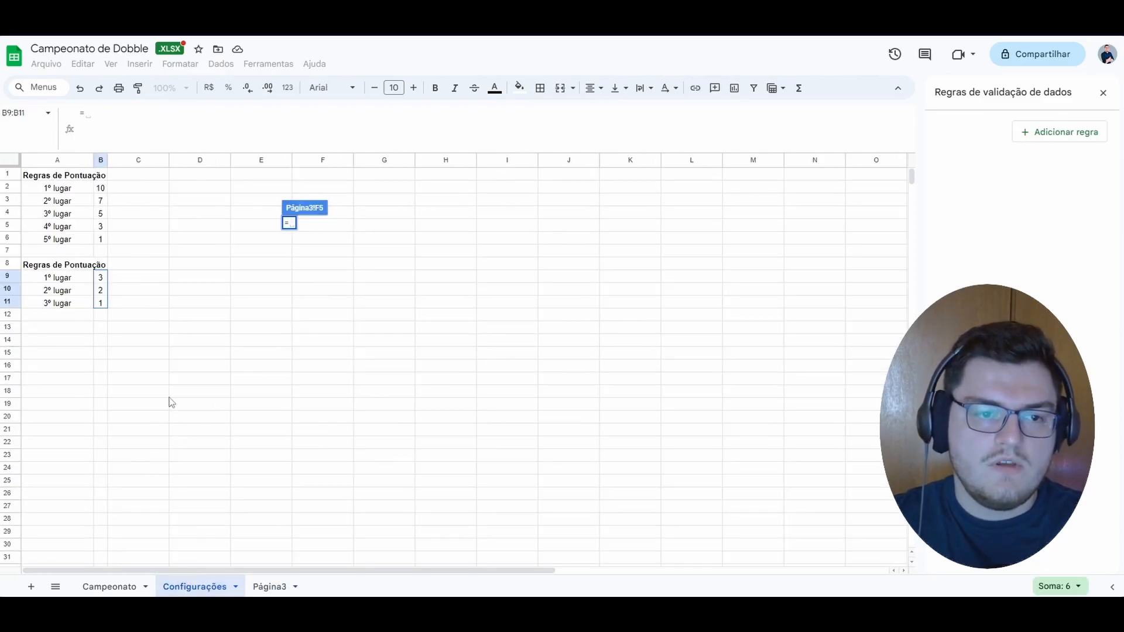
left_click(107, 294)
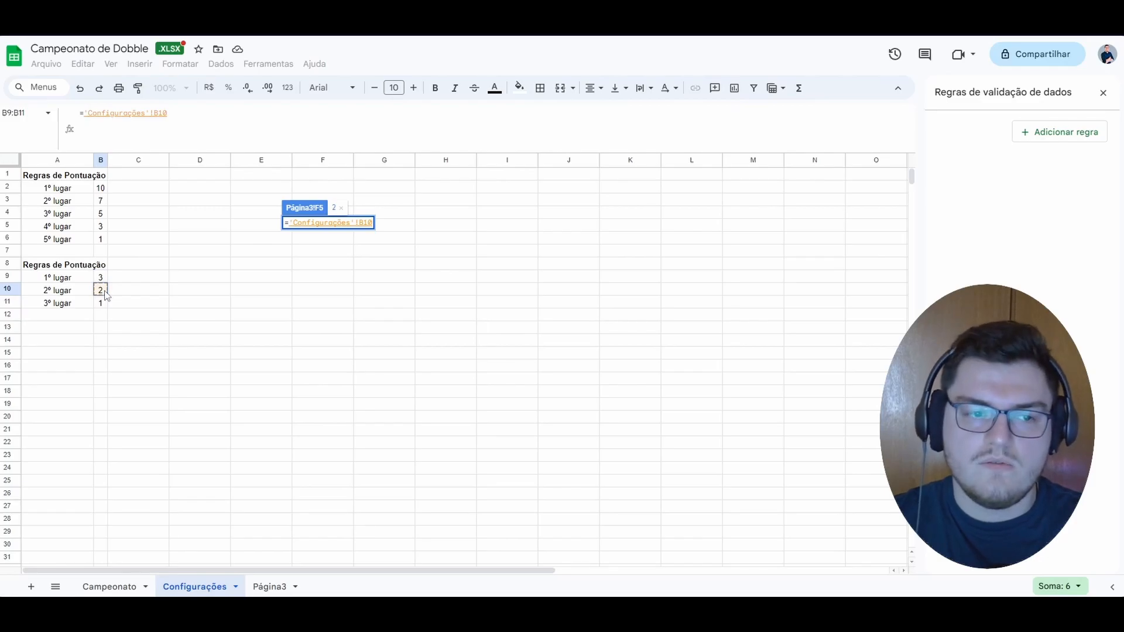
key("Return")
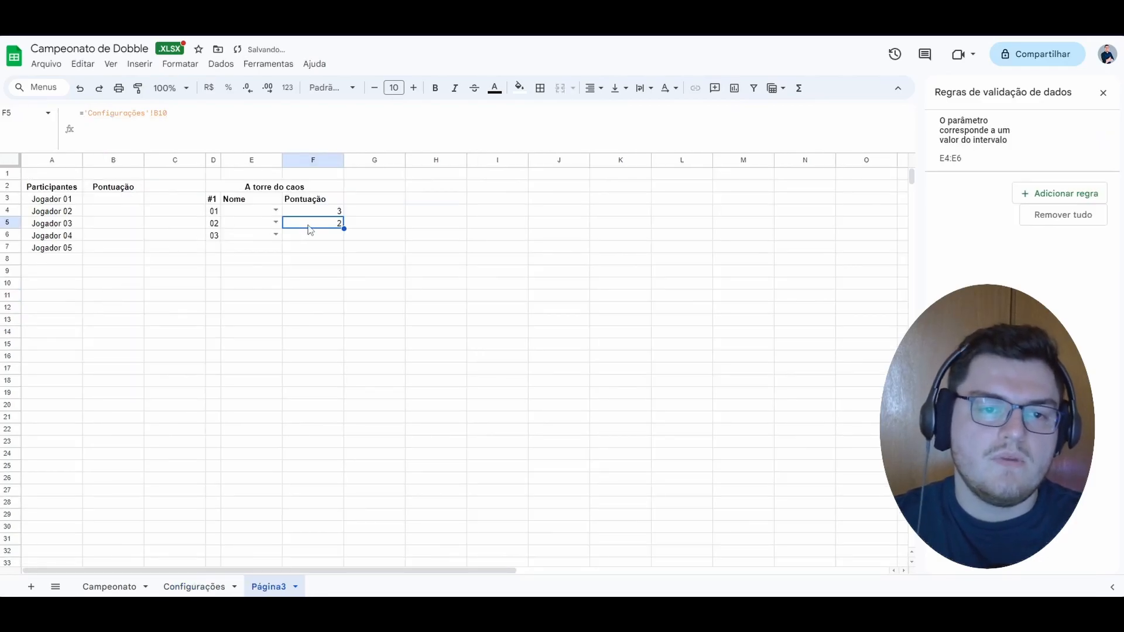
Link the third-place Pontuação cell F6 to B11 of Configurações, replacing the inserted B9:B11 reference.
type("=")
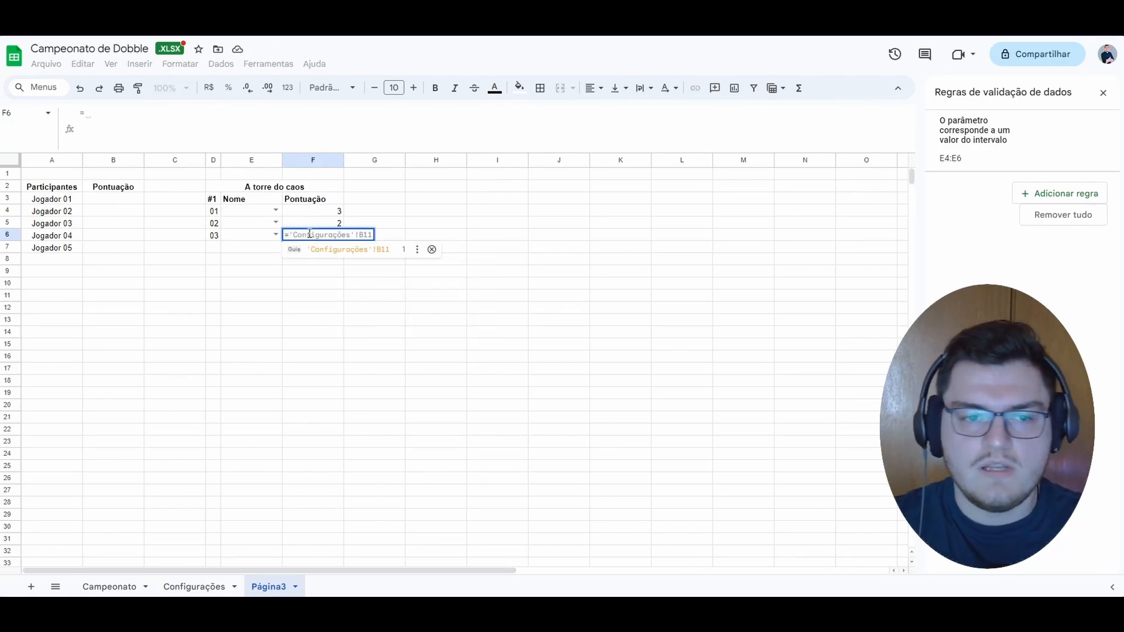
left_click(195, 586)
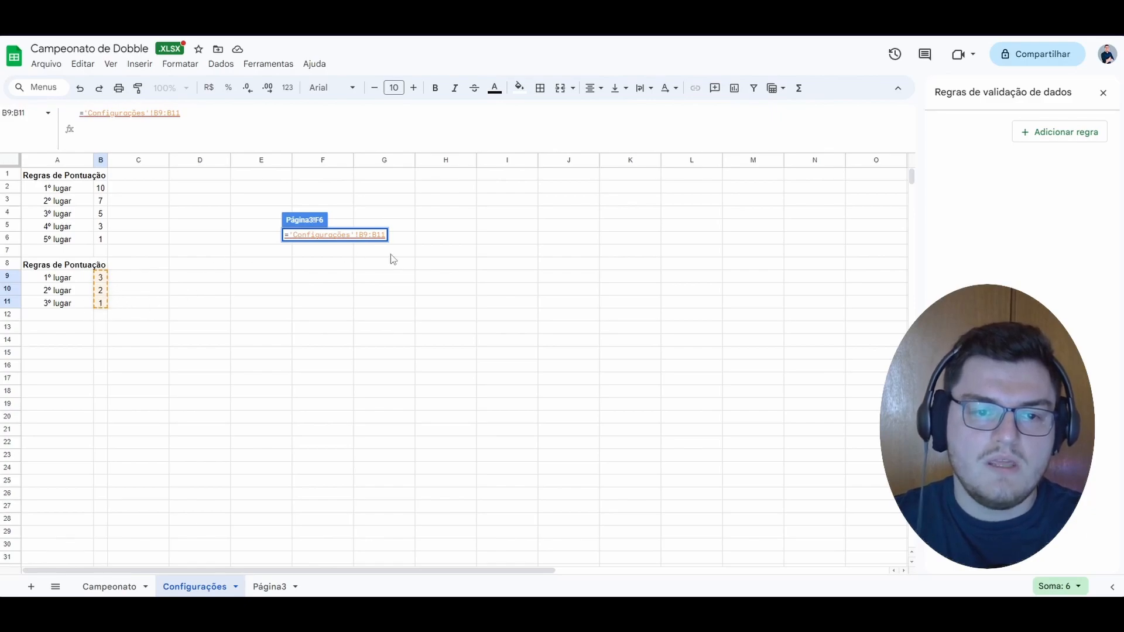
left_click_drag(286, 235, 400, 237)
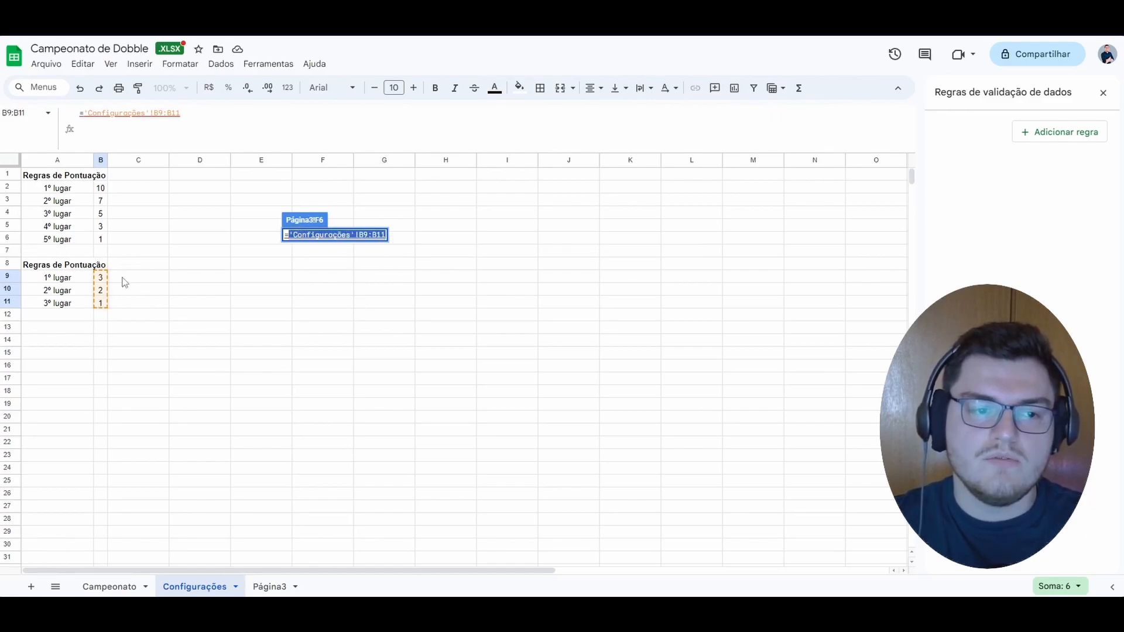
key("BackSpace")
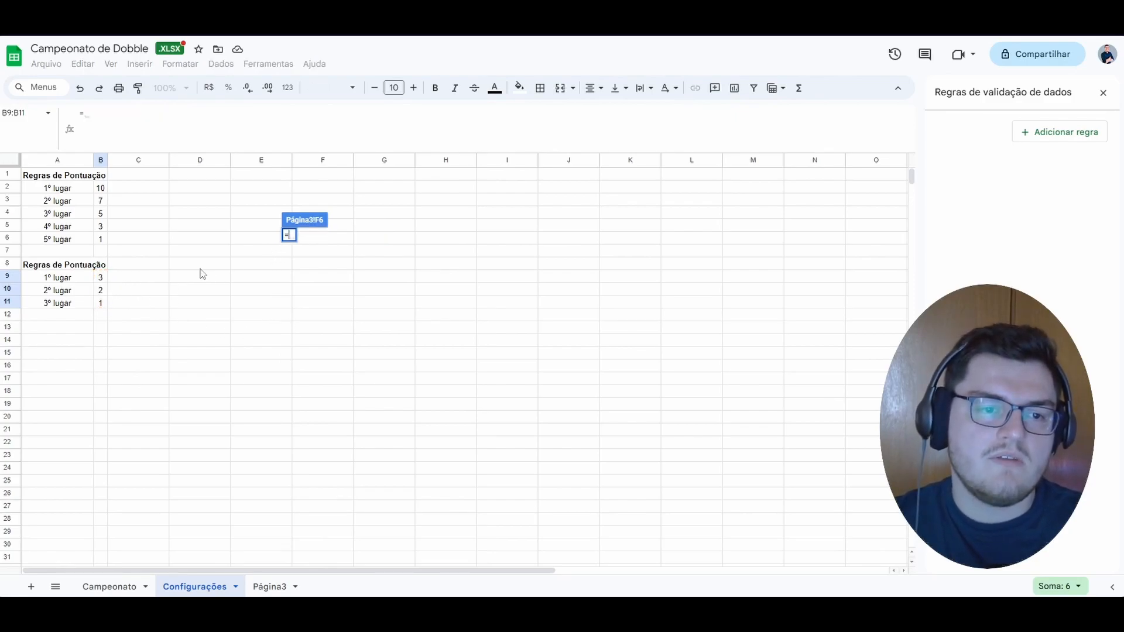
left_click(104, 303)
key("Return")
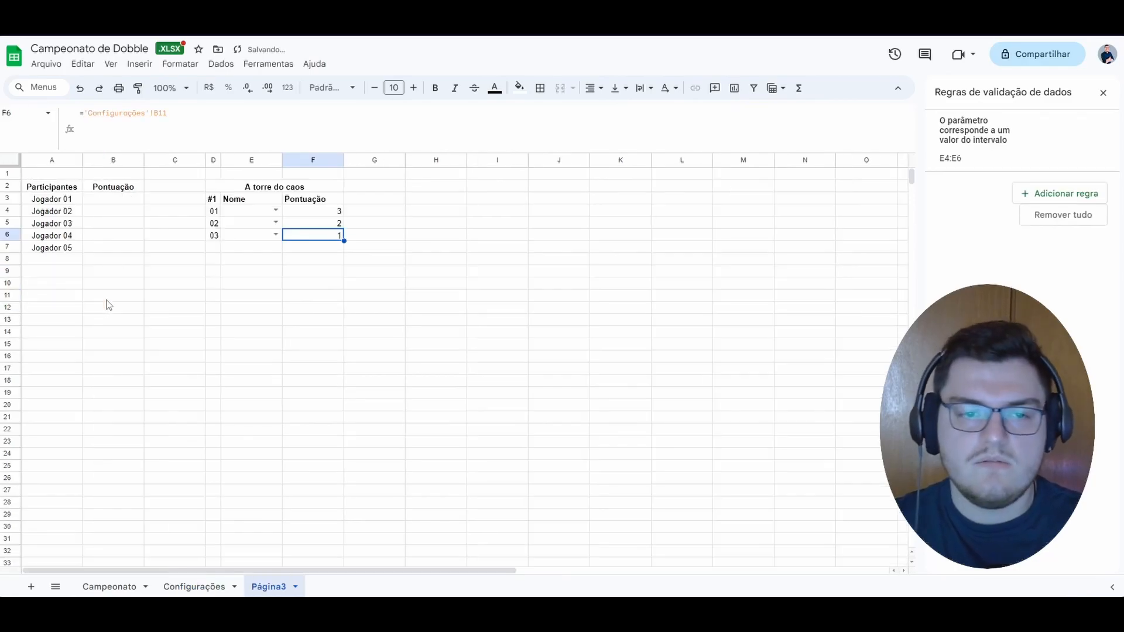
left_click(296, 331)
left_click_drag(332, 211, 331, 237)
left_click(371, 295)
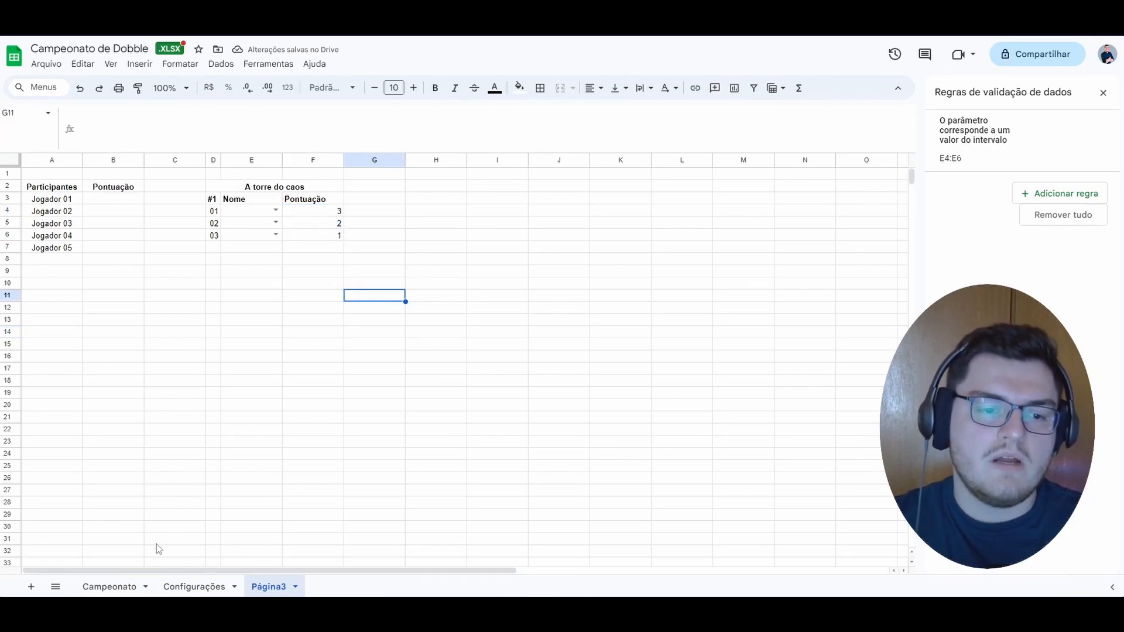
In Configurações, set the second rule table's first-place points to 5 and second-place points to 3, and return to Página3.
left_click(198, 586)
left_click(102, 277)
type("5")
key("Return")
type("3")
key("Return")
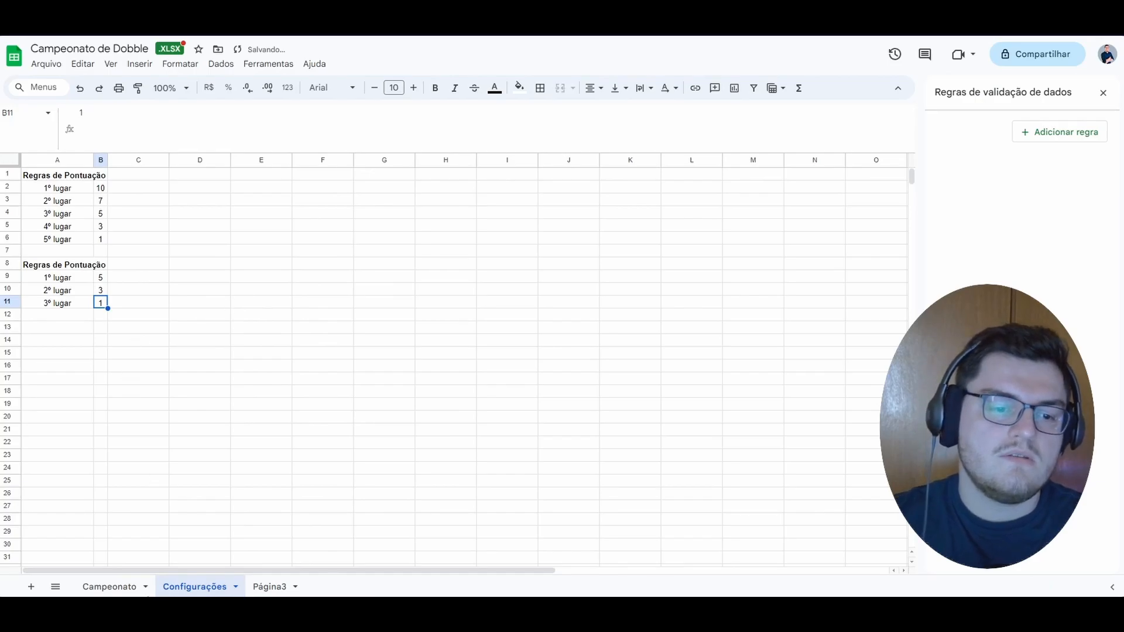
left_click(260, 587)
left_click(477, 273)
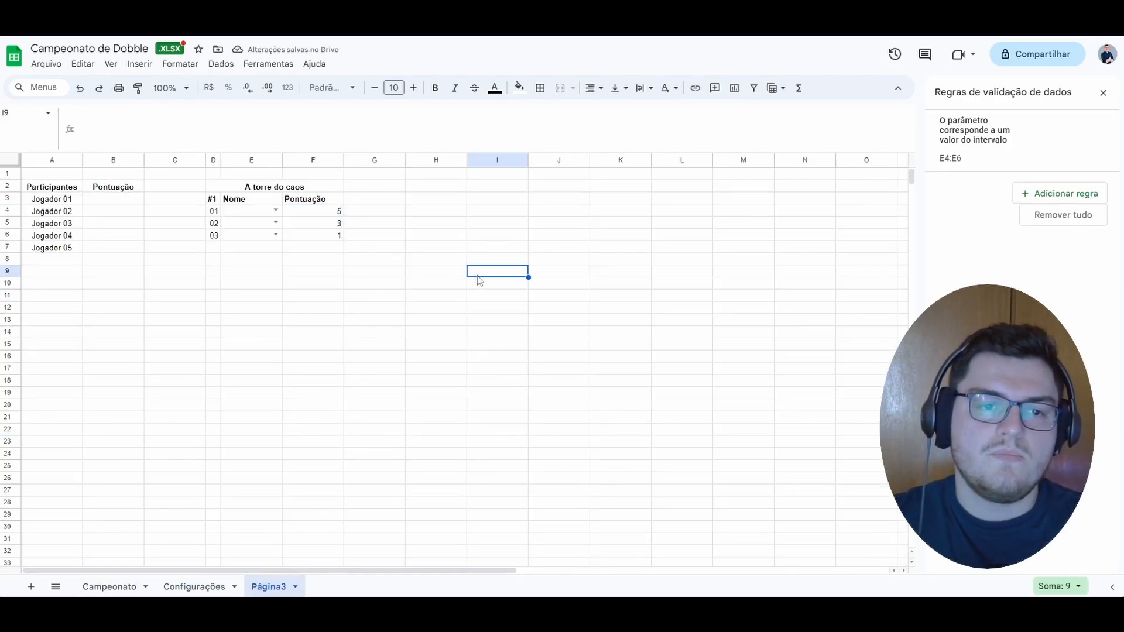
Autofit the widths of columns E and F to their contents.
left_click_drag(252, 160, 305, 161)
double_click(343, 160)
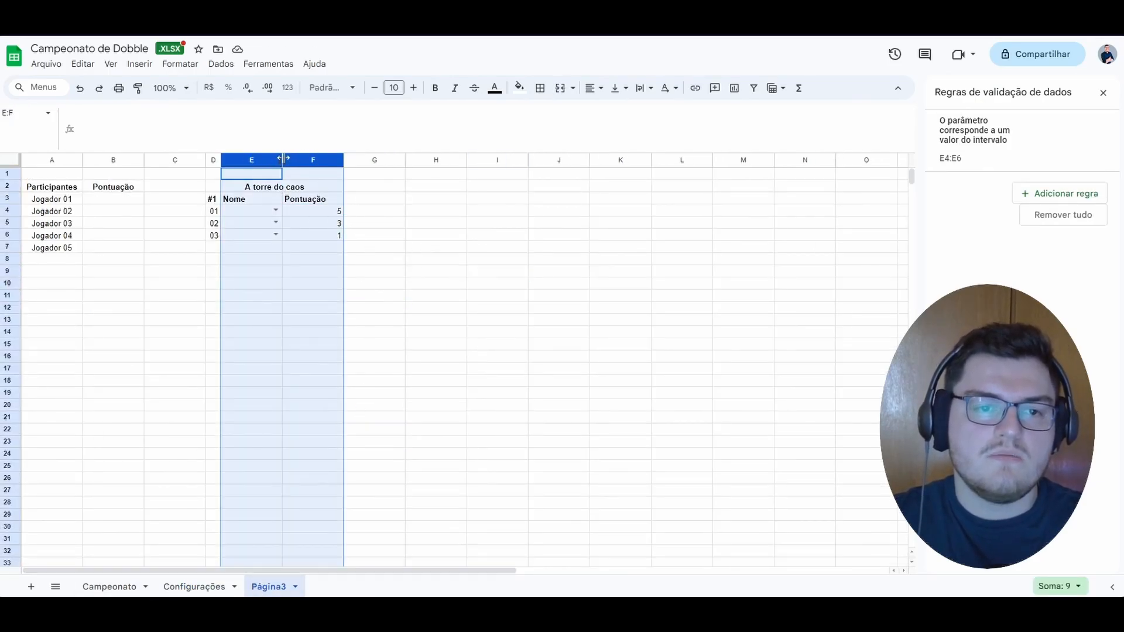
left_click(421, 248)
left_click_drag(214, 186, 290, 235)
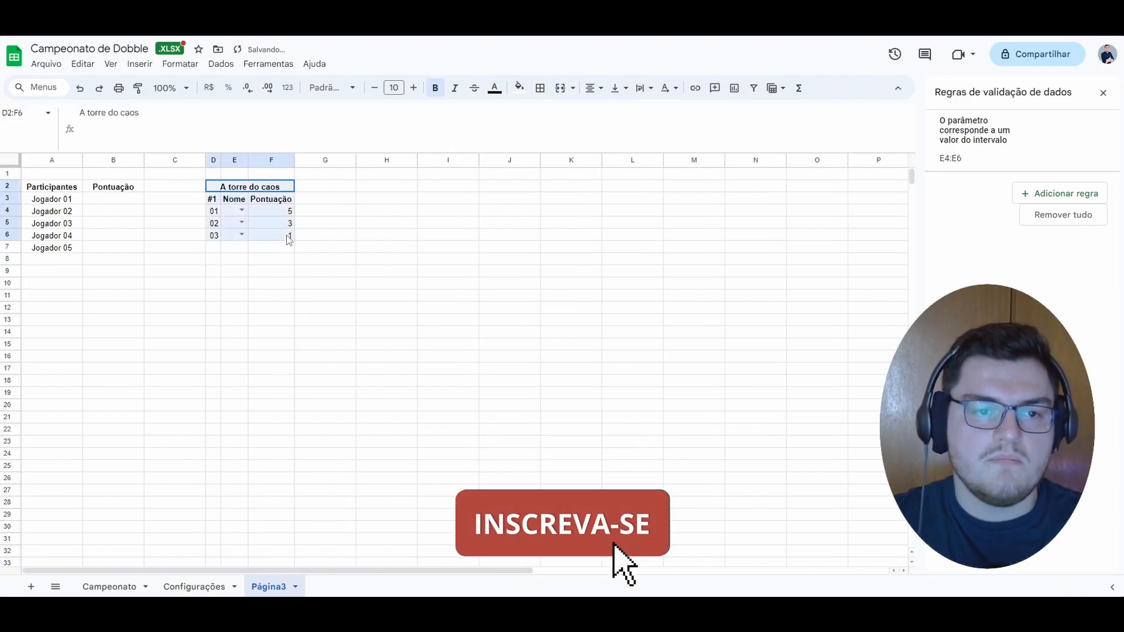
left_click(397, 359)
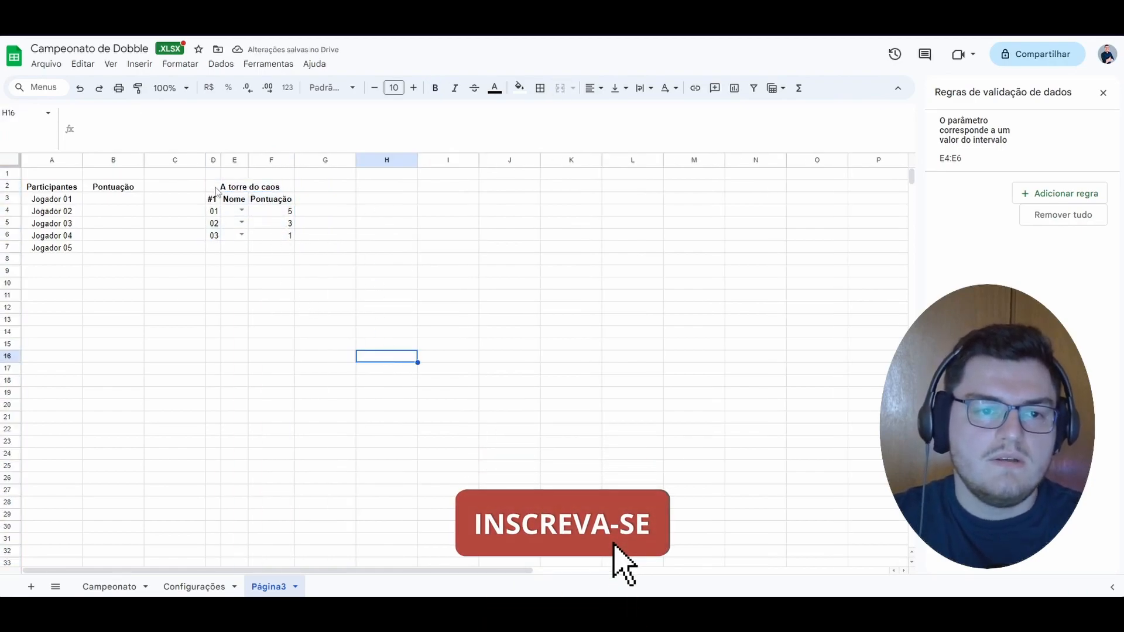
left_click_drag(215, 188, 285, 237)
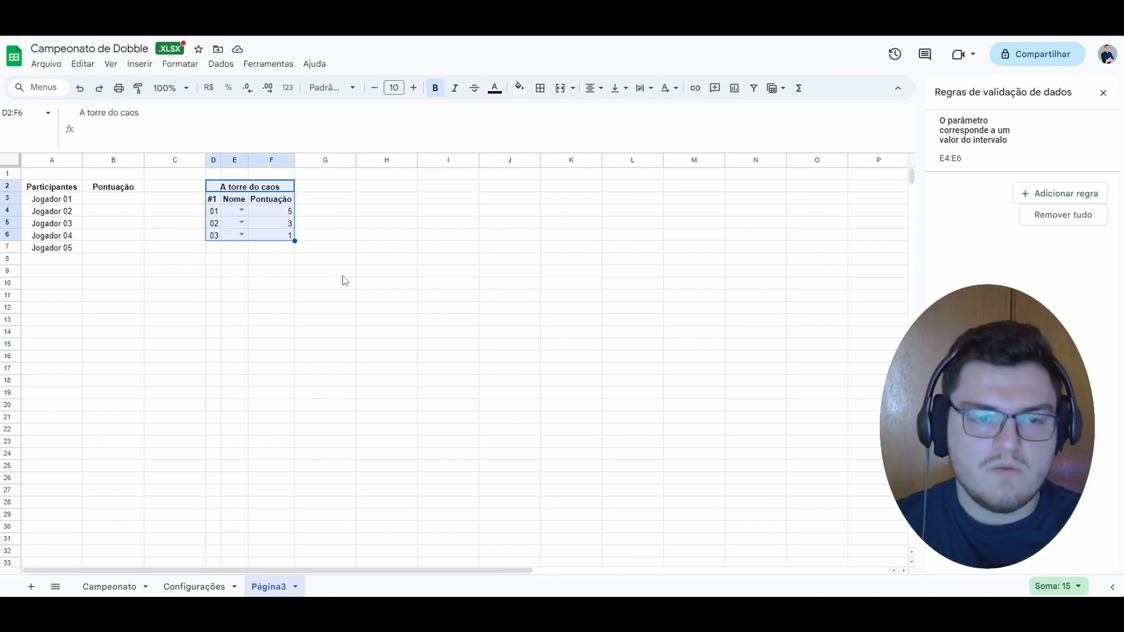
left_click(353, 320)
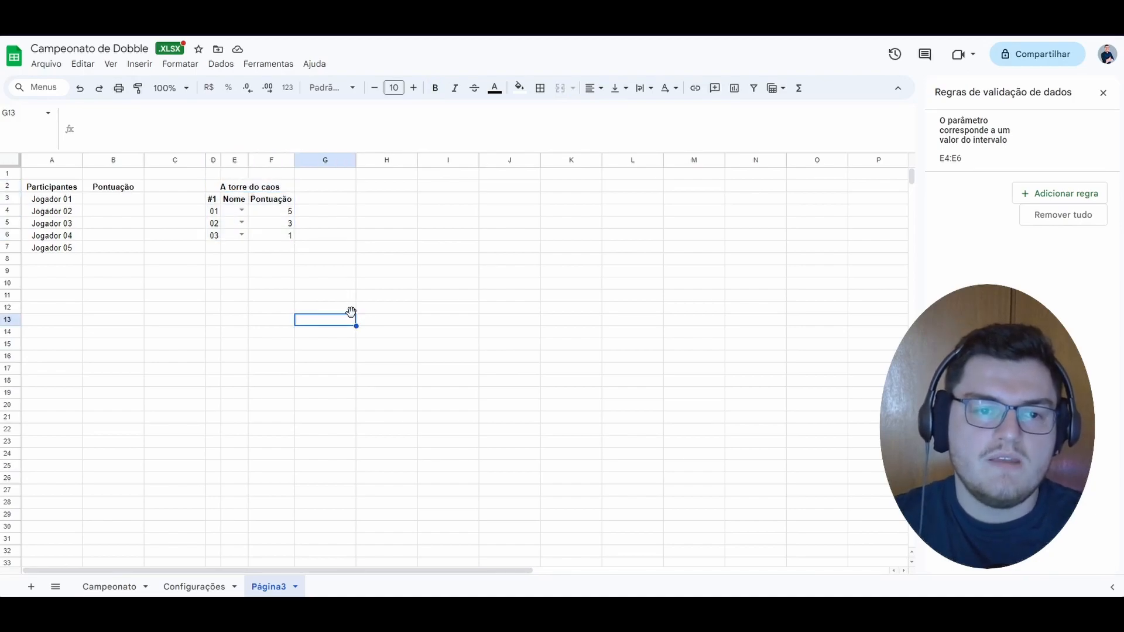
left_click_drag(238, 211, 235, 240)
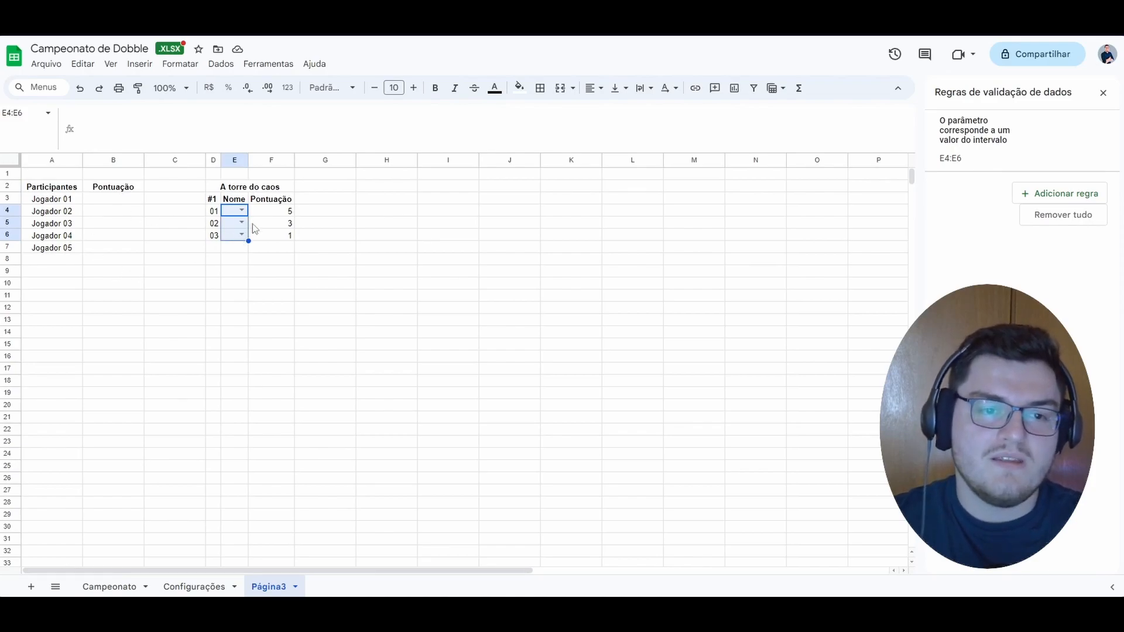
Choose Jogador 05 as the first-place name in E4 and autofit column E to the name.
left_click(242, 210)
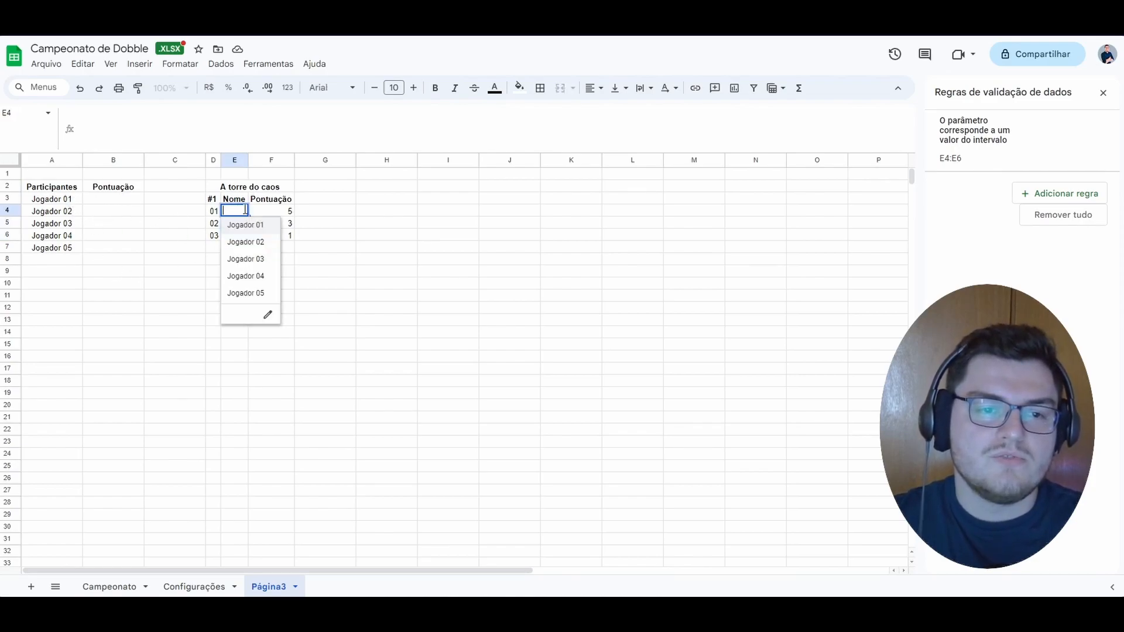
left_click(248, 295)
left_click(384, 295)
double_click(248, 160)
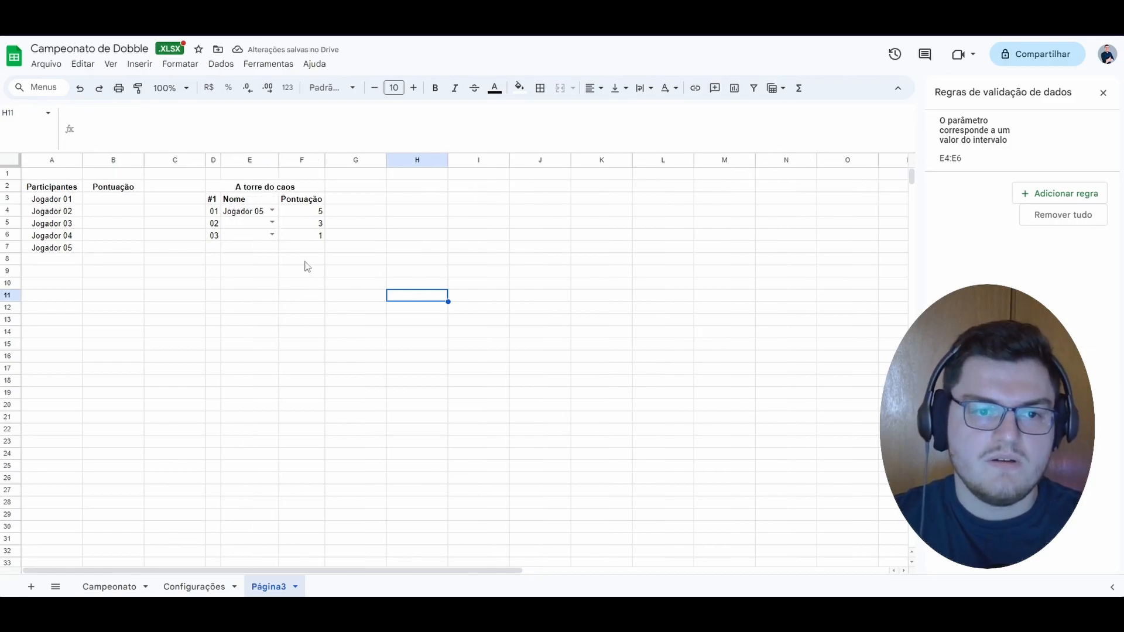
Centre-align the contents of the A torre do caos table, D2:F6.
left_click_drag(221, 189, 287, 231)
left_click(593, 88)
left_click(614, 111)
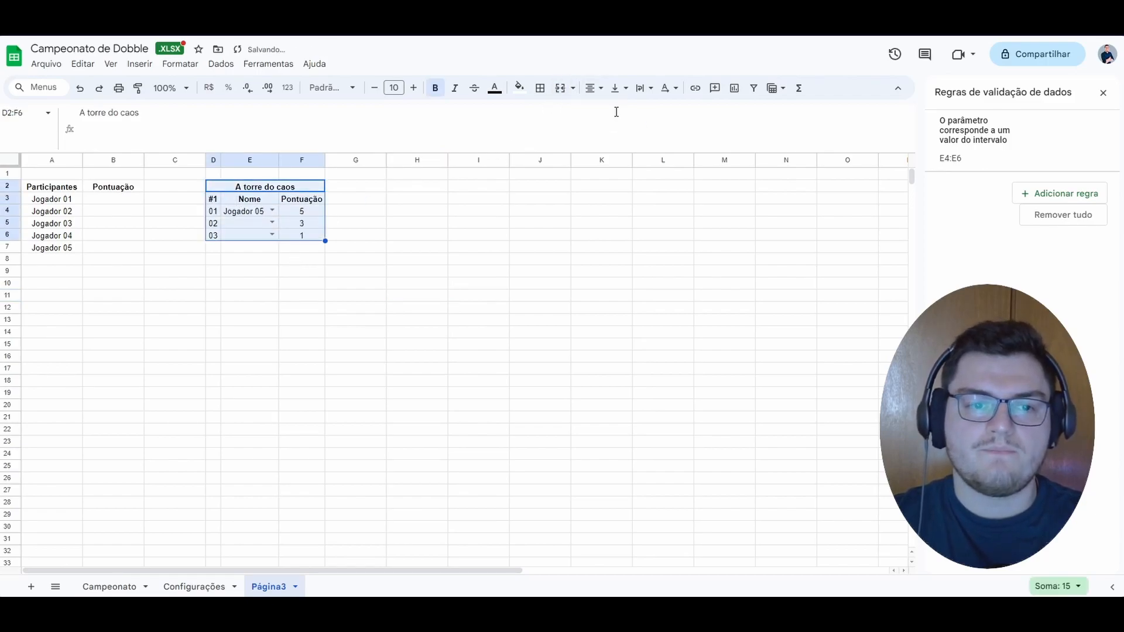
left_click(479, 296)
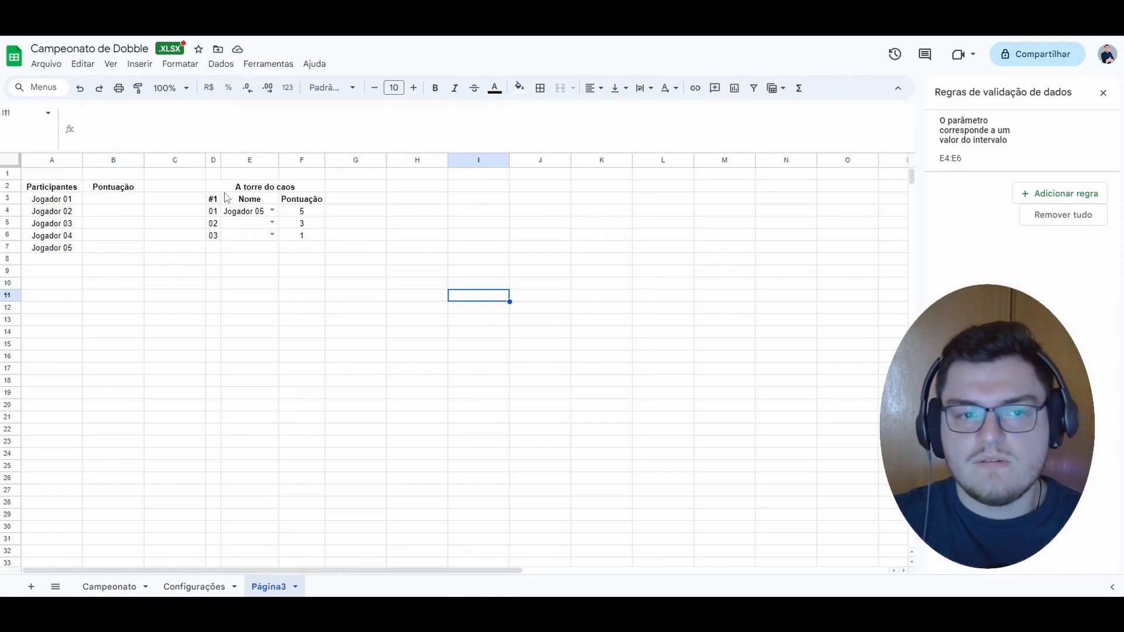
Clear the selected player from the first-place name cell E4.
left_click(274, 210)
left_click(368, 282)
left_click(256, 214)
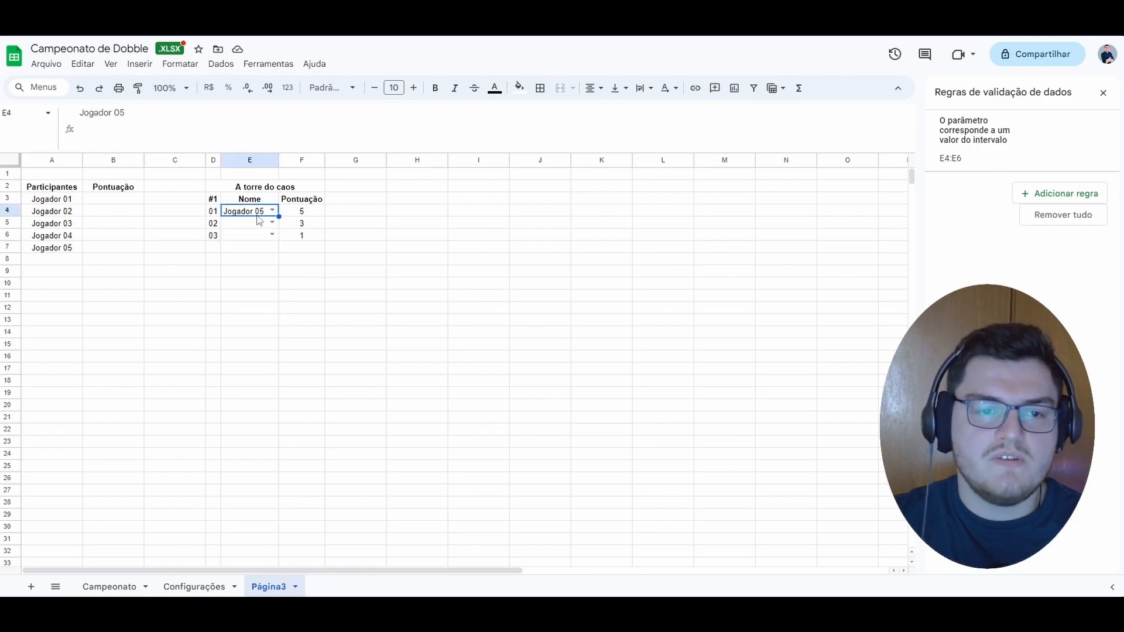
key("Delete")
left_click(337, 367)
Duplicate the A torre do caos table D2:F6 by copying it and pasting the copy at D8.
left_click_drag(214, 192, 263, 244)
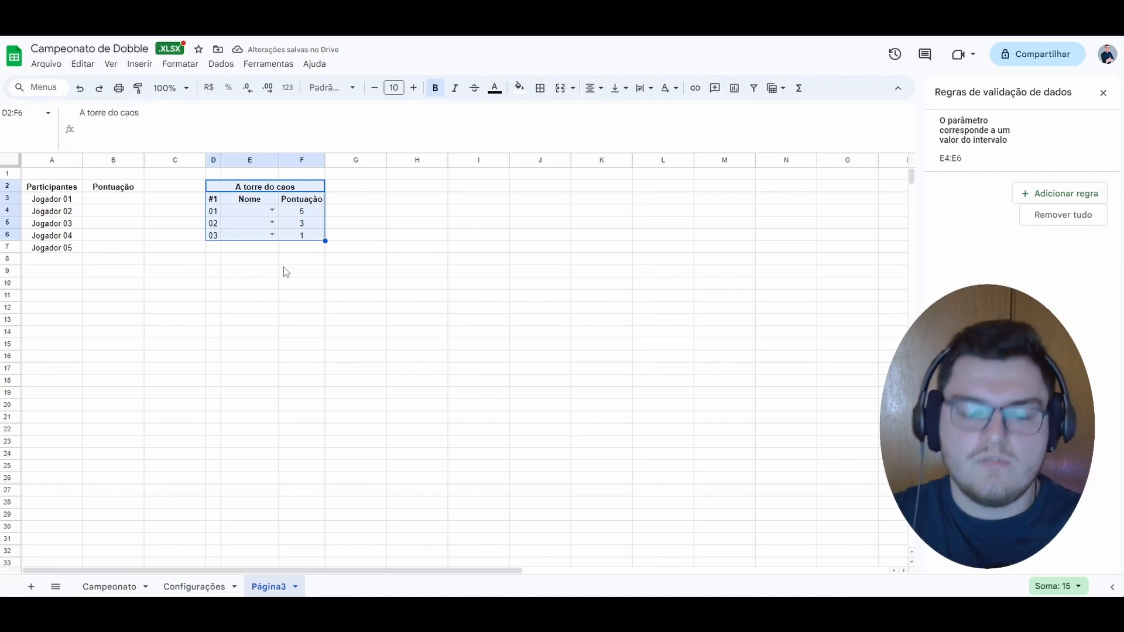
key("ctrl+c")
left_click(215, 262)
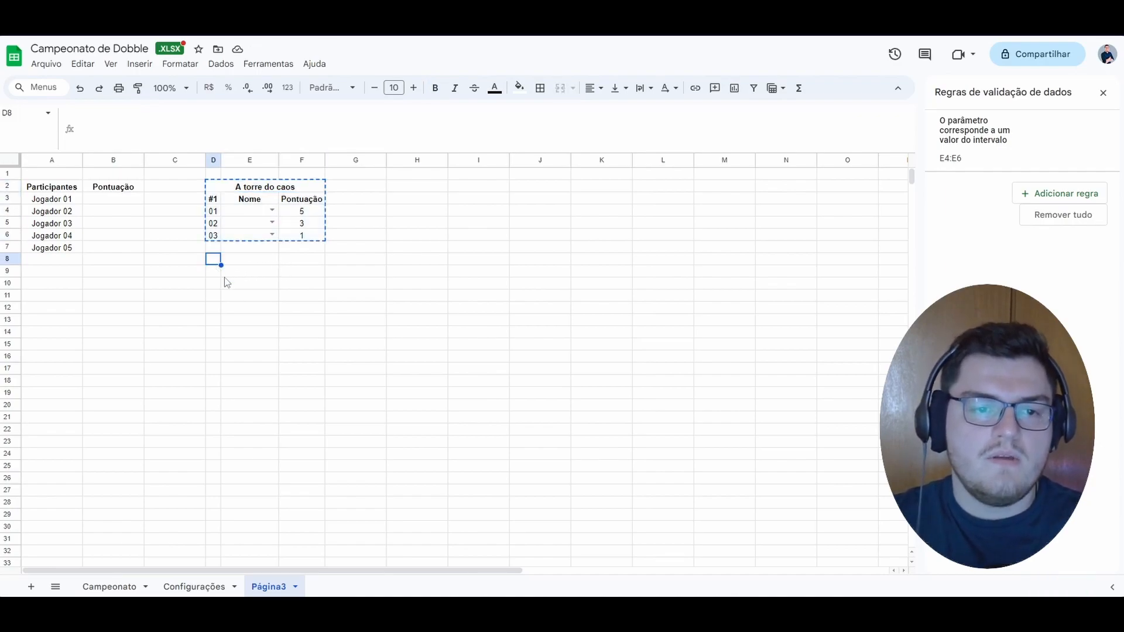
key("ctrl+v")
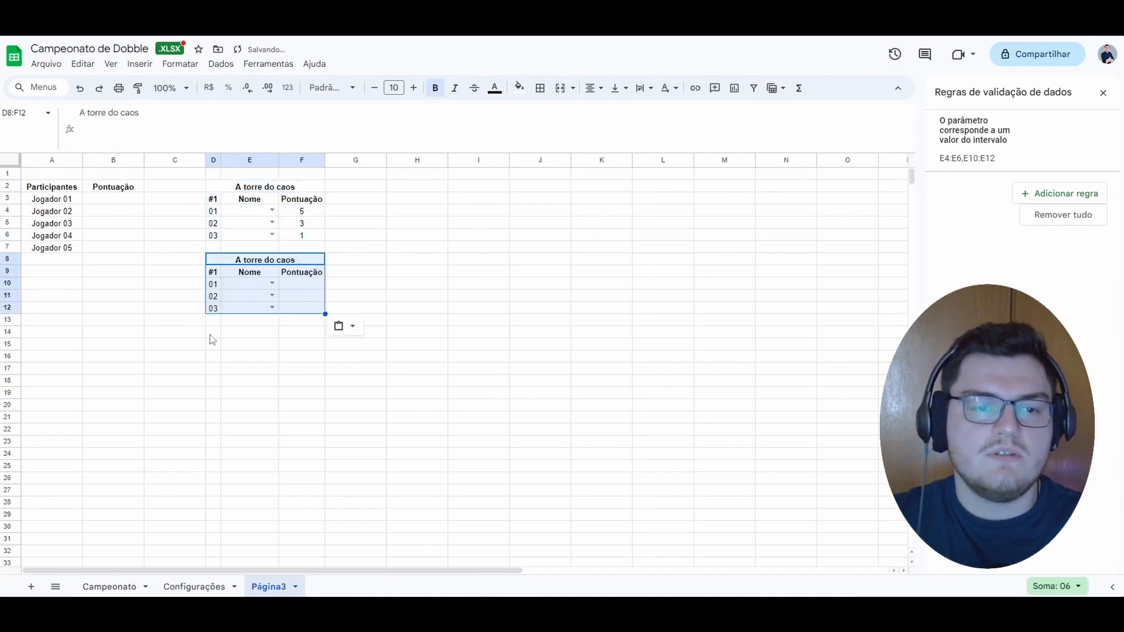
Paste another copy of the A torre do caos table at D14.
left_click(213, 334)
key("ctrl+v")
left_click(387, 379)
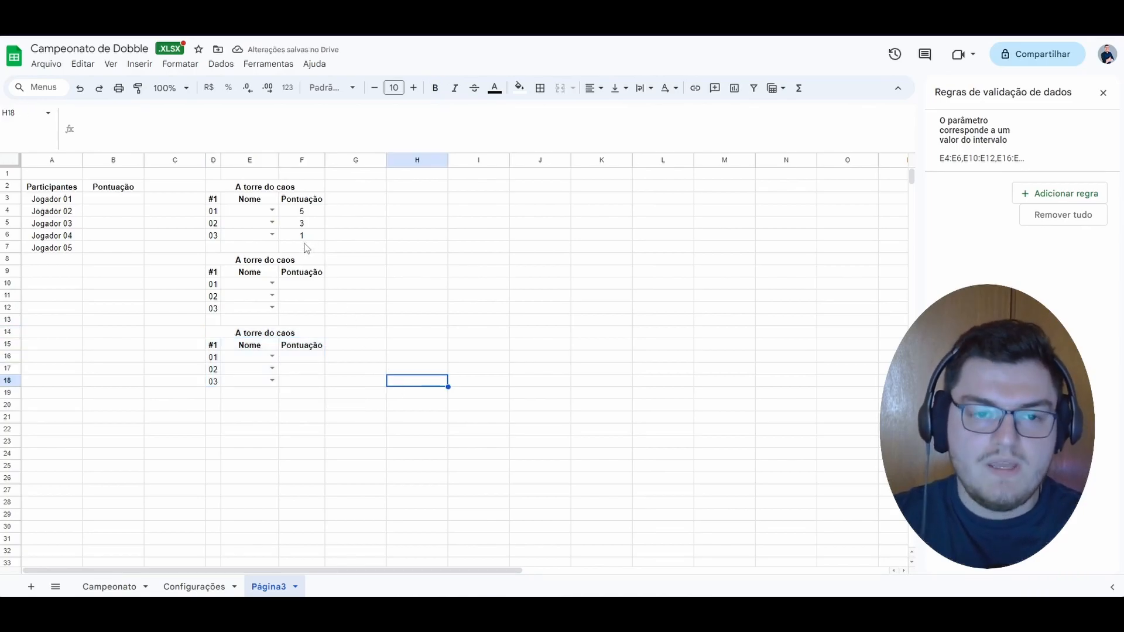
Examine the Configurações references behind the points in F4:F6 of the first A torre do caos table.
left_click(314, 214)
left_click(313, 226)
left_click(312, 238)
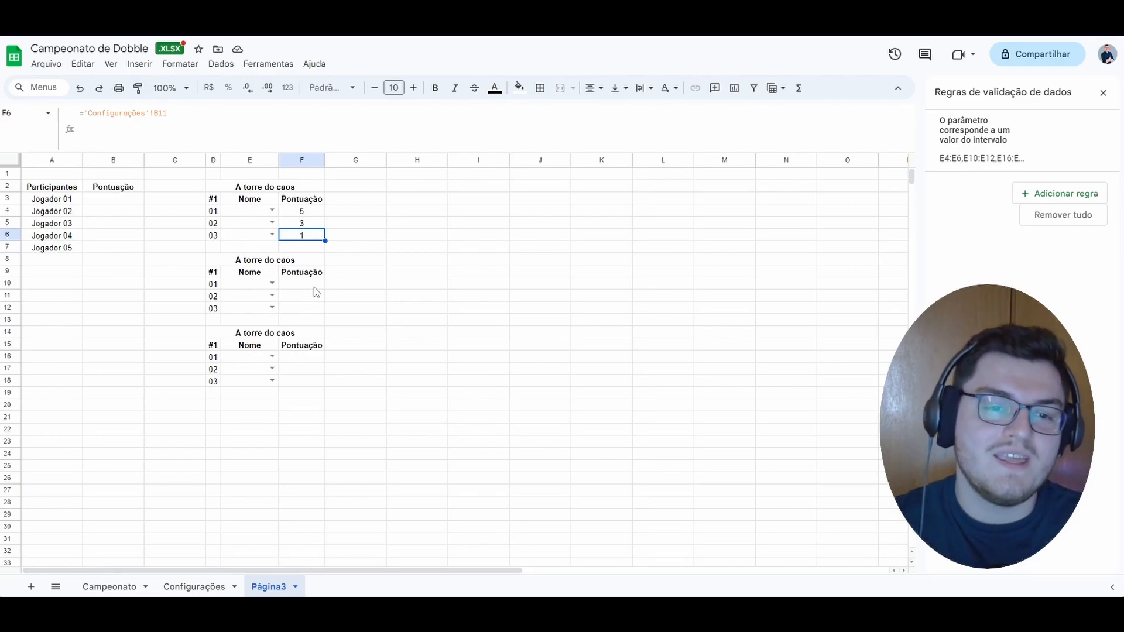
key("Up")
key("Up")
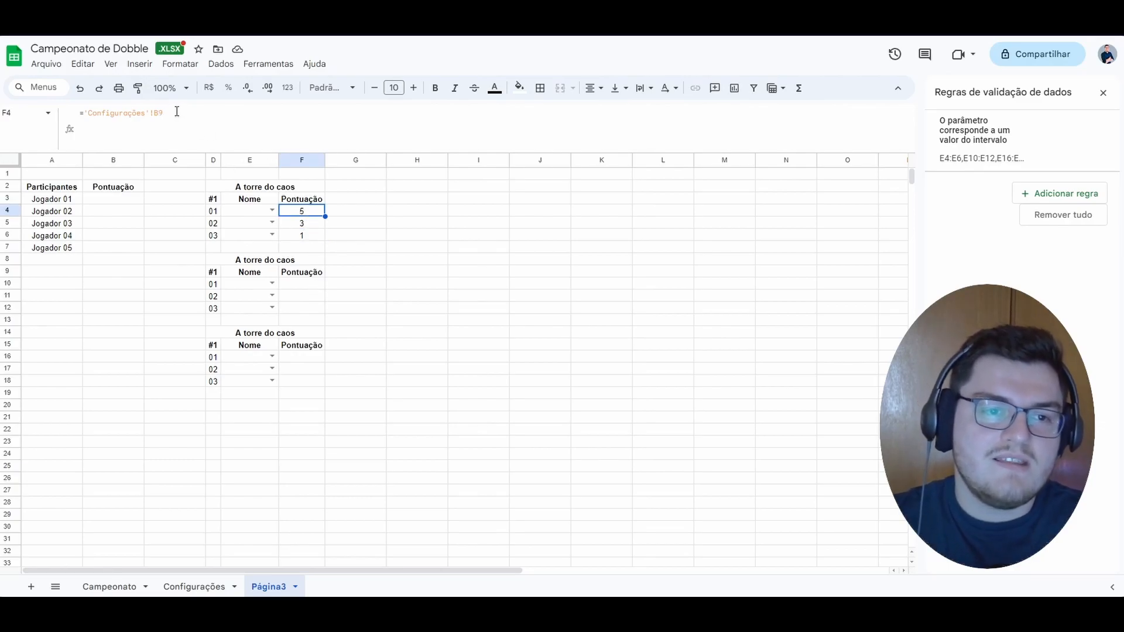
double_click(164, 112)
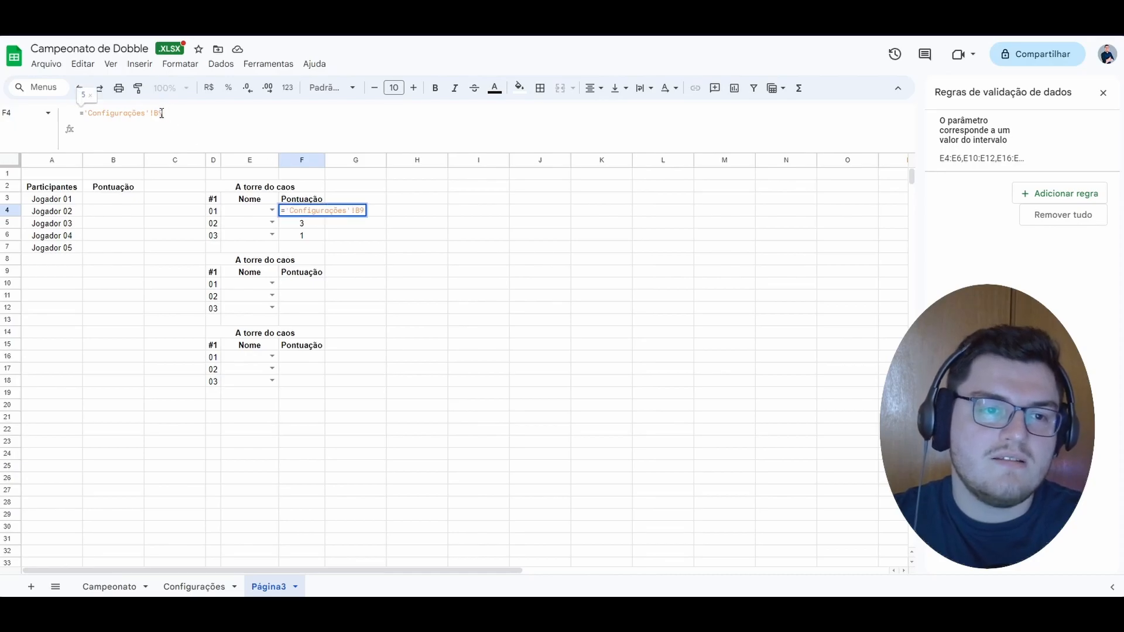
key("Return")
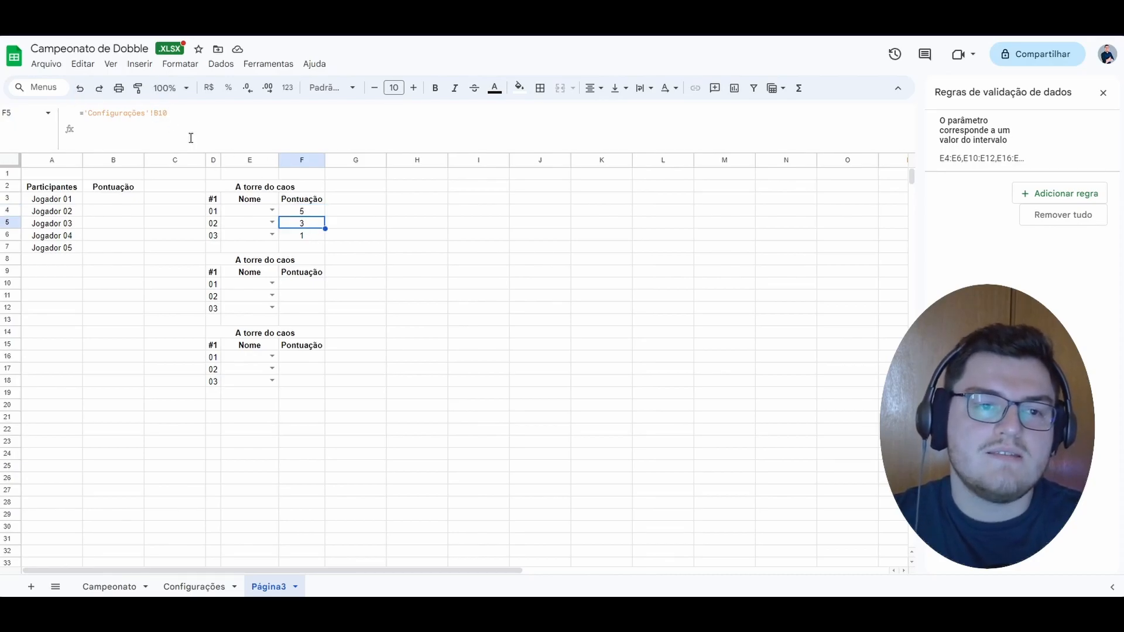
double_click(325, 222)
key("Return")
double_click(298, 237)
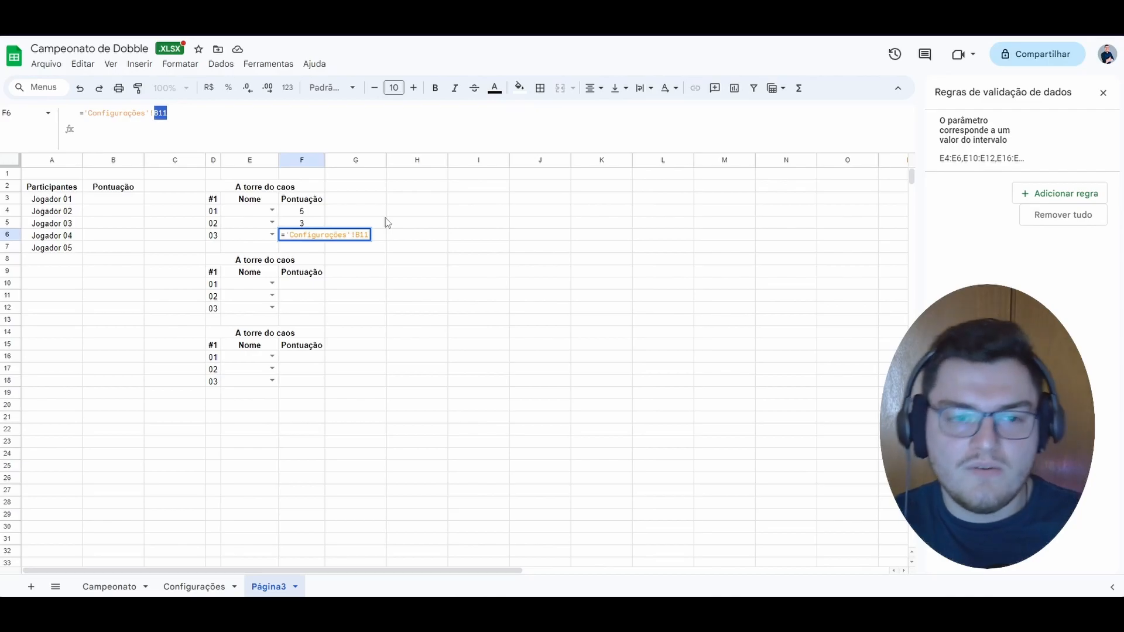
key("Return")
Check which Configurações cells the points formulas in F10:F12 of the second table refer to.
left_click(304, 285)
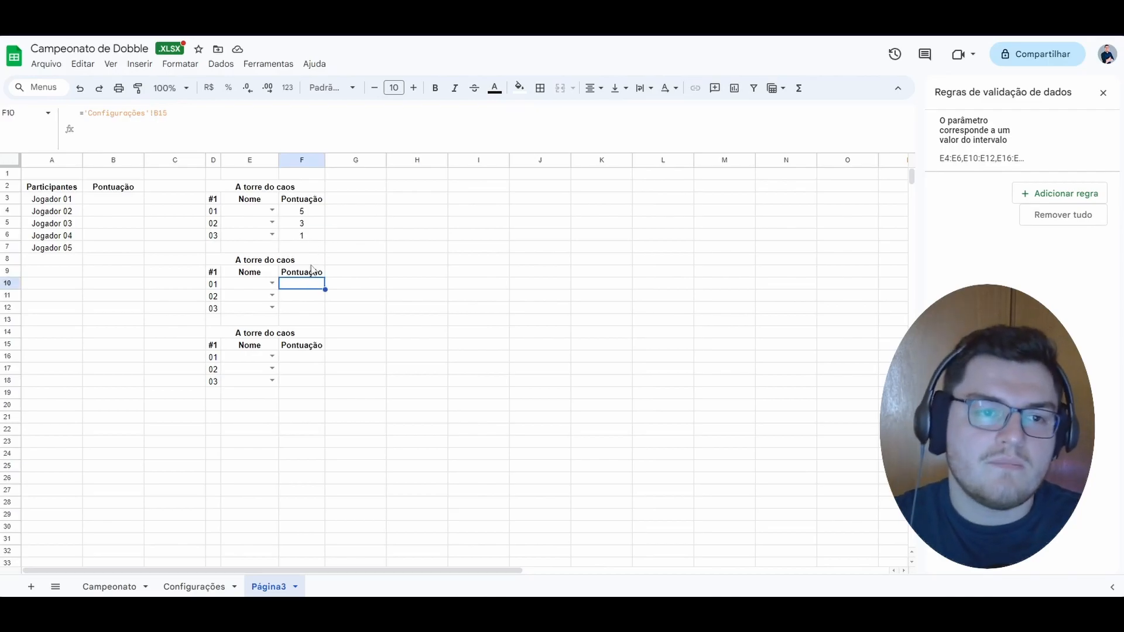
double_click(164, 114)
left_click(405, 311)
left_click(308, 297)
left_click(300, 307)
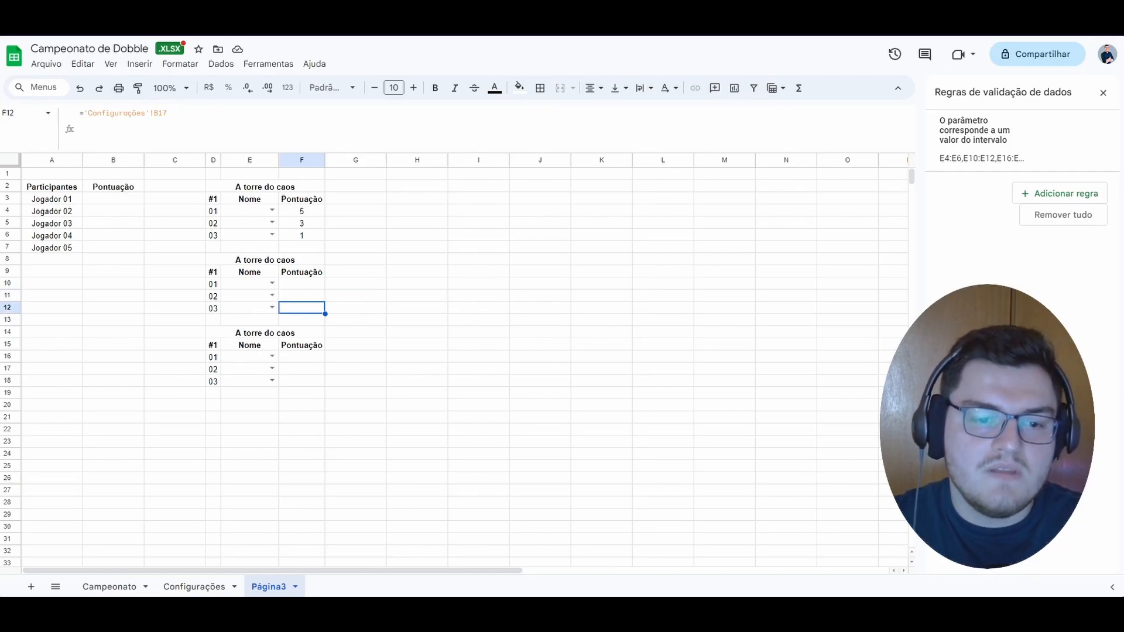
Enter test letters a, b and c in Configurações cells B15:B17 and check the second table's points on Página3.
left_click(233, 587)
left_click(100, 354)
mouse_move(102, 356)
left_mouse_down()
mouse_move(108, 385)
mouse_move(103, 355)
left_mouse_up()
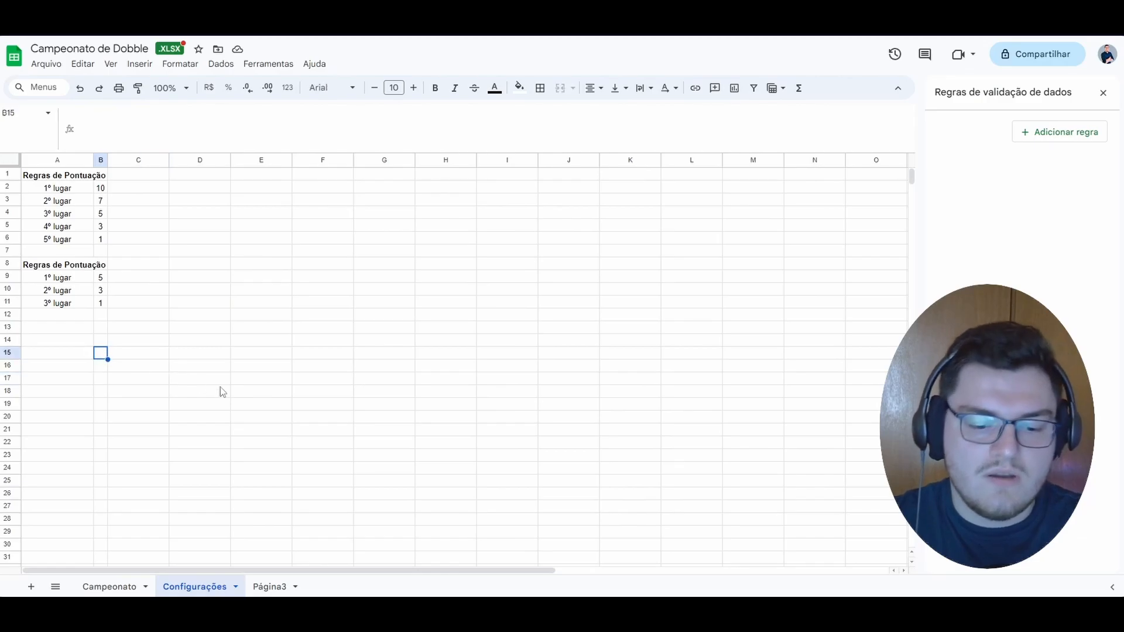
type("a")
key("Return")
type("b")
key("Return")
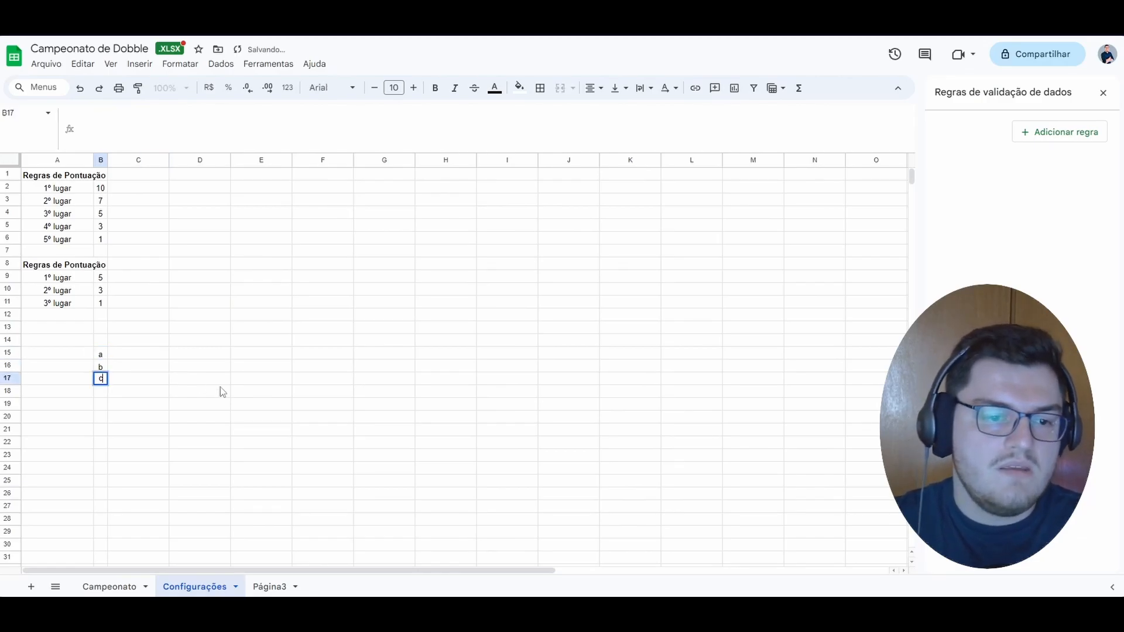
type("c")
left_click(220, 387)
left_click(269, 587)
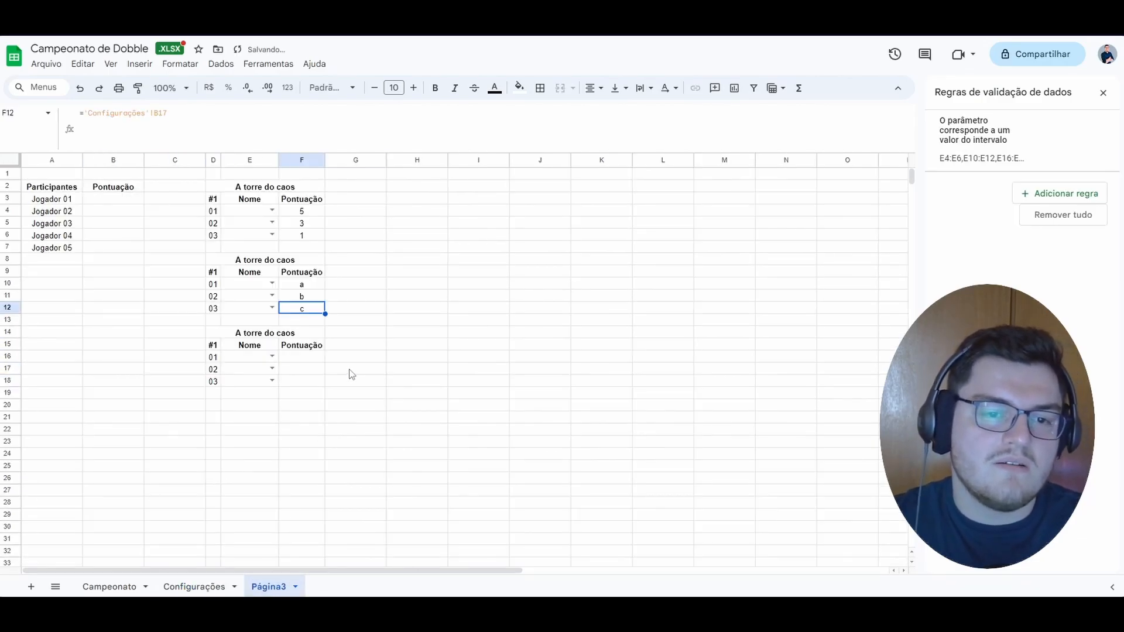
left_click_drag(302, 285, 302, 309)
left_click(409, 318)
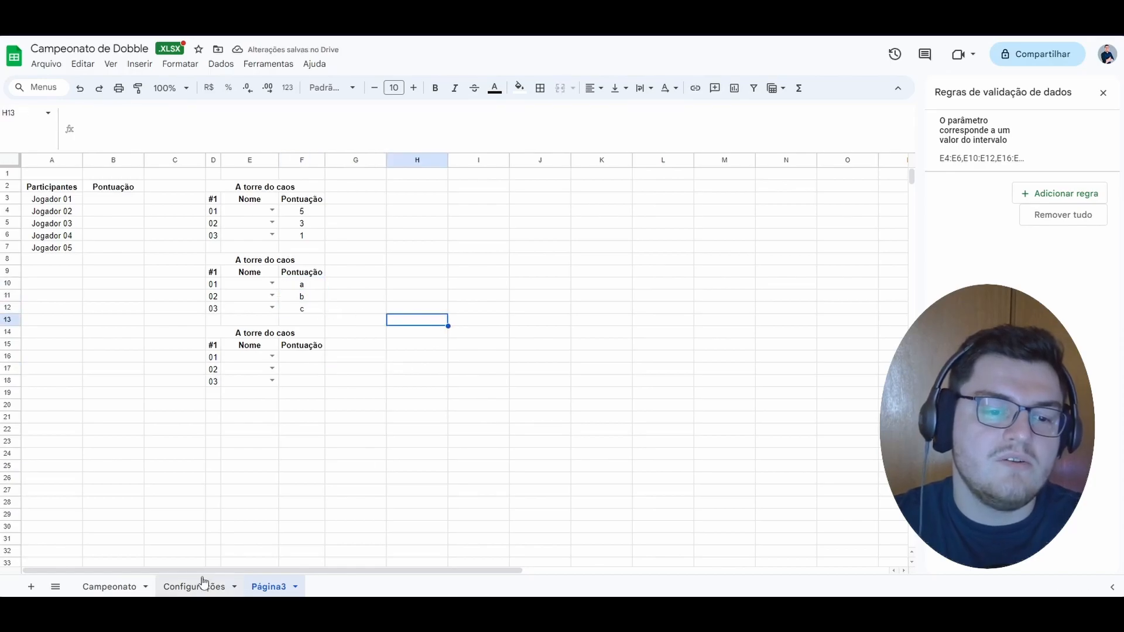
Clear the test letters from Configurações cells B15:B17 and return to Página3.
left_click(198, 586)
left_click_drag(100, 354, 103, 384)
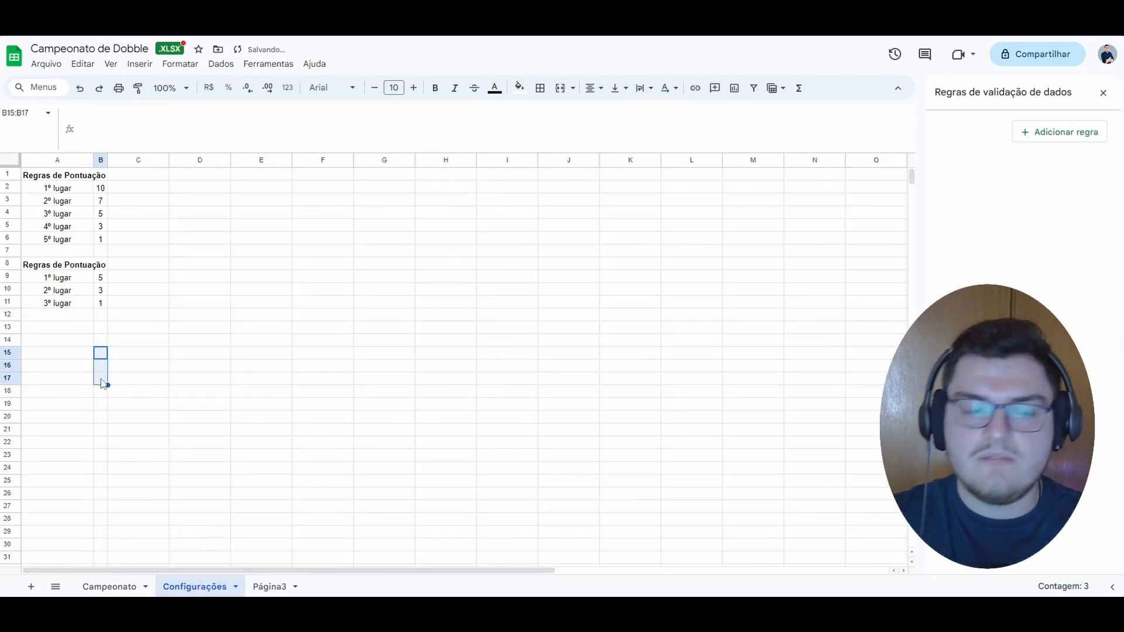
left_click(270, 587)
left_click(388, 271)
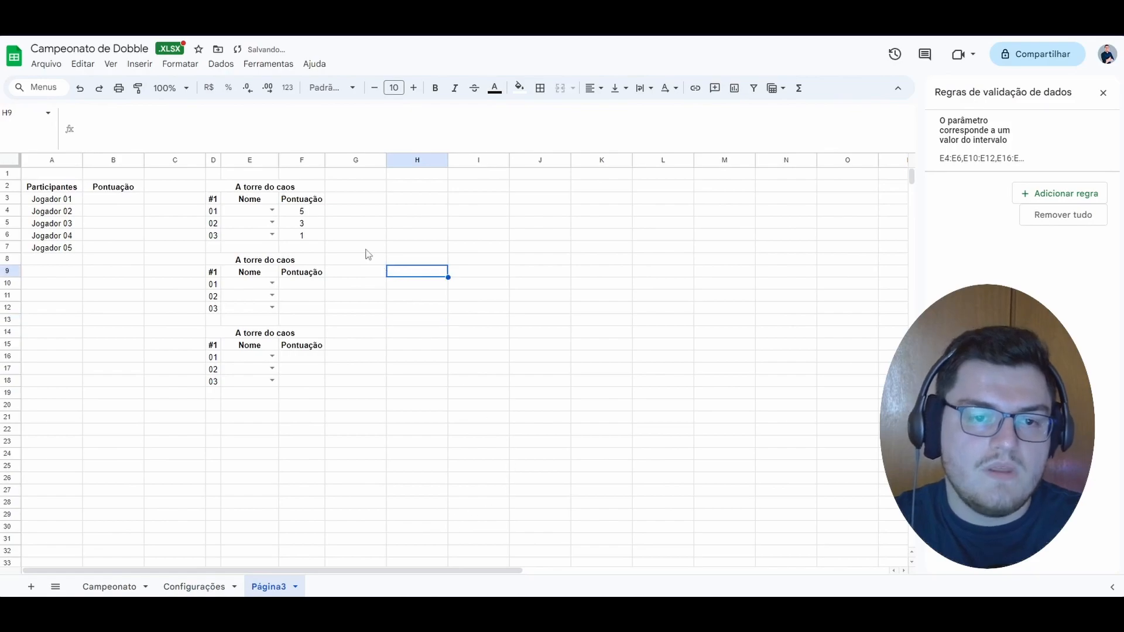
Make the first-place points reference in F4 absolute, as ='Configurações'!$B$9.
left_click(302, 212)
left_click(158, 113)
left_click(407, 259)
left_click(319, 213)
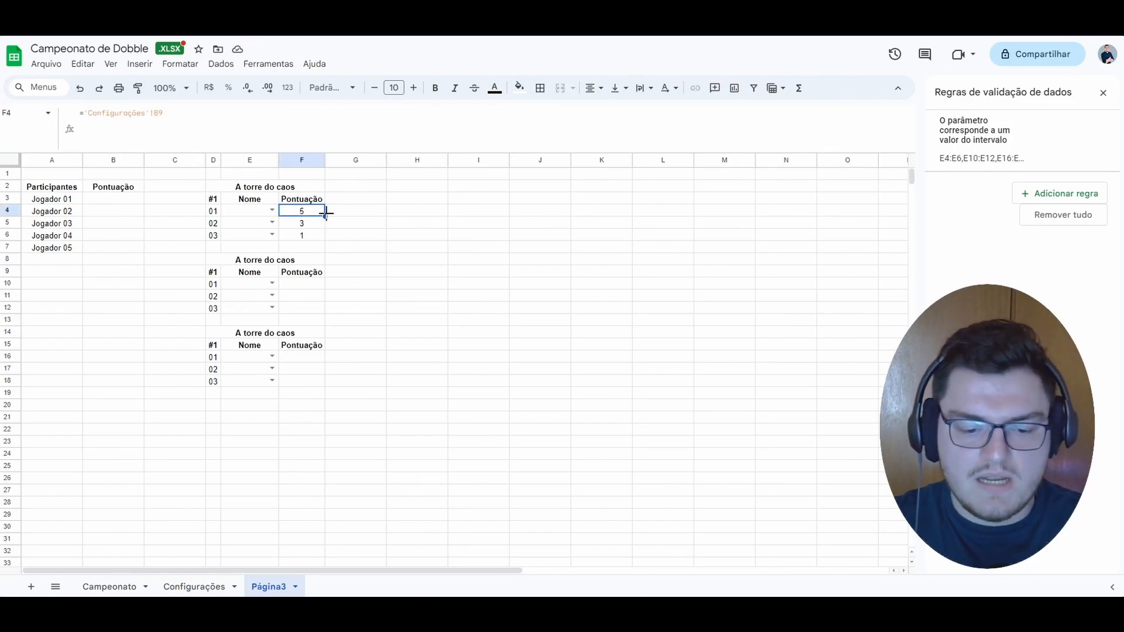
left_click(164, 113)
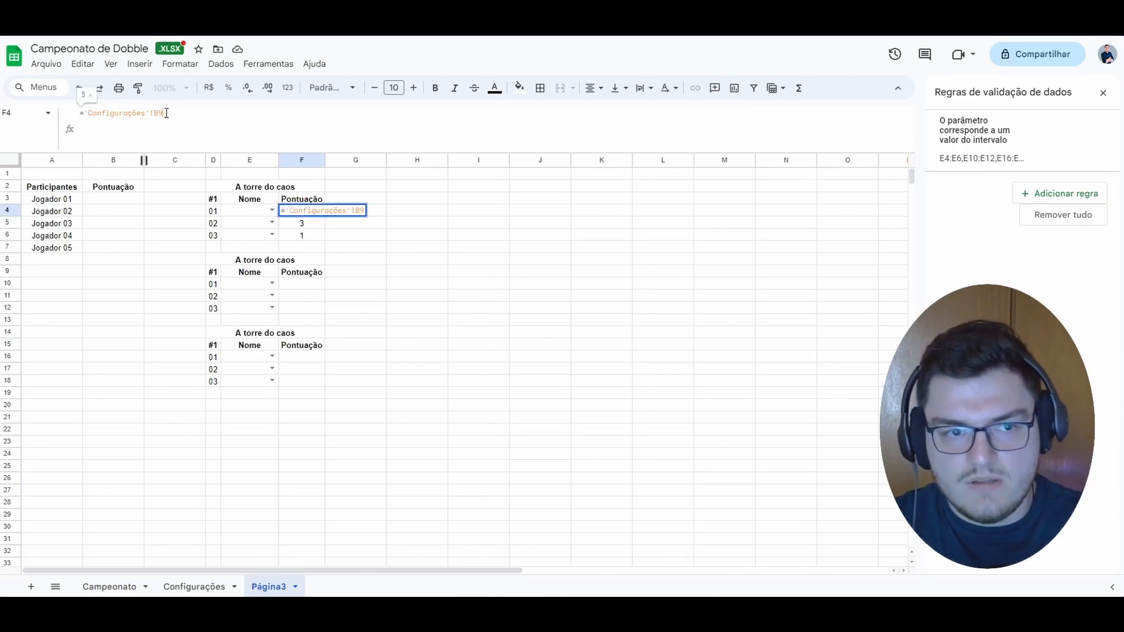
left_click(451, 270)
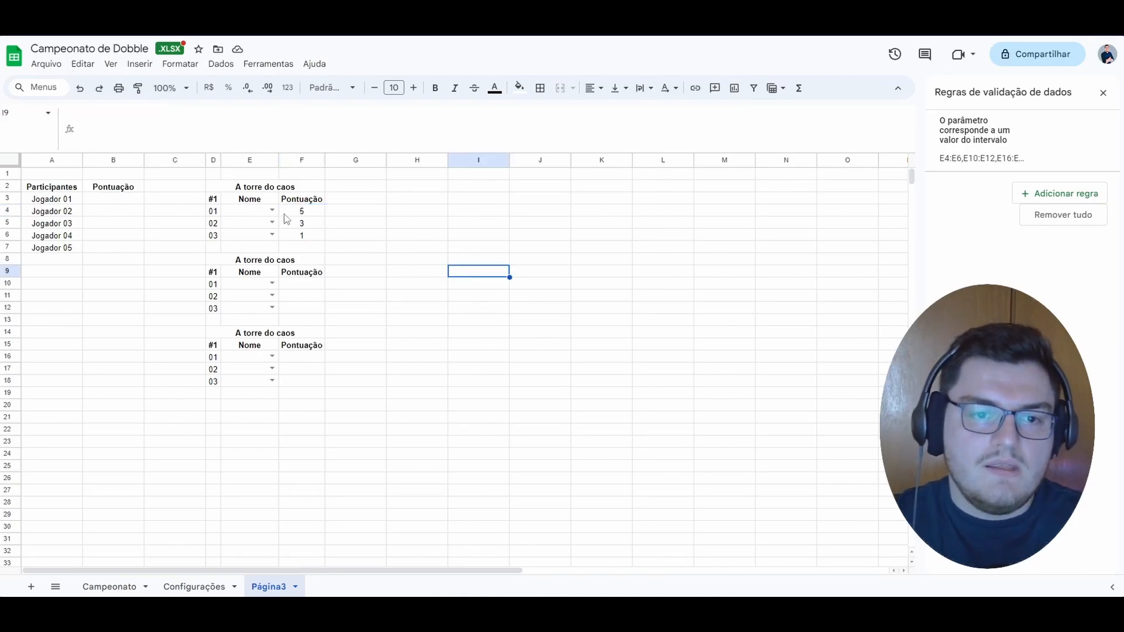
left_click(303, 214)
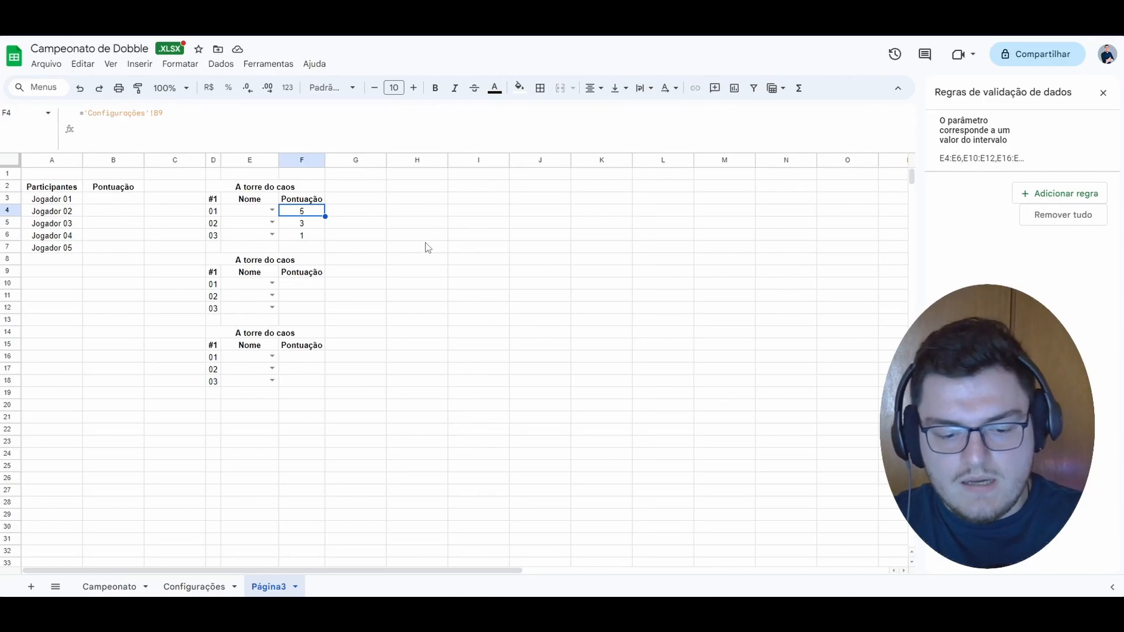
key("F2")
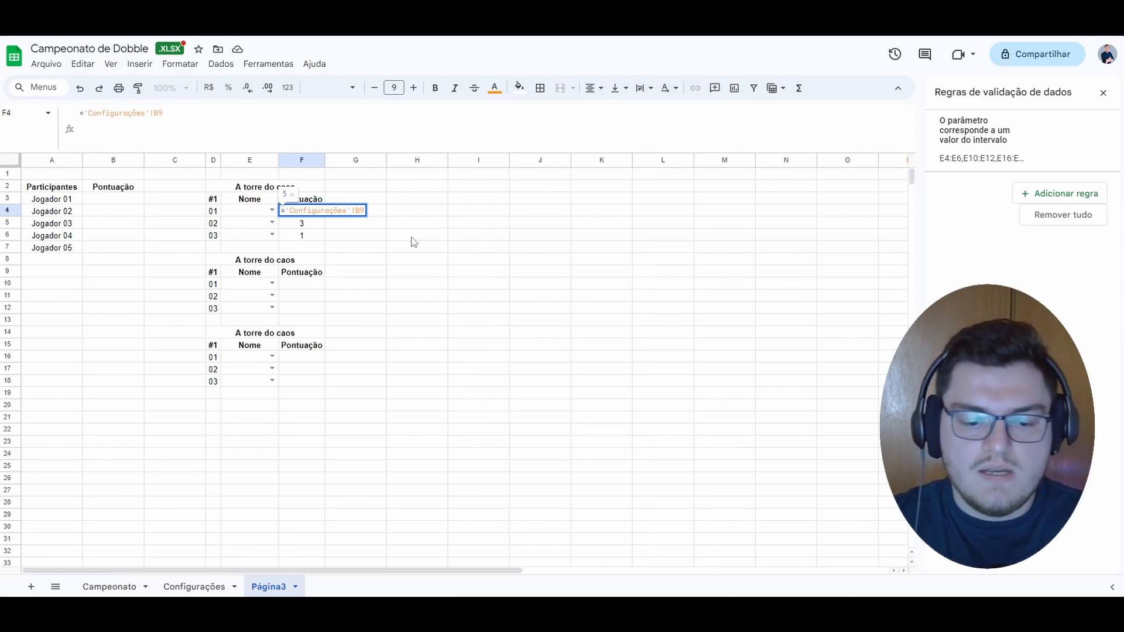
key("F4")
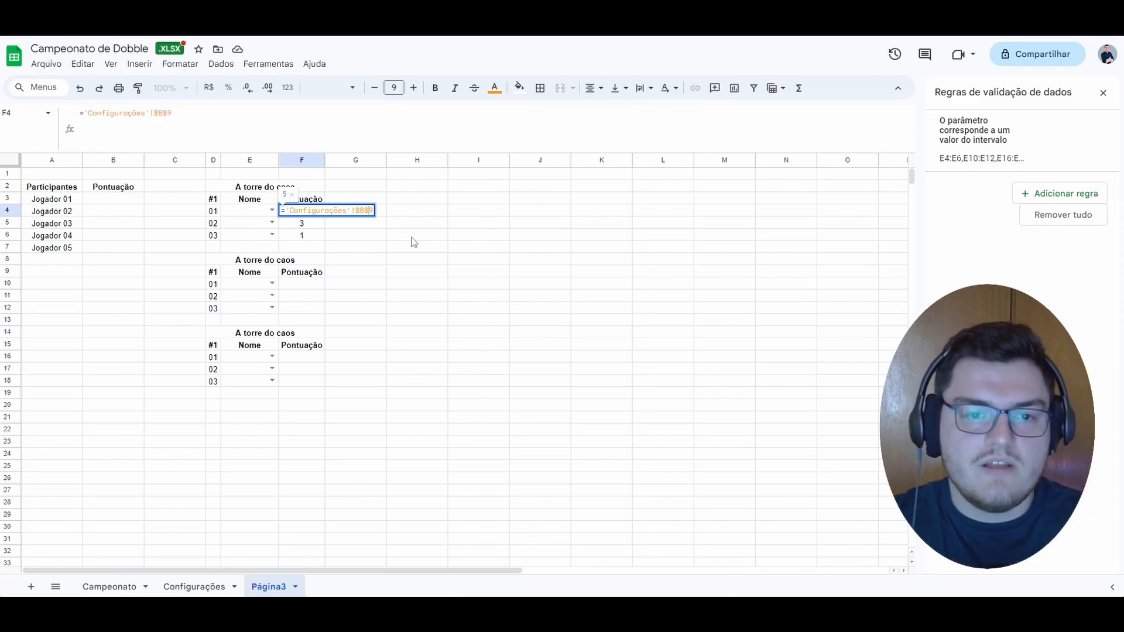
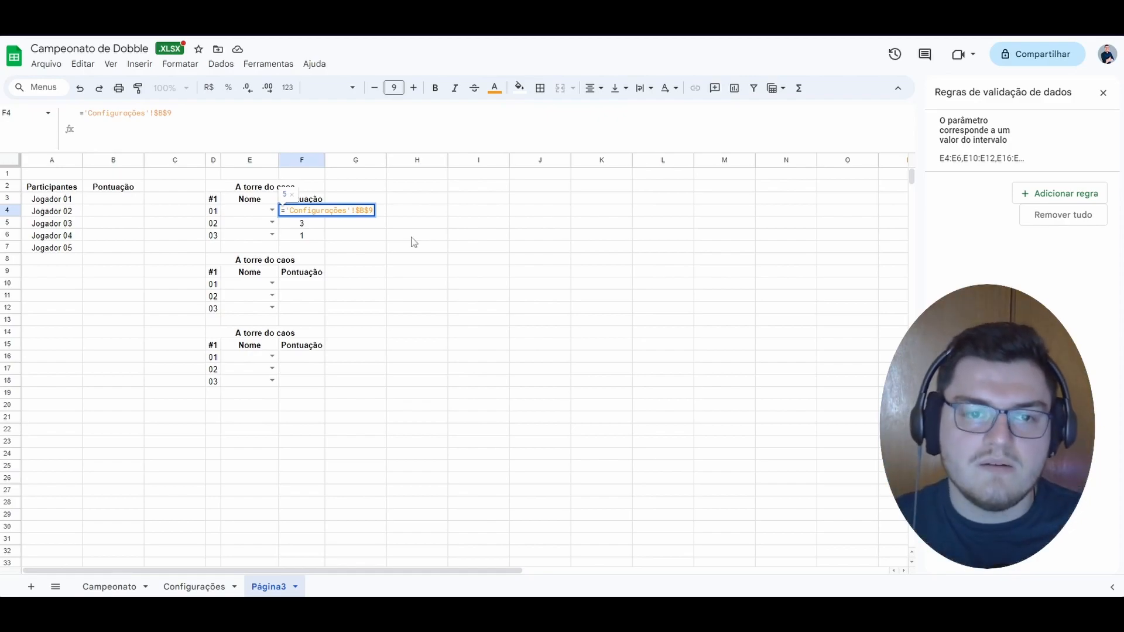
key("Return")
Make the Configurações references in F5 and F6 absolute, as $B$10 and $B$11.
left_click(190, 121)
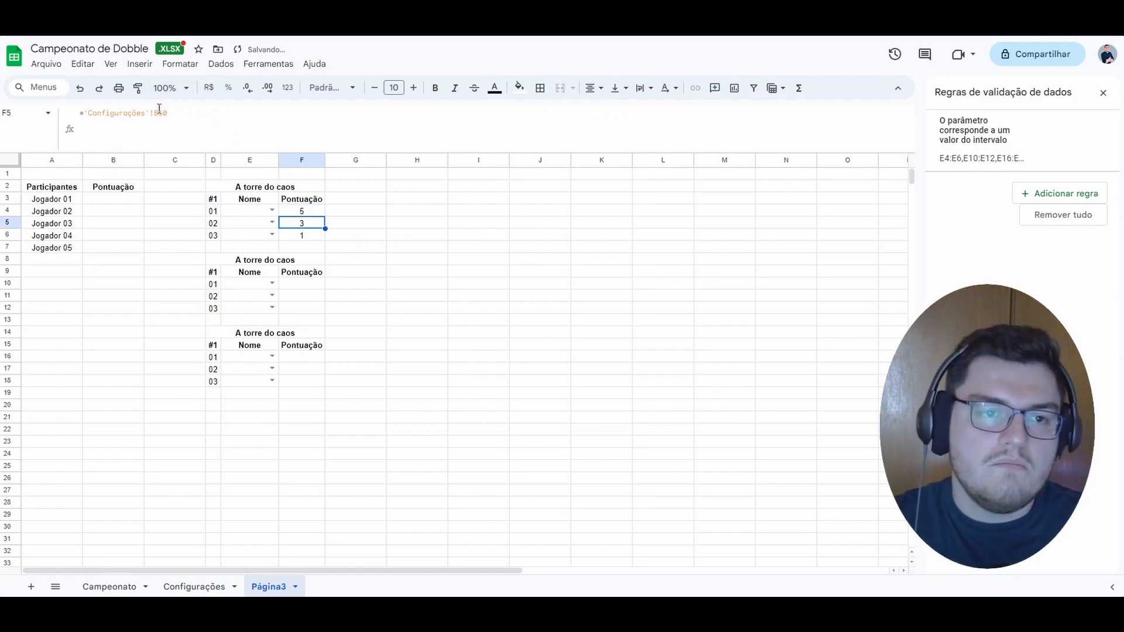
key("F4")
left_click(355, 305)
left_click(306, 225)
left_click(304, 236)
left_click(186, 143)
key("F4")
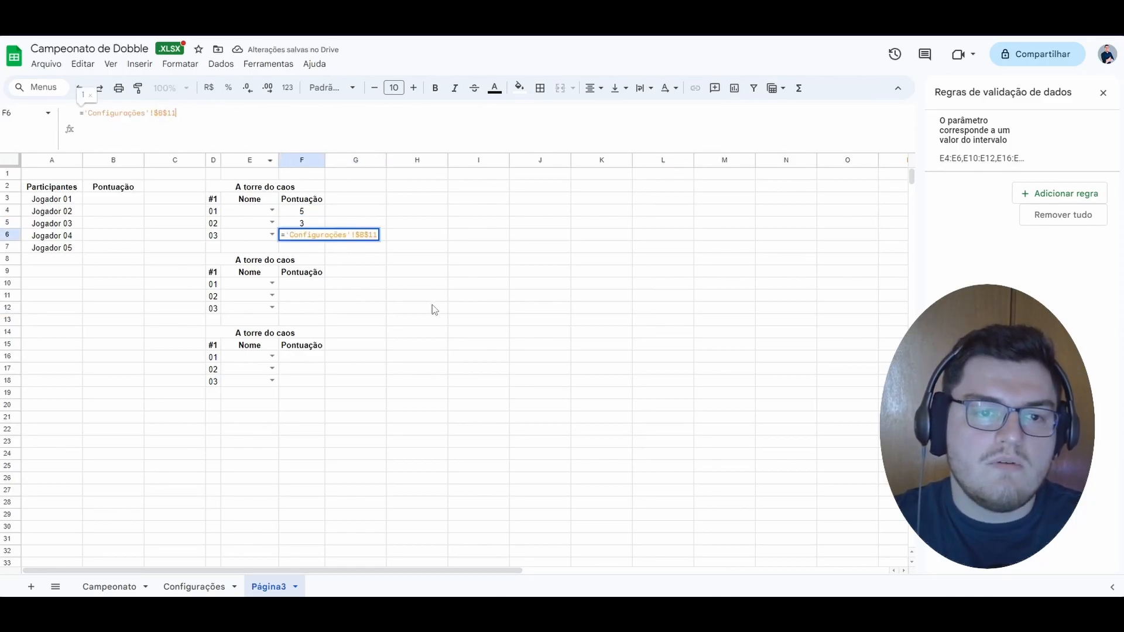
left_click(432, 305)
Copy the first table's rows D4:F6 over the matching rows of the other two tables, starting at D10 and D16.
left_click_drag(210, 213, 305, 236)
key("ctrl+c")
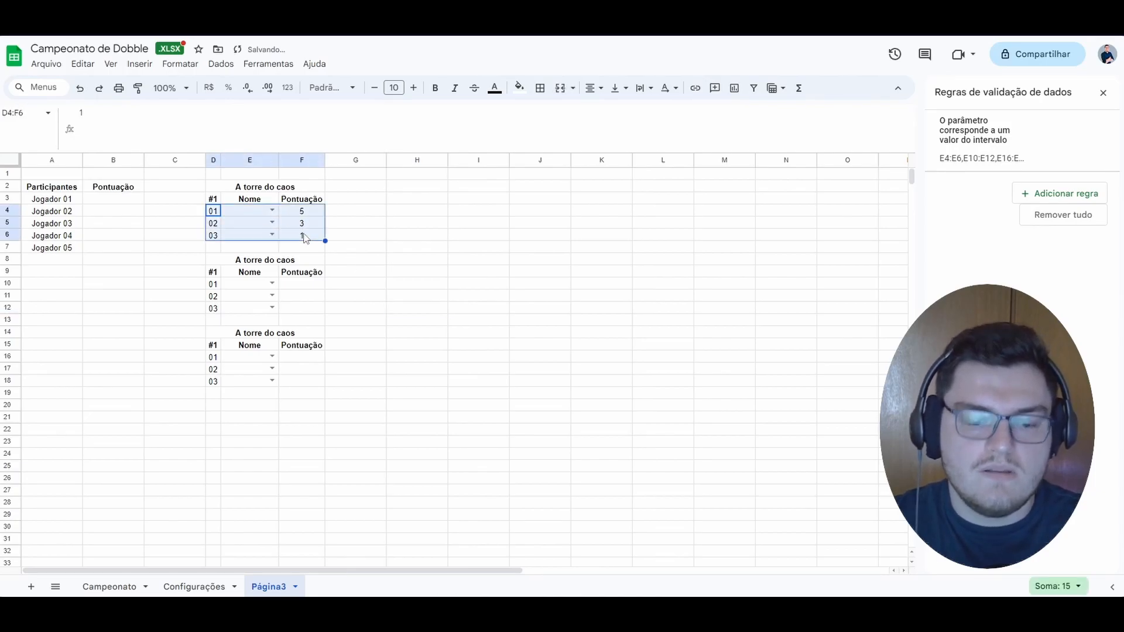
left_click(215, 286)
key("ctrl+v")
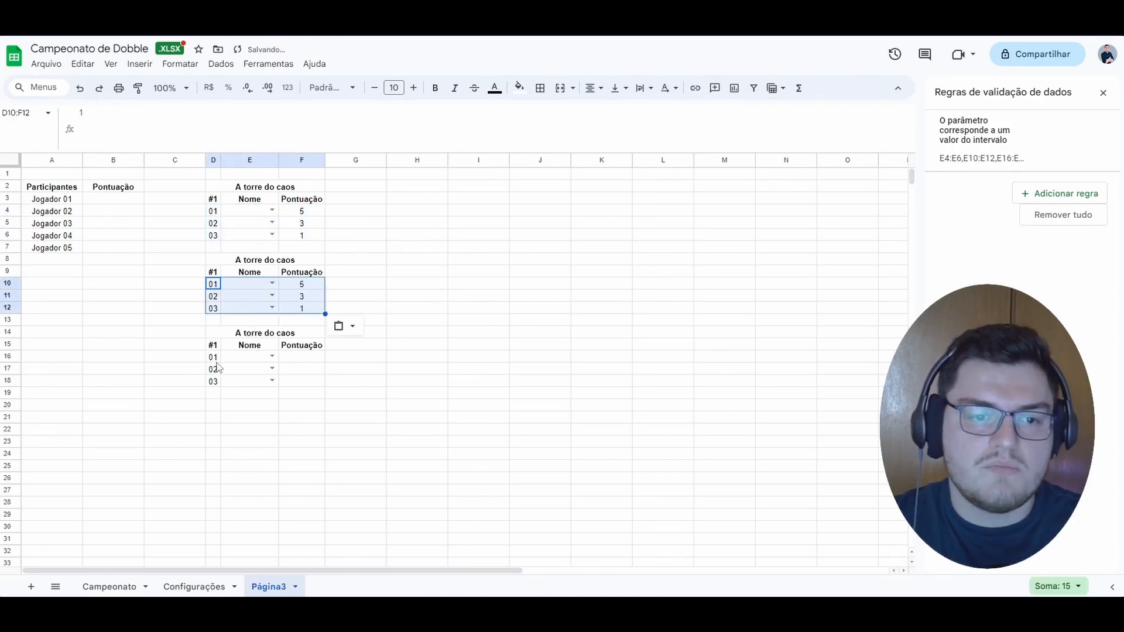
left_click(214, 358)
key("ctrl+v")
left_click(402, 419)
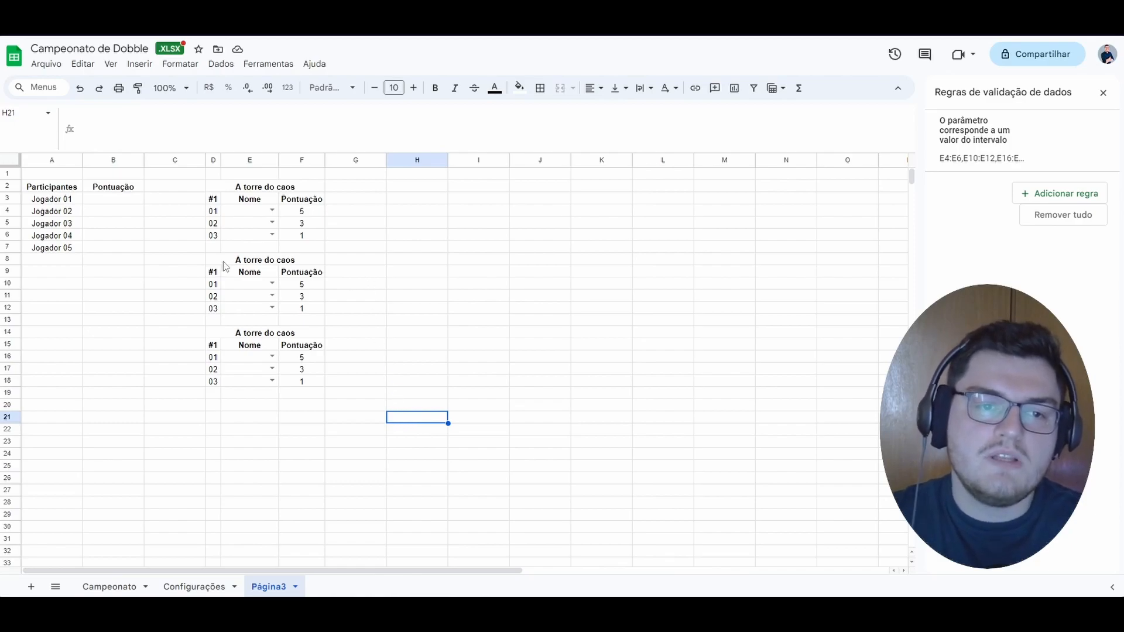
Review the participants' empty Pontuação cells and compare them with the SOMASE formula in B5 of the Campeonato sheet.
left_click(102, 198)
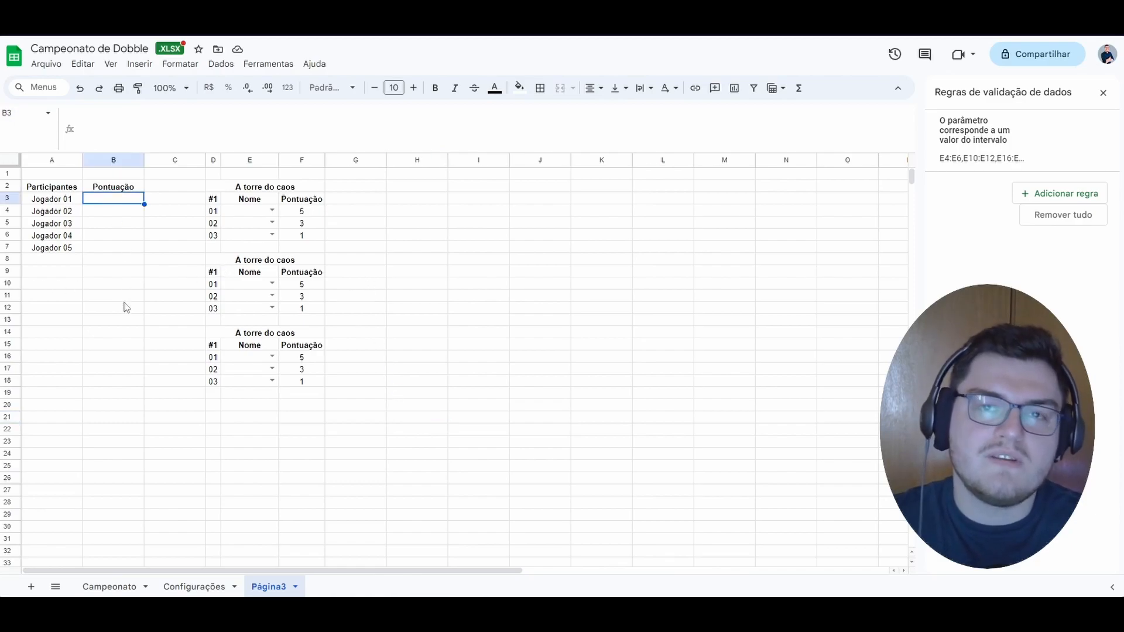
left_click_drag(101, 212, 101, 245)
left_click(117, 309)
left_click(113, 200)
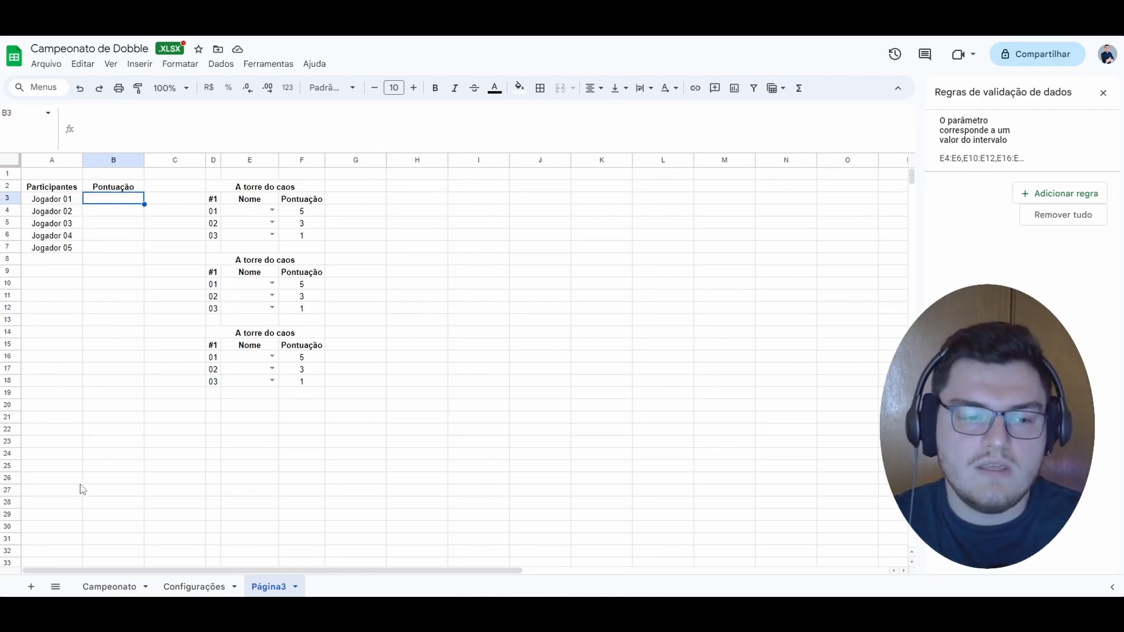
left_click(117, 587)
left_click(115, 320)
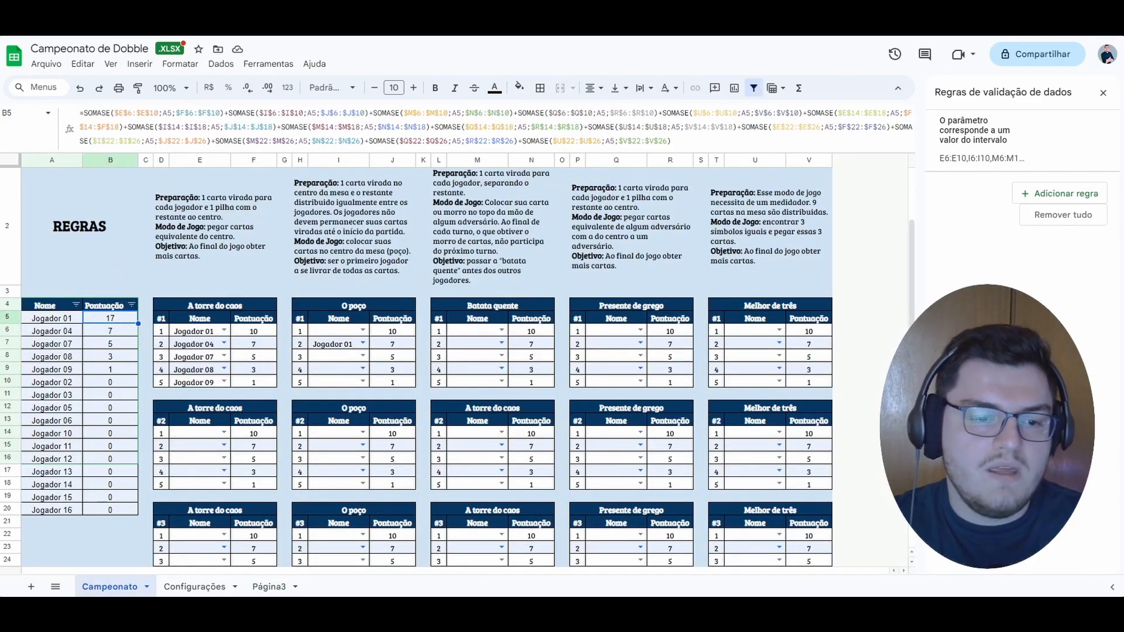
left_click(266, 587)
left_click(120, 247)
Start a SOMASE formula in B3 of Página3 using the first table's name cells E4:E6 as the range.
left_click(121, 201)
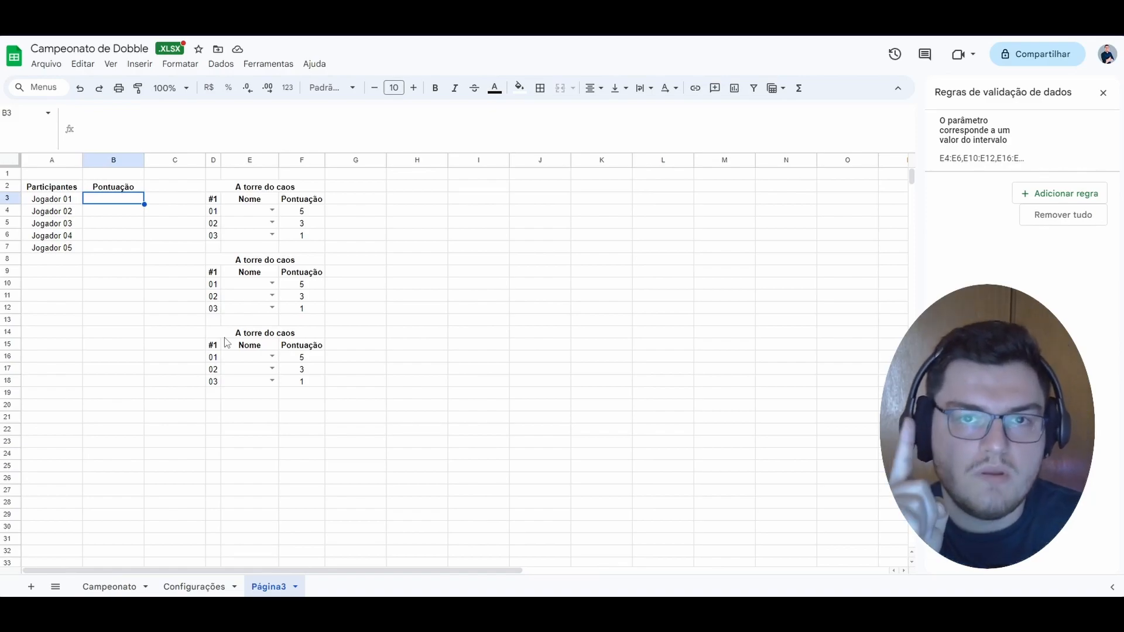
type("=")
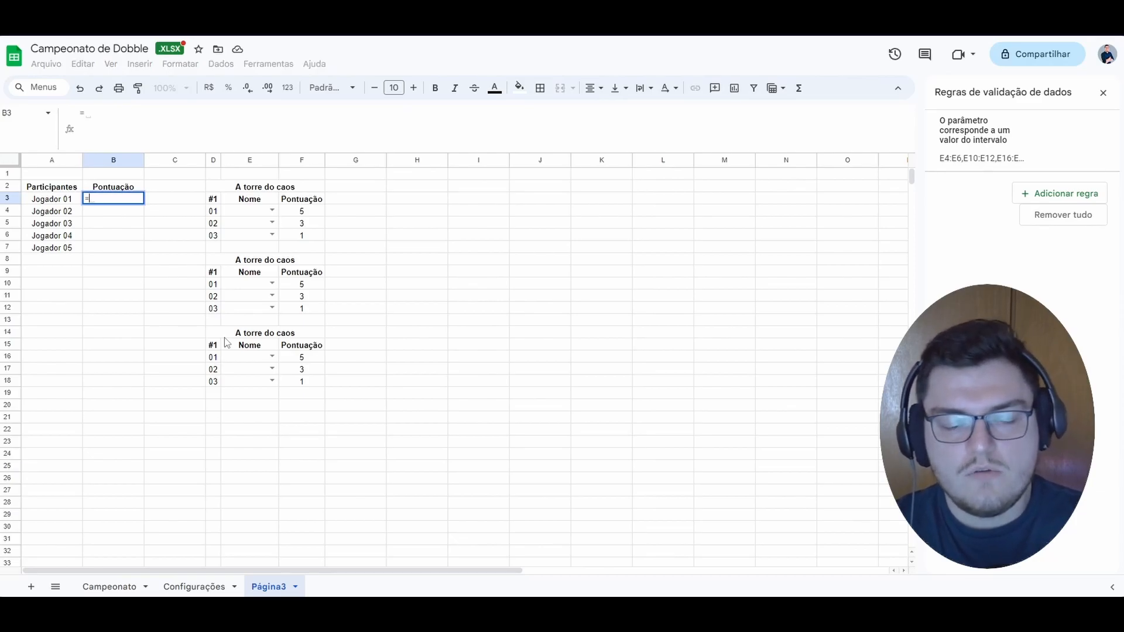
type("SOM")
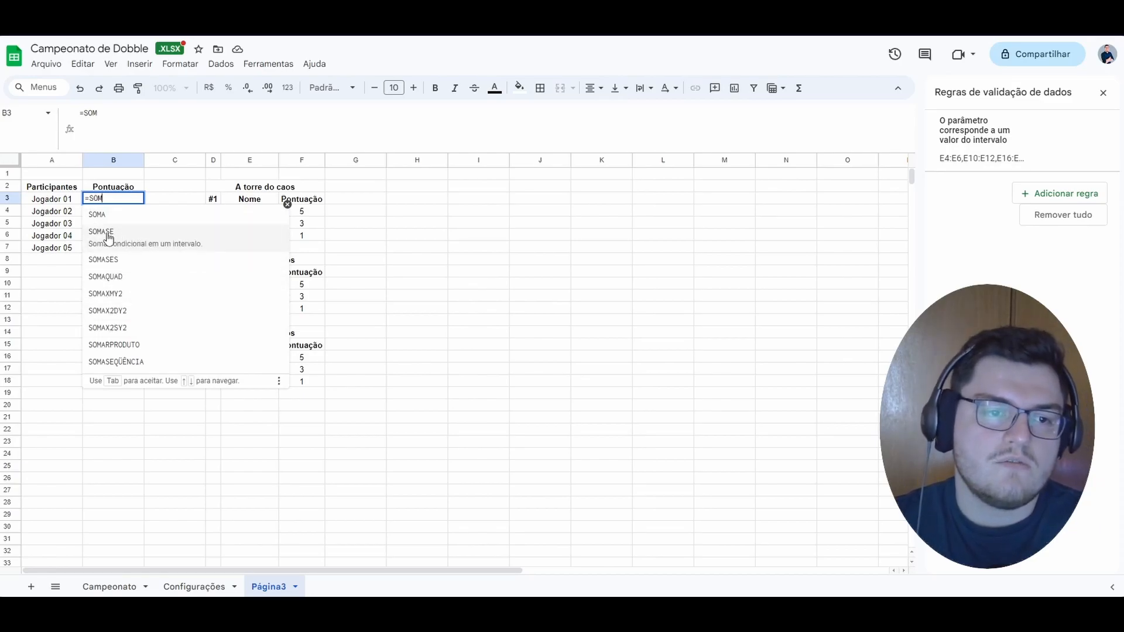
type("ASE")
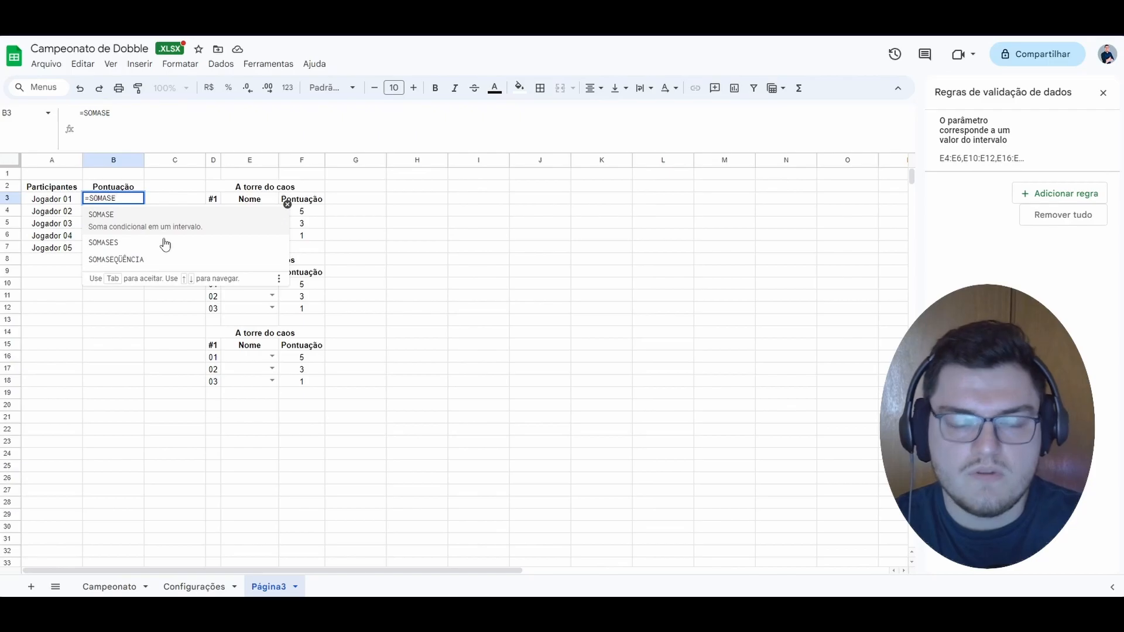
type("(")
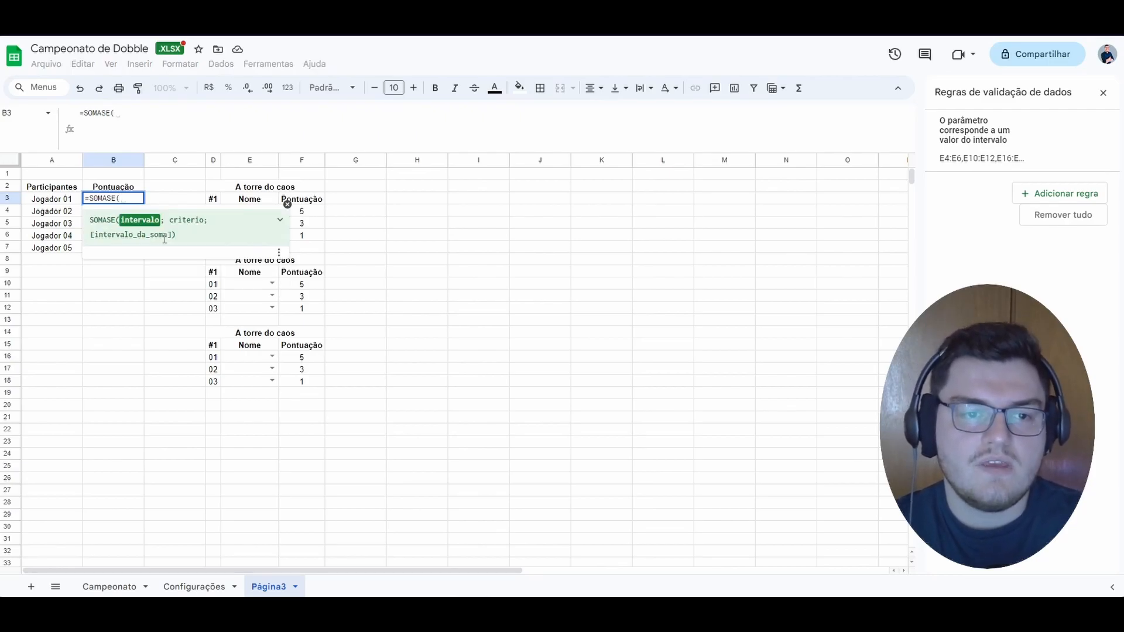
left_click(287, 203)
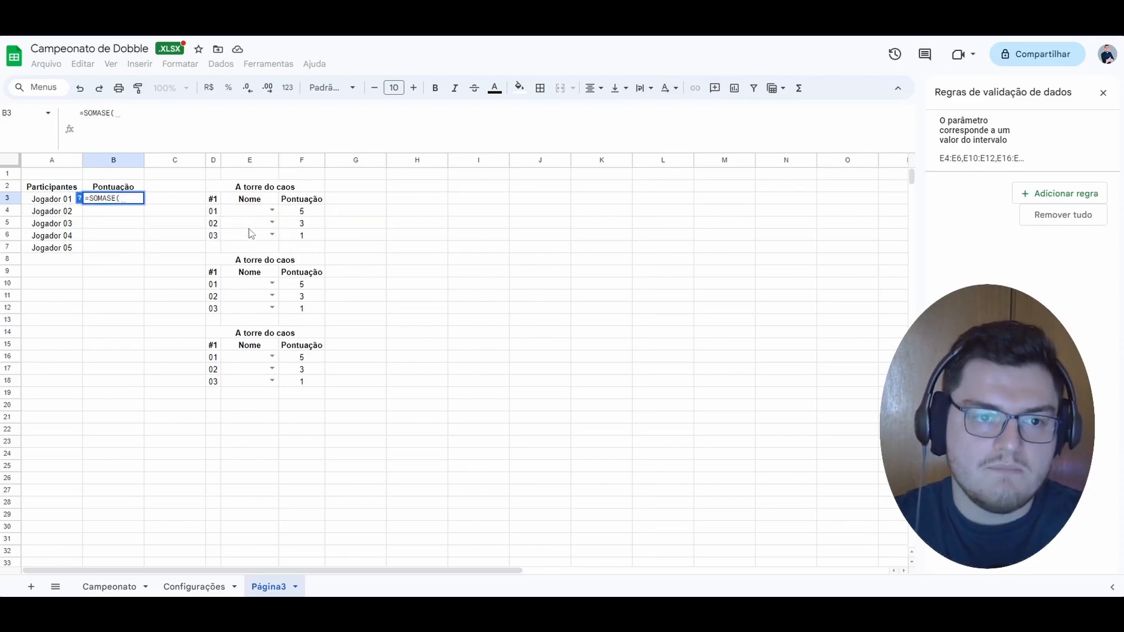
left_click_drag(254, 209, 258, 237)
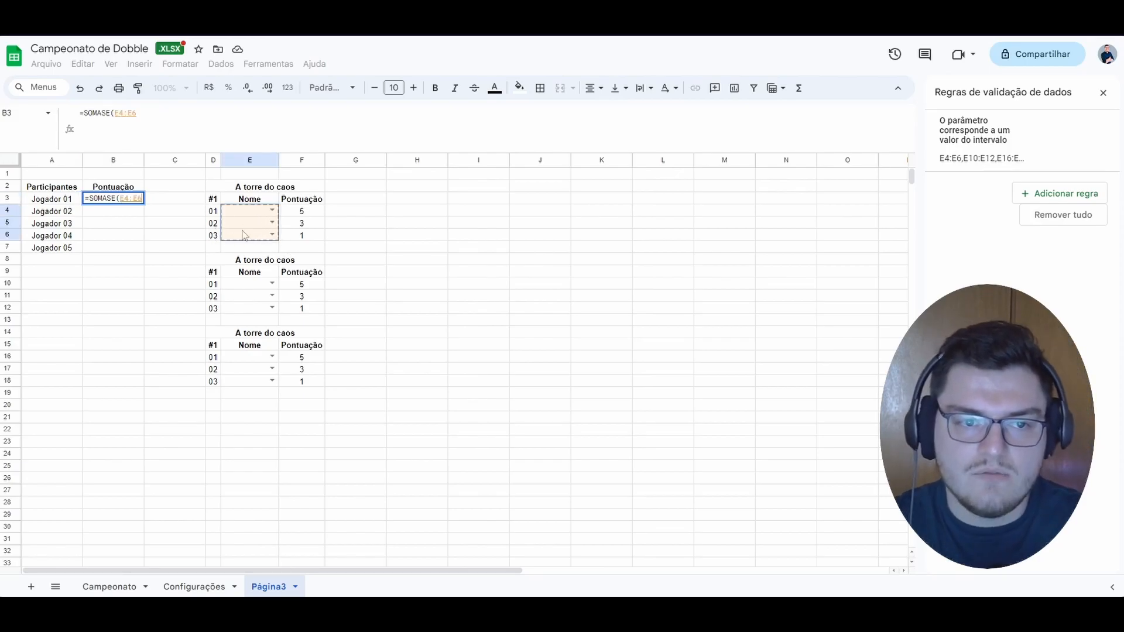
type(";")
Try the literal text "Jogador 01" as the SOMASE criterion in B3, and remove it from the formula.
left_click(51, 202)
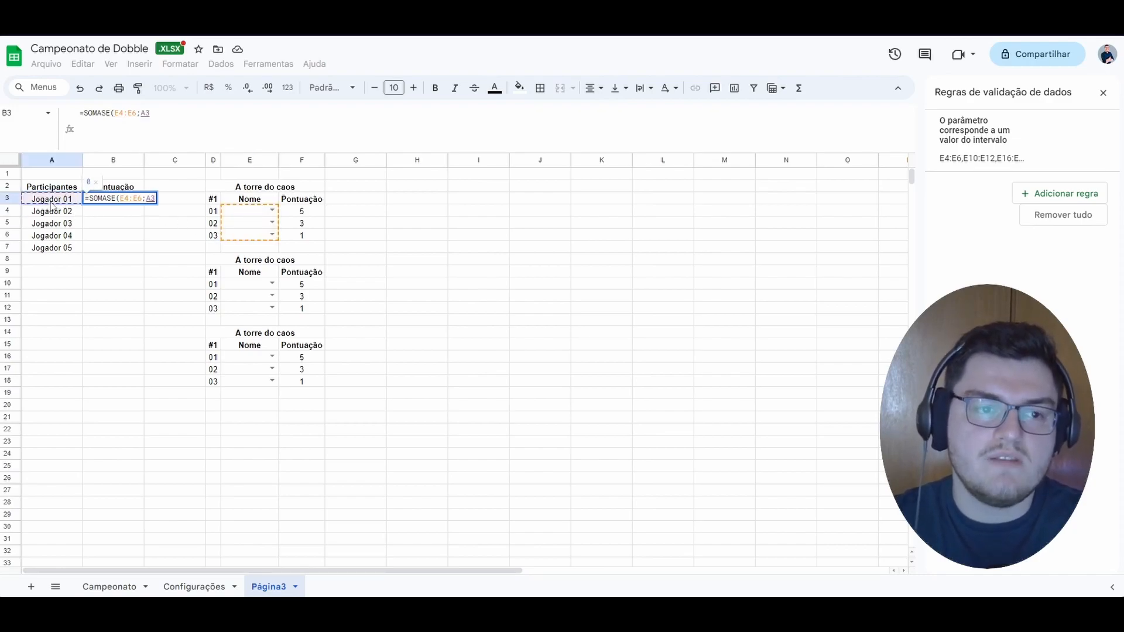
key("BackSpace")
key("BackSpace")
type("jOGADO")
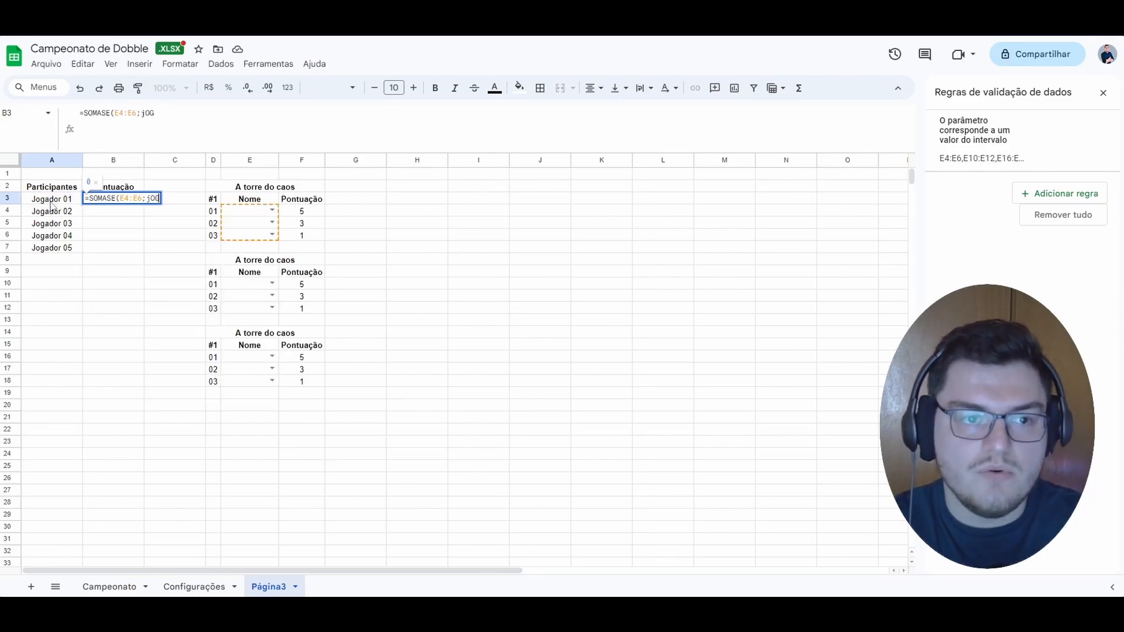
key("BackSpace")
key("BackSpace")
key("BackSpace")
key("BackSpace")
key("BackSpace")
key("BackSpace")
type("Jog")
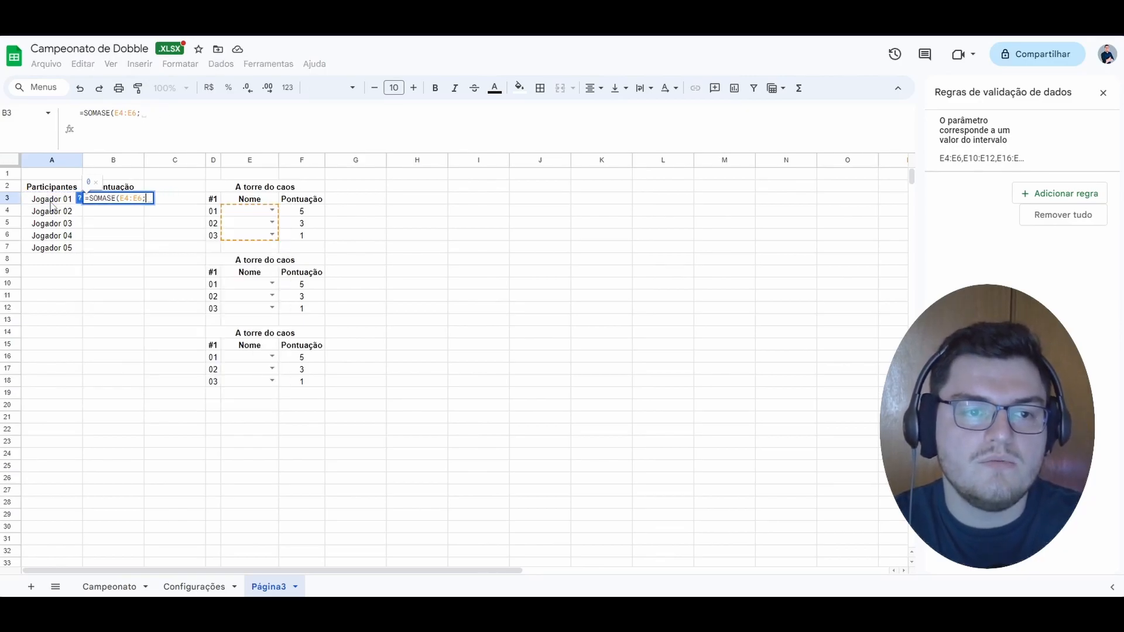
type("ador 01")
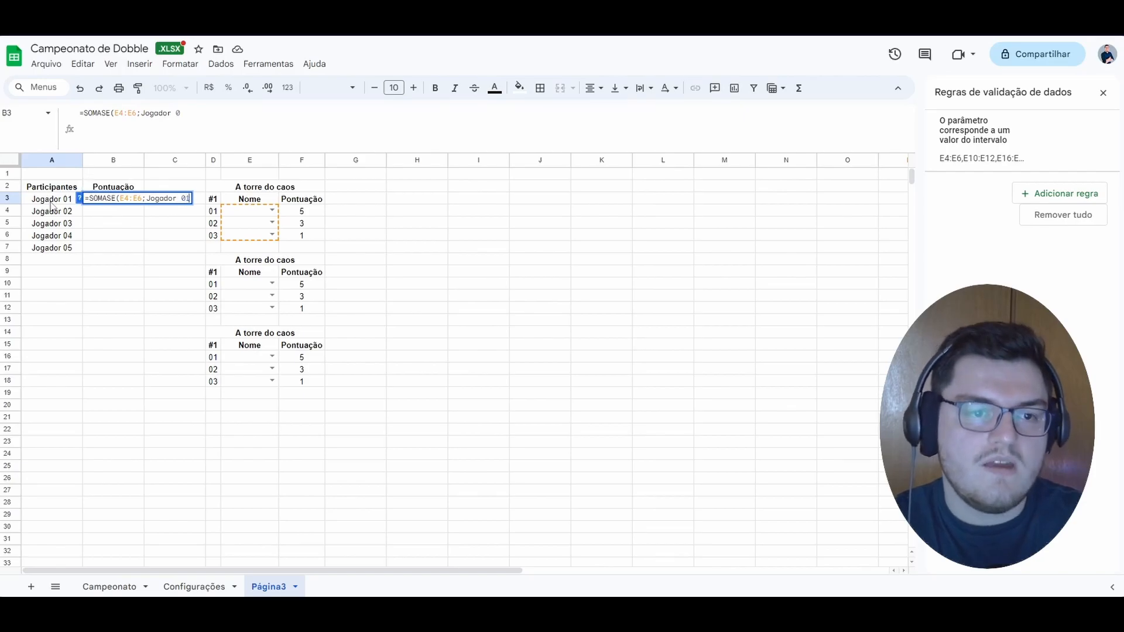
type("\"")
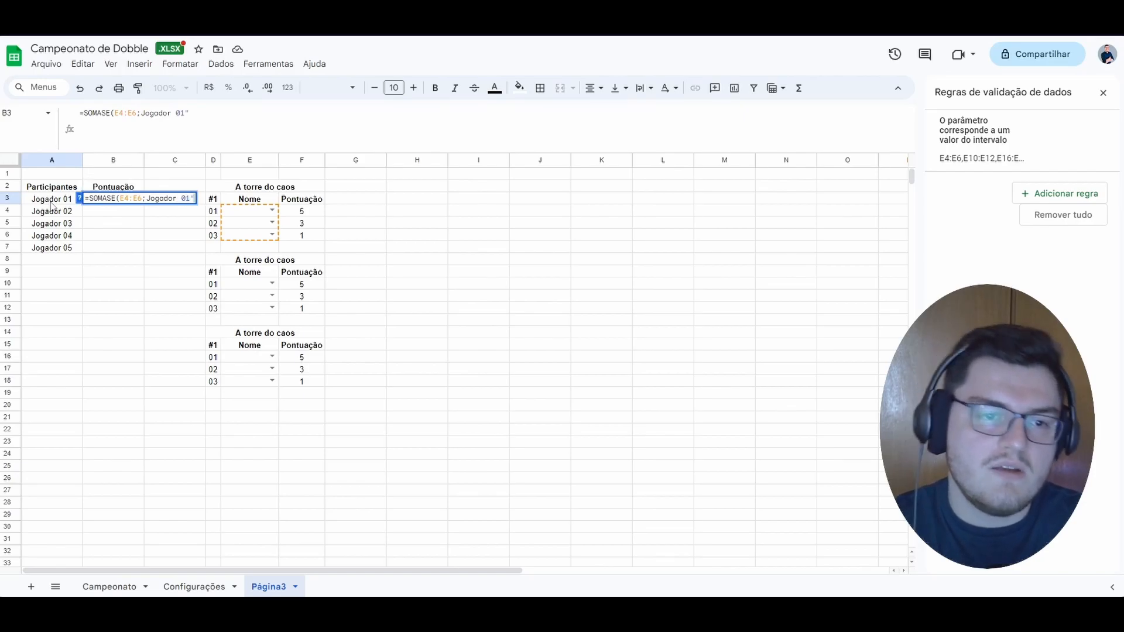
left_click(147, 197)
type("\"")
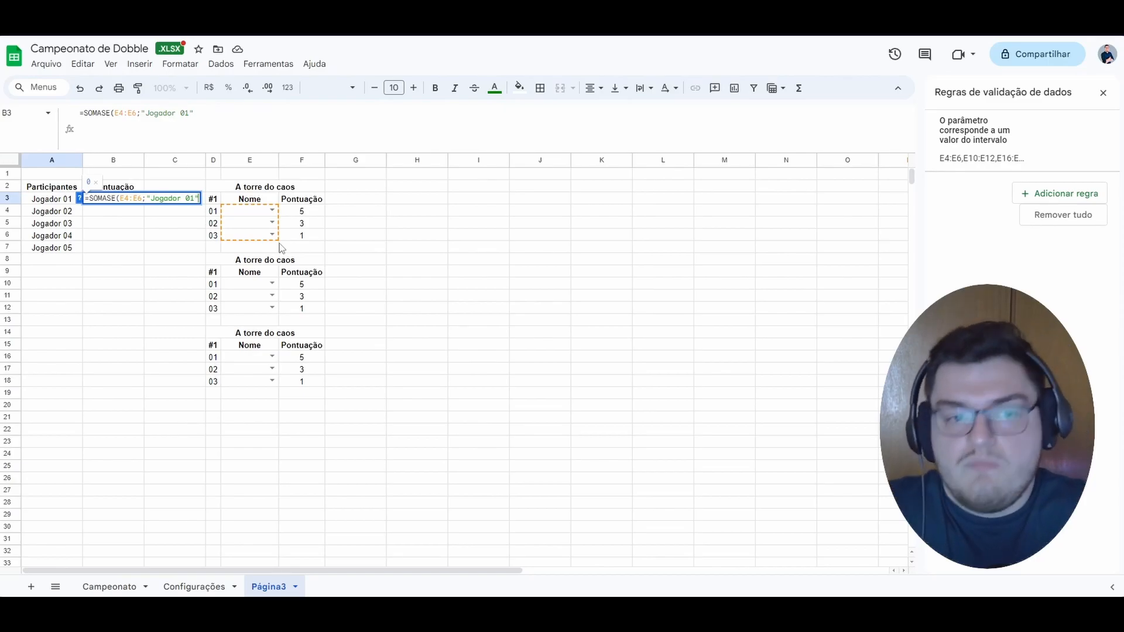
key("BackSpace")
key("BackSpace")
key("BackSpace")
key("BackSpace")
key("BackSpace")
key("BackSpace")
key("BackSpace")
key("BackSpace")
key("BackSpace")
key("BackSpace")
key("BackSpace")
key("BackSpace")
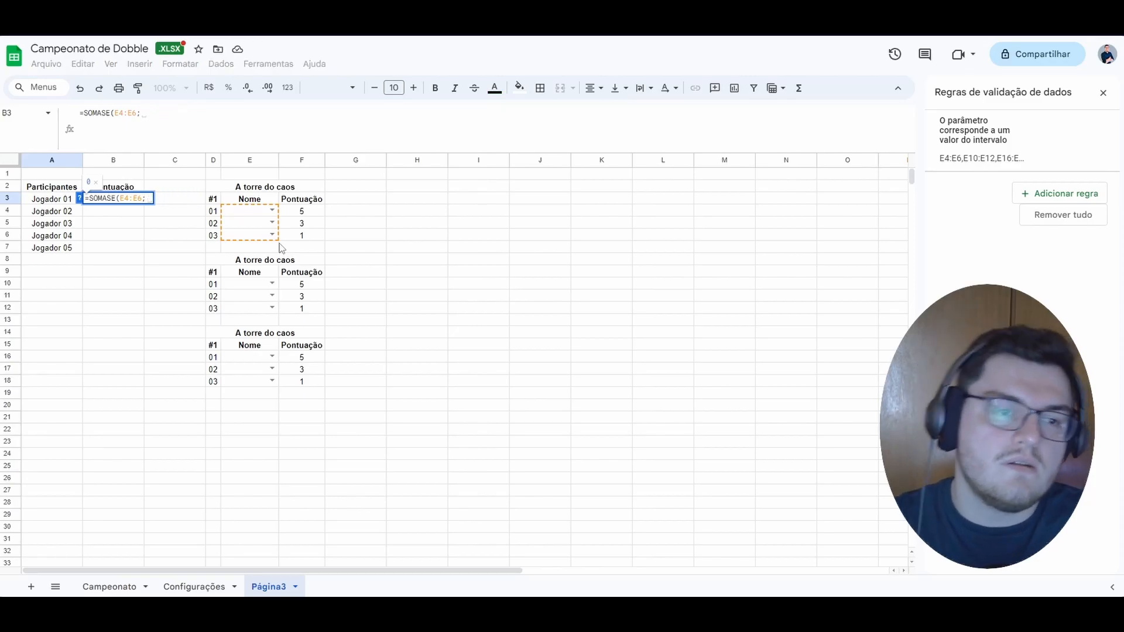
Complete the B3 formula with criterion A3 and sum range F4:F6, as =SOMASE(E4:E6;A3;F4:F6).
left_click(66, 200)
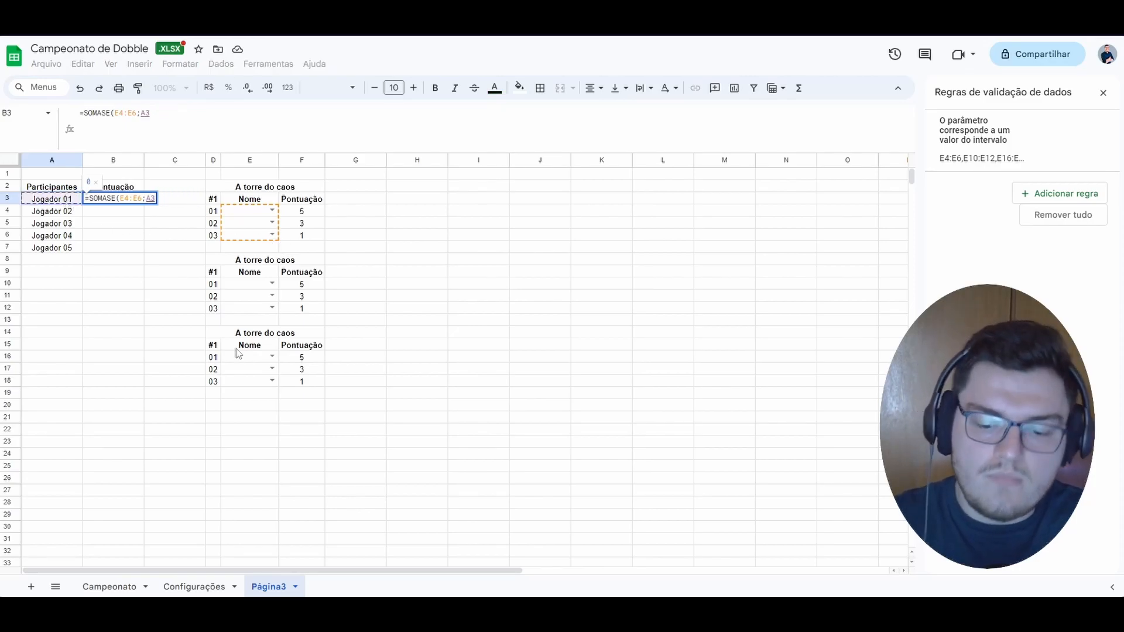
type(";")
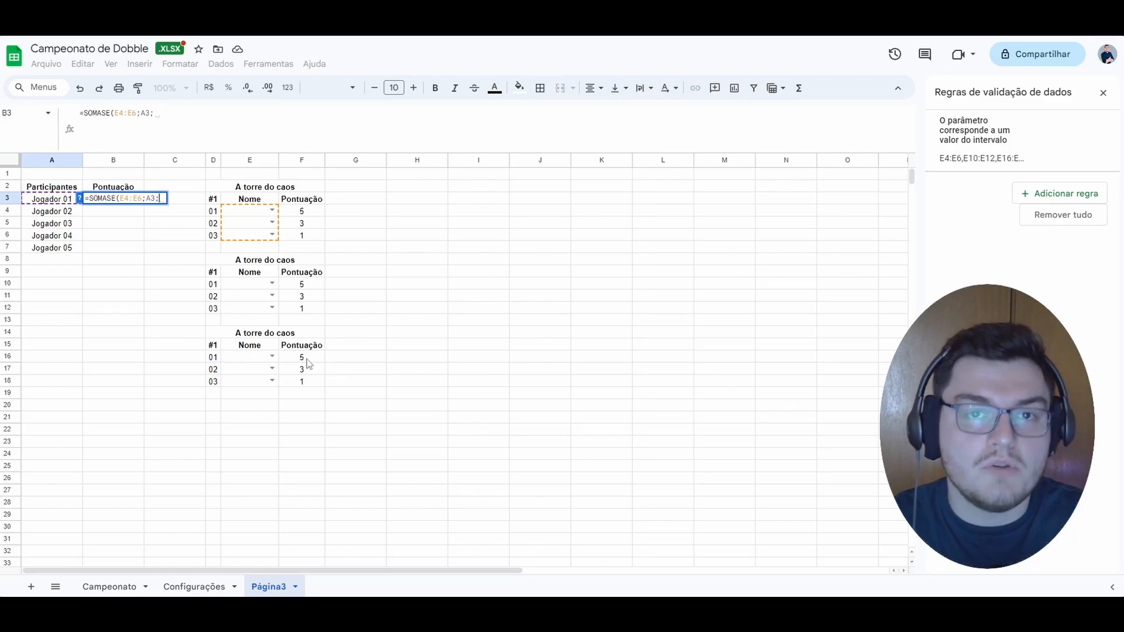
left_click_drag(301, 213, 305, 238)
type(")")
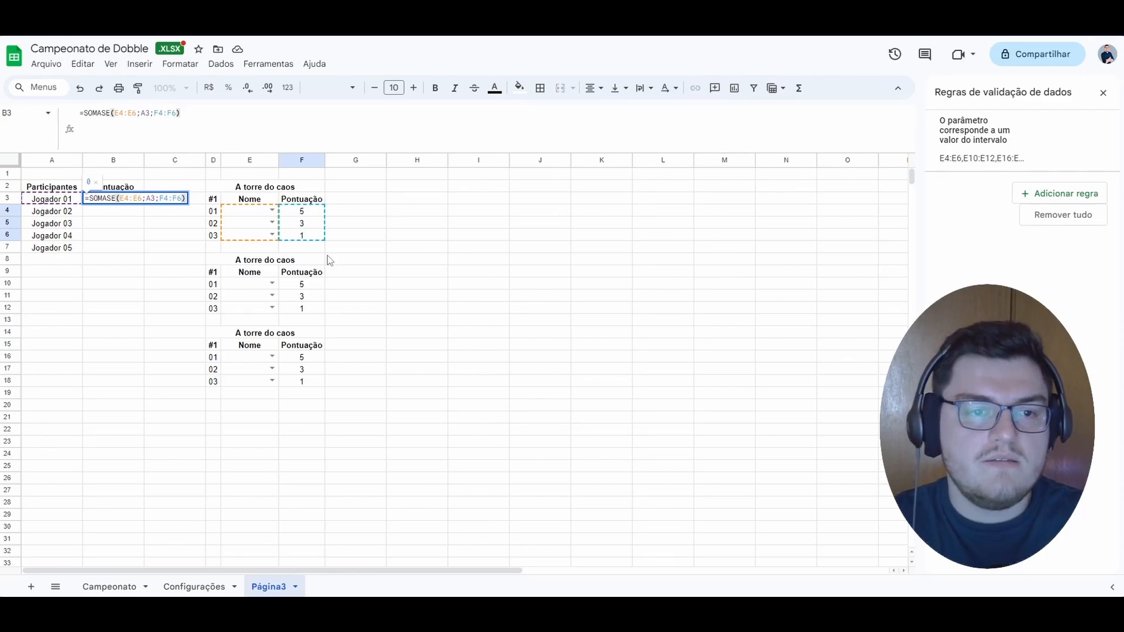
key("Return")
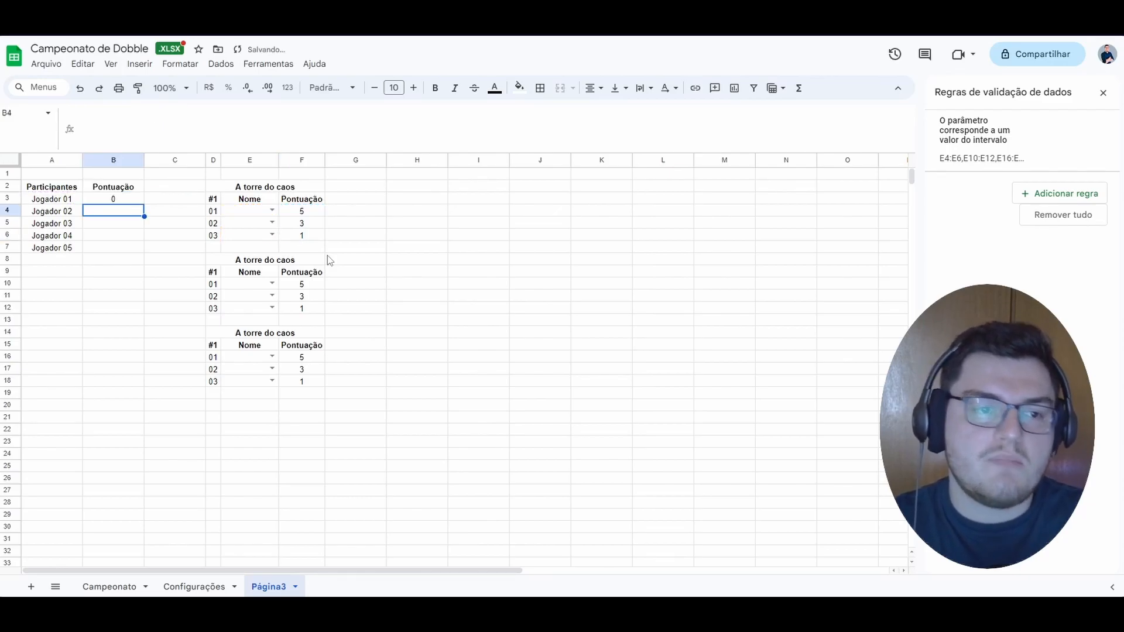
Choose Jogador 01 for the first and second places of the first table, in E4 and E5.
left_click(272, 211)
left_click(267, 228)
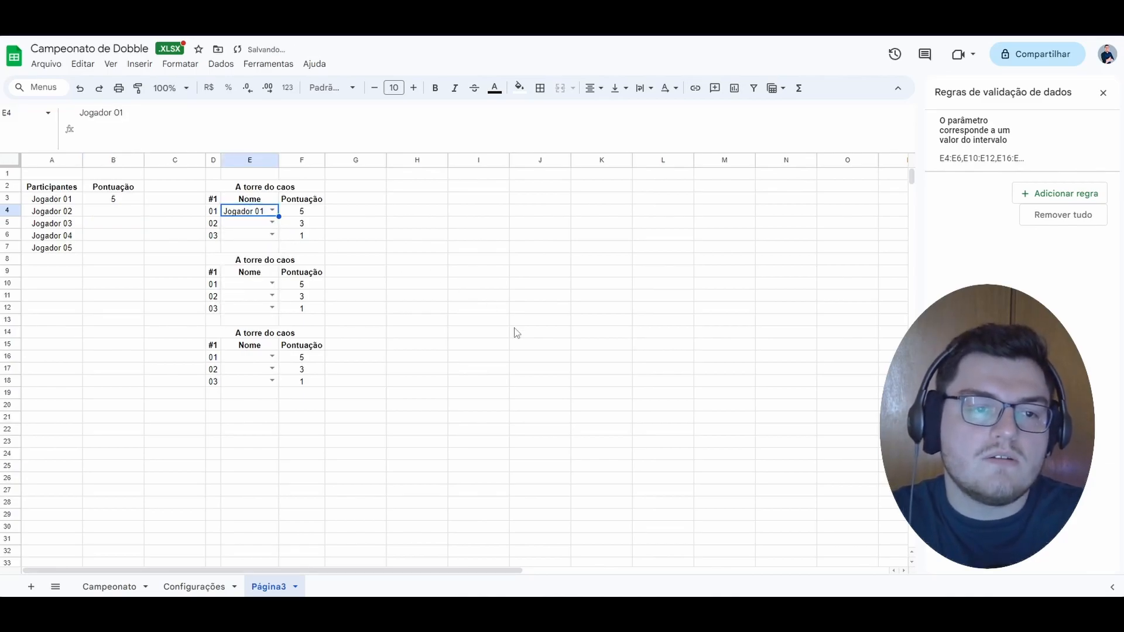
left_click(272, 222)
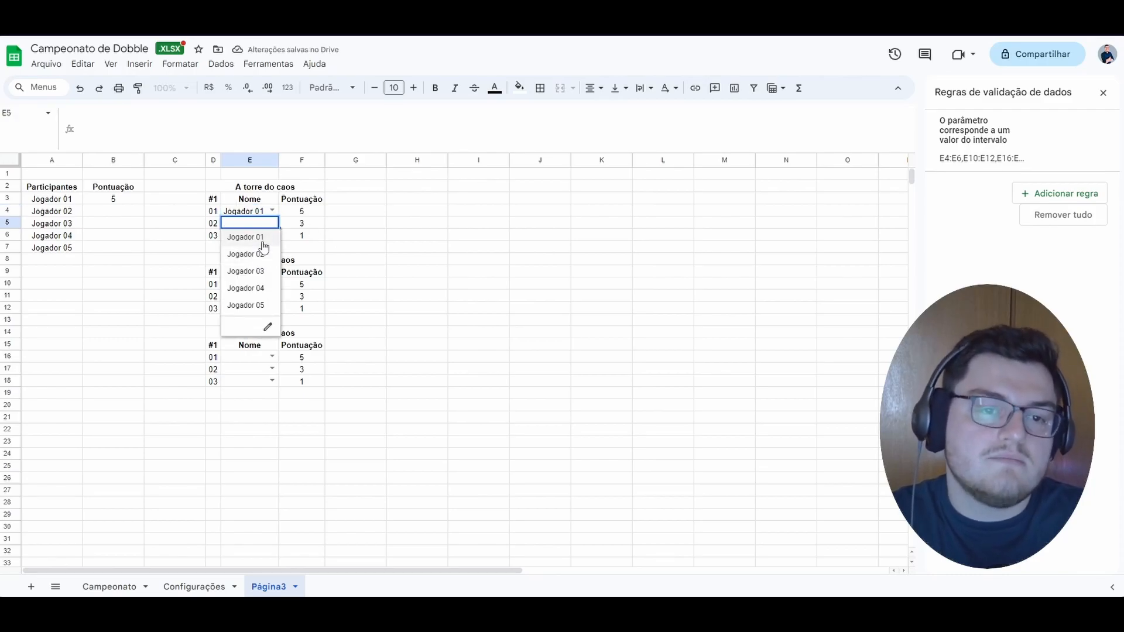
left_click(260, 237)
Clear the participant names from E5 and E4 in the first table.
left_click(272, 224)
left_click(399, 246)
left_click(245, 226)
key("Delete")
key("Up")
key("Delete")
left_click(453, 254)
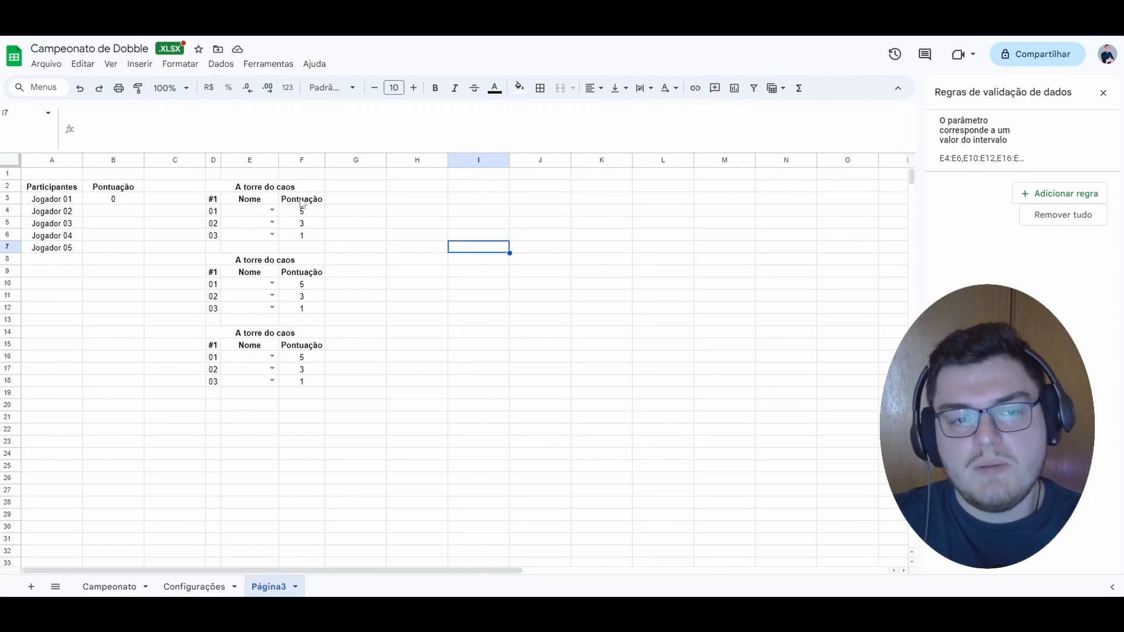
Extend the B3 formula with a second SOMASE for the middle table, using E10:E12, A3 and F10:F12.
left_click(124, 198)
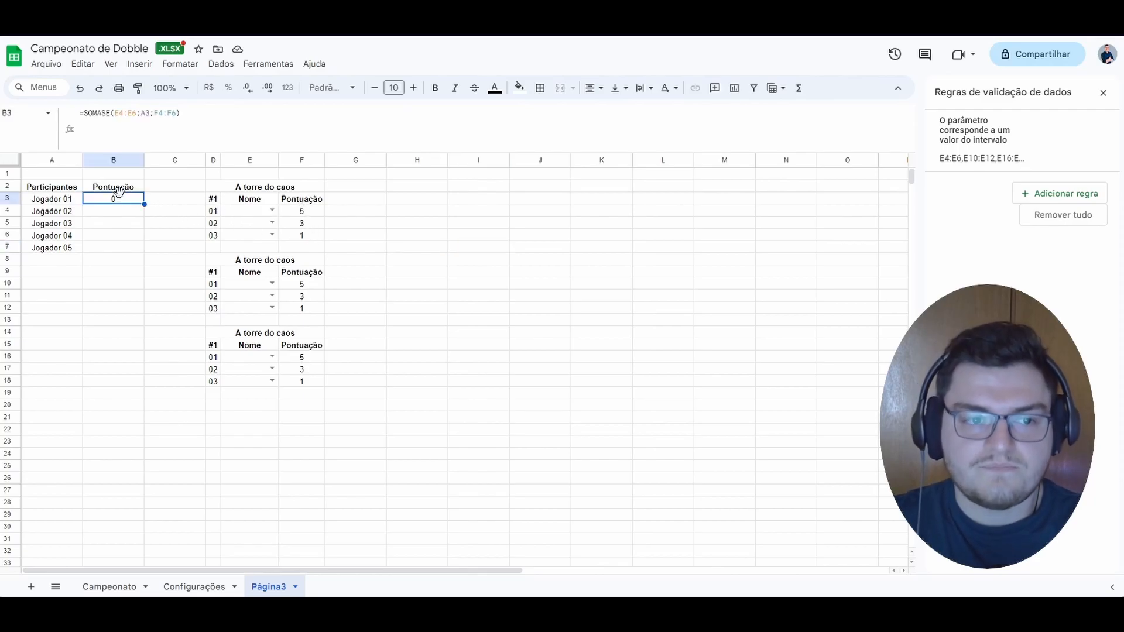
left_click(215, 106)
type("+")
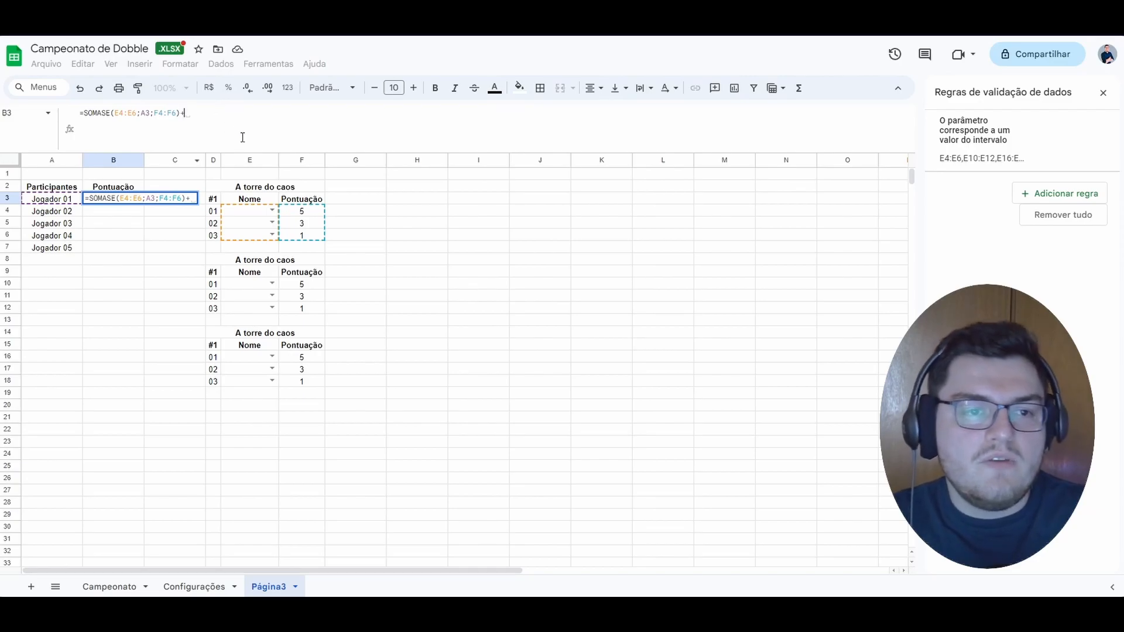
type("SOMASE")
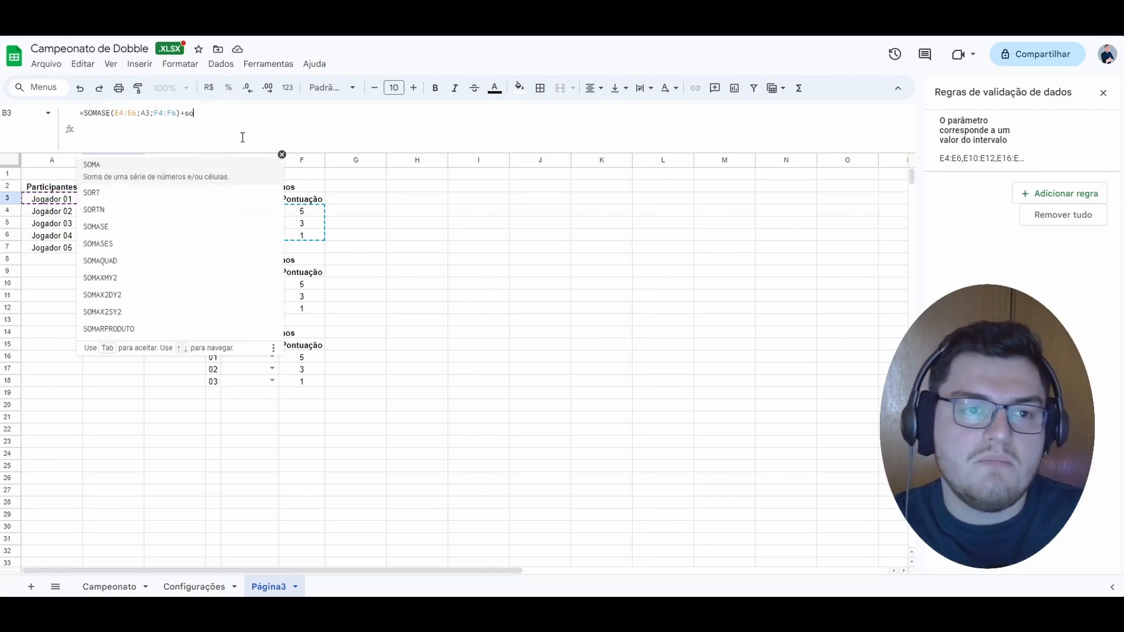
type("(")
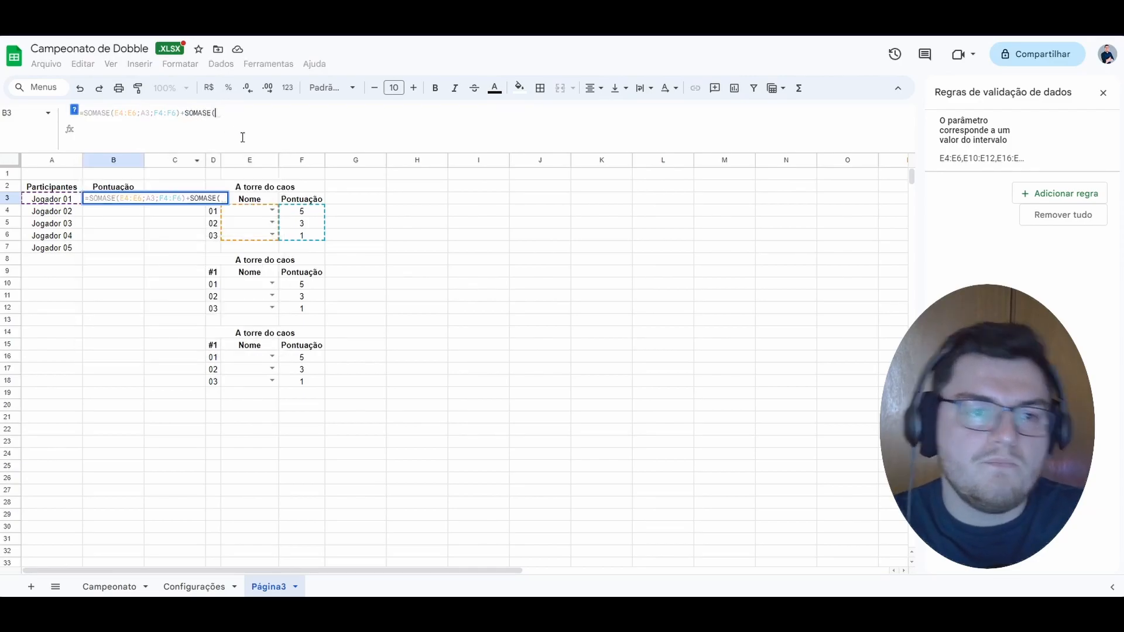
left_click_drag(251, 287, 260, 313)
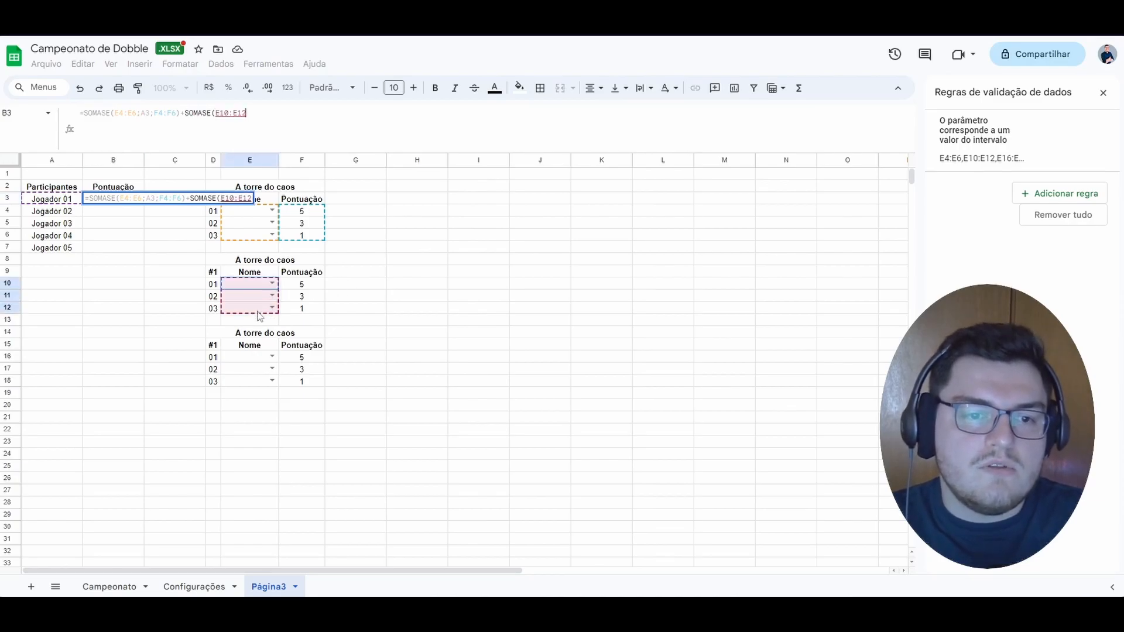
type(";")
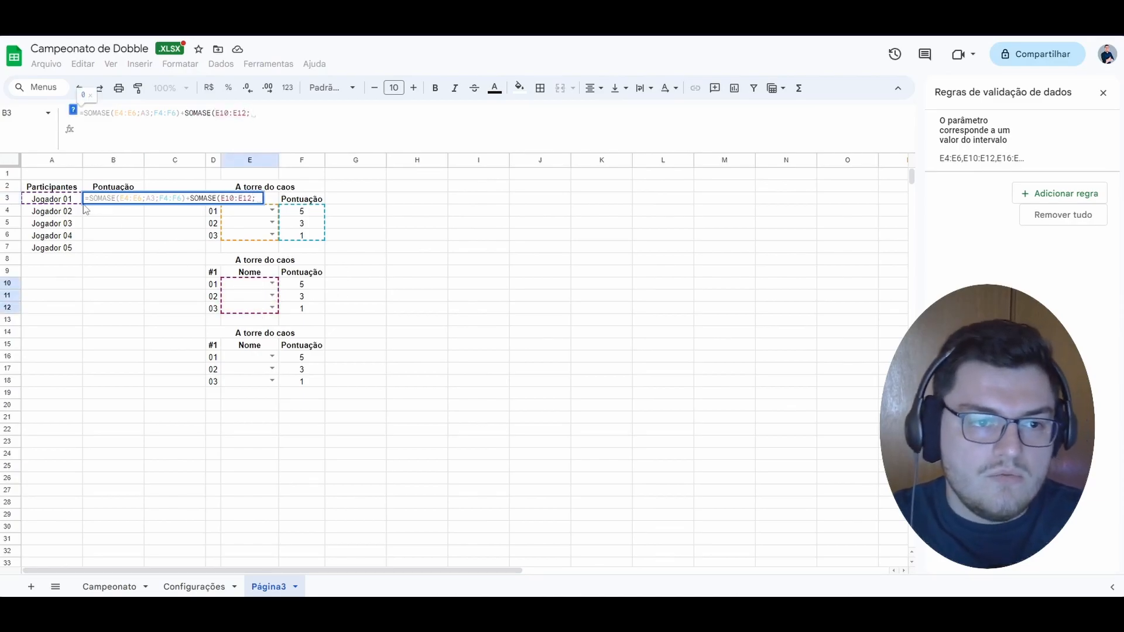
left_click(52, 202)
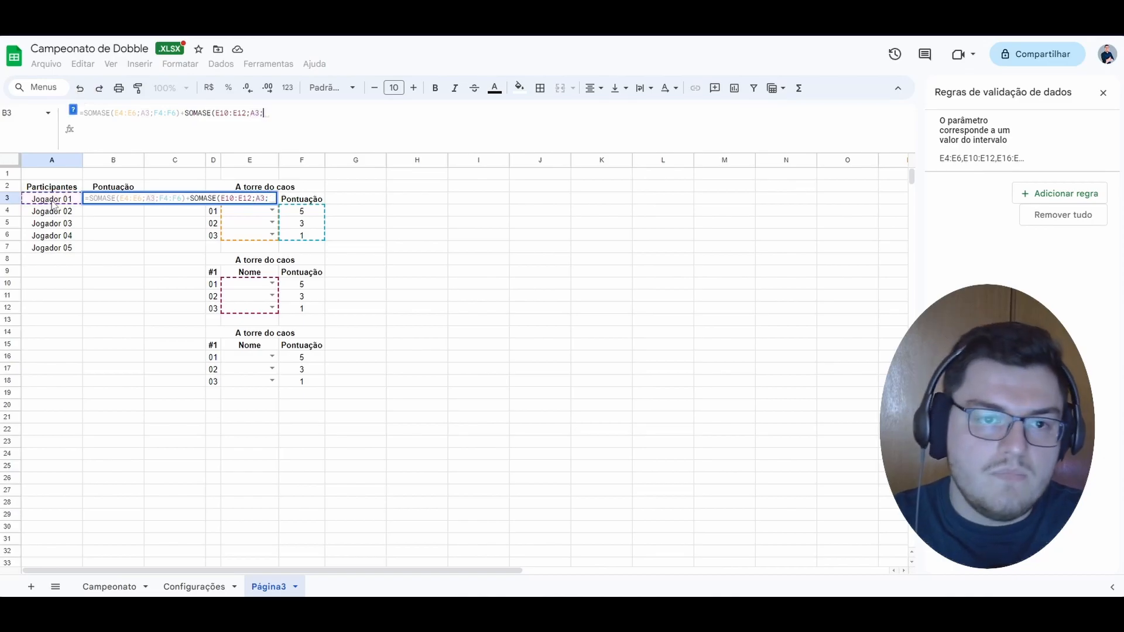
type(";")
left_click_drag(305, 285, 309, 314)
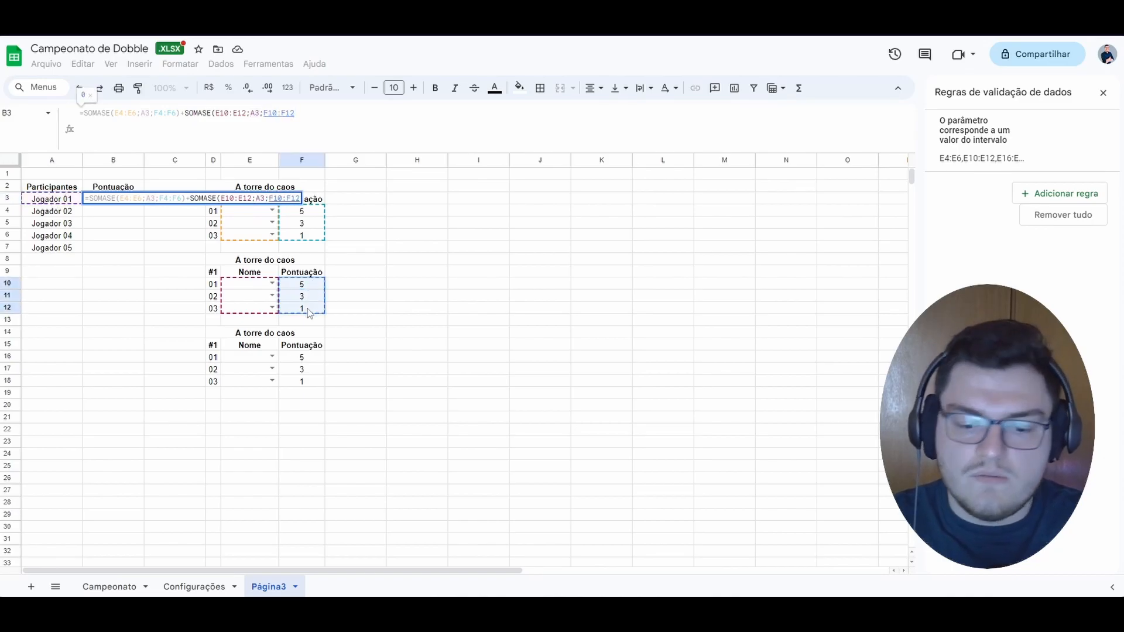
Add a third term, SOMASE(E16:E18;A3;F16:F18), to the B3 formula for the last table.
type(")+SOMAS")
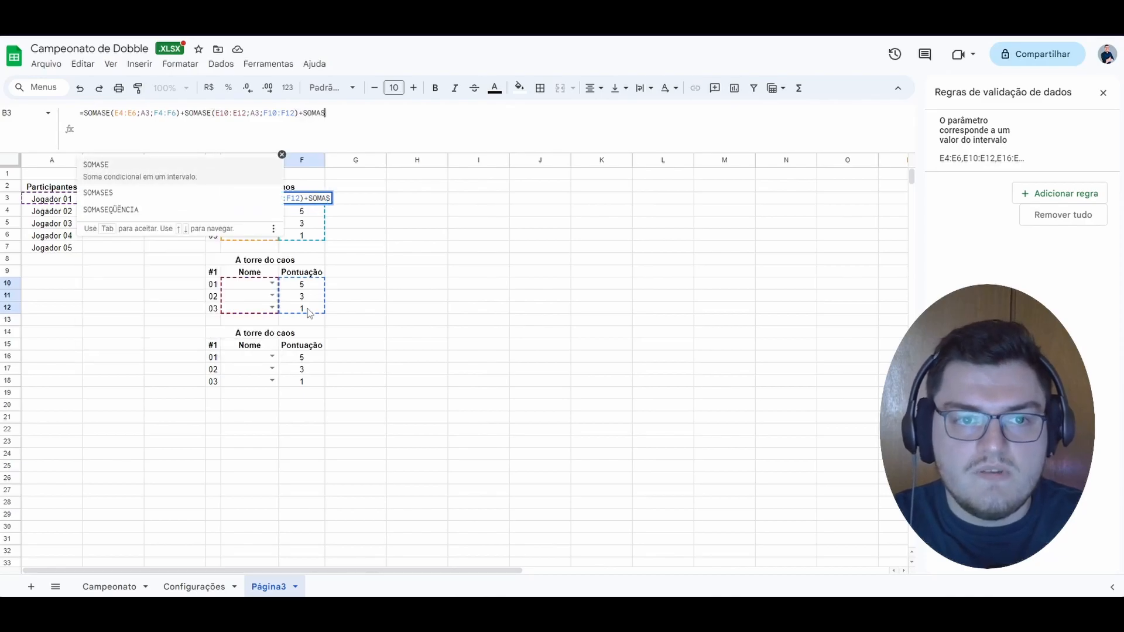
key("Tab")
left_click_drag(269, 357, 266, 388)
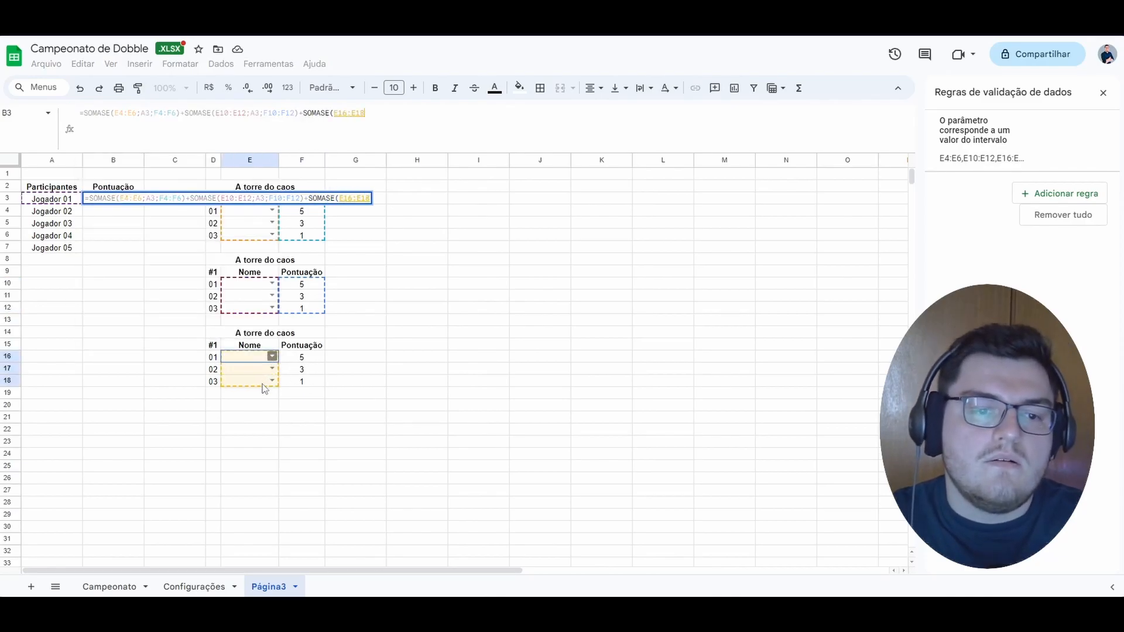
type(";")
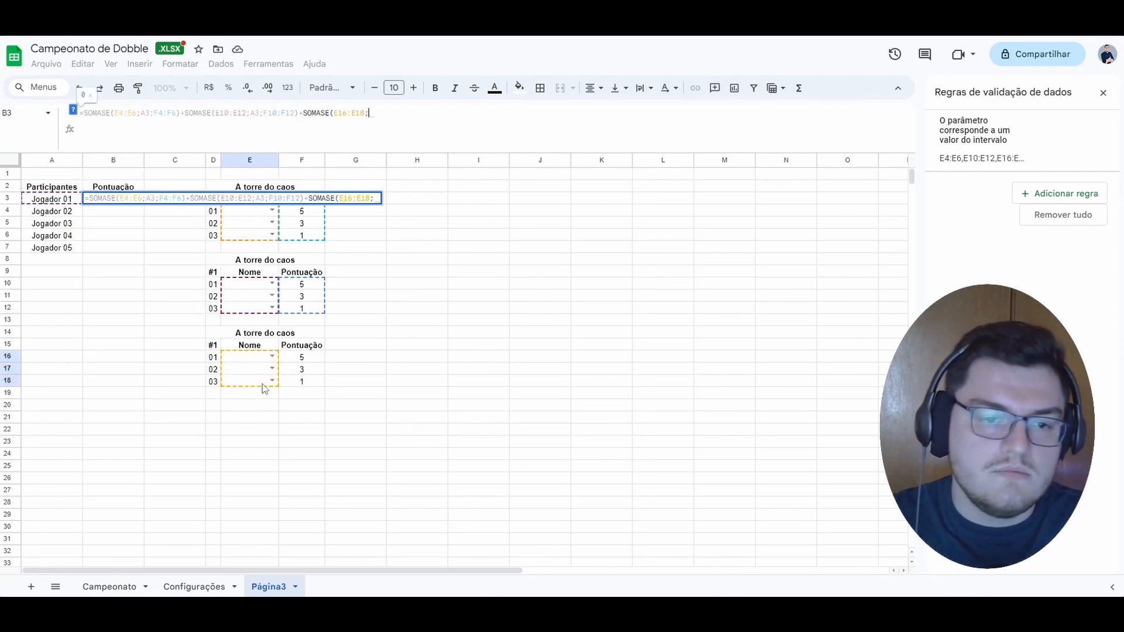
left_click(40, 202)
type(";")
left_click_drag(302, 357, 306, 386)
type(")")
key("Return")
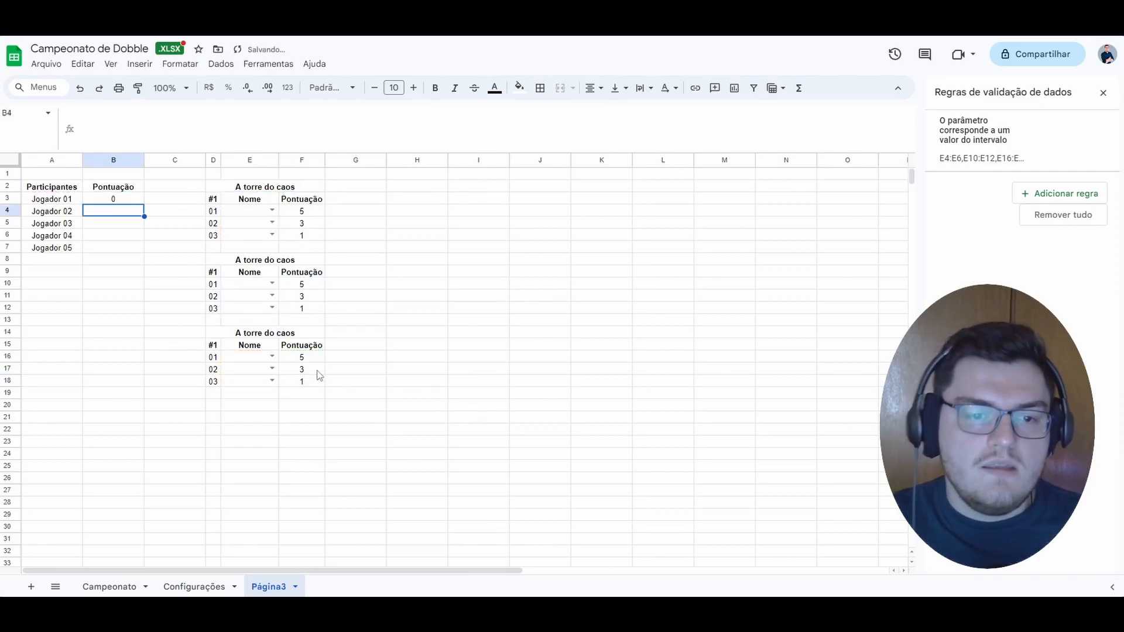
Choose Jogador 01 as first place in all three tables, in E16, E10 and E4.
left_click(272, 356)
left_click(262, 375)
left_click(272, 284)
left_click(263, 298)
left_click(272, 210)
left_click(263, 225)
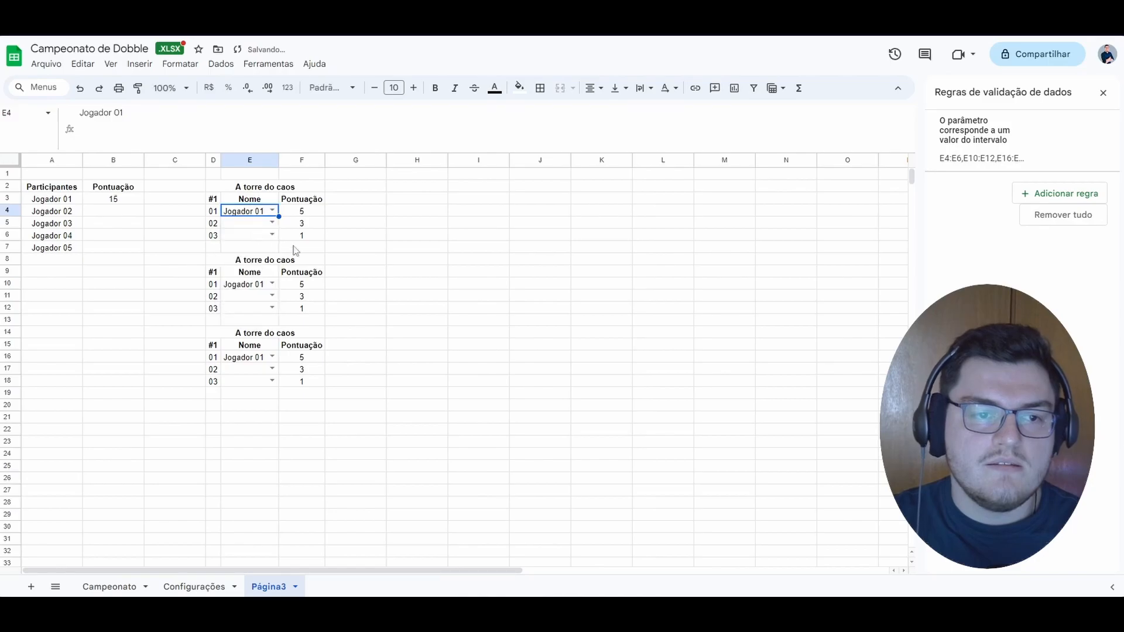
left_click(416, 284)
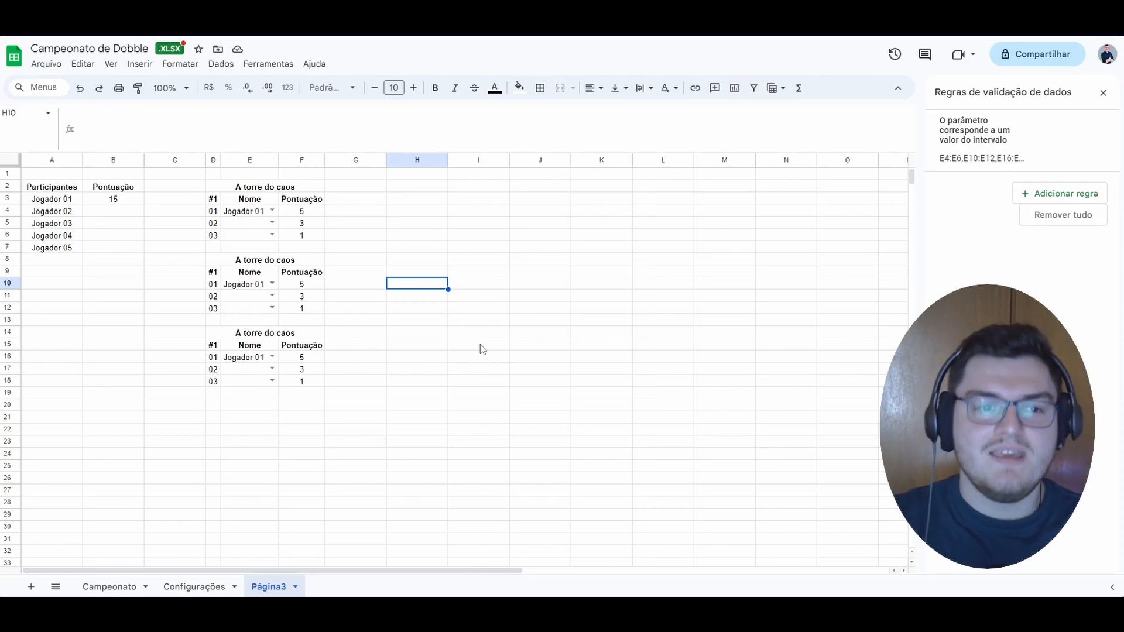
Fill the B3 points formula down to B7 and accept the suggested $F$16:$F$18 range correction.
left_click(118, 200)
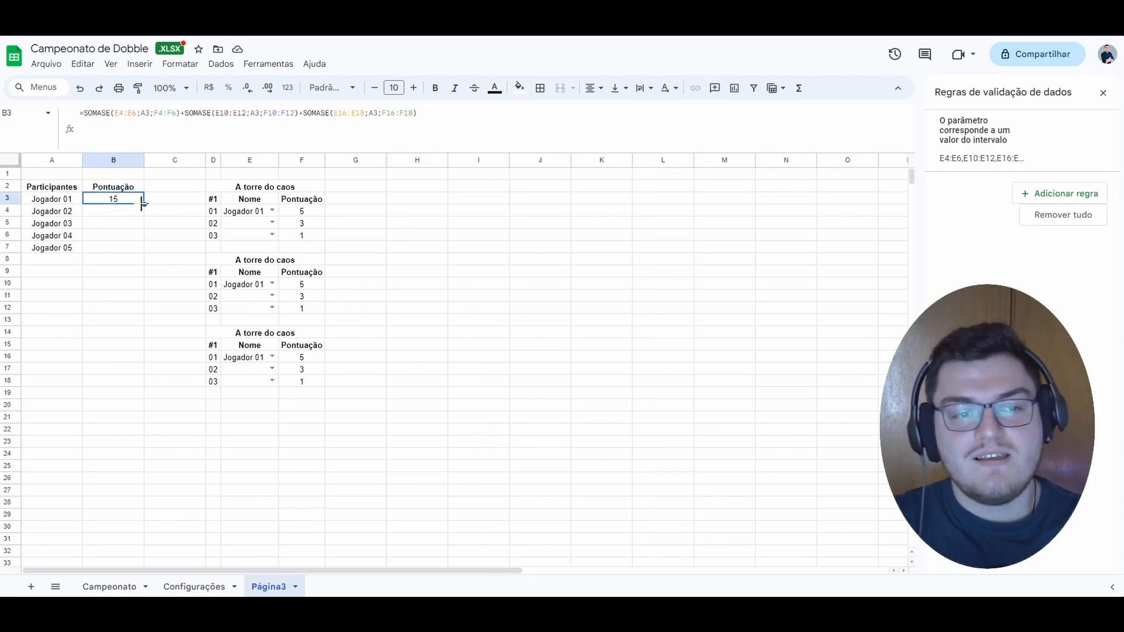
left_click_drag(142, 203, 145, 243)
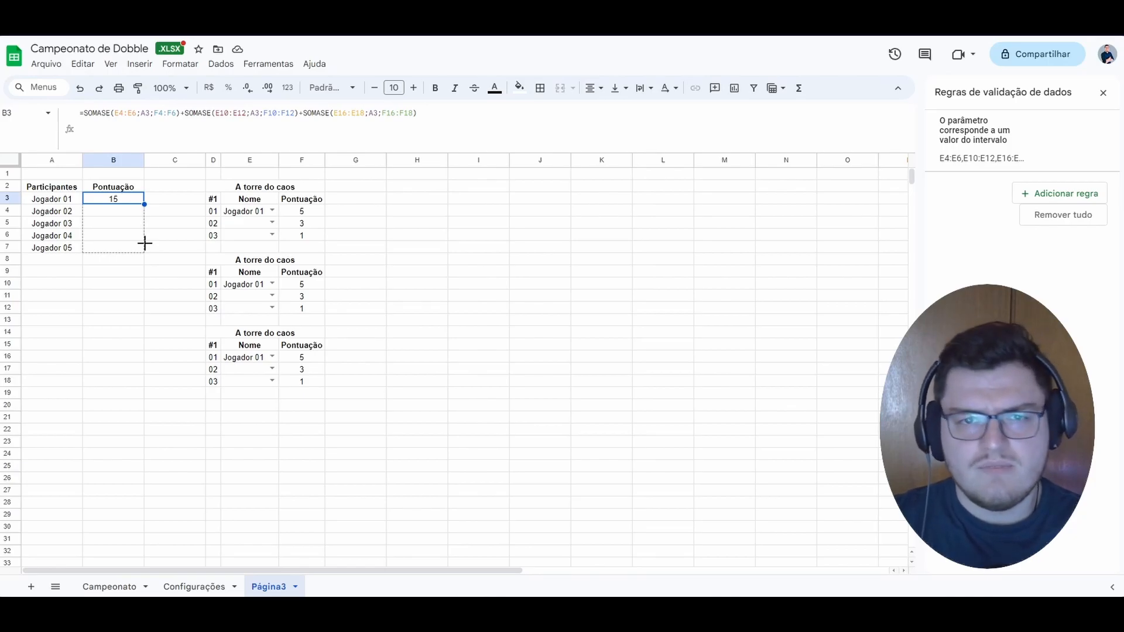
left_click_drag(144, 243, 145, 243)
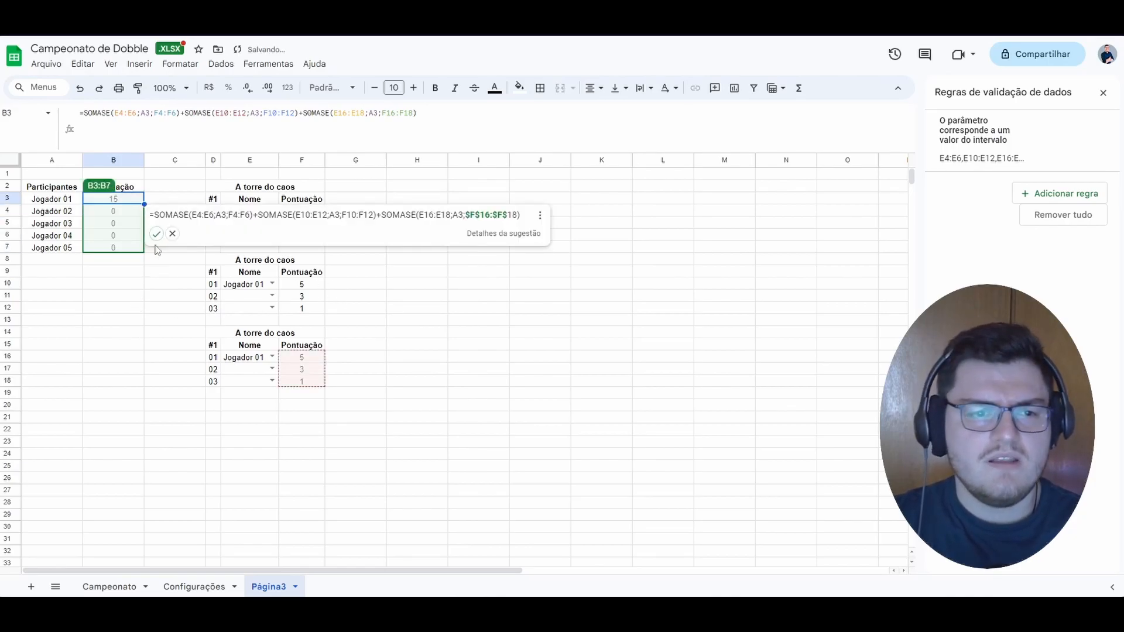
left_click(156, 234)
left_click(156, 307)
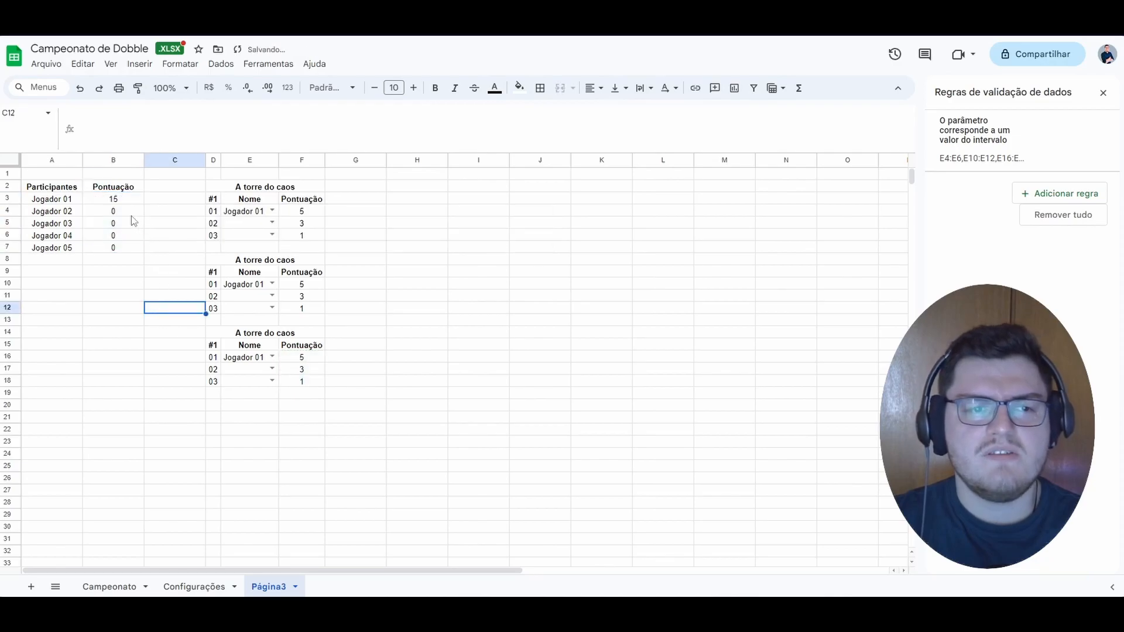
left_click_drag(131, 215, 130, 252)
Choose Jogador 02 as second place in all three tables, in E11, E17 and E5.
left_click(272, 223)
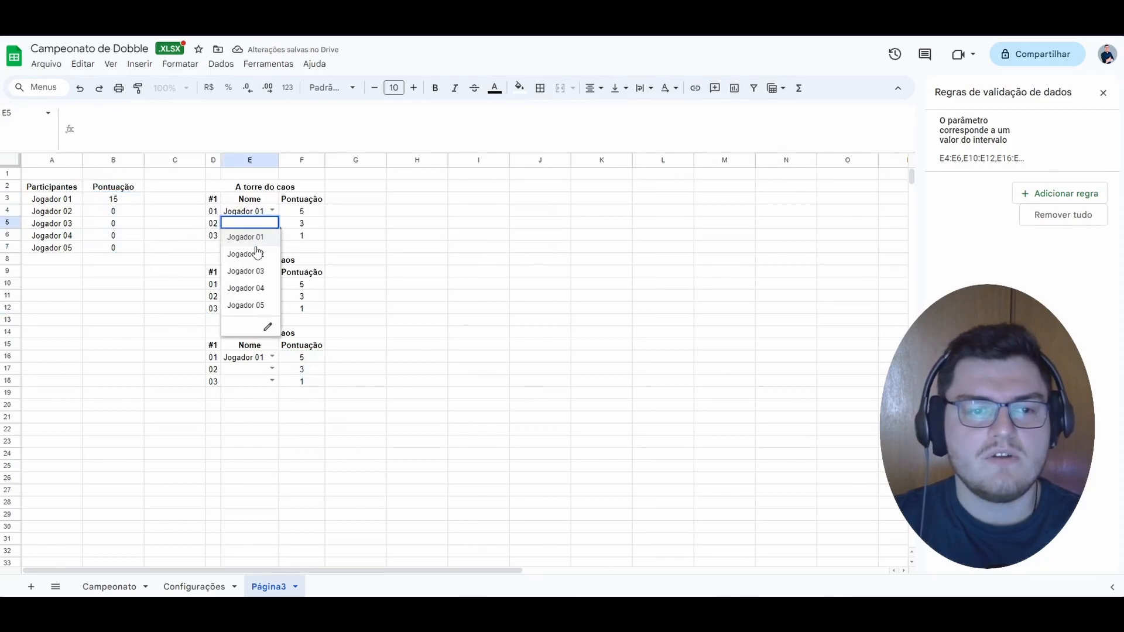
left_click(416, 310)
left_click(272, 296)
left_click(245, 326)
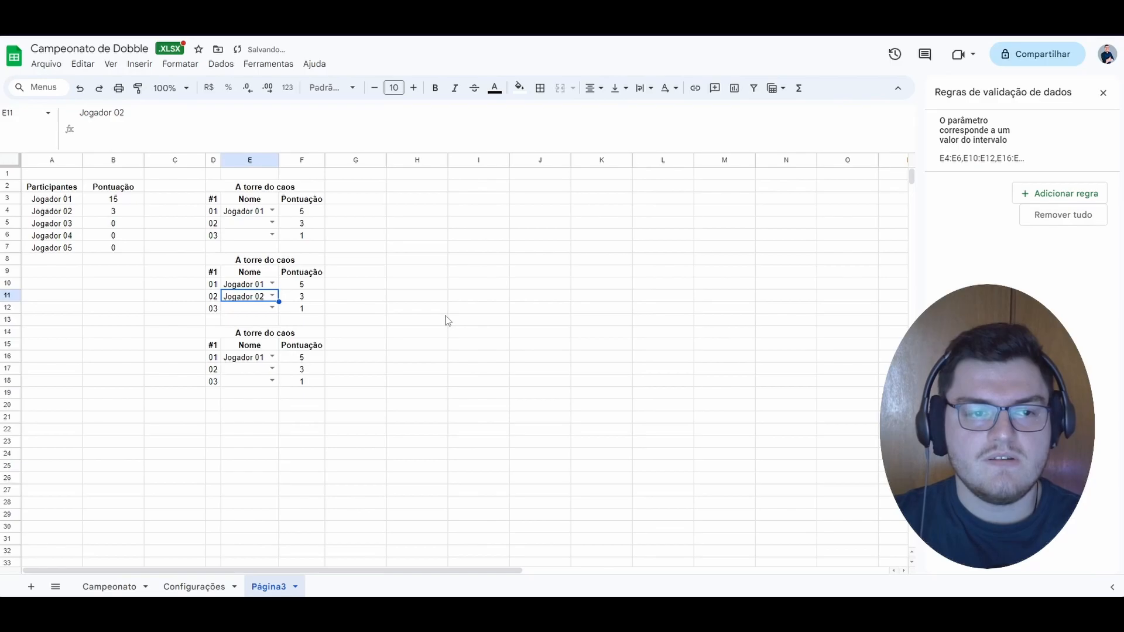
left_click(446, 320)
left_click(272, 369)
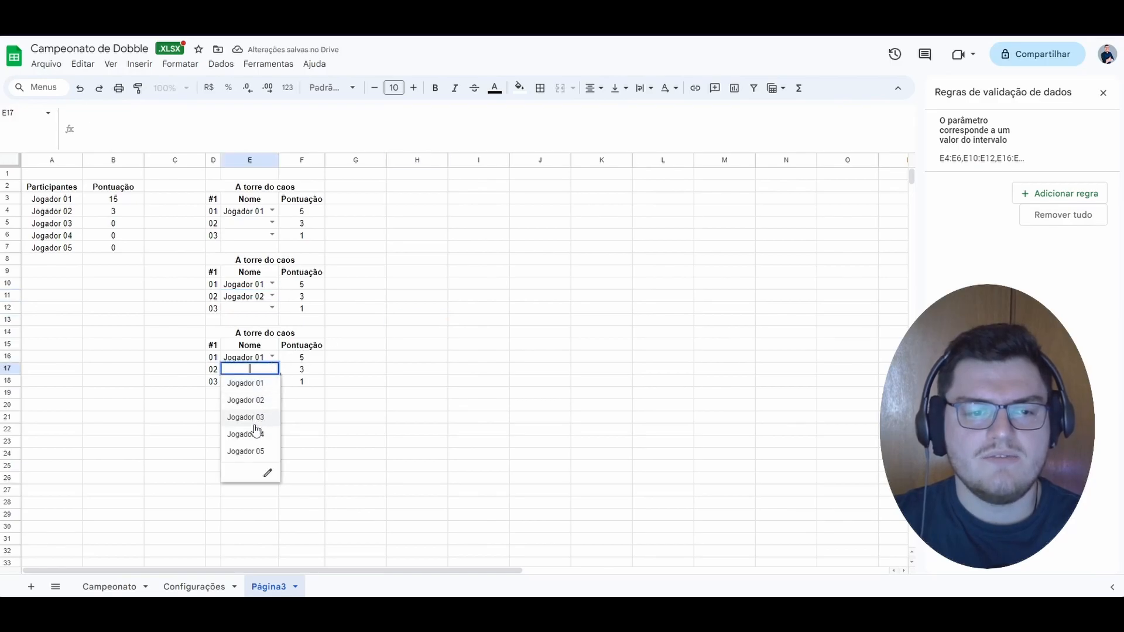
left_click(253, 403)
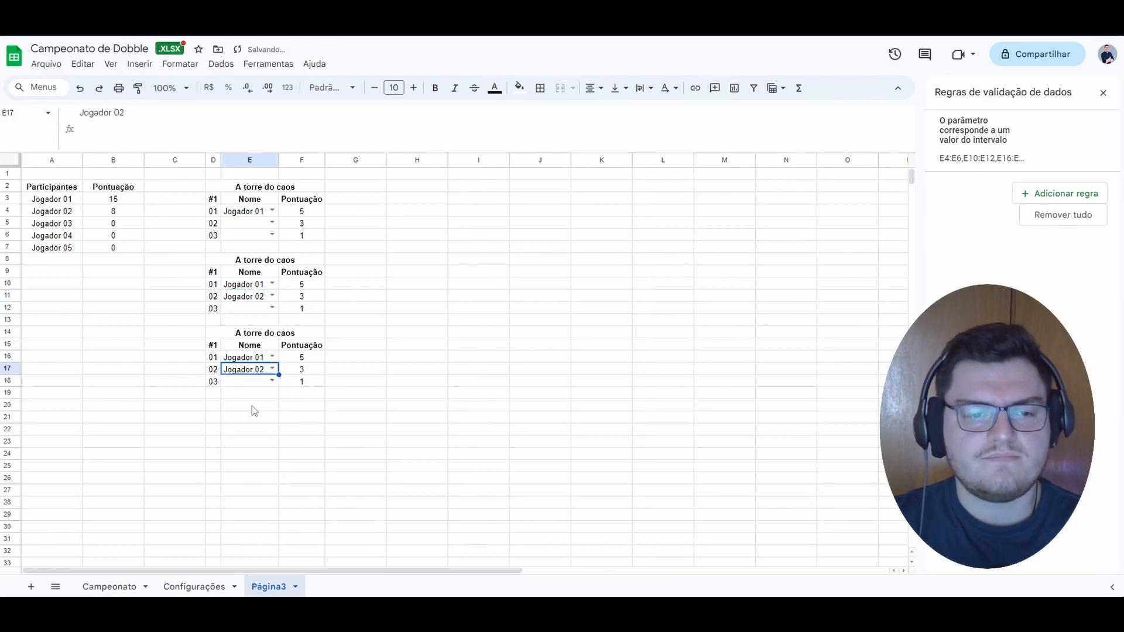
left_click(476, 356)
left_click(315, 372)
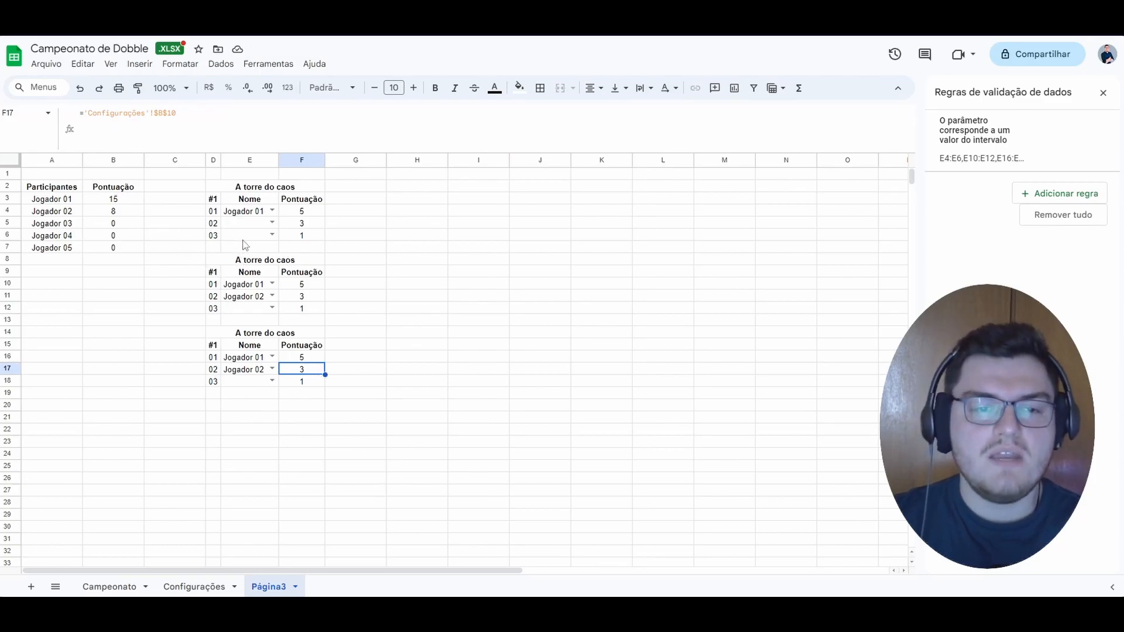
left_click(271, 223)
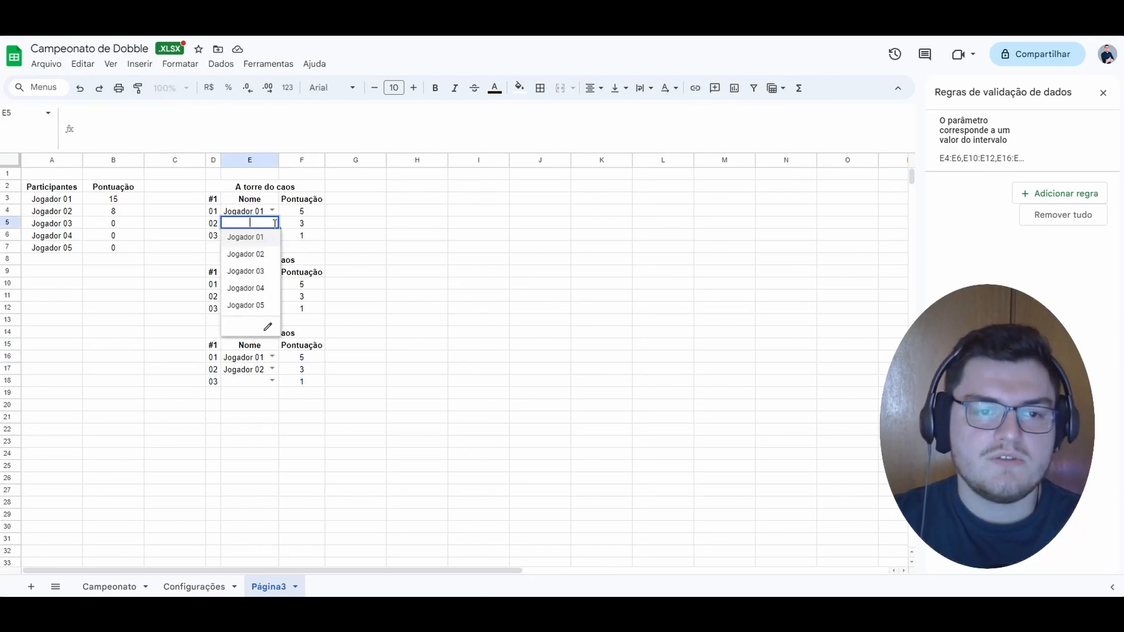
left_click(263, 255)
Choose Jogador 03 as third place in all three tables, in E6, E12 and E18.
left_click(272, 235)
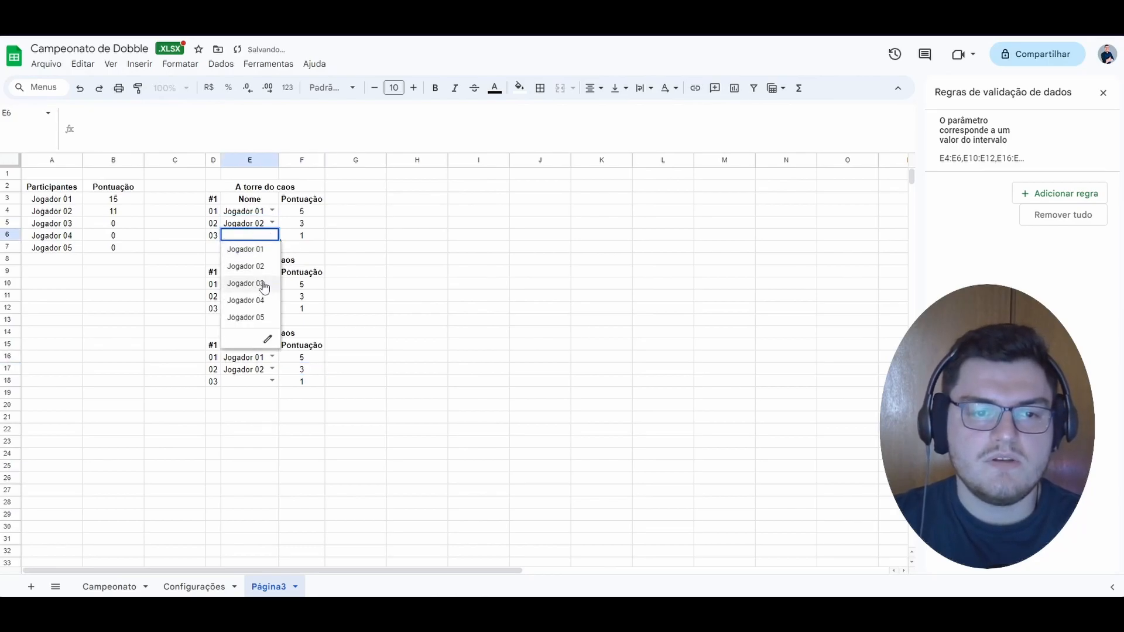
left_click(257, 284)
left_click(272, 308)
left_click(264, 358)
left_click(272, 381)
left_click(258, 434)
left_click(434, 358)
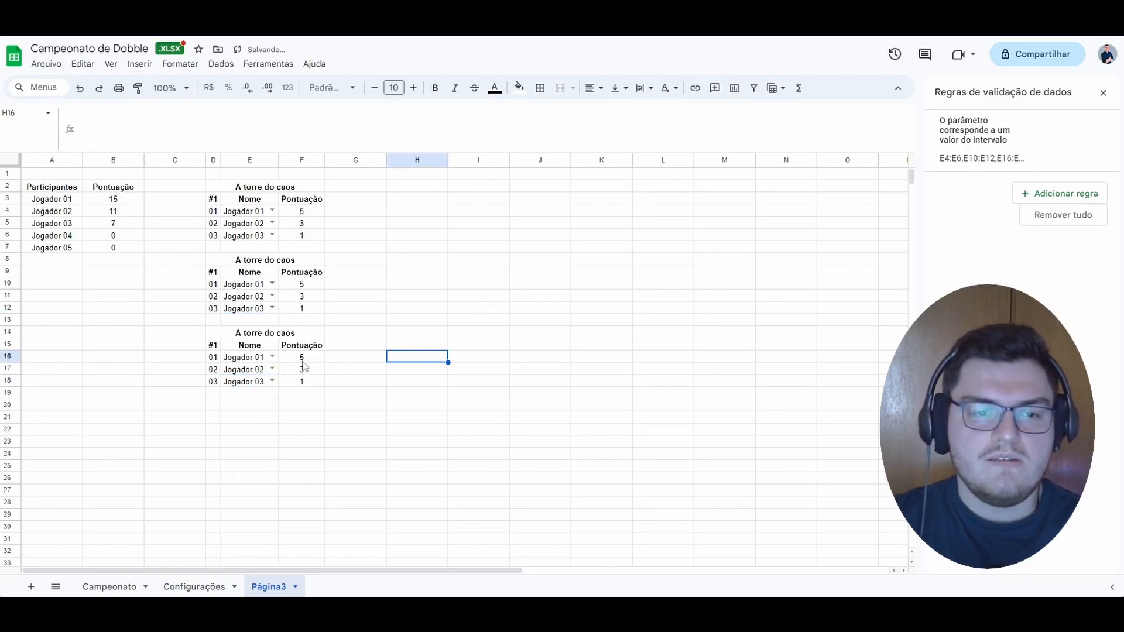
Compare the SOMASE formulas and totals in B3:B5 with the names and scores in the three tables to check the referenced ranges.
left_click(299, 312)
left_click(127, 228)
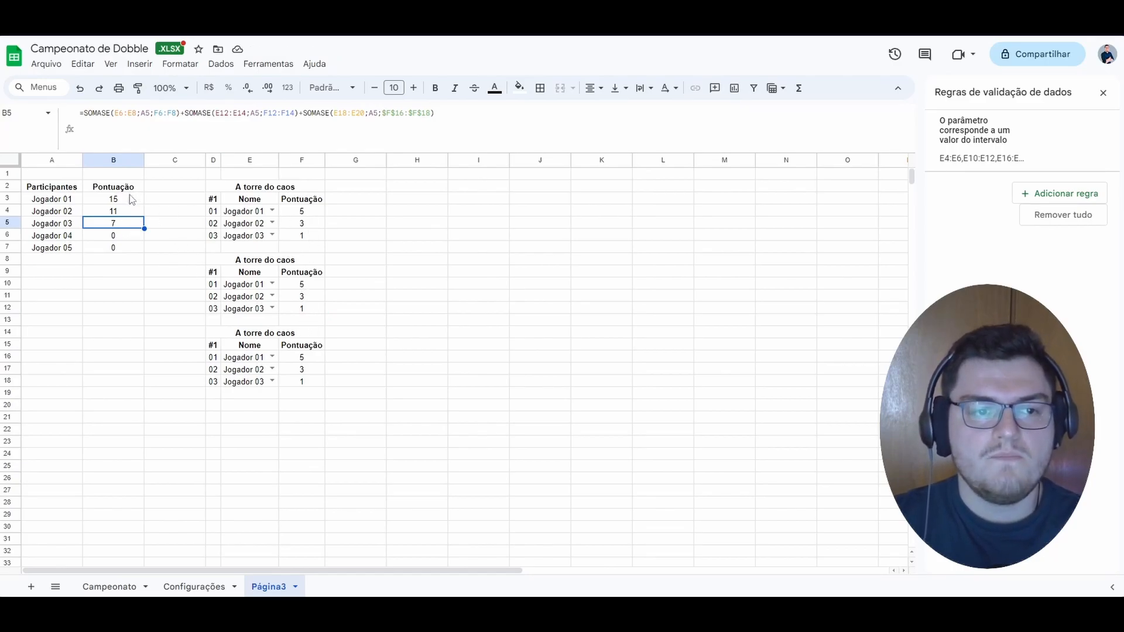
left_click(127, 213)
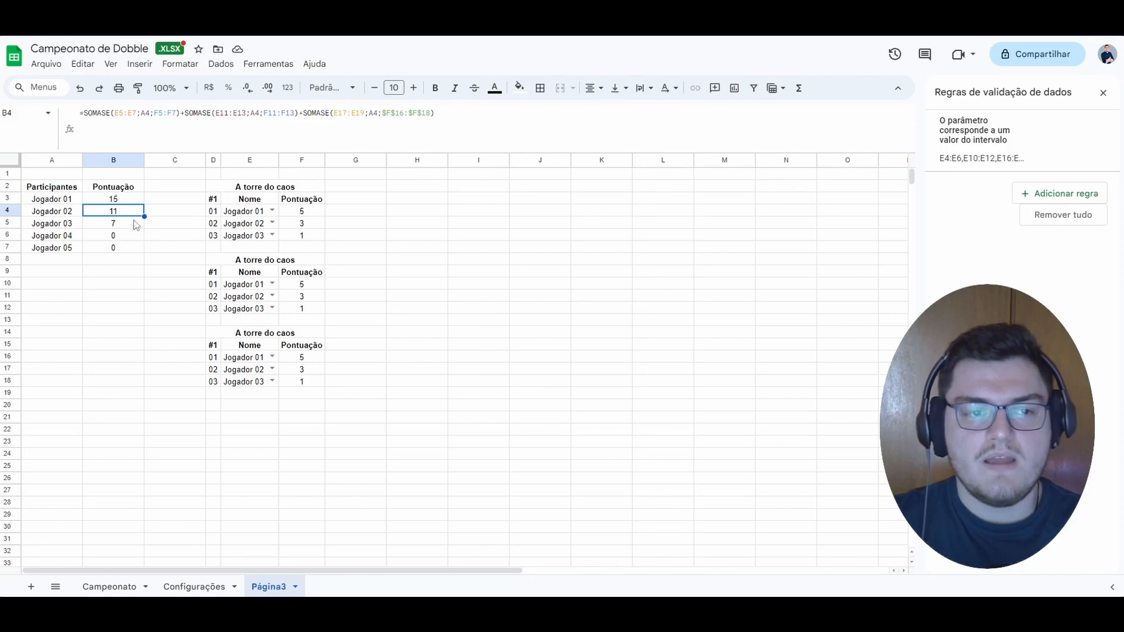
left_click(307, 227)
left_click(304, 296)
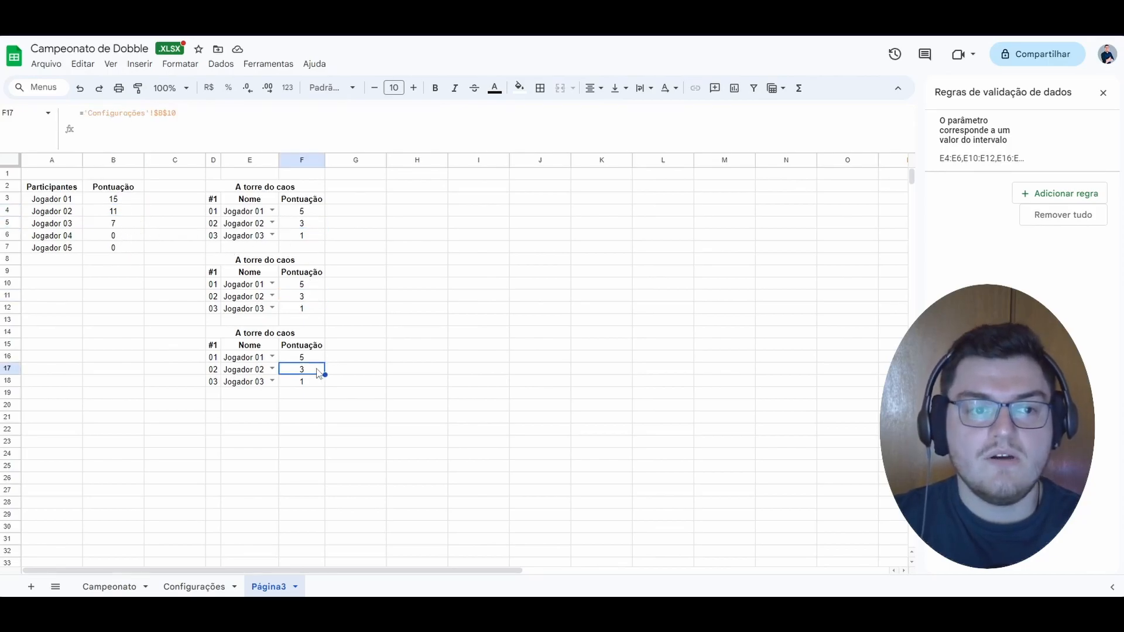
left_click(125, 214)
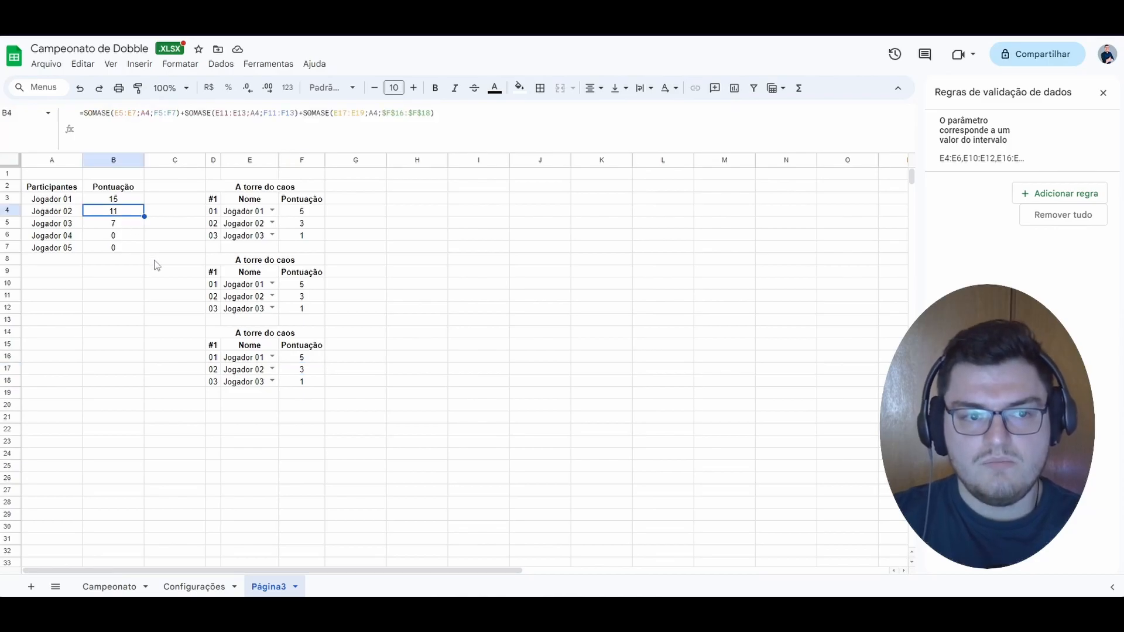
left_click(136, 204)
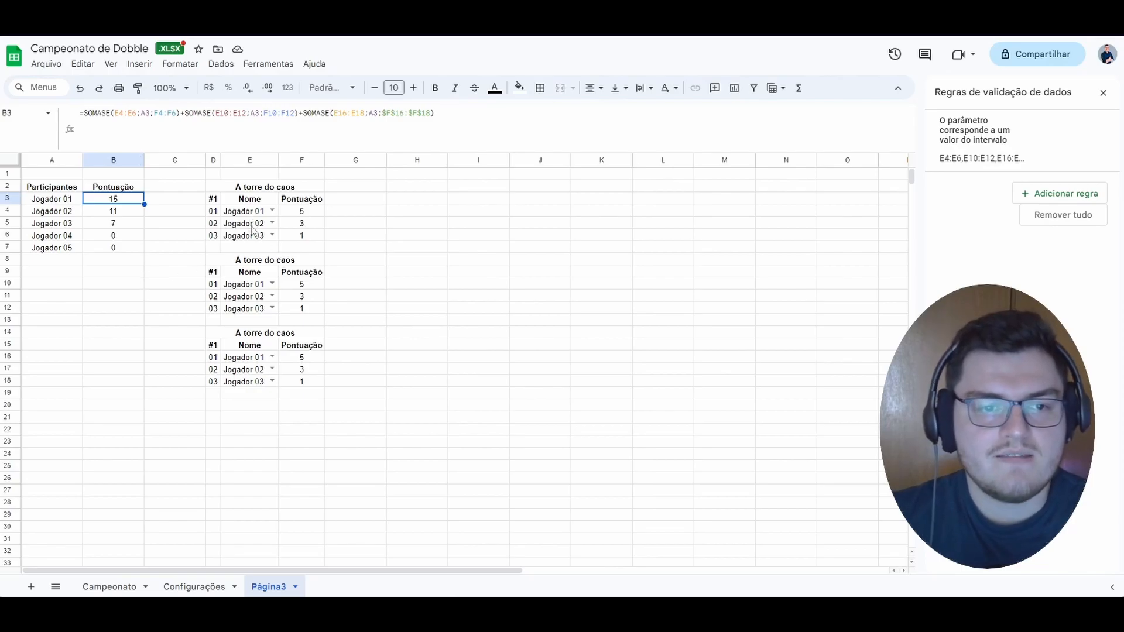
left_click(124, 212)
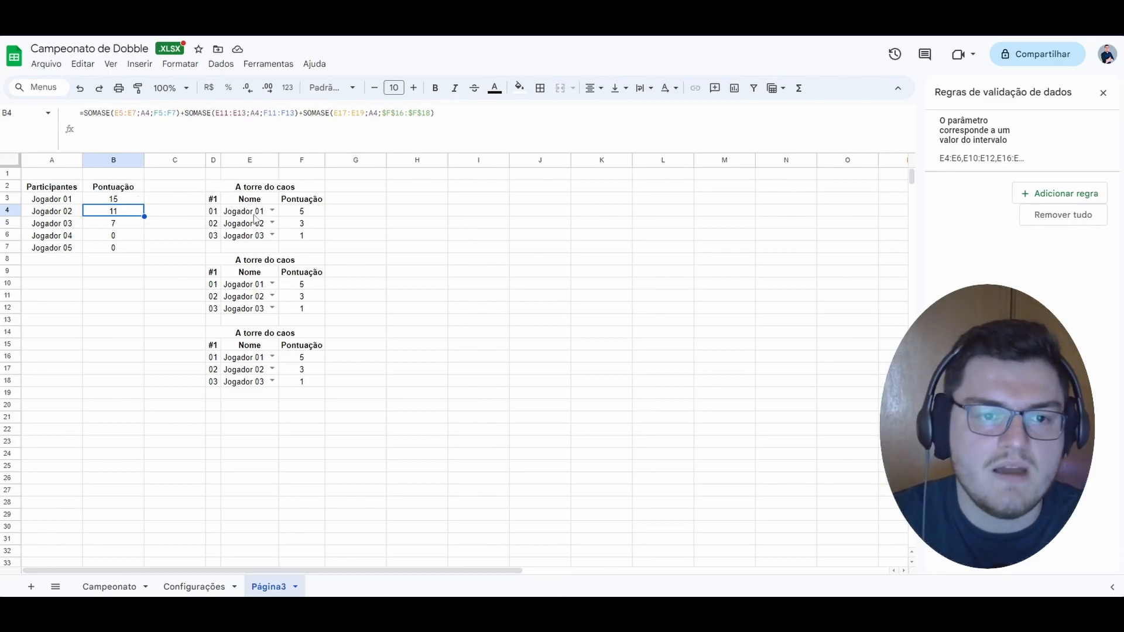
left_click_drag(256, 215, 252, 320)
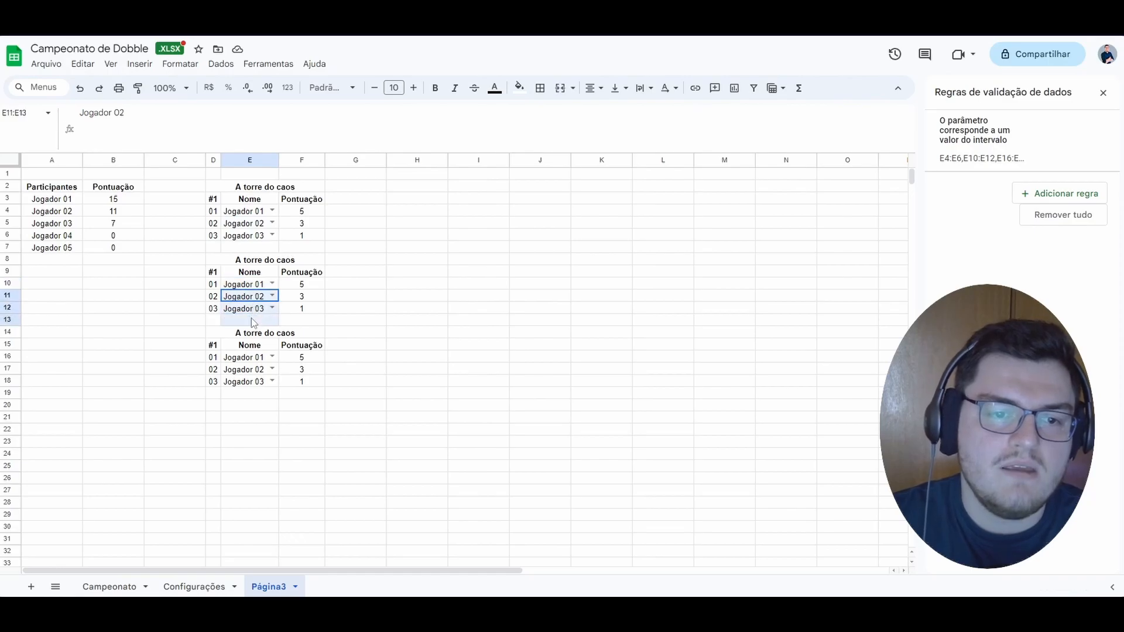
left_click(390, 373)
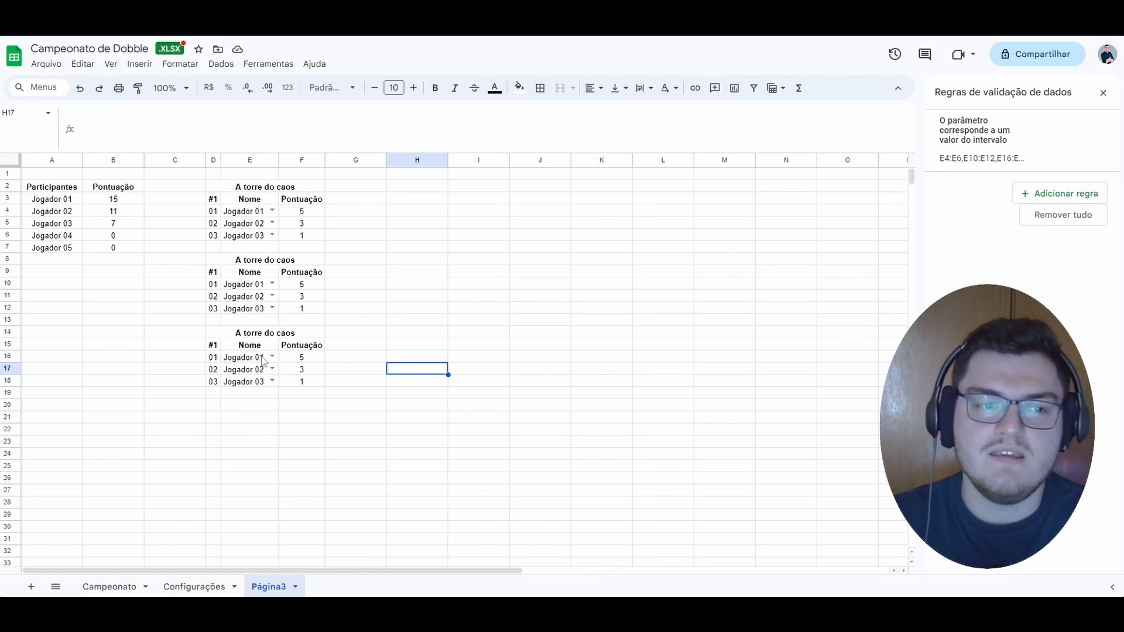
Review the participant list in A3:A7 and the name and score ranges of the first two tables.
left_click_drag(63, 202, 66, 256)
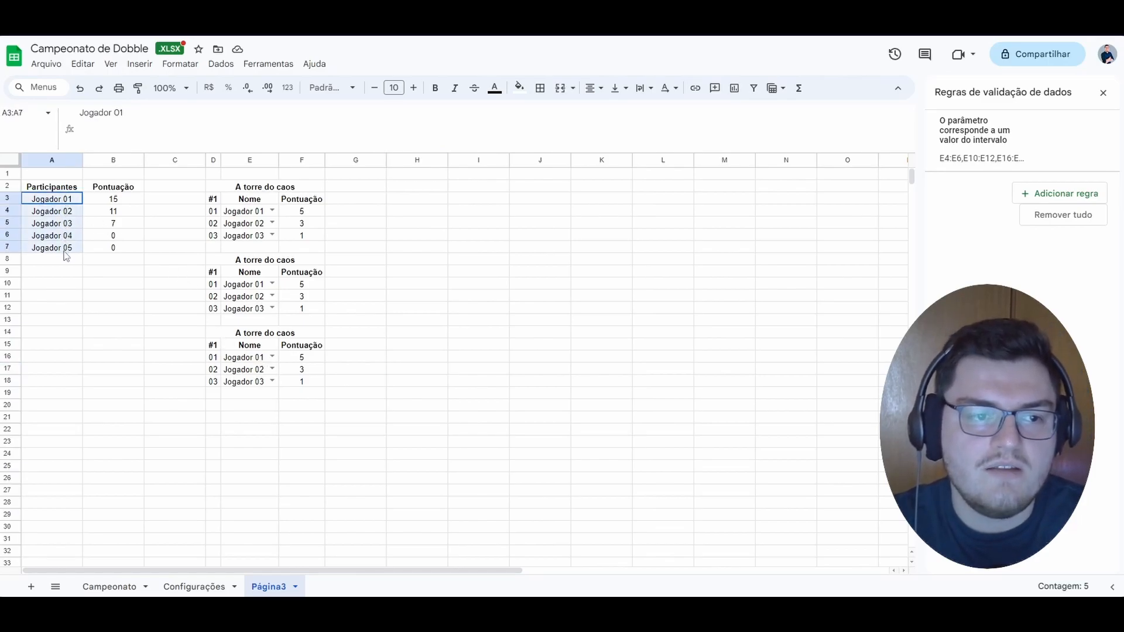
left_click(92, 282)
left_click_drag(68, 213, 76, 242)
left_click(119, 281)
left_click(63, 210)
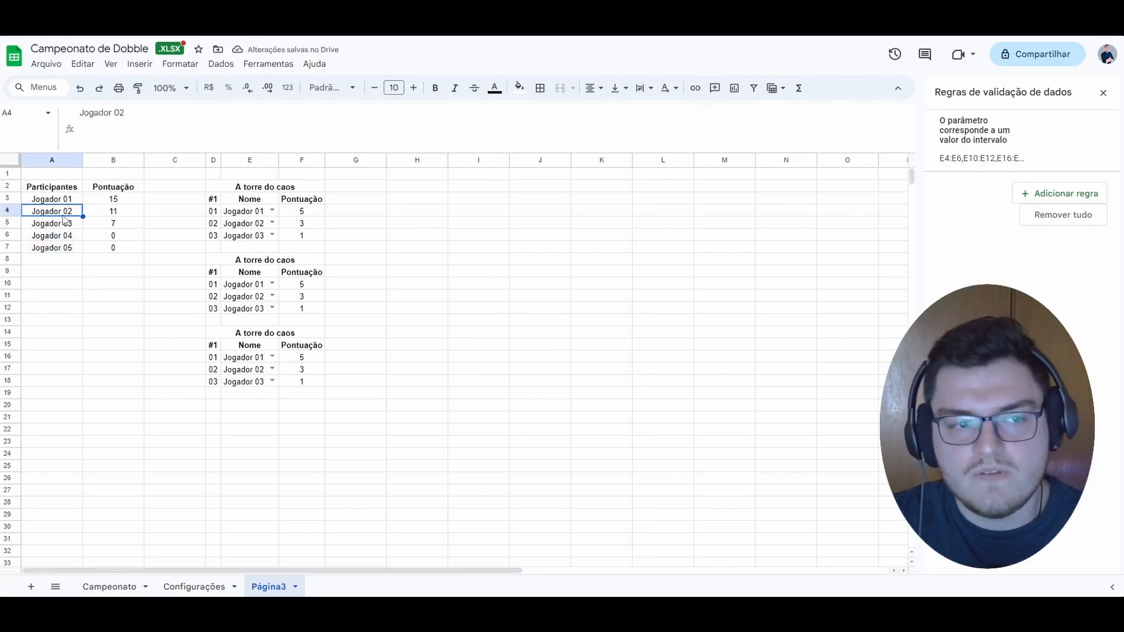
left_click_drag(247, 213, 302, 236)
left_click_drag(260, 285, 301, 309)
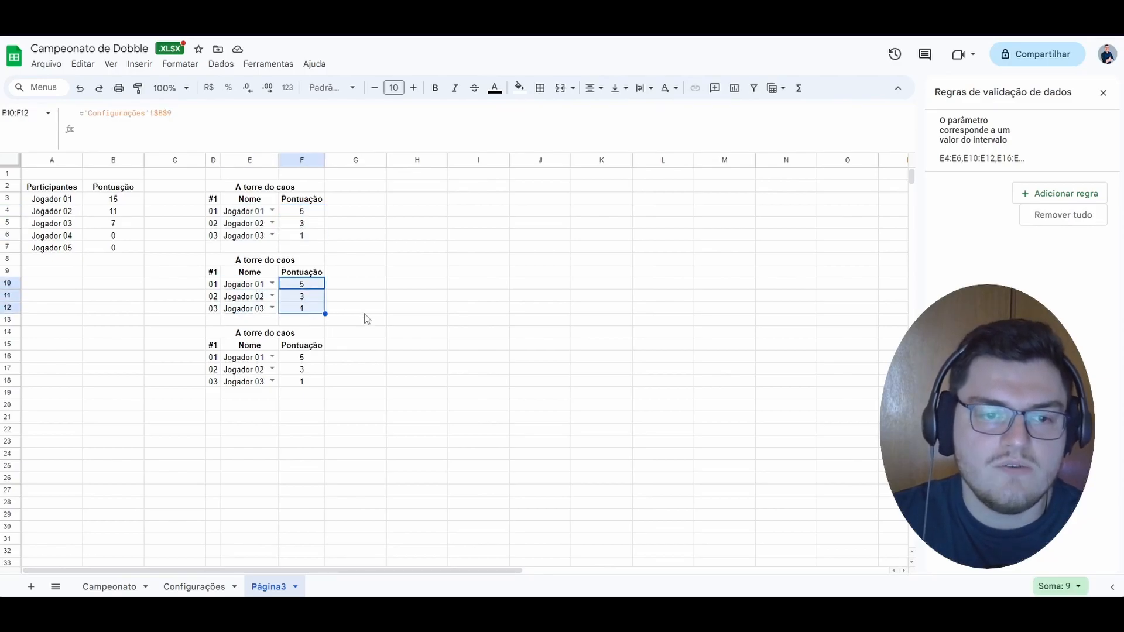
left_click(367, 310)
Make the first two SOMASE terms' table ranges in B3 absolute: $E$4:$E$6, $F$4:$F$6, $E$10:$E$12 and $F$10:$F$12.
left_click(127, 203)
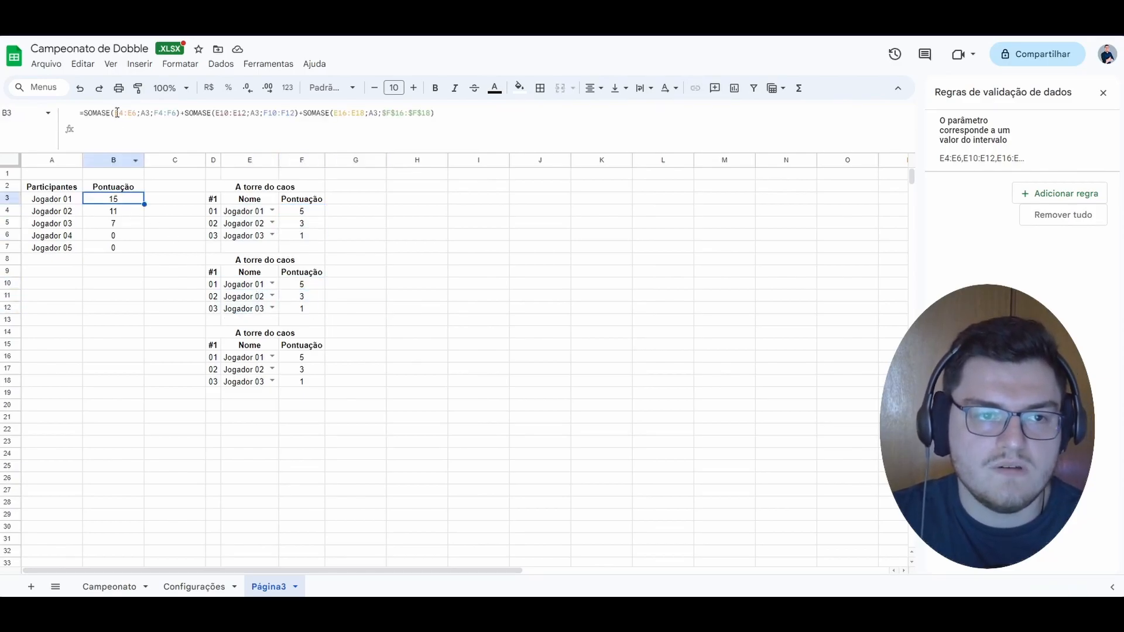
left_click(125, 111)
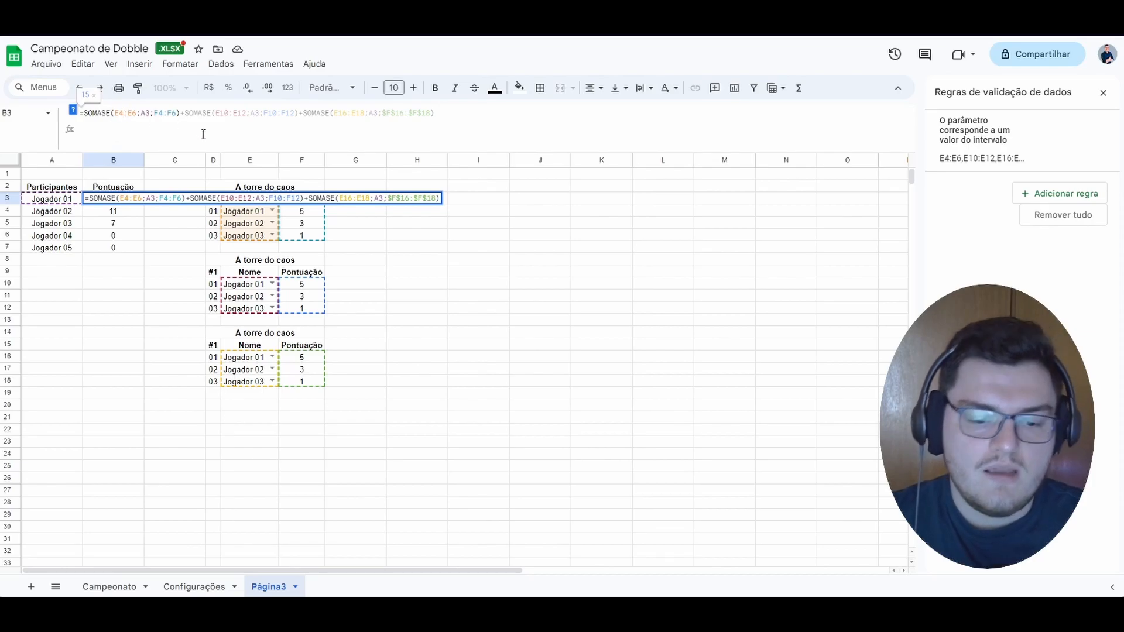
key("F4")
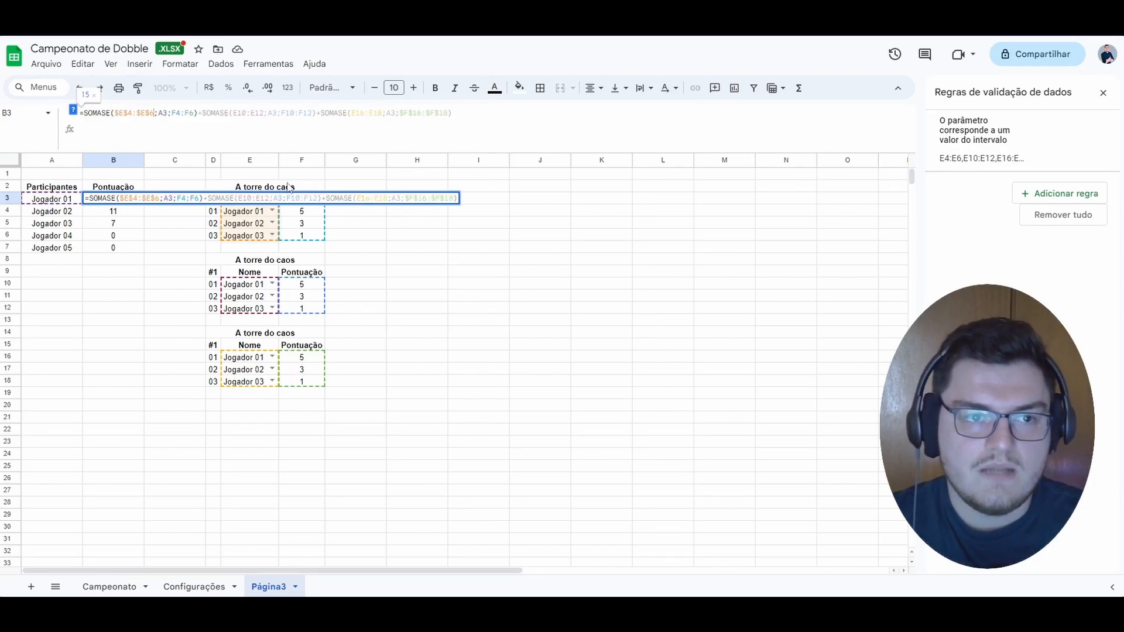
left_click(176, 113)
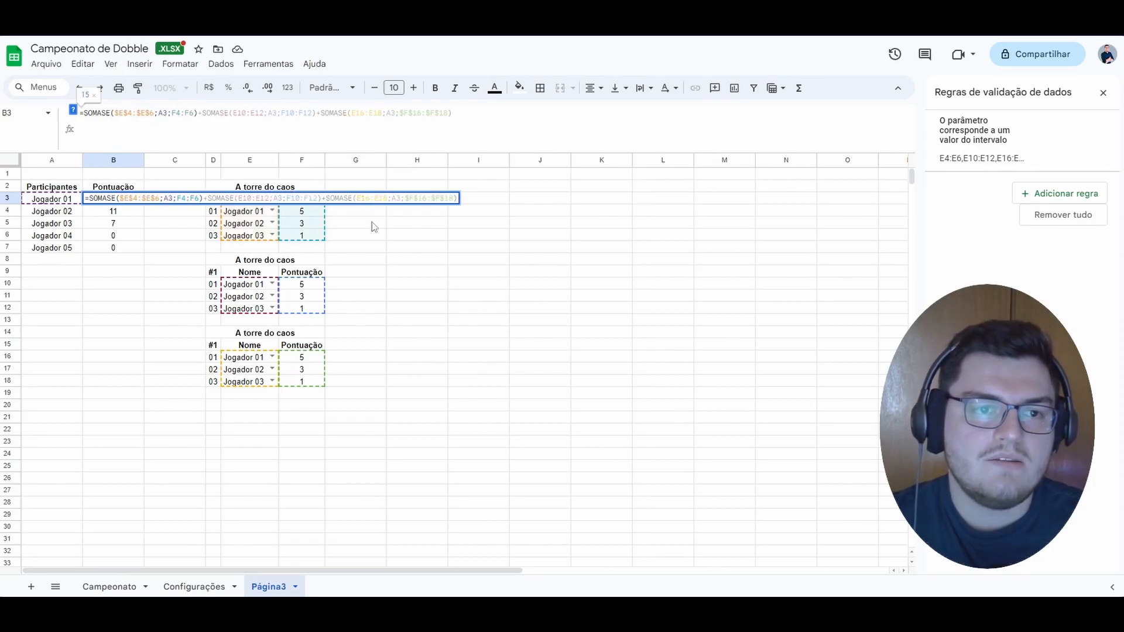
key("F4")
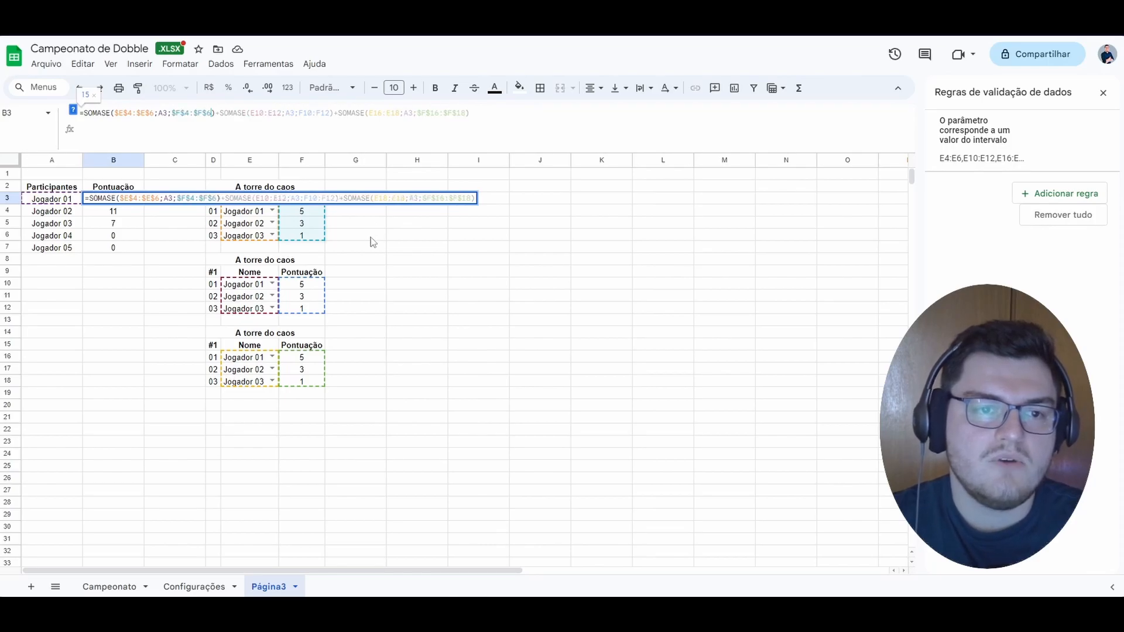
left_click(265, 113)
key("F4")
left_click(336, 115)
key("F4")
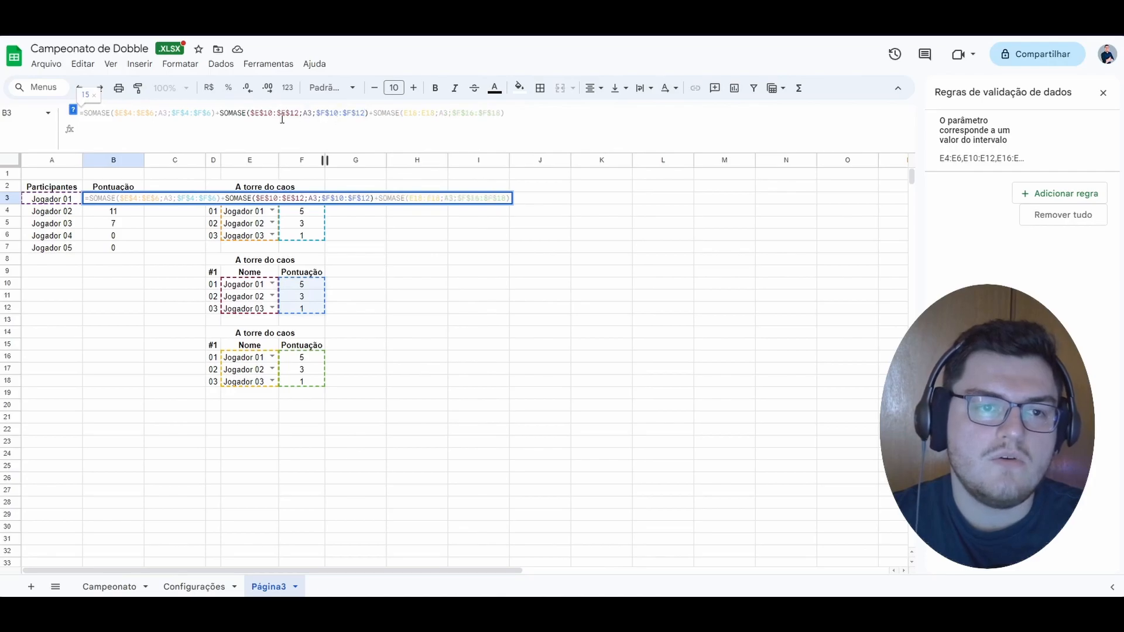
Lock the last SOMASE term's ranges in B3 as $E$16:$E$18 and F$16:F$18, and commit the formula.
left_click(427, 113)
key("F4")
left_click(499, 113)
key("F4")
key("F4")
key("F4")
key("F4")
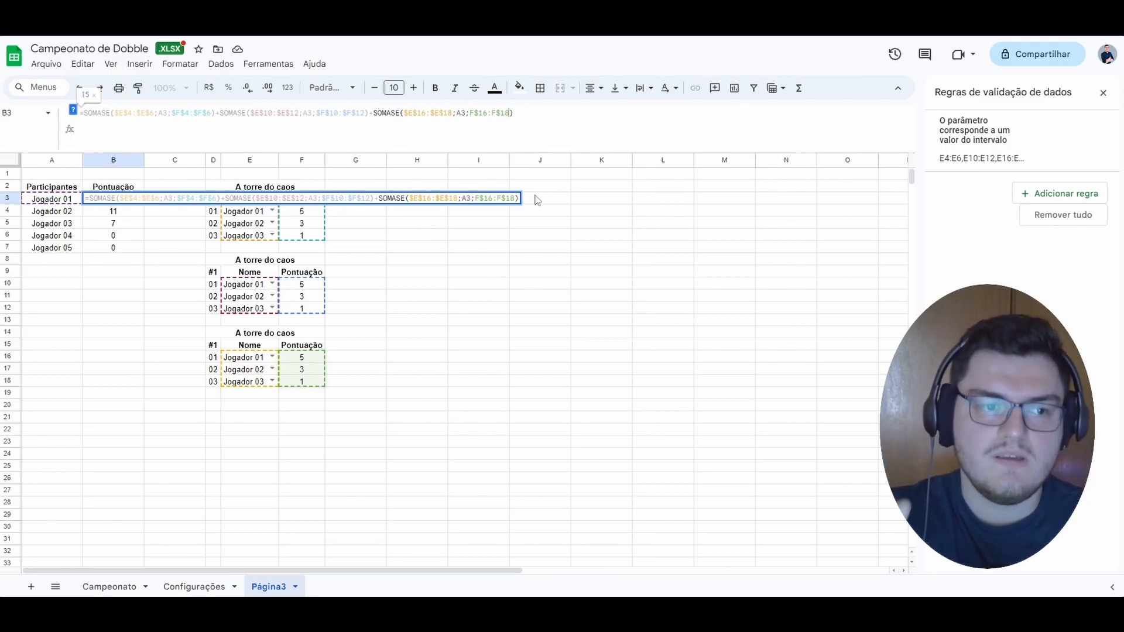
key("Return")
left_click(506, 343)
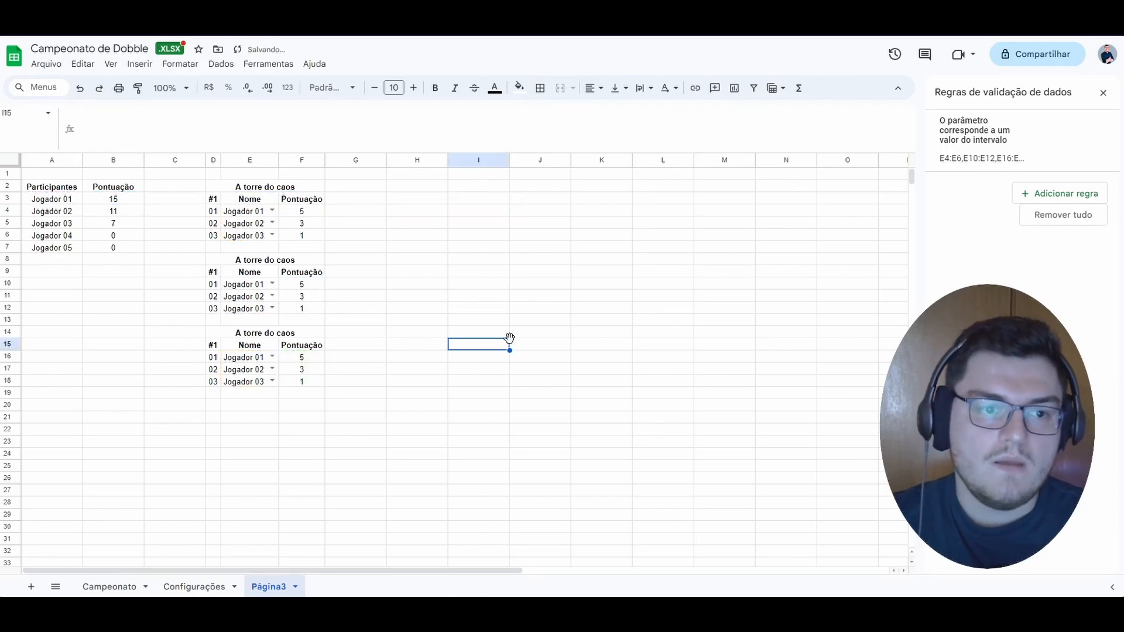
Fill the corrected B3 formula down through B7 for all participants.
left_click(131, 215)
left_click(131, 201)
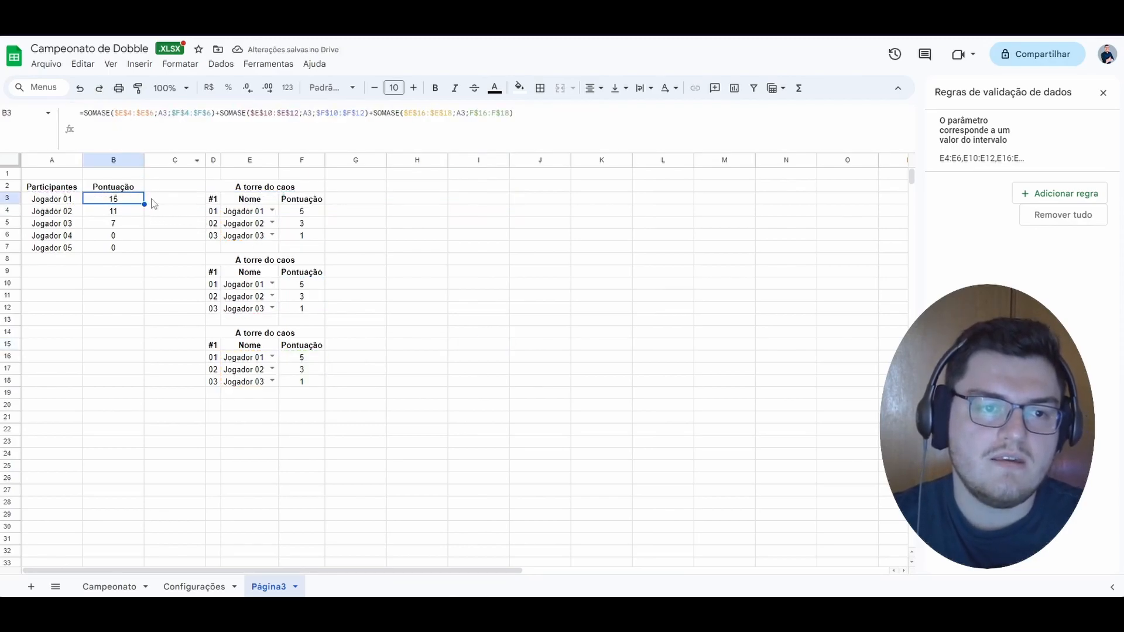
left_click_drag(144, 204, 141, 248)
left_click(140, 309)
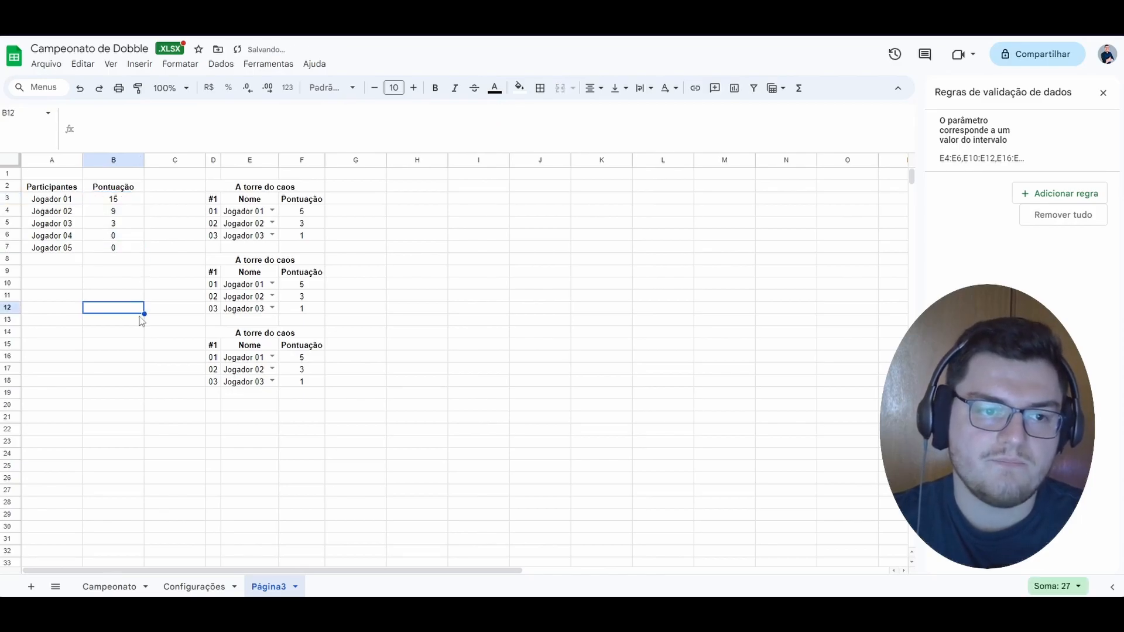
Check the recalculated totals against the first-, second- and third-place scores in each of the three tables.
left_click(309, 213)
left_click(311, 285)
left_click(306, 357)
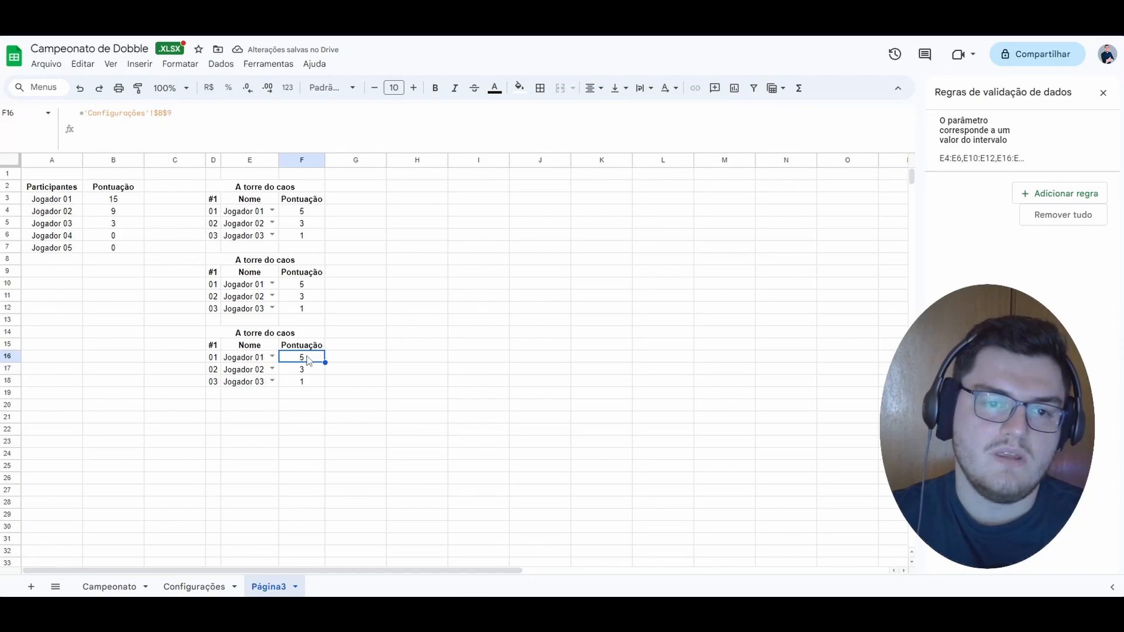
left_click(300, 225)
left_click(310, 295)
left_click(315, 358)
left_click(313, 367)
left_click(308, 236)
left_click(313, 308)
left_click(315, 382)
left_click(436, 410)
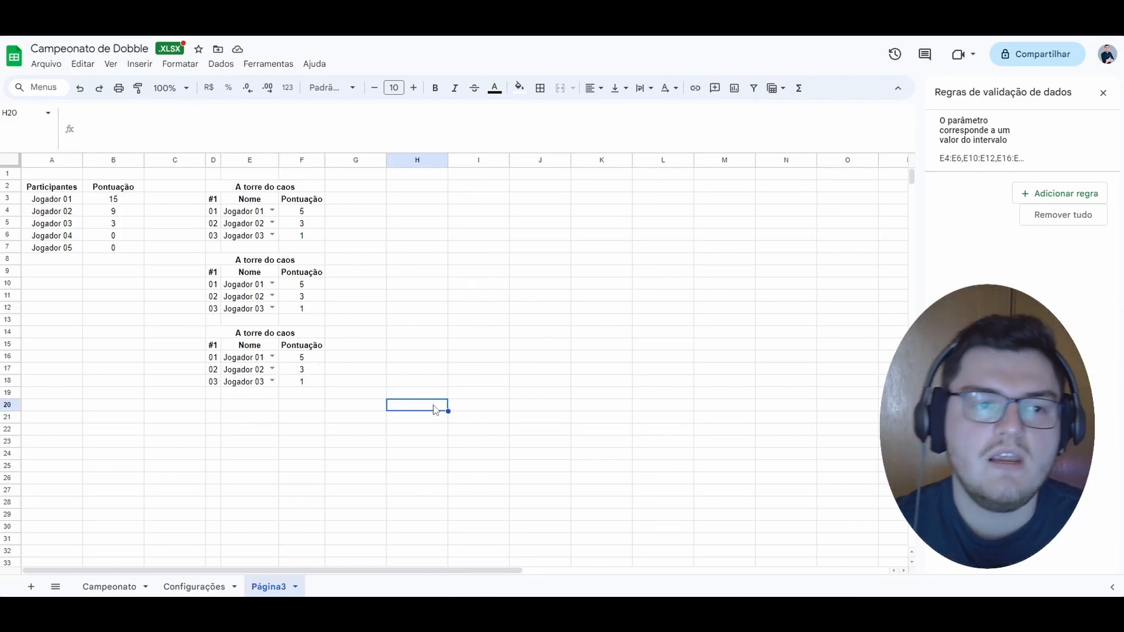
Create a filter over the participants table A2:B7 and auto-fit column A's width to its header.
left_click_drag(46, 191, 108, 252)
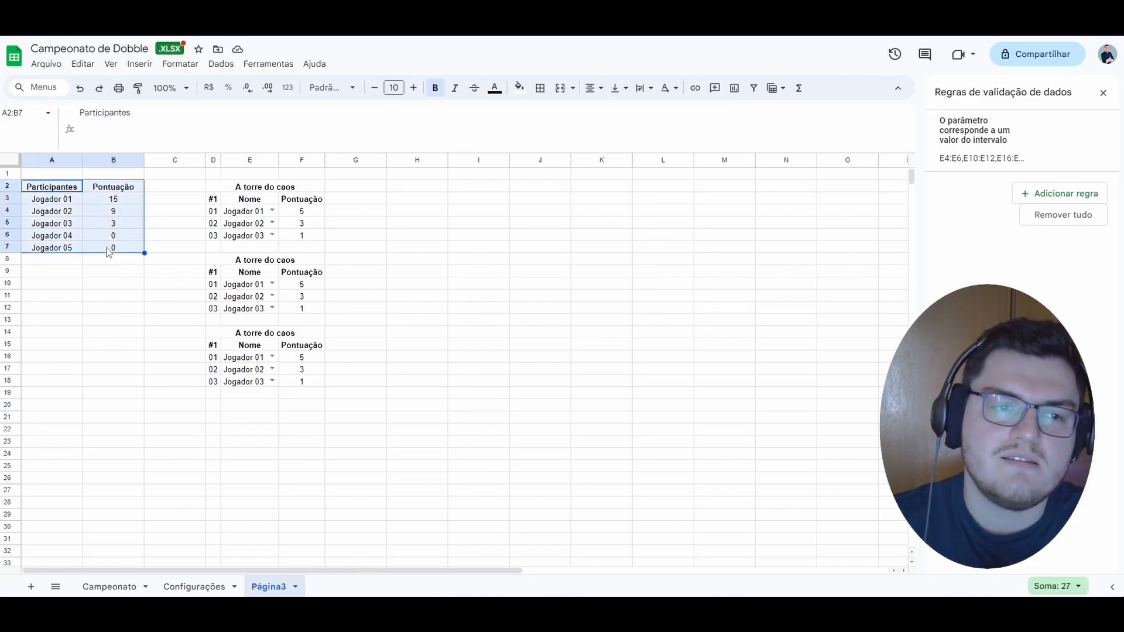
left_click(220, 64)
left_click(278, 133)
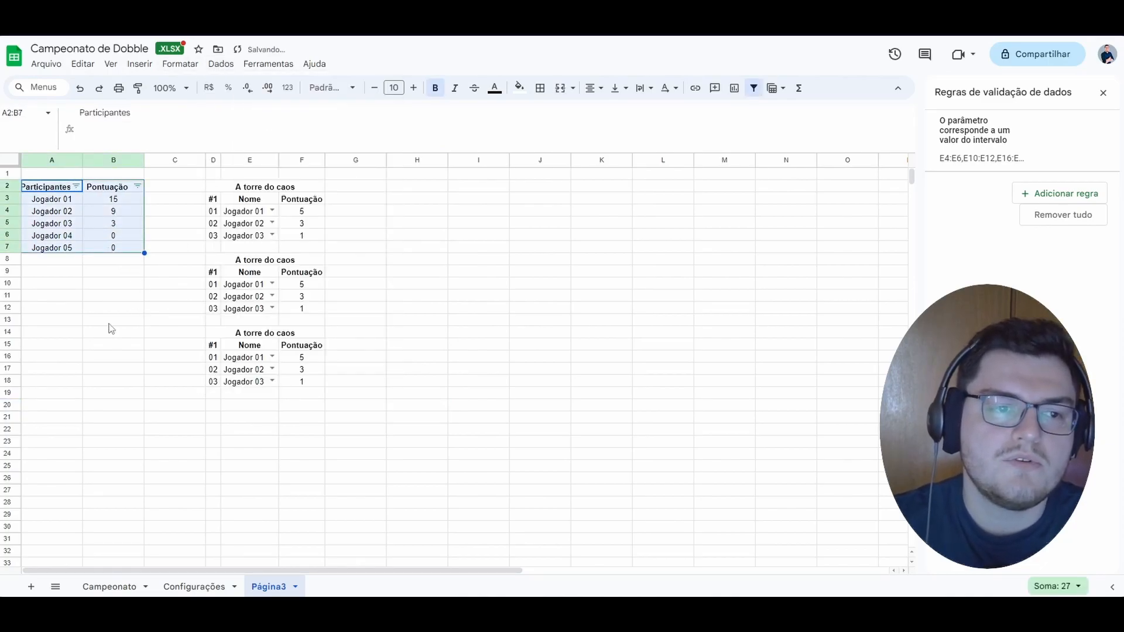
double_click(82, 159)
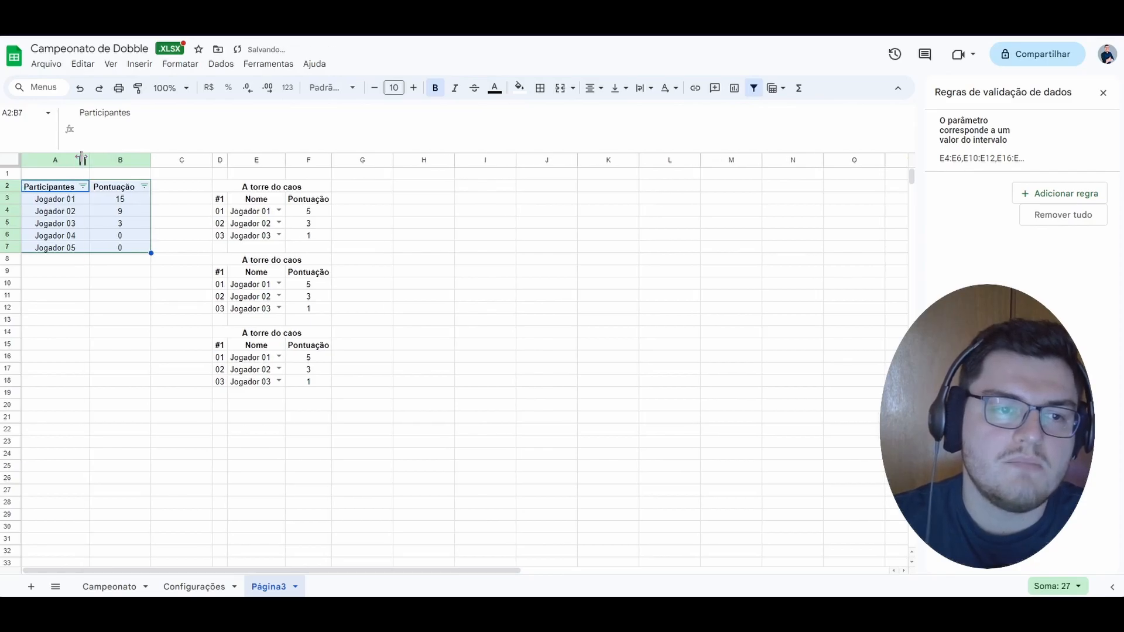
left_click(178, 332)
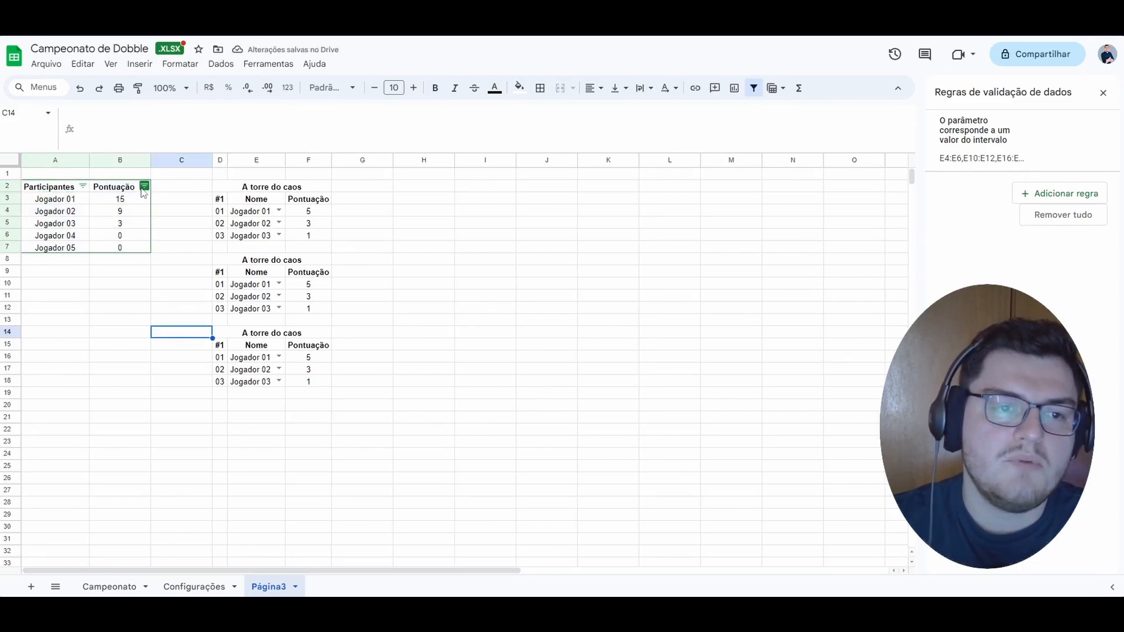
left_click(105, 331)
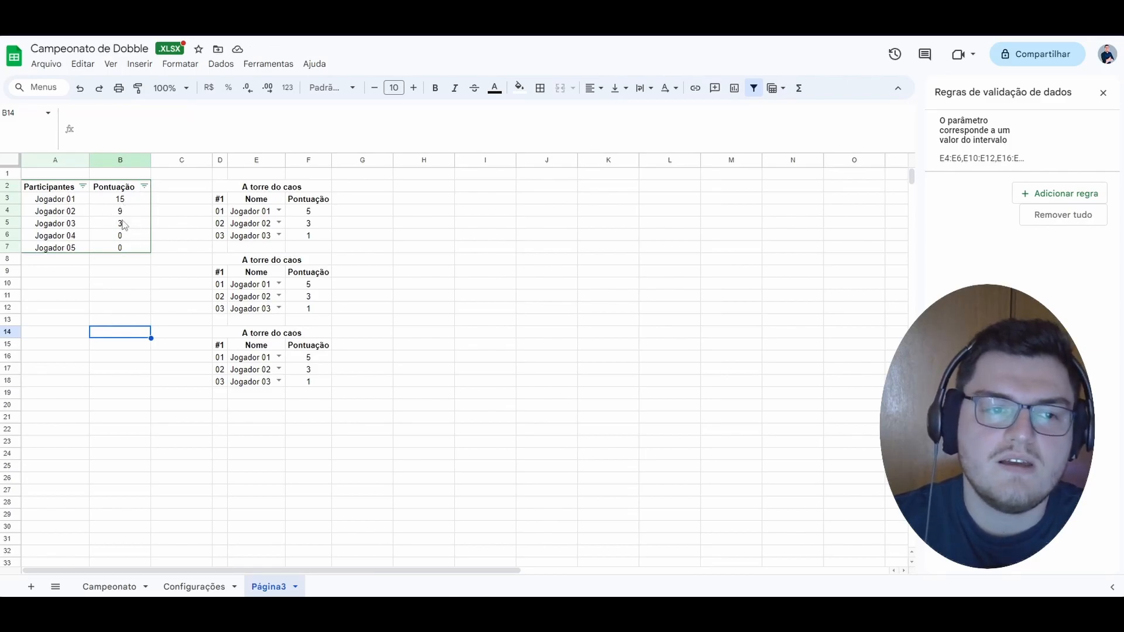
Sort the filtered participants table by Pontuação in ascending order (A a Z).
left_click(145, 186)
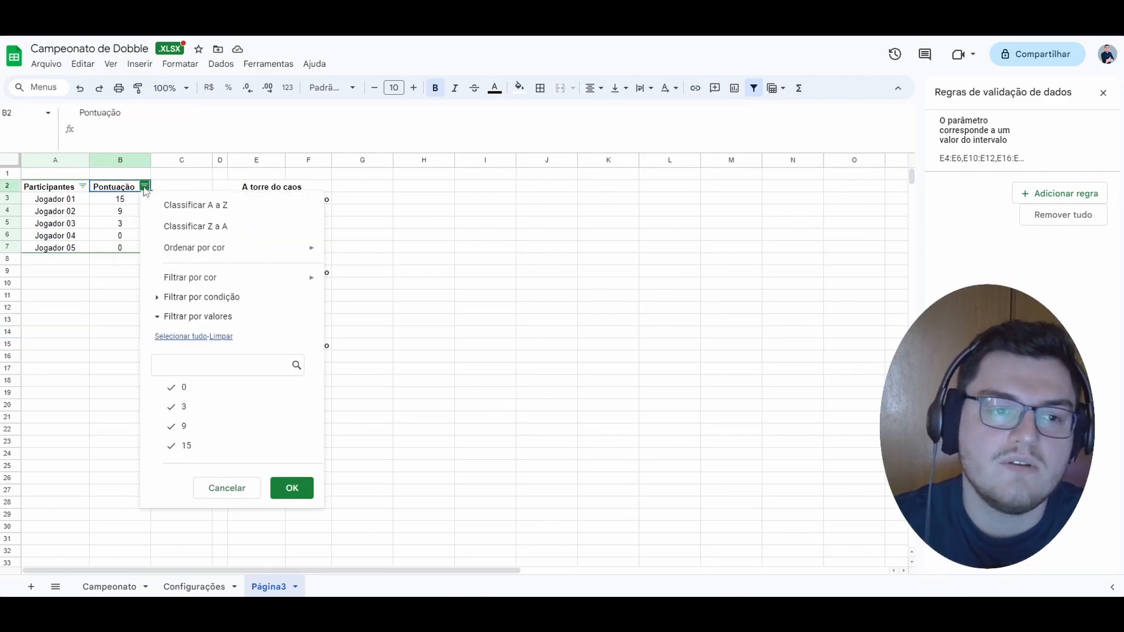
left_click(194, 205)
left_click(122, 321)
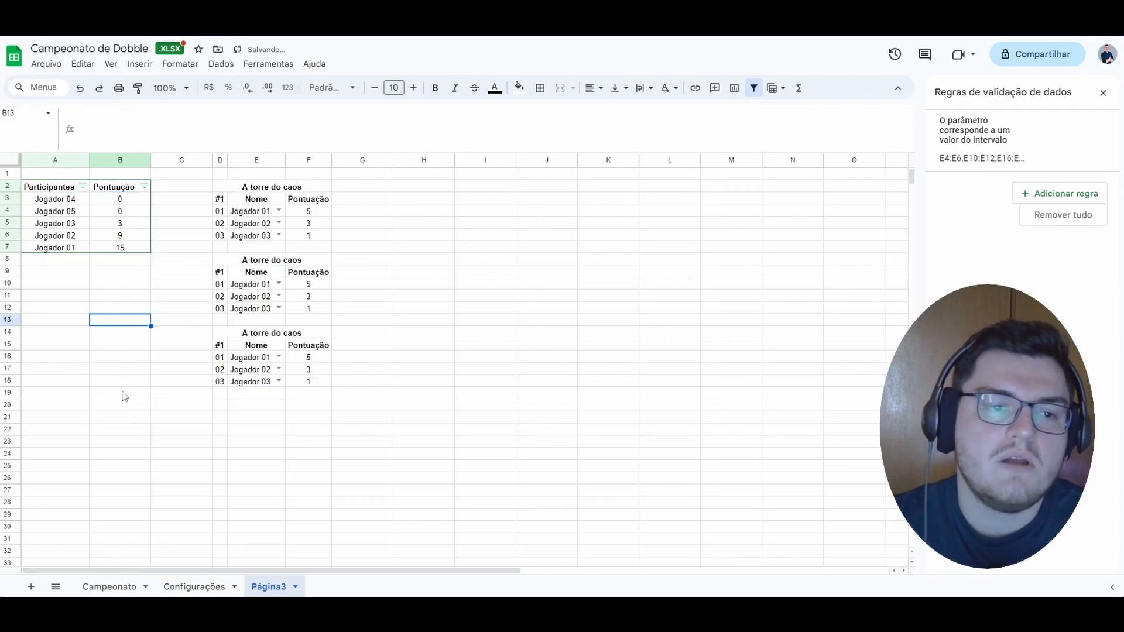
Sort the participants table by Pontuação in descending order (Z a A).
left_click(144, 187)
left_click(194, 226)
left_click(99, 298)
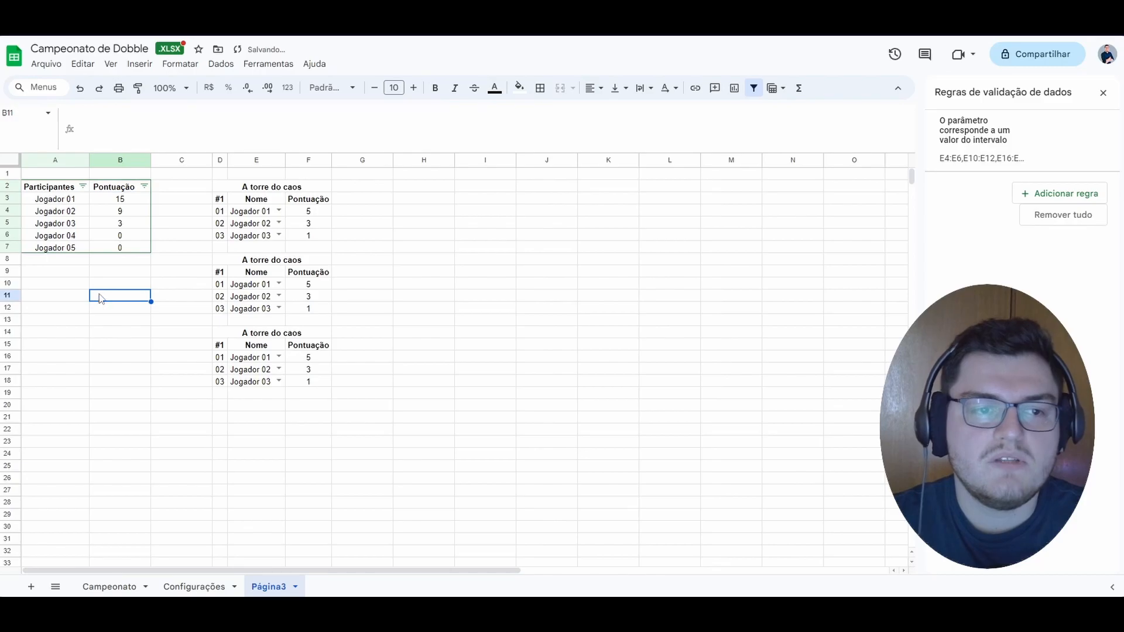
left_click(145, 187)
left_click(83, 331)
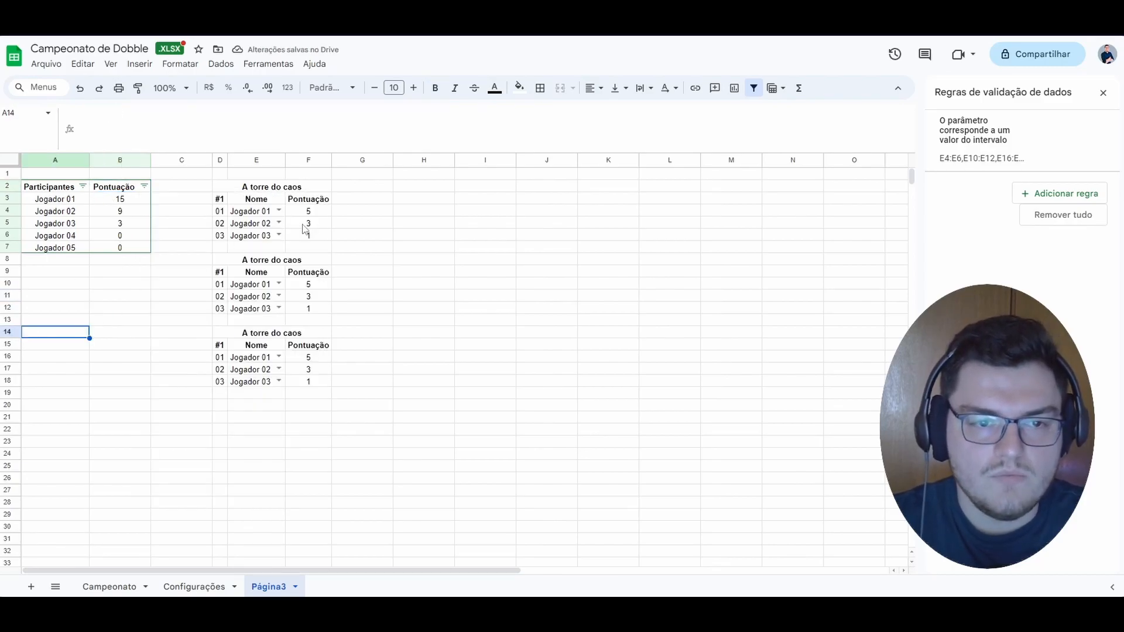
In the first A torre do caos table, set second place to Jogador 03 and third place to Jogador 05.
left_click(278, 224)
left_click(274, 271)
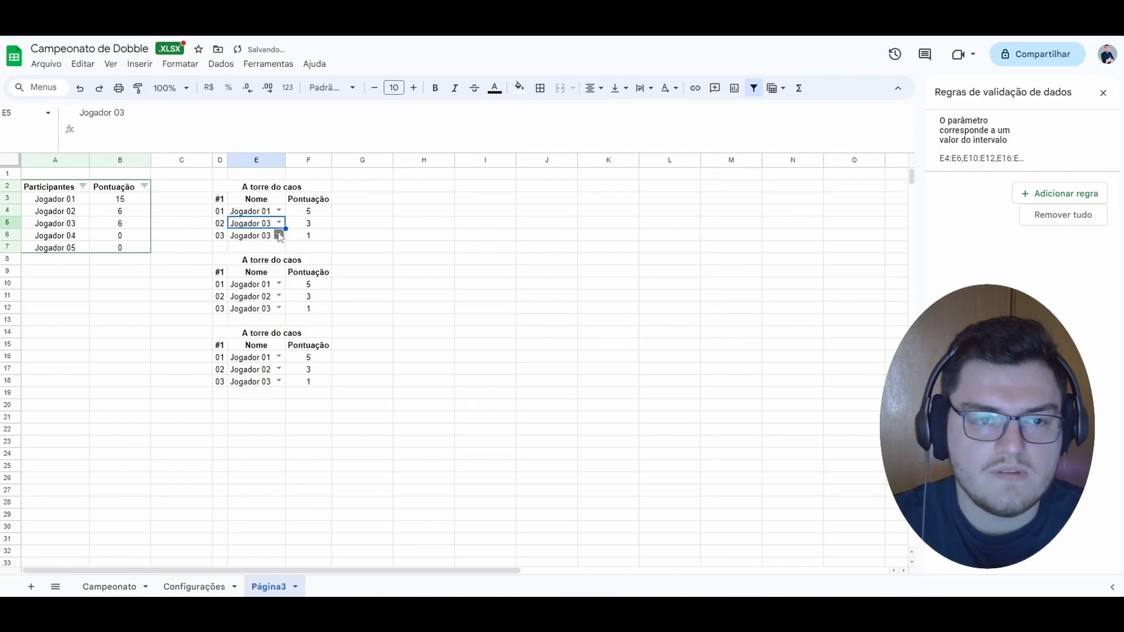
left_click(279, 236)
left_click(258, 317)
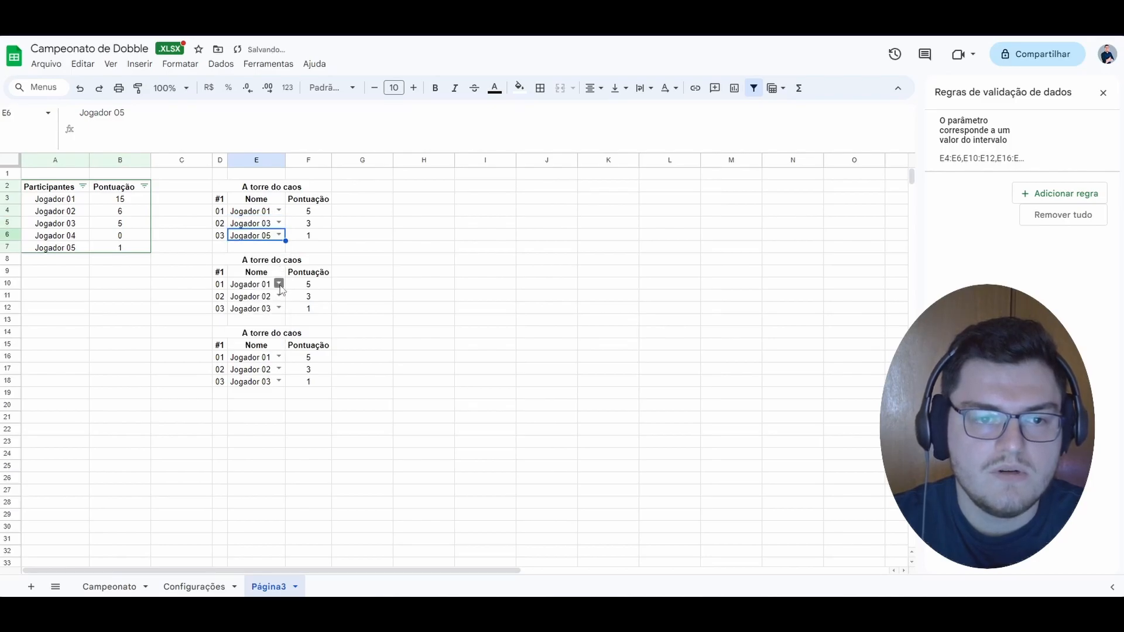
In the second round table, keep Jogador 02 in second place and set third place to Jogador 04.
left_click(279, 297)
left_click(255, 327)
left_click(278, 308)
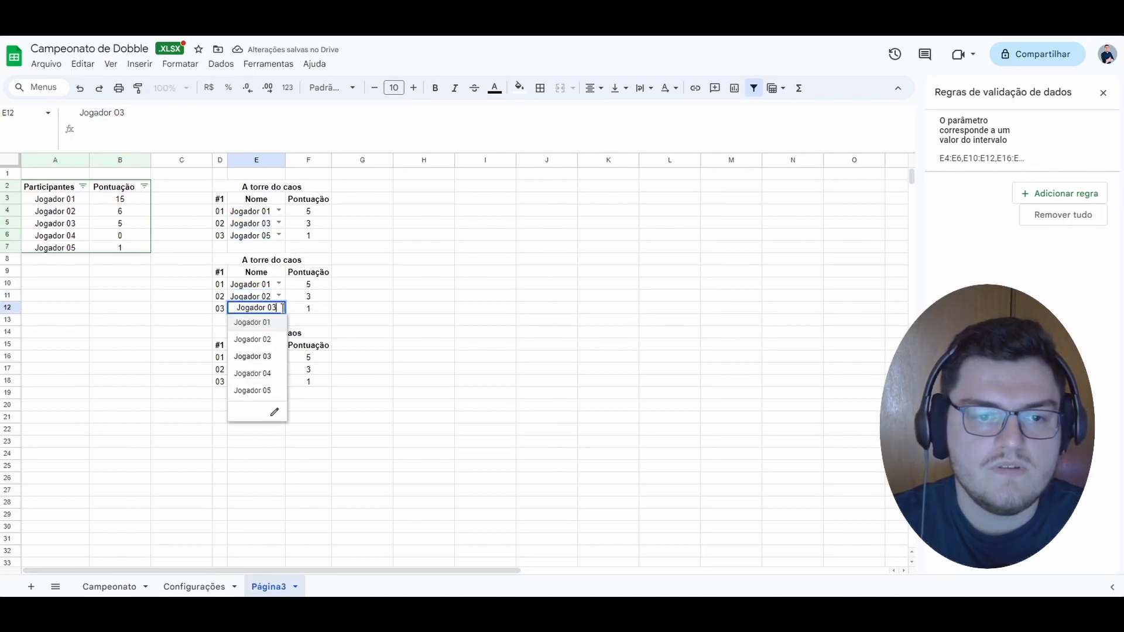
left_click(255, 374)
In the third round table, set first place to Jogador 02, second to Jogador 05 and third to Jogador 01.
left_click(279, 357)
left_click(255, 389)
left_click(280, 369)
left_click(252, 451)
left_click(279, 382)
left_click(252, 395)
left_click(462, 400)
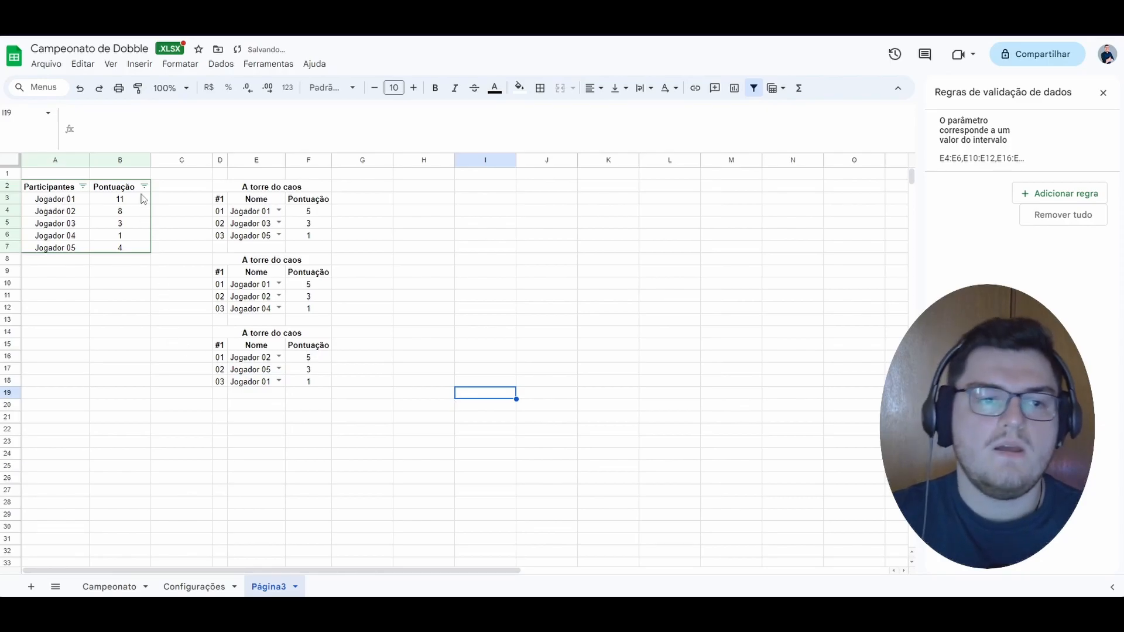
Re-sort the participants from highest to lowest Pontuação (Z a A) using the recalculated totals.
left_click(116, 202)
key("Down")
key("Down")
key("Down")
key("Down")
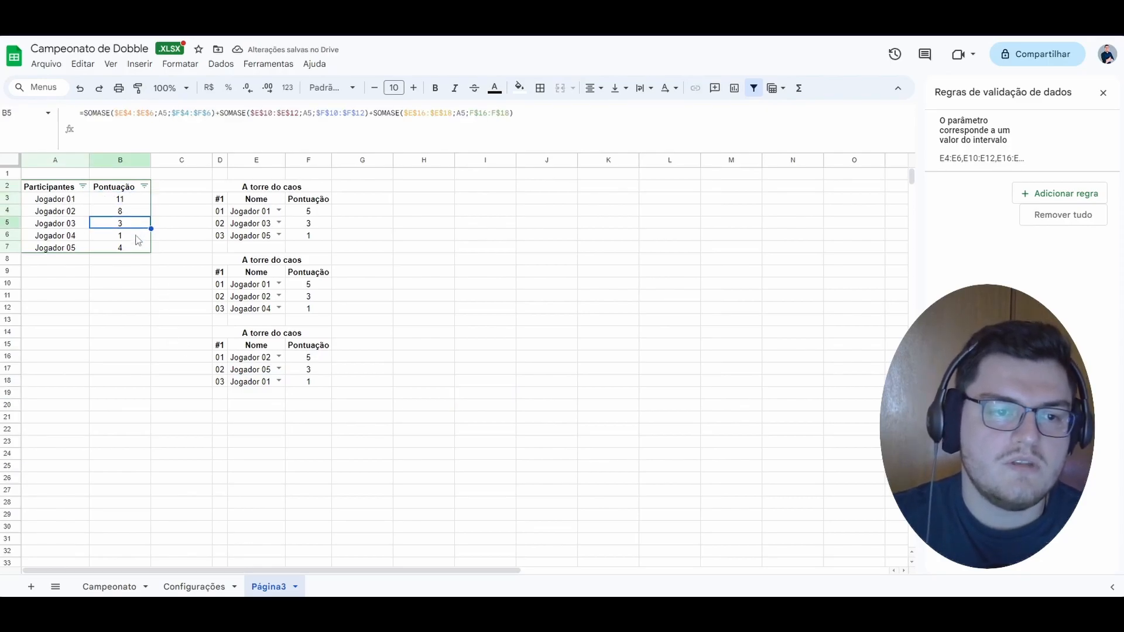
left_click(145, 187)
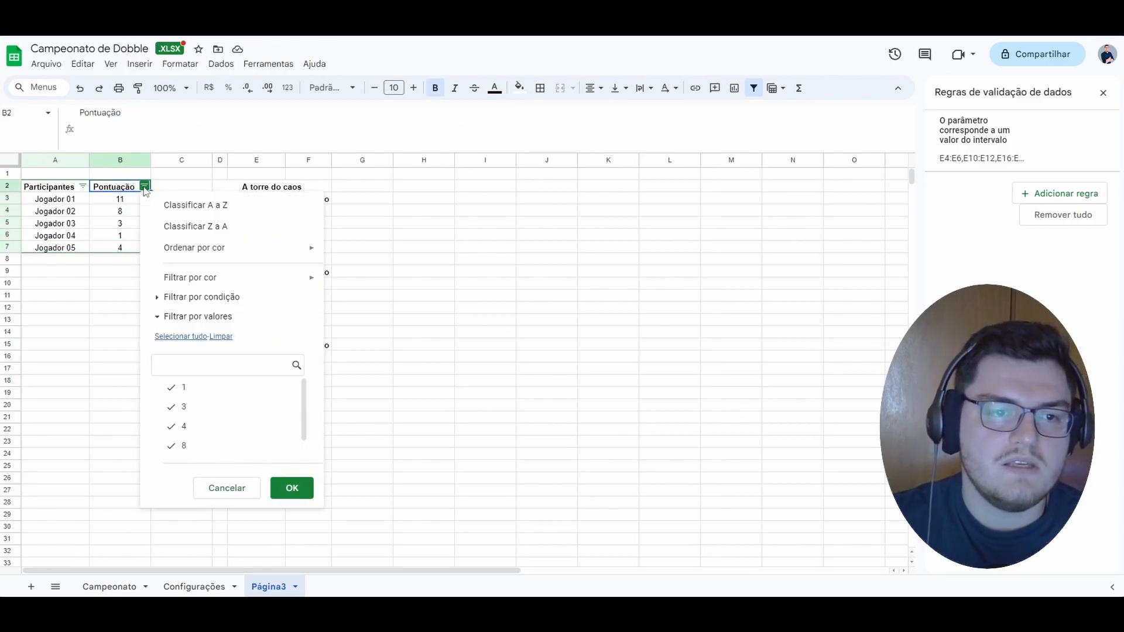
left_click(220, 233)
left_click(147, 309)
left_click_drag(70, 202, 103, 227)
left_click(129, 286)
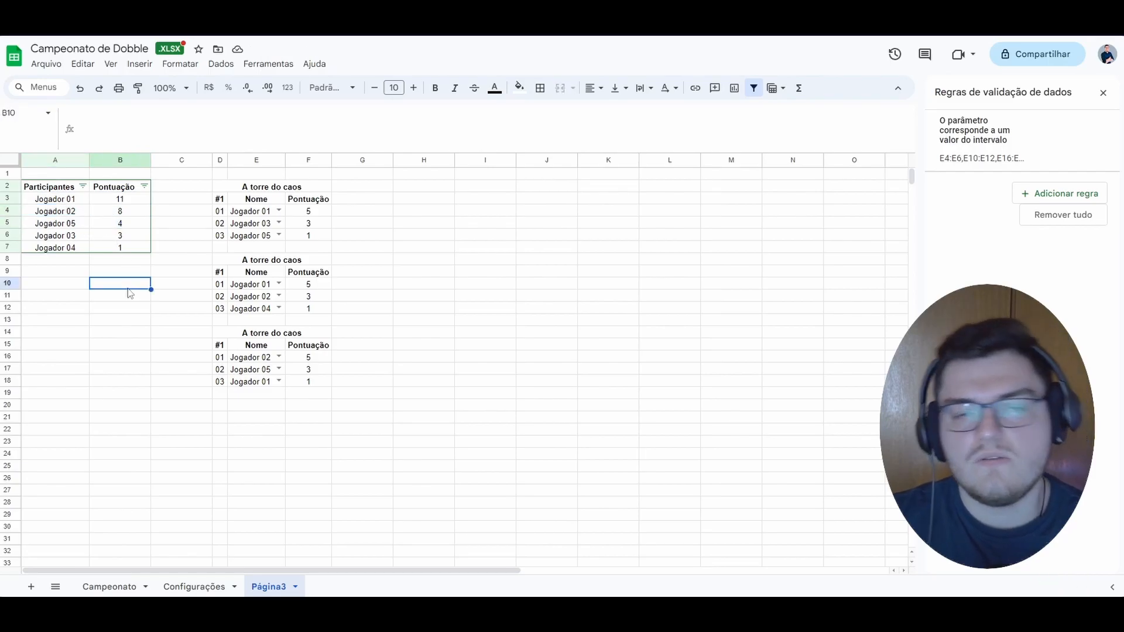
Review the finished Campeonato sheet, examining its title banner, game rules, ranking list and all round tables.
left_click(136, 586)
left_click(401, 434)
scroll(396, 410, "up", 2)
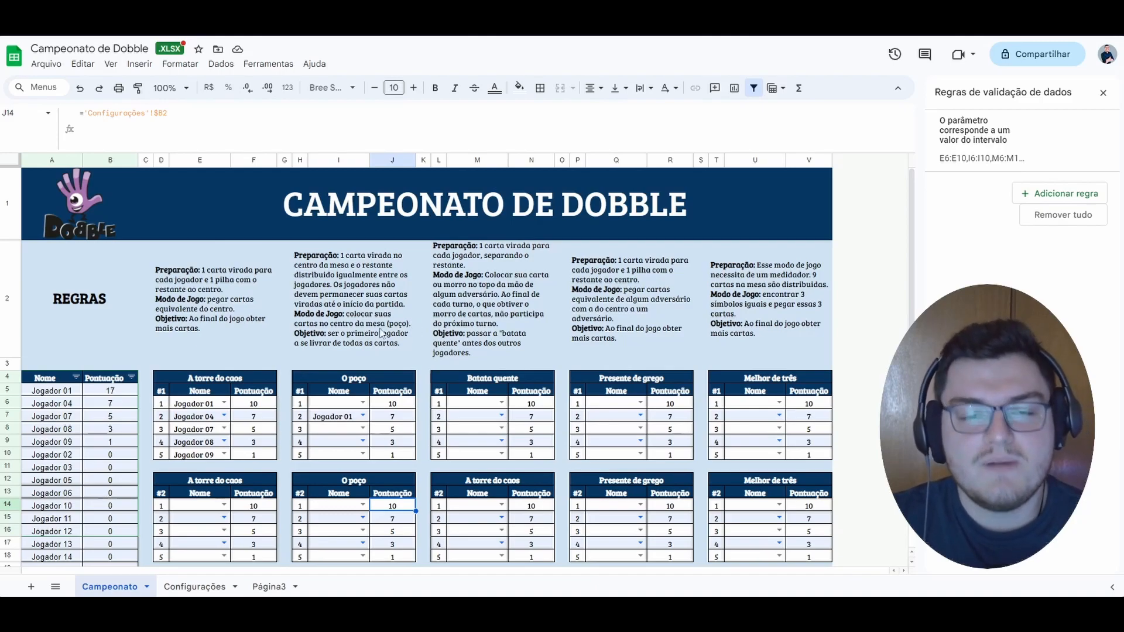
left_click(159, 311)
left_click_drag(276, 310, 731, 315)
left_click(738, 207)
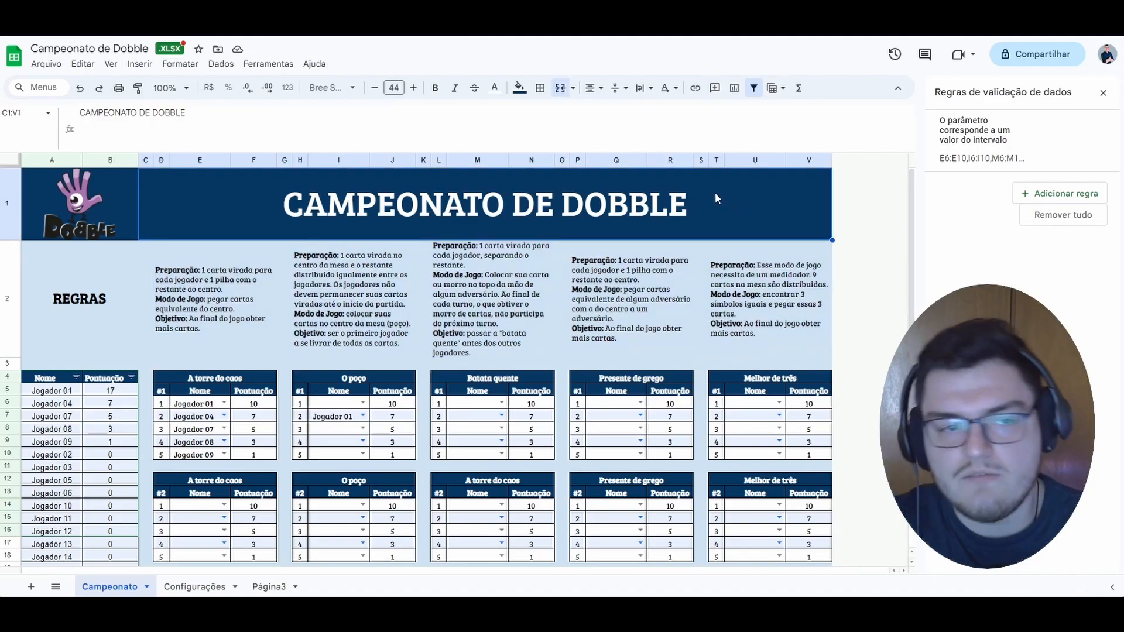
scroll(563, 222, "down", 5)
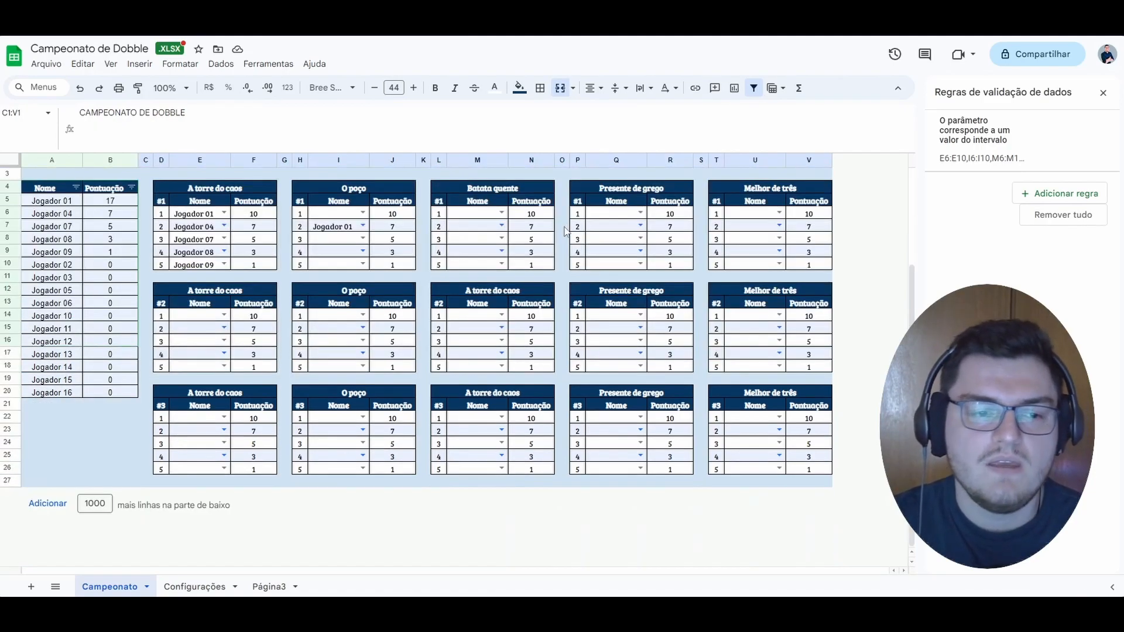
scroll(566, 239, "up", 3)
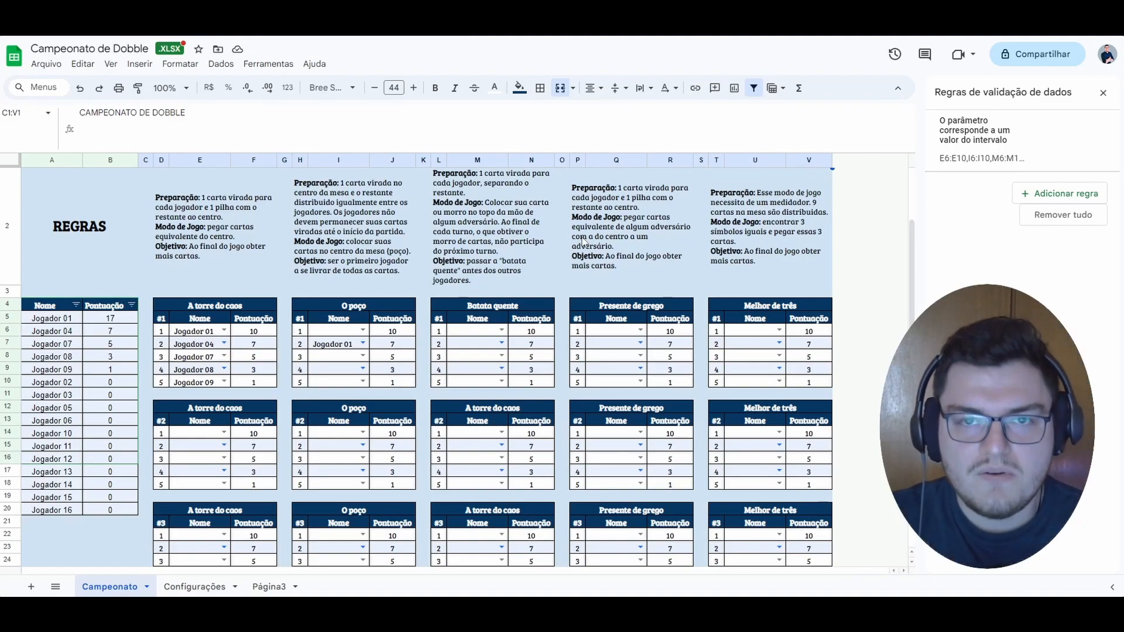
scroll(571, 351, "up", 2)
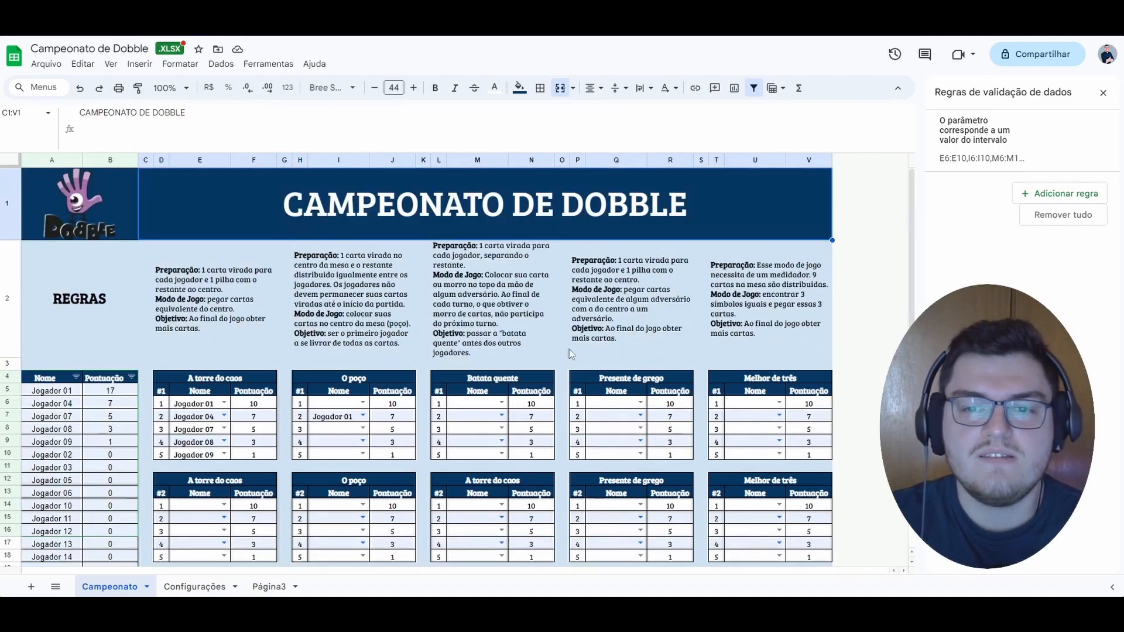